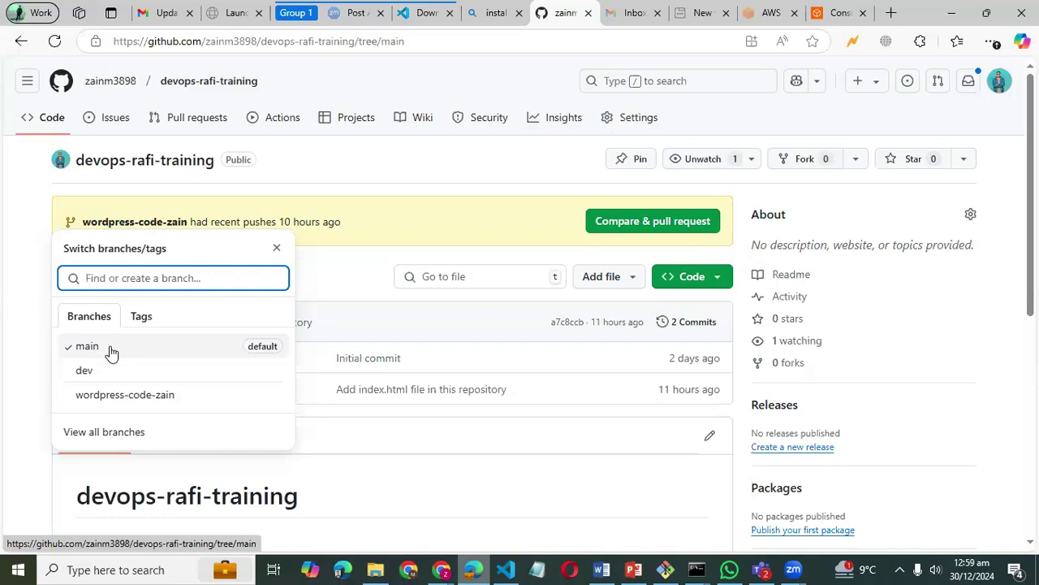
- Create pull request #1 from wordpress-code-zain into main, carrying the wordpress.conf change
{"action": "left_click", "coordinate": [351, 278]}
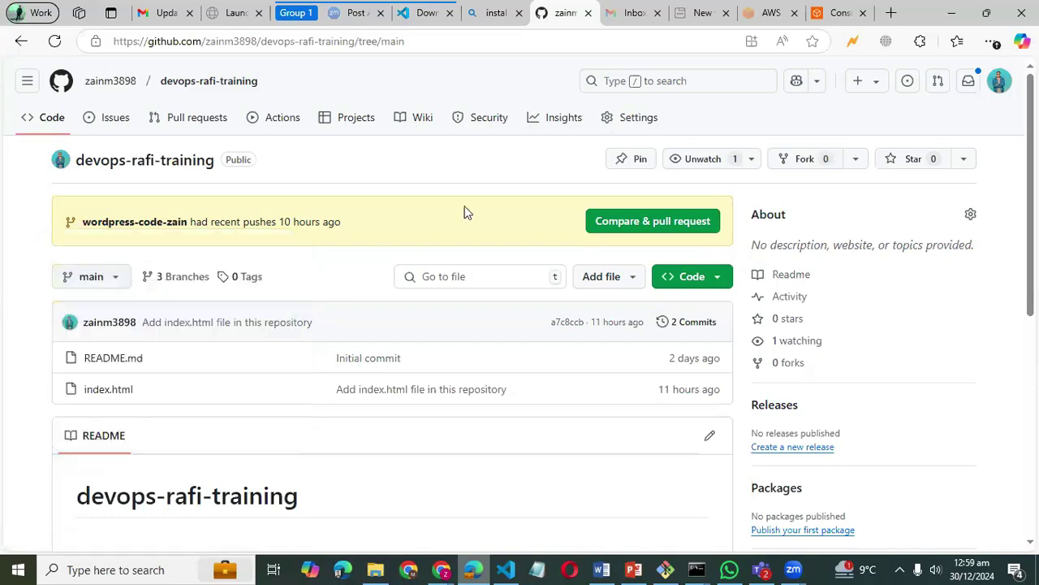
{"action": "left_click", "coordinate": [664, 231]}
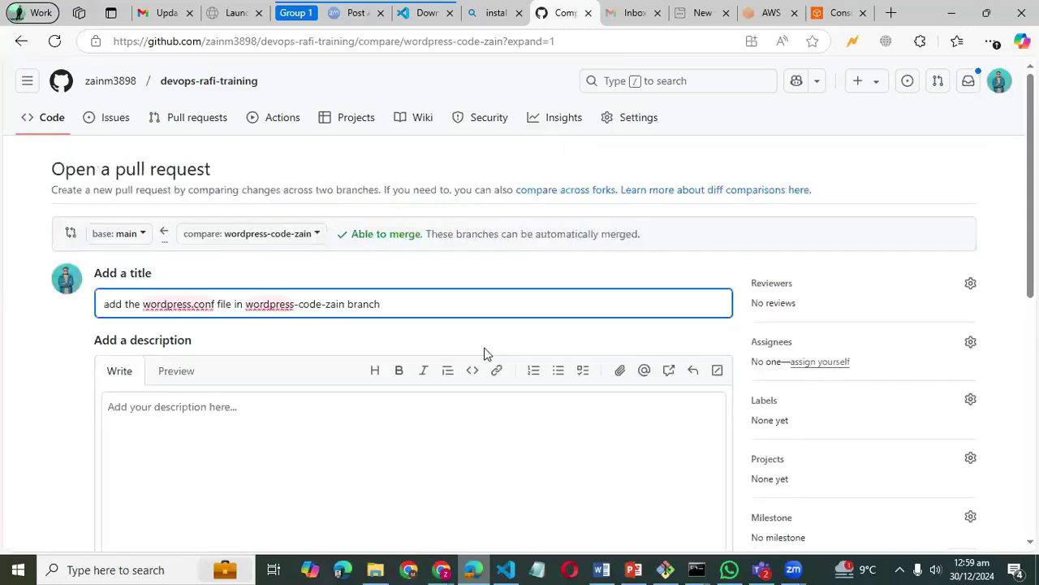
{"action": "scroll", "coordinate": [484, 352], "scroll_direction": "down", "scroll_amount": 5}
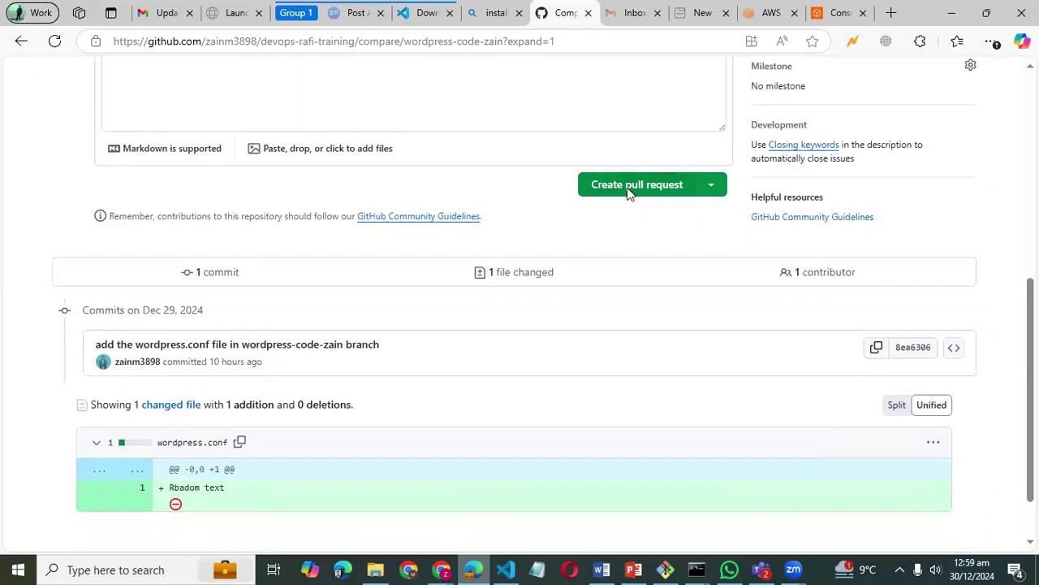
{"action": "left_click", "coordinate": [627, 192]}
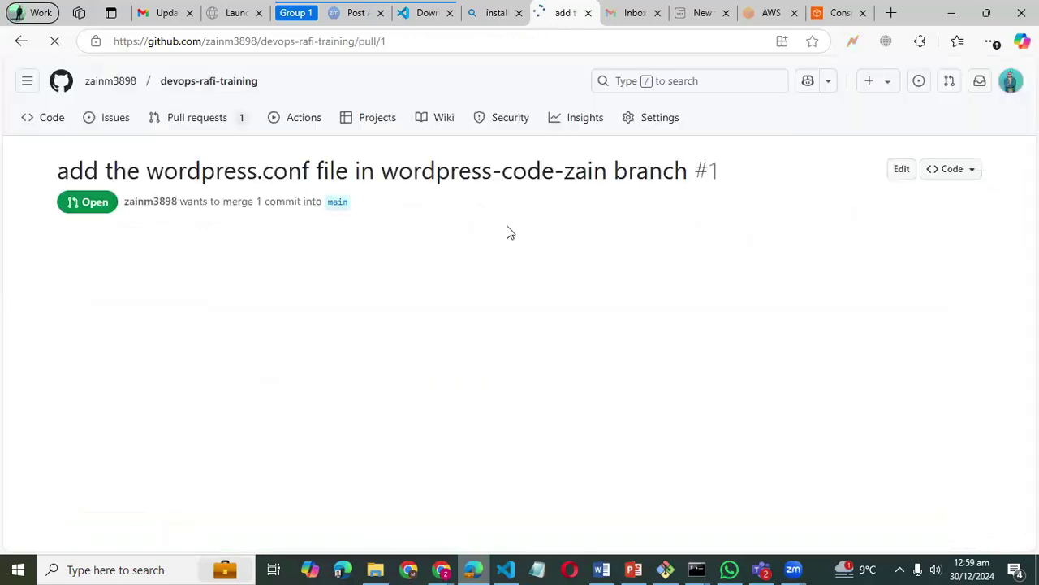
- Merge pull request #1 from wordpress-code-zain into main and confirm the merge
{"action": "scroll", "coordinate": [507, 230], "scroll_direction": "down", "scroll_amount": 1}
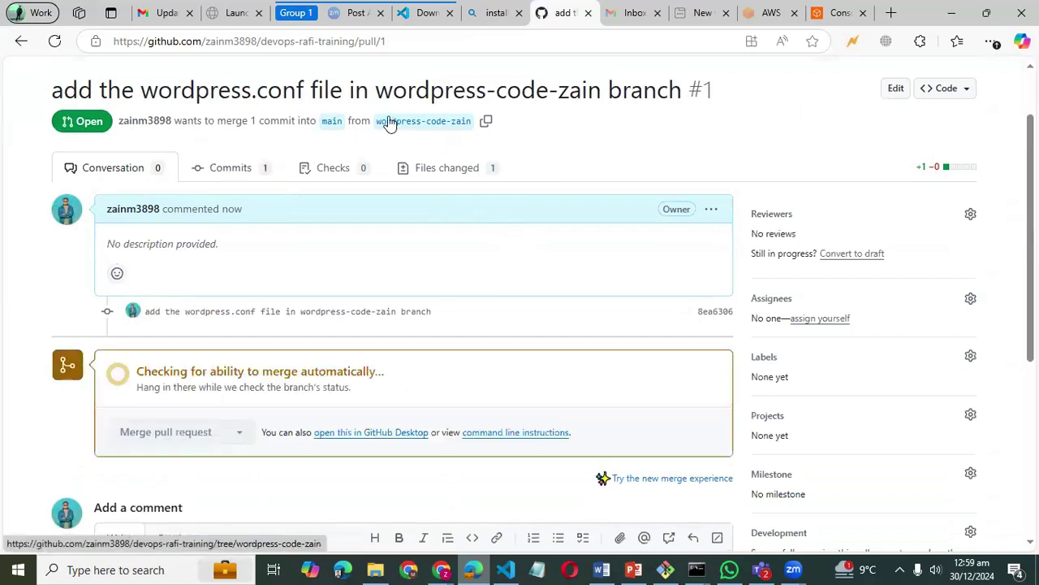
{"action": "left_click_drag", "start_coordinate": [406, 118], "coordinate": [434, 128]}
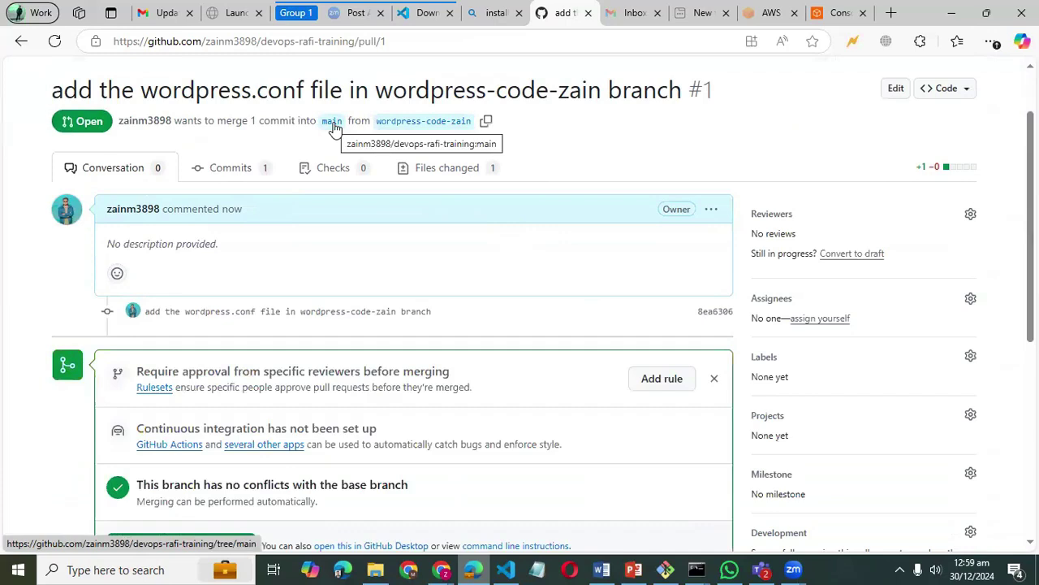
{"action": "scroll", "coordinate": [340, 203], "scroll_direction": "down", "scroll_amount": 1}
{"action": "scroll", "coordinate": [341, 203], "scroll_direction": "down", "scroll_amount": 2}
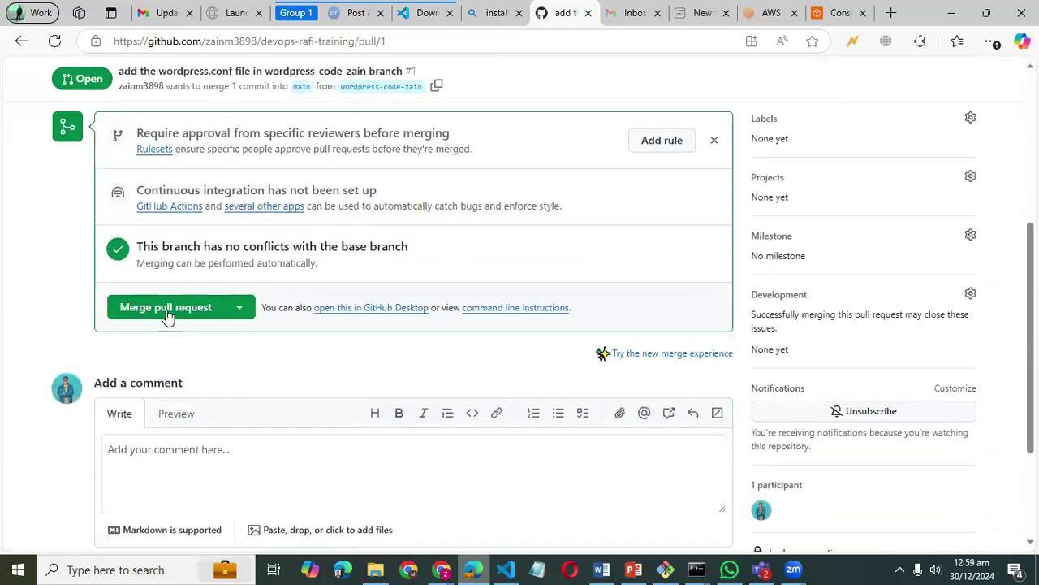
{"action": "left_click", "coordinate": [167, 313]}
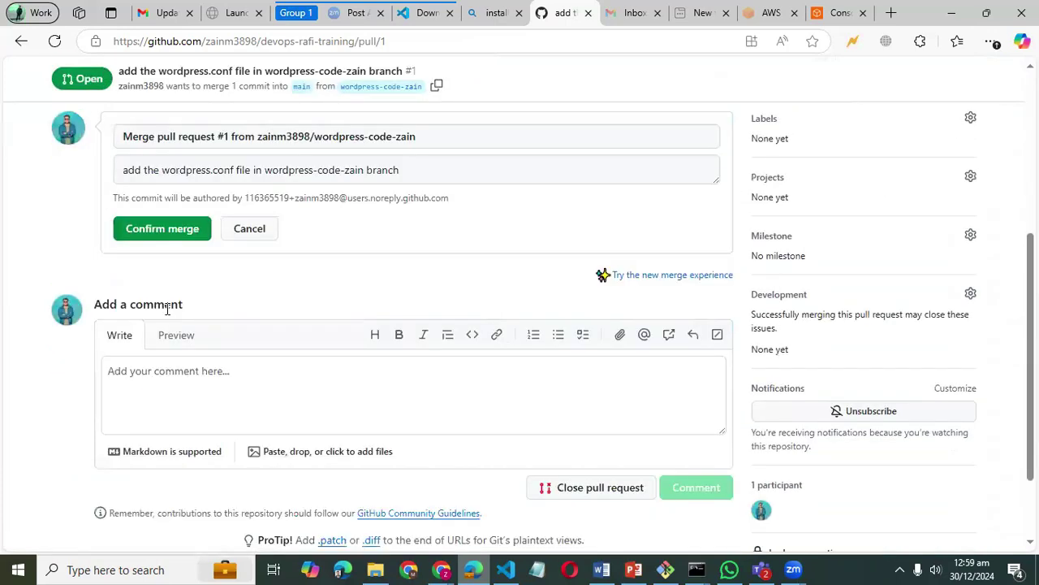
{"action": "left_click", "coordinate": [168, 230]}
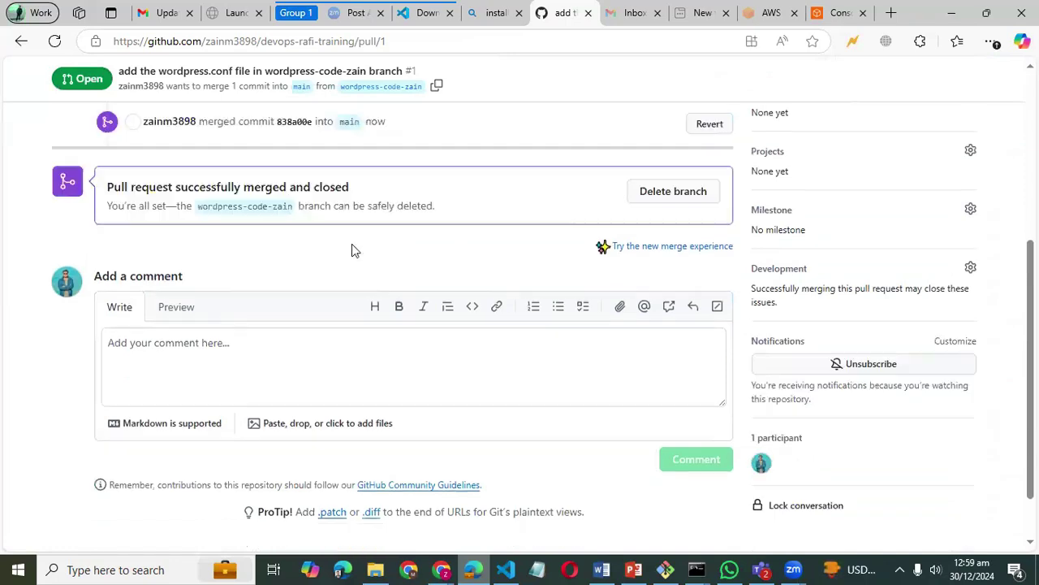
- Return to the devops-rafi-training repository home page
{"action": "scroll", "coordinate": [235, 343], "scroll_direction": "up", "scroll_amount": 2}
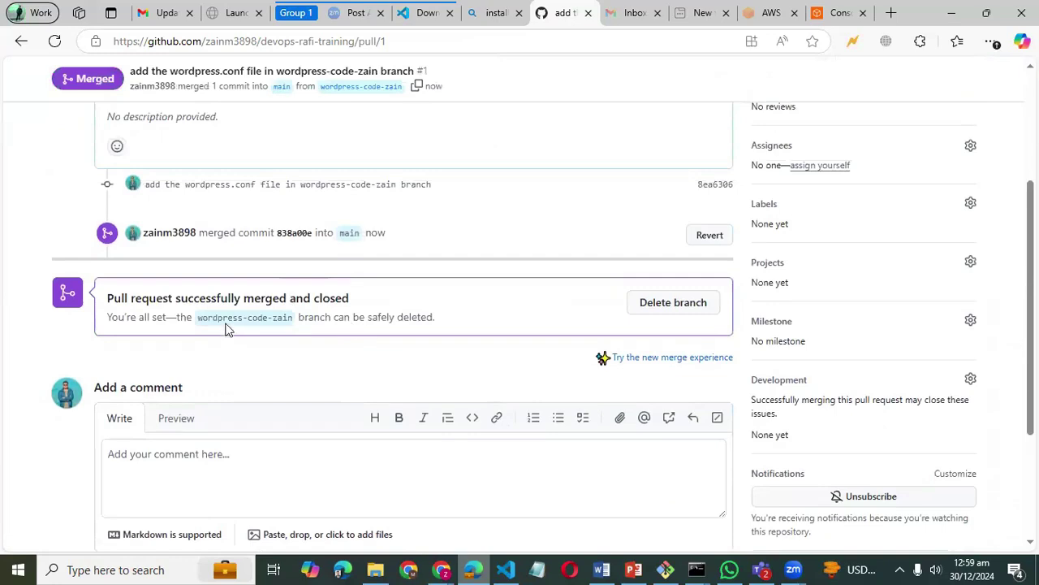
{"action": "scroll", "coordinate": [208, 323], "scroll_direction": "up", "scroll_amount": 3}
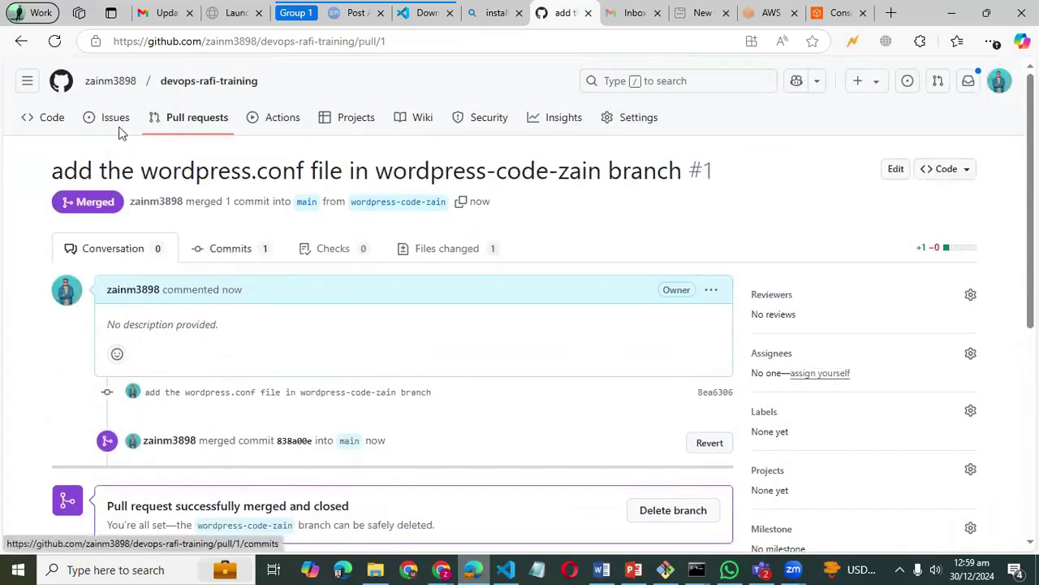
{"action": "left_click", "coordinate": [185, 84]}
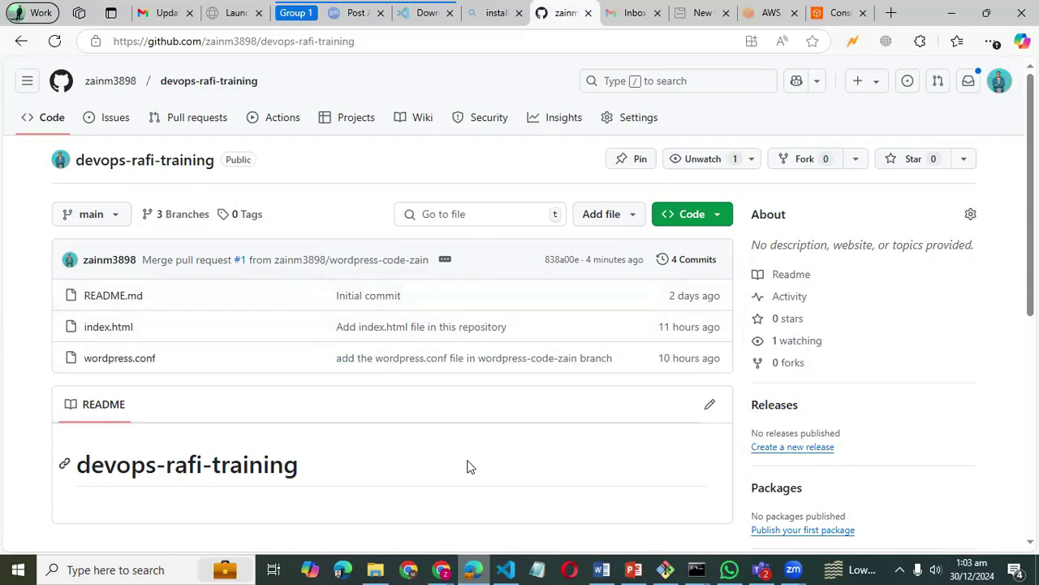
- Bring the CI-CD PowerPoint presentation forward, showing its CI/CD title slide
{"action": "left_click", "coordinate": [633, 570]}
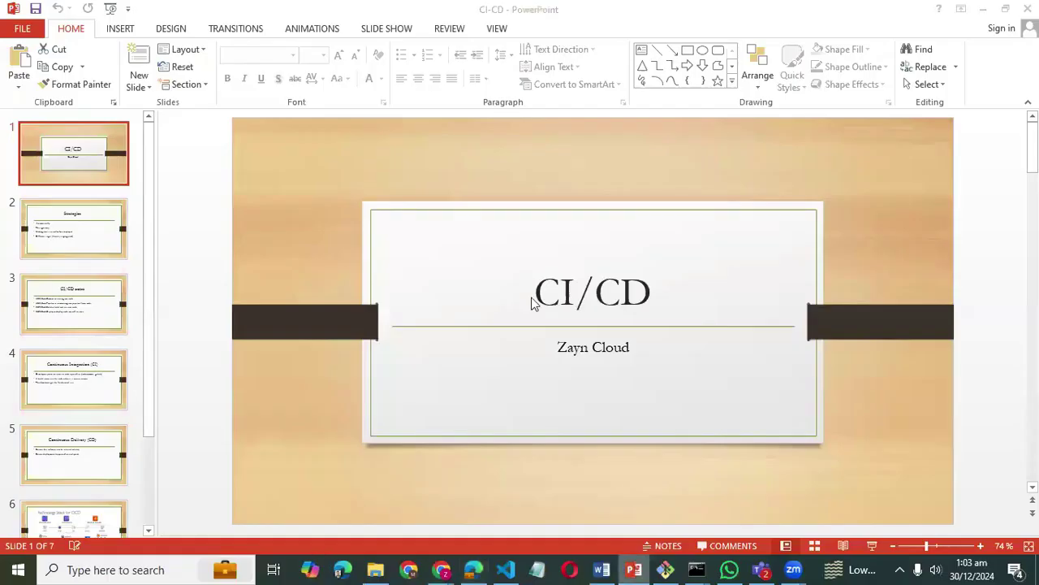
{"action": "right_click", "coordinate": [633, 569]}
{"action": "left_click", "coordinate": [431, 168]}
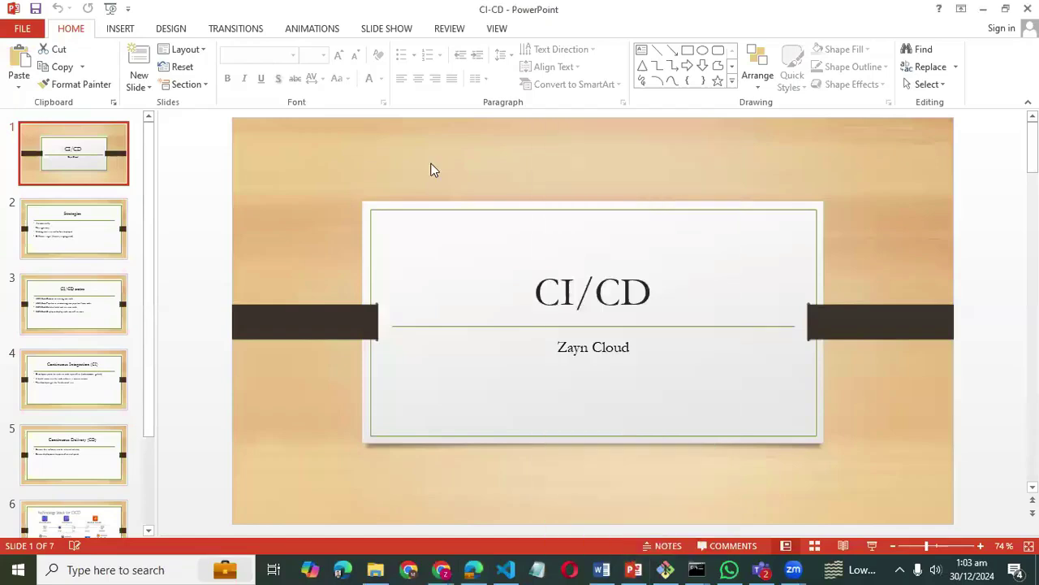
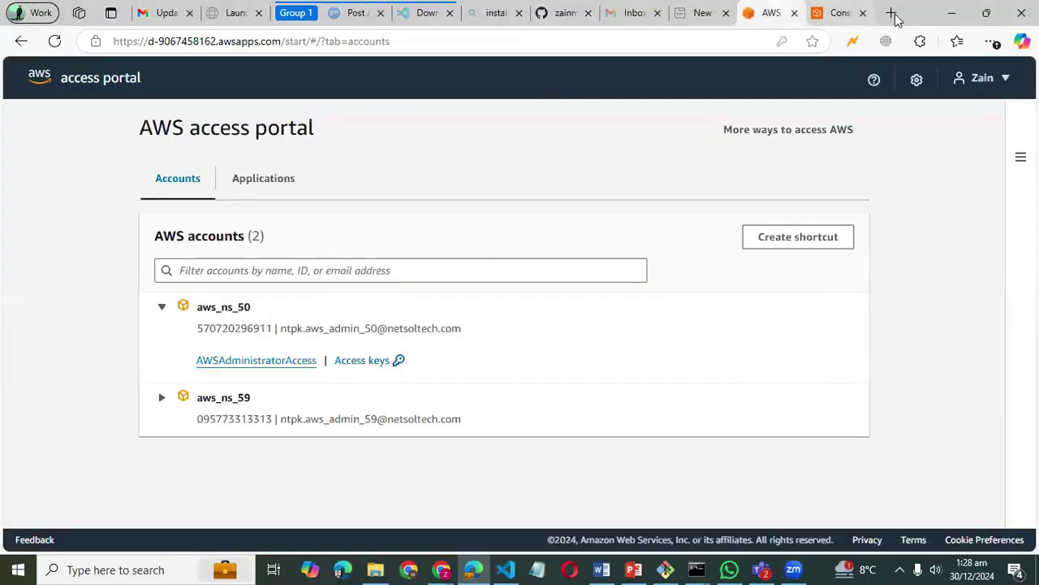
- Switch to the AWS Console Home tab in N. Virginia and select all page text
{"action": "key", "text": "ctrl+Tab"}
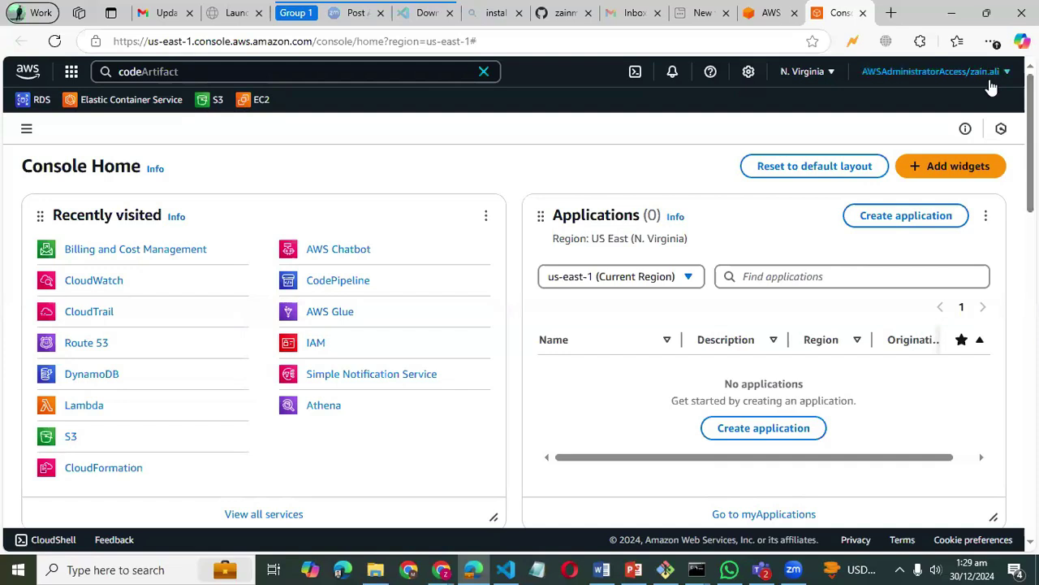
{"action": "key", "text": "ctrl+a"}
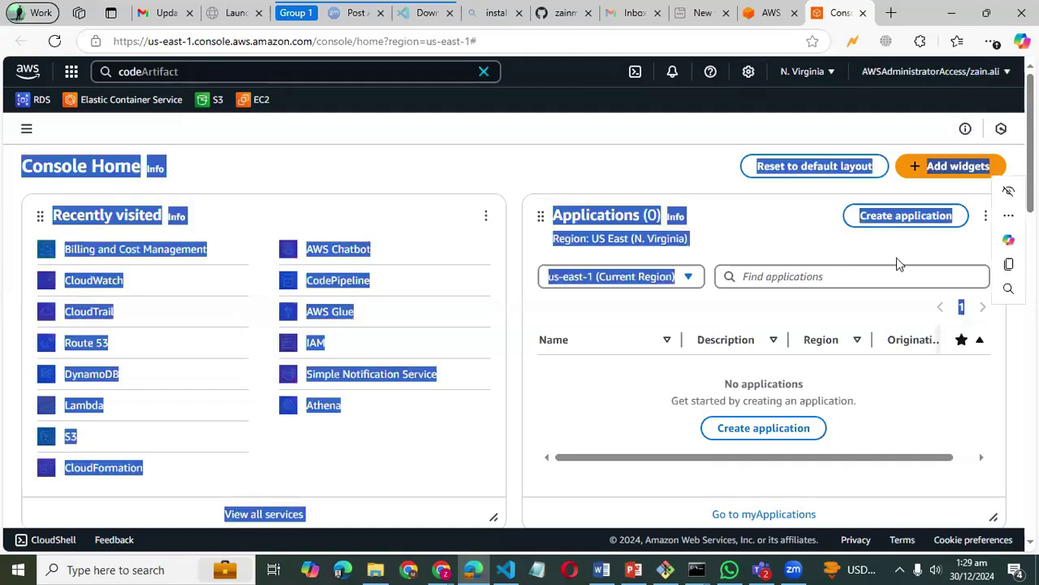
- Clear the codeArtifact console search, trying rds and ec2 queries before erasing them
{"action": "left_click", "coordinate": [867, 95]}
{"action": "key", "text": "ctrl+a"}
{"action": "left_click", "coordinate": [618, 104]}
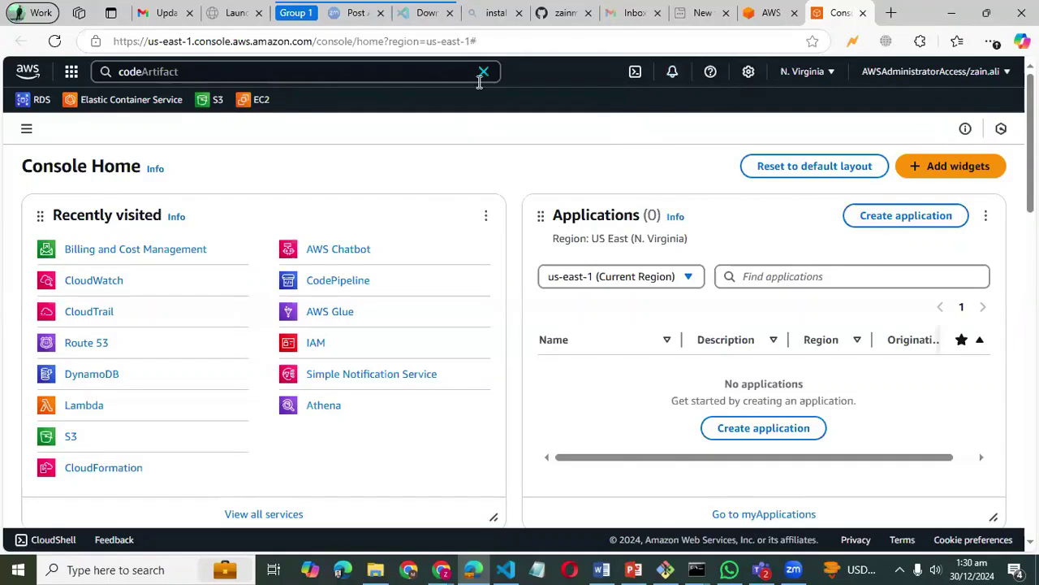
{"action": "left_click", "coordinate": [149, 72]}
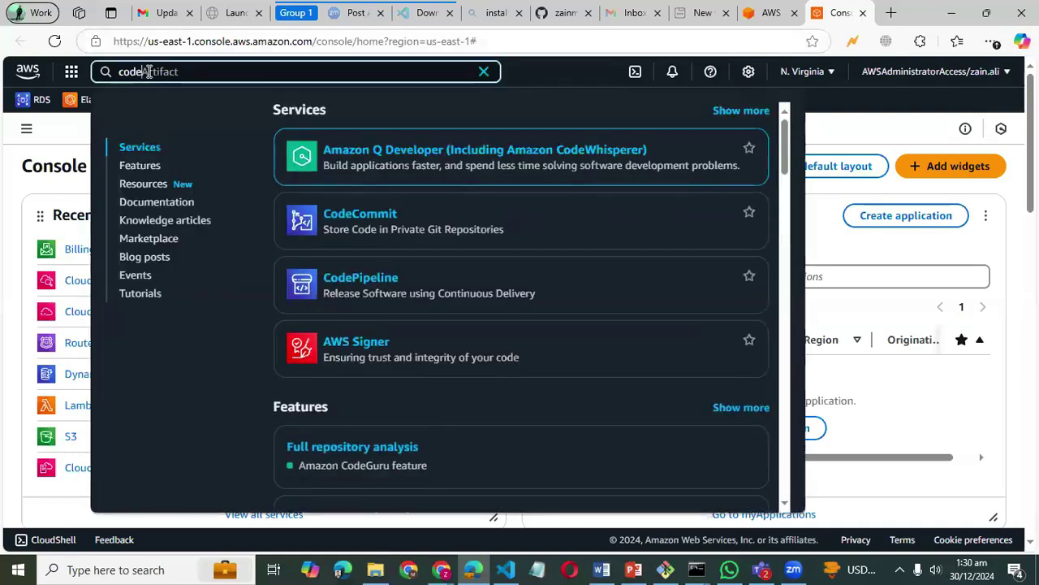
{"action": "key", "text": "ctrl+Delete"}
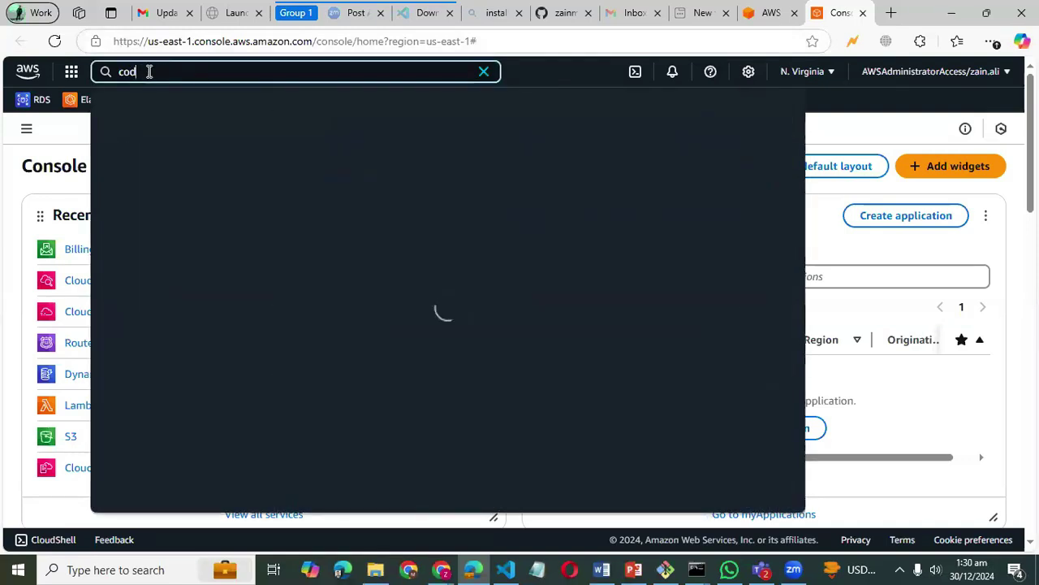
{"action": "key", "text": "ctrl+BackSpace"}
{"action": "type", "text": "rds"}
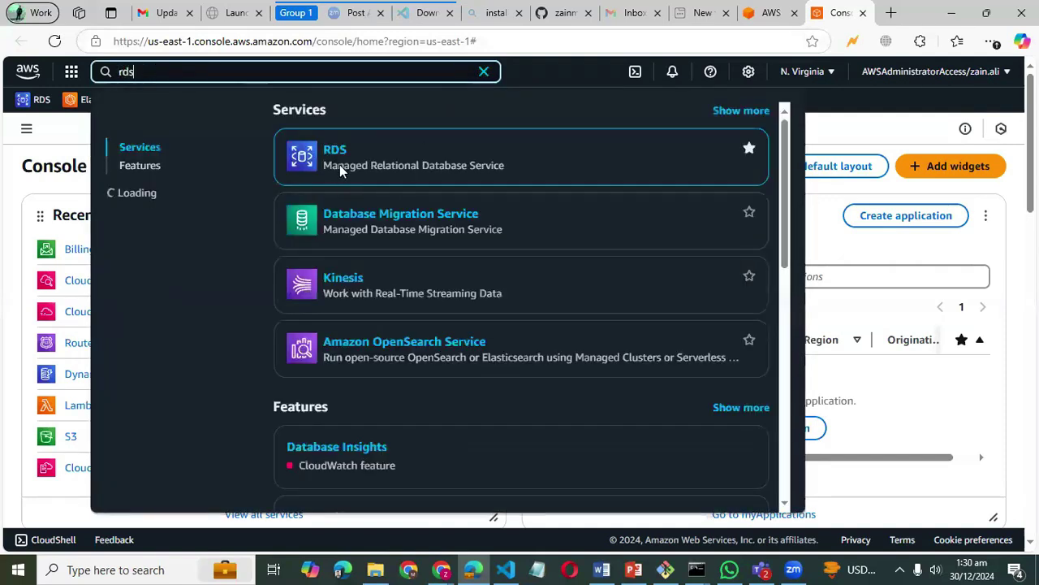
{"action": "left_click_drag", "start_coordinate": [142, 71], "coordinate": [120, 71]}
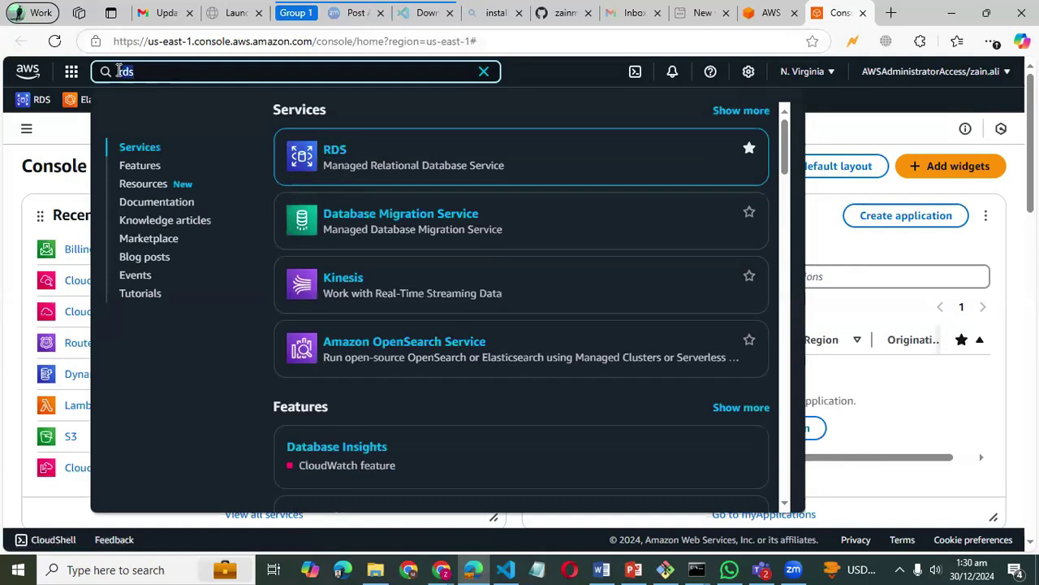
{"action": "type", "text": "ec2"}
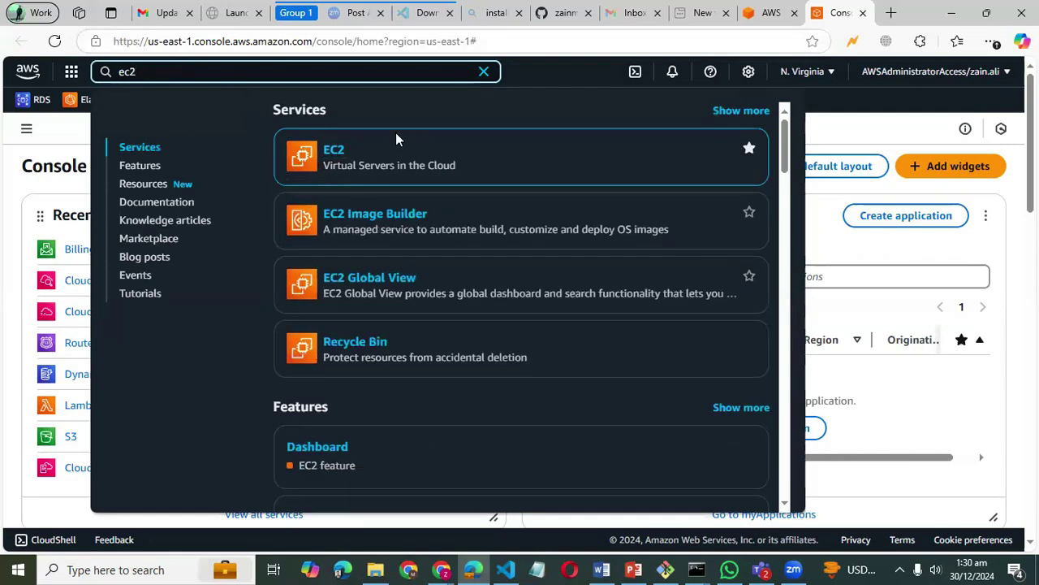
{"action": "key", "text": "BackSpace"}
{"action": "key", "text": "BackSpace"}
{"action": "key", "text": "BackSpace"}
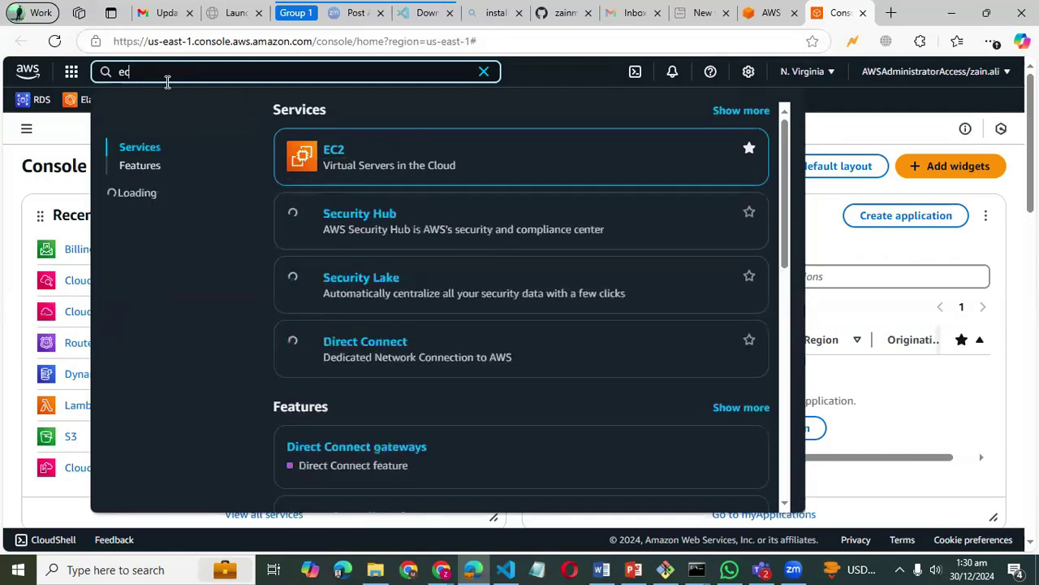
- Search 'code change' and open the CodeCommit result in a new tab
{"action": "type", "text": "code c"}
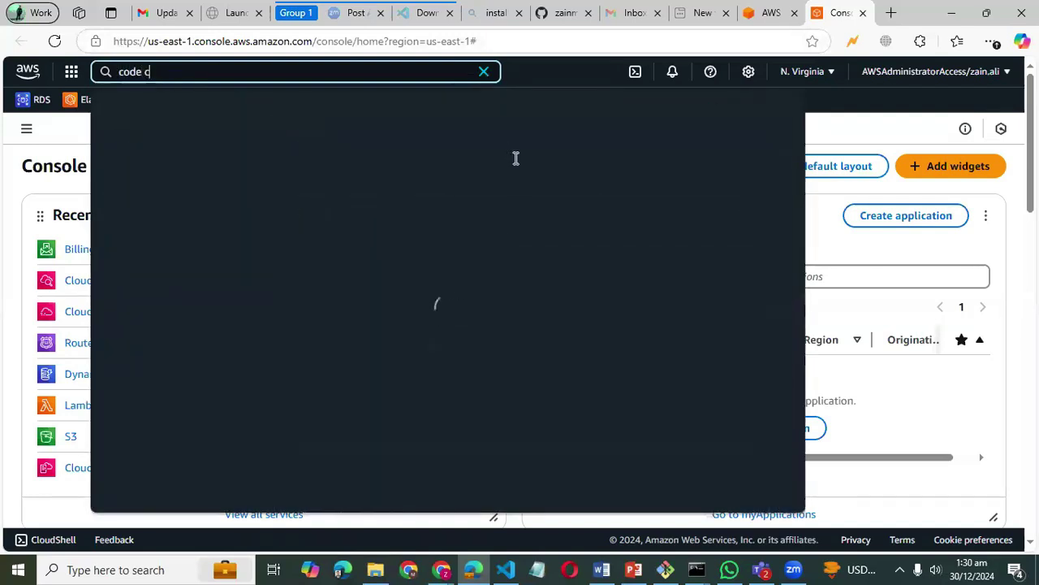
{"action": "type", "text": "hange"}
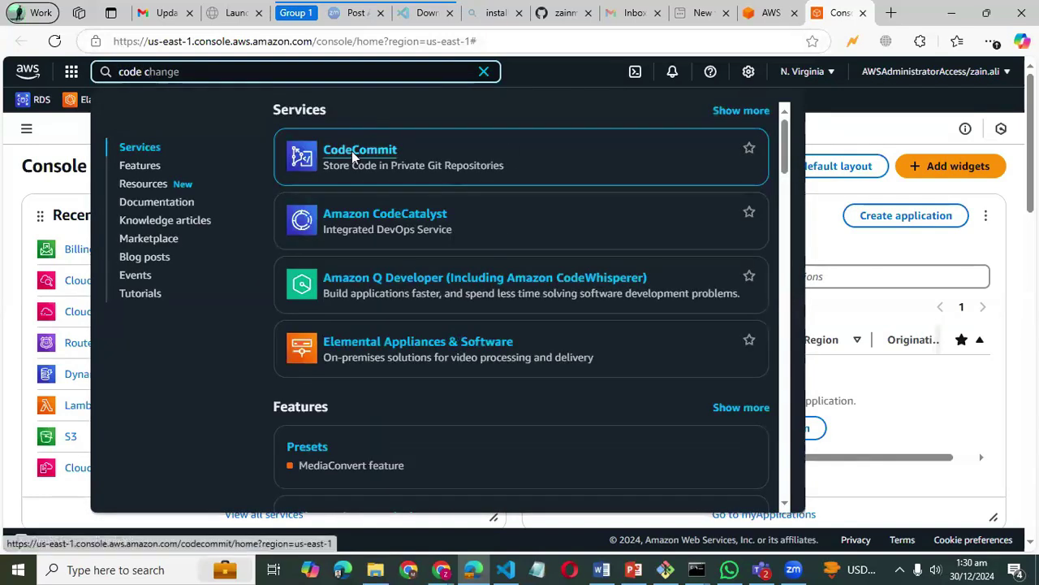
{"action": "right_click", "coordinate": [352, 153]}
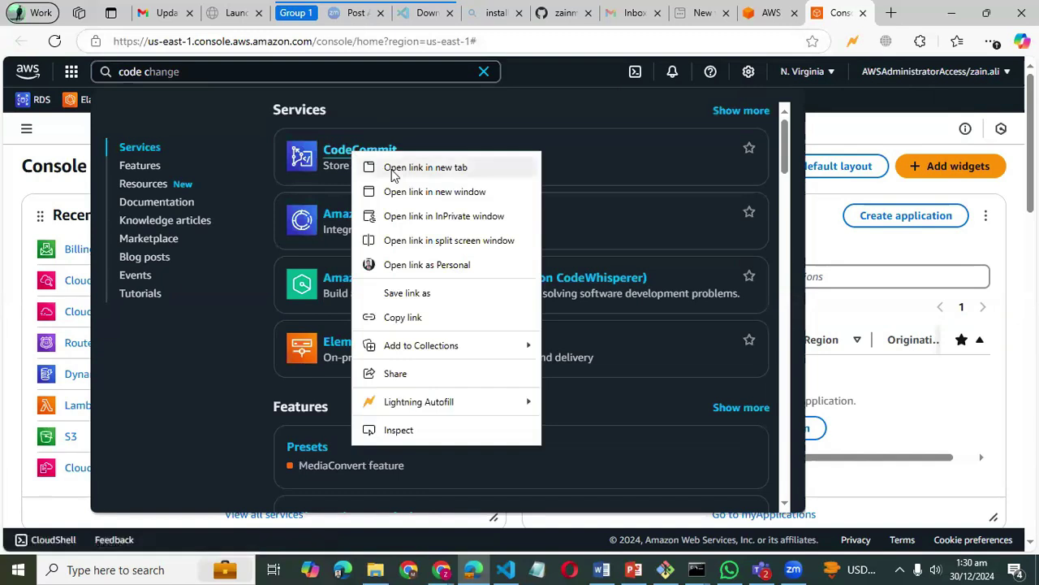
{"action": "left_click", "coordinate": [393, 170]}
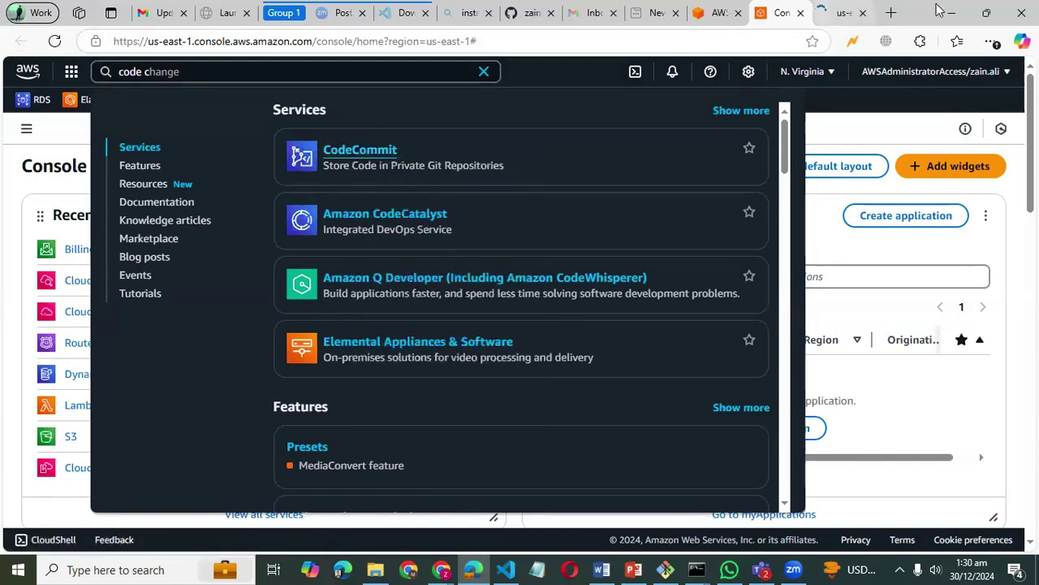
{"action": "key", "text": "ctrl+Tab"}
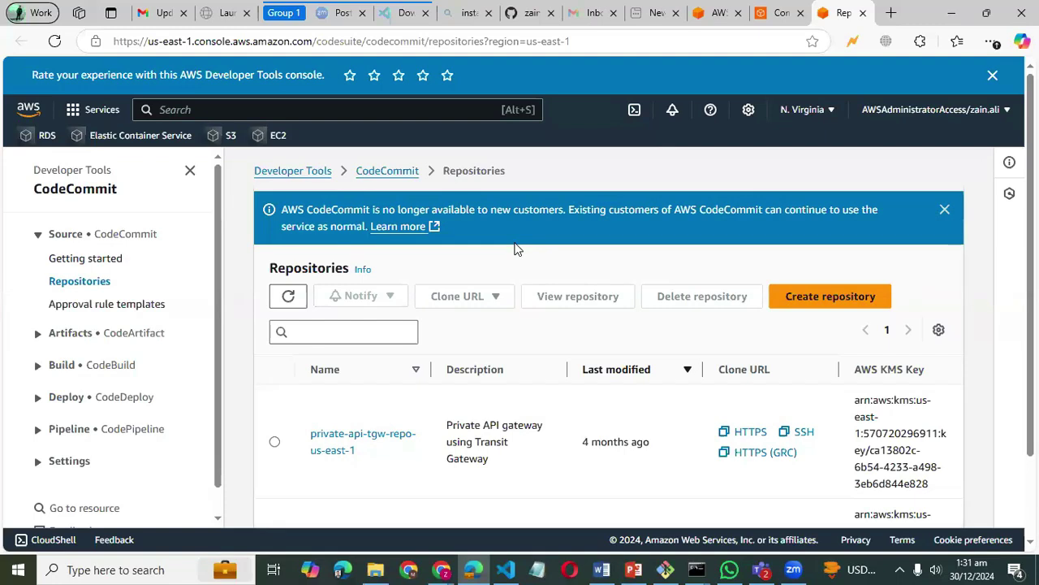
- Look over private-api-tgw-repo-us-east-1 and dataScanningAthena-repo-us-east-1, closing the blue availability banner
{"action": "scroll", "coordinate": [515, 248], "scroll_direction": "down", "scroll_amount": 1}
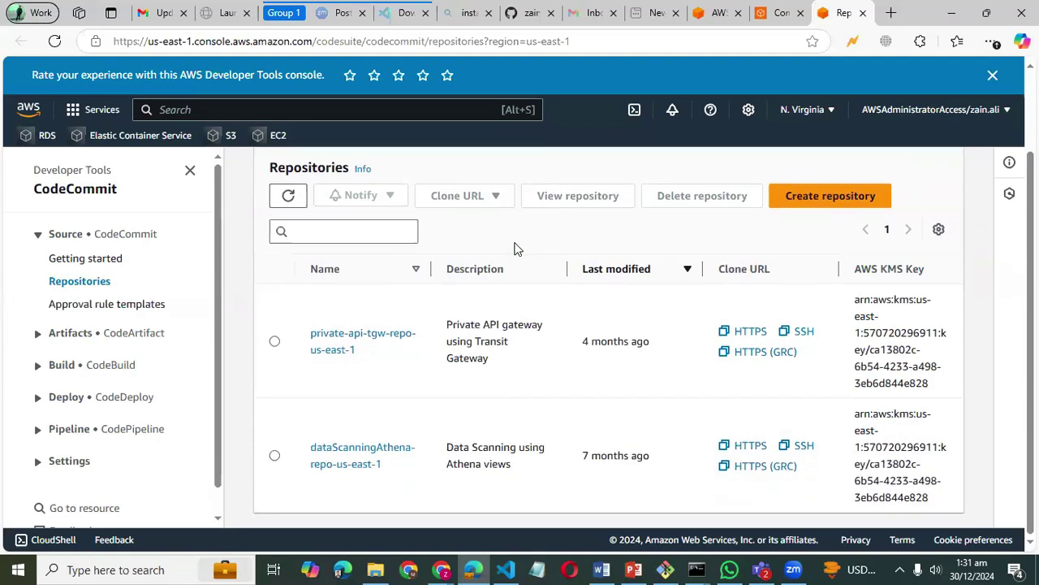
{"action": "scroll", "coordinate": [515, 248], "scroll_direction": "up", "scroll_amount": 1}
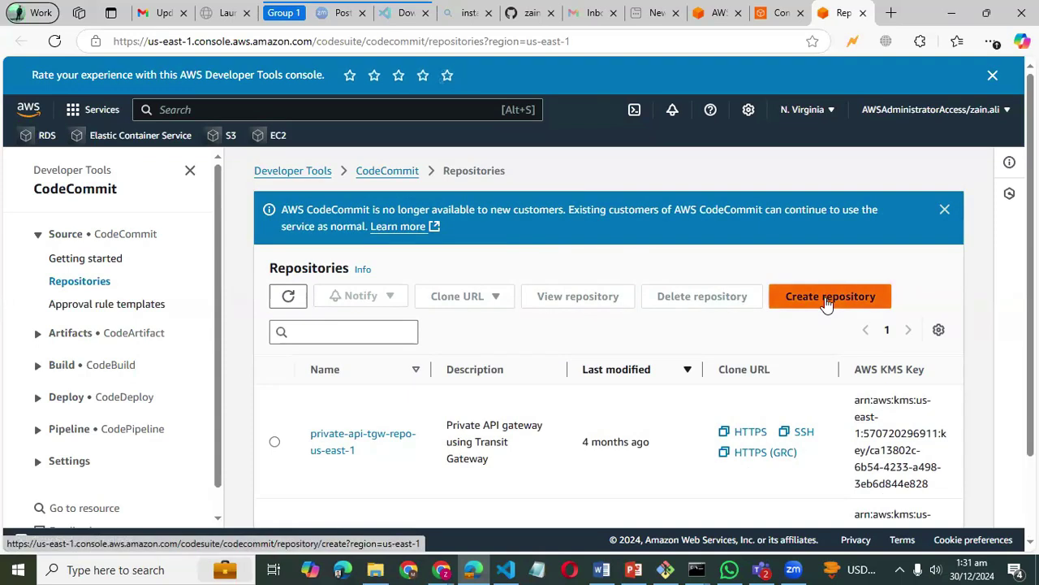
{"action": "scroll", "coordinate": [825, 299], "scroll_direction": "down", "scroll_amount": 1}
{"action": "scroll", "coordinate": [825, 298], "scroll_direction": "up", "scroll_amount": 1}
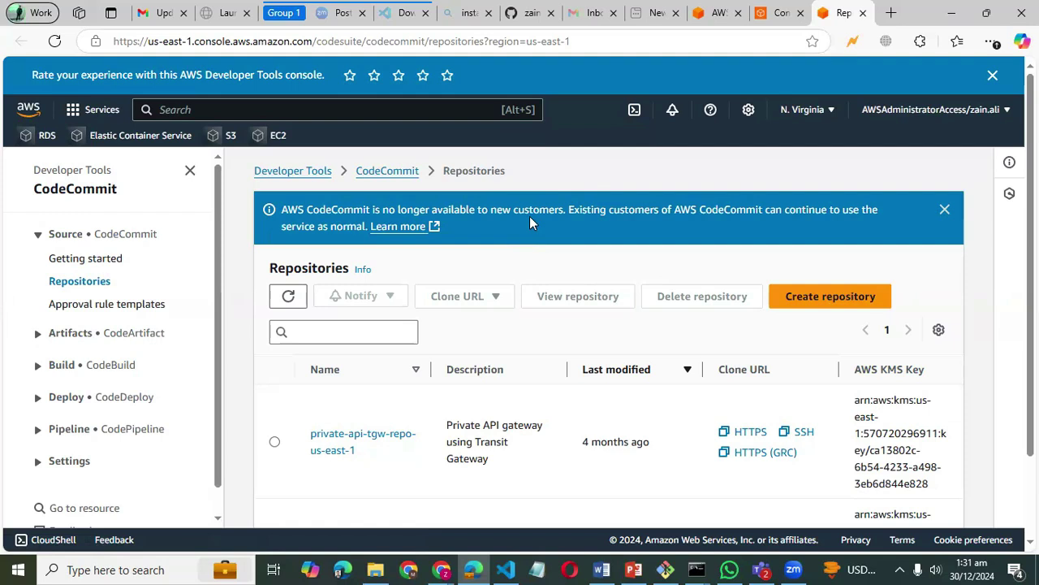
{"action": "scroll", "coordinate": [587, 245], "scroll_direction": "down", "scroll_amount": 2}
{"action": "scroll", "coordinate": [587, 245], "scroll_direction": "up", "scroll_amount": 2}
{"action": "left_click", "coordinate": [945, 208]}
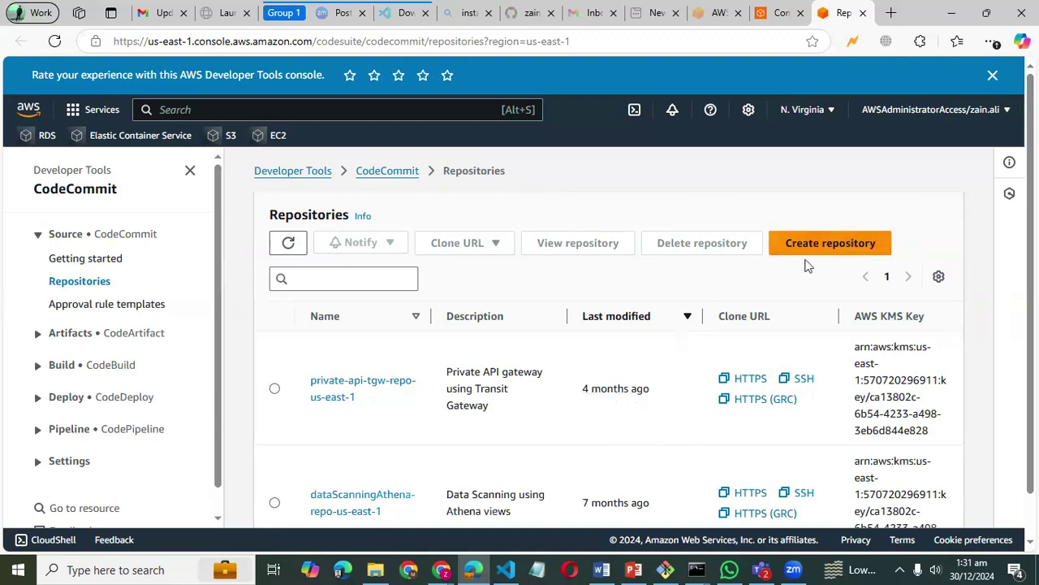
{"action": "scroll", "coordinate": [597, 335], "scroll_direction": "down", "scroll_amount": 1}
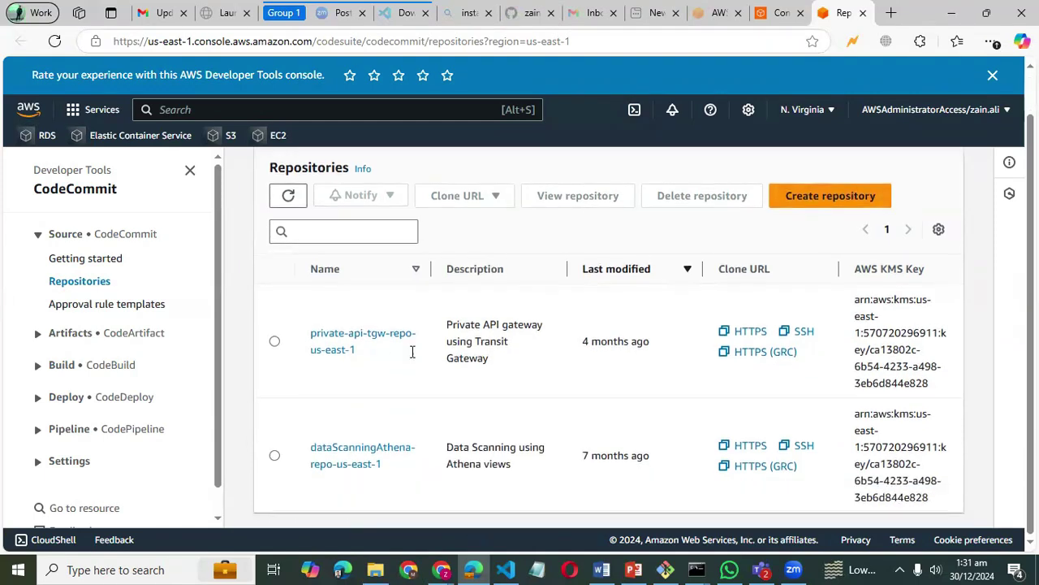
{"action": "scroll", "coordinate": [461, 341], "scroll_direction": "up", "scroll_amount": 1}
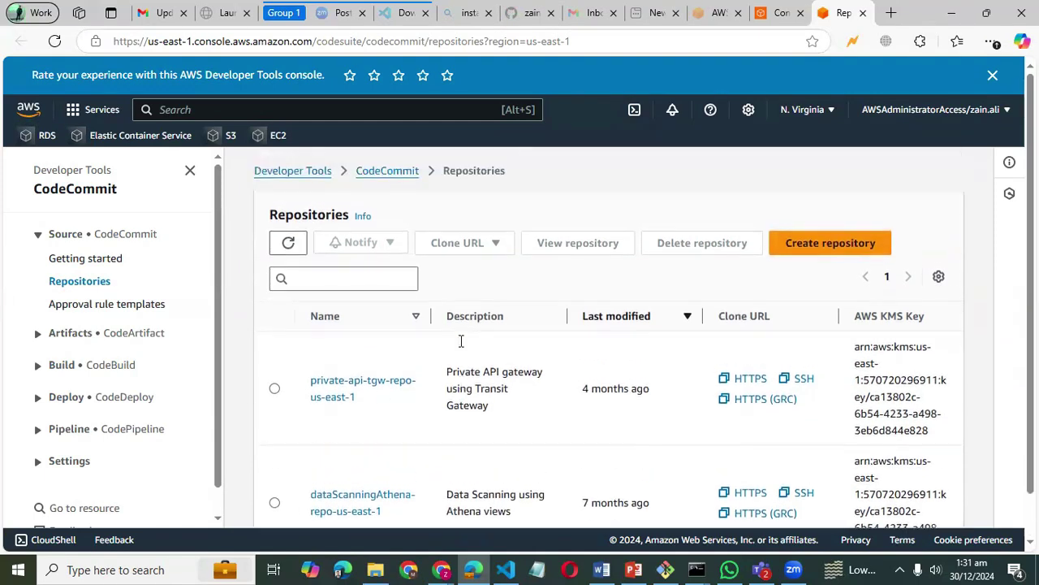
{"action": "scroll", "coordinate": [447, 395], "scroll_direction": "down", "scroll_amount": 1}
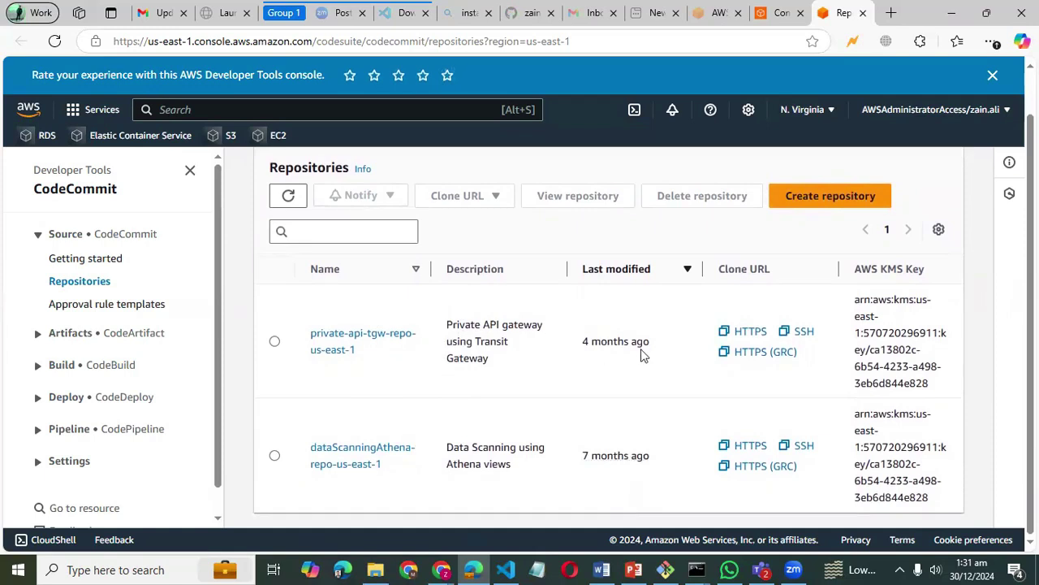
- Enter devops-training as the repository name and create the repository
{"action": "left_click", "coordinate": [808, 200]}
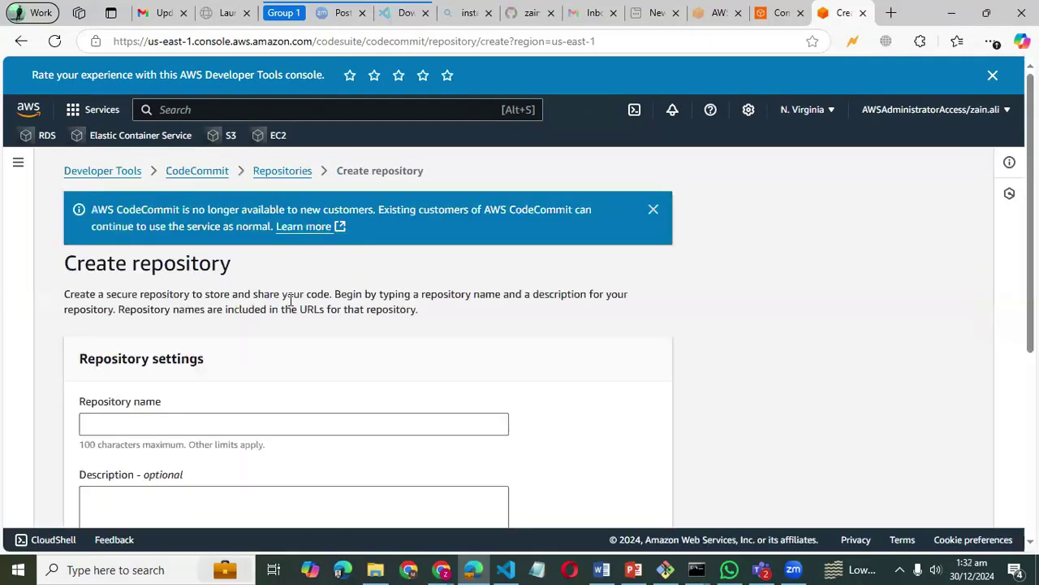
{"action": "scroll", "coordinate": [291, 297], "scroll_direction": "down", "scroll_amount": 4}
{"action": "scroll", "coordinate": [291, 298], "scroll_direction": "up", "scroll_amount": 4}
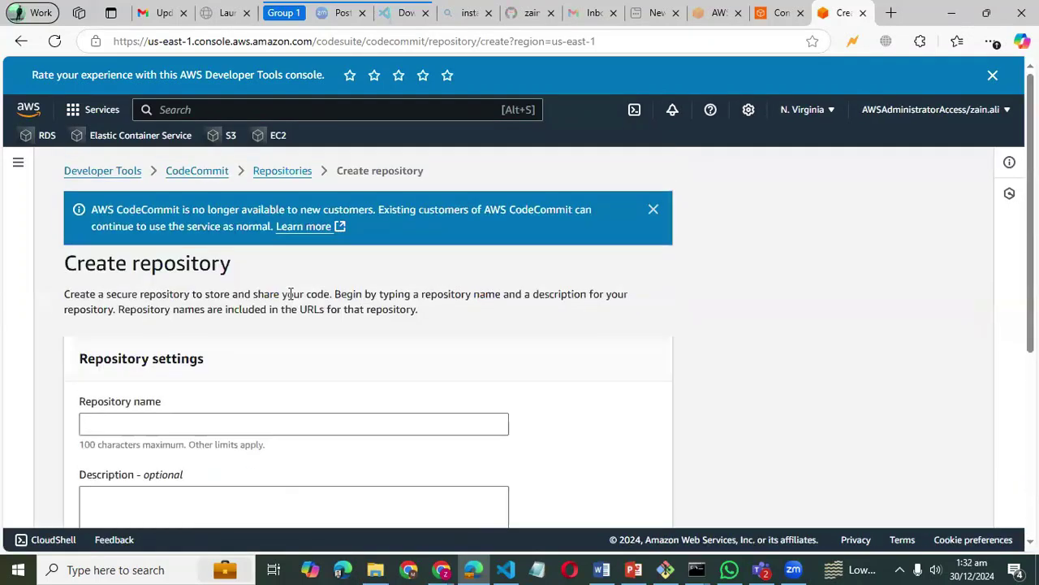
{"action": "scroll", "coordinate": [250, 270], "scroll_direction": "down", "scroll_amount": 2}
{"action": "left_click", "coordinate": [195, 248]}
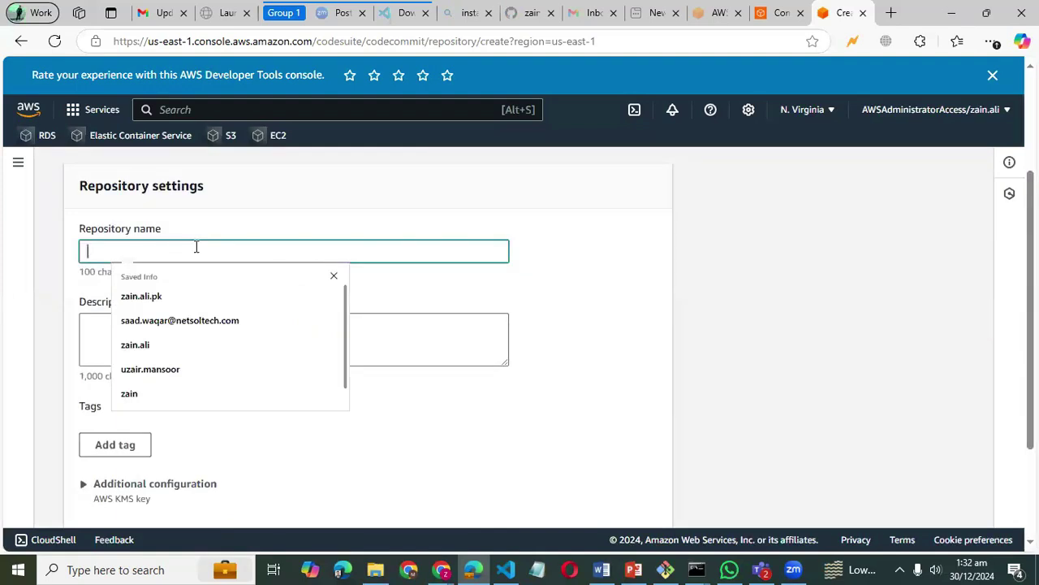
{"action": "type", "text": "devops-traon"}
{"action": "key", "text": "BackSpace"}
{"action": "key", "text": "BackSpace"}
{"action": "type", "text": "ining"}
{"action": "scroll", "coordinate": [196, 246], "scroll_direction": "down", "scroll_amount": 1}
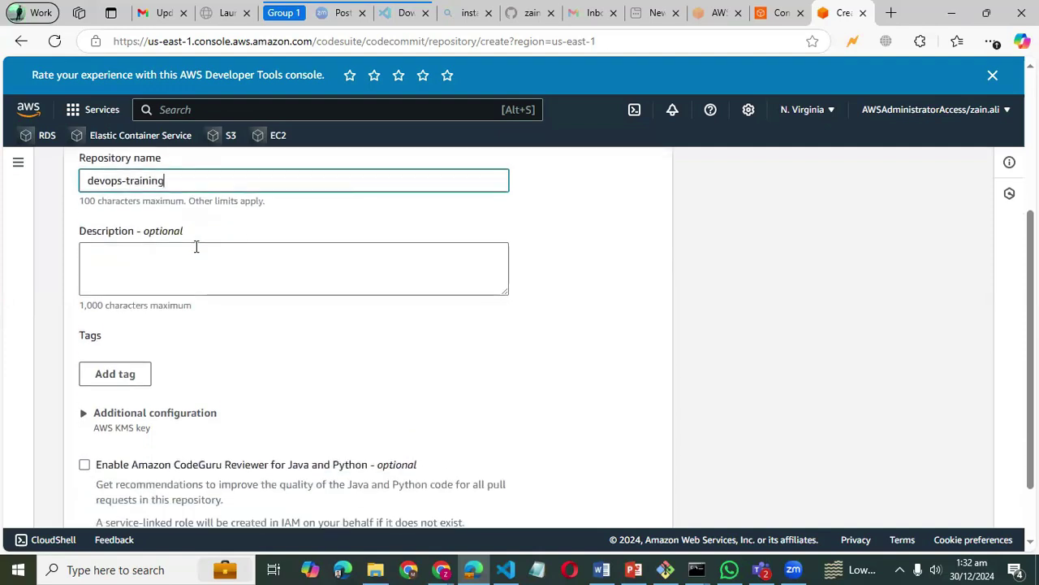
{"action": "scroll", "coordinate": [195, 243], "scroll_direction": "down", "scroll_amount": 1}
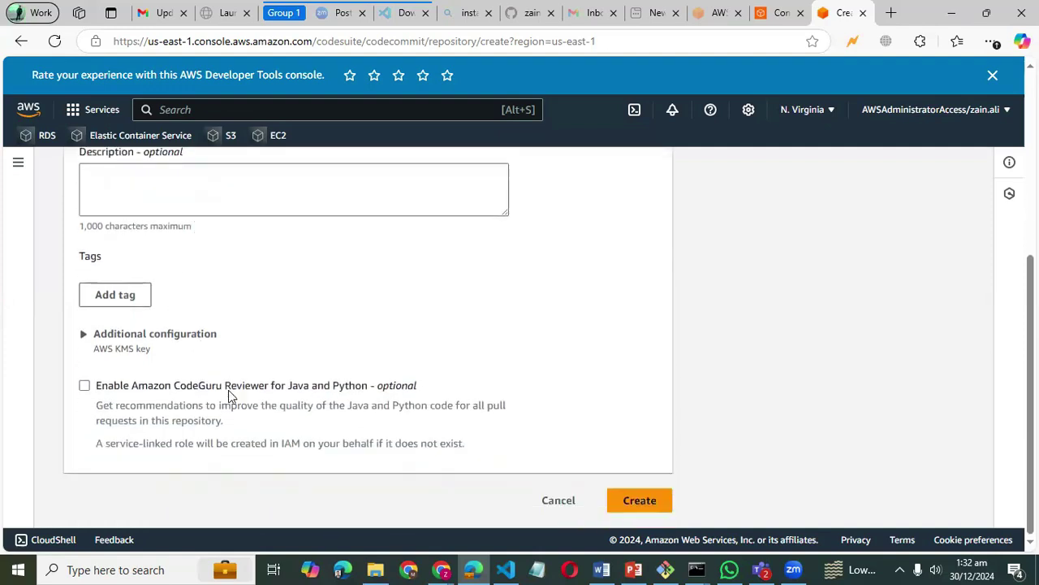
{"action": "left_click", "coordinate": [654, 510]}
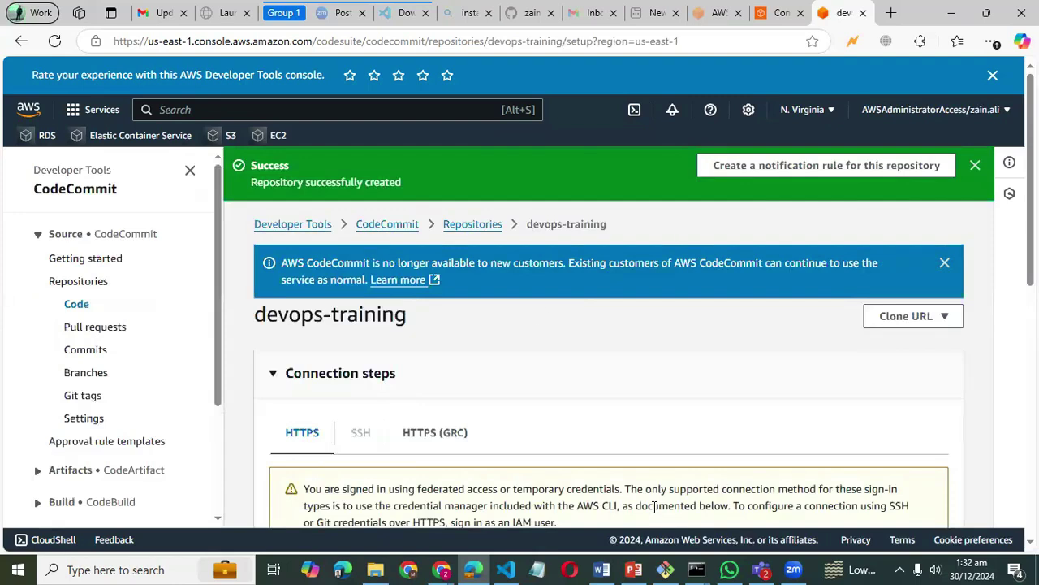
- Go back to the Repositories list and copy devops-training's HTTPS clone URL
{"action": "scroll", "coordinate": [537, 316], "scroll_direction": "down", "scroll_amount": 2}
{"action": "scroll", "coordinate": [537, 317], "scroll_direction": "up", "scroll_amount": 3}
{"action": "left_click", "coordinate": [479, 224]}
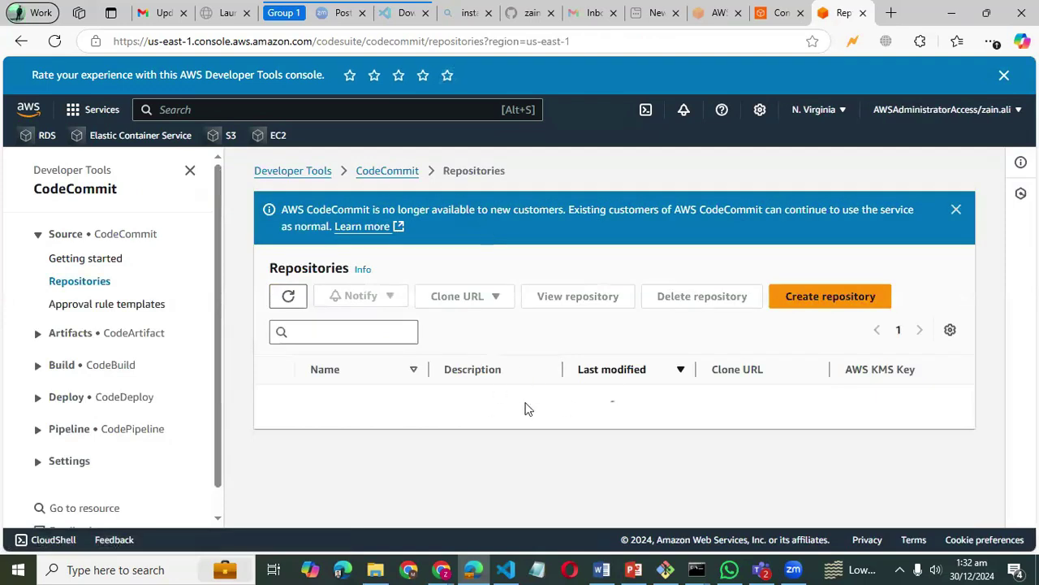
{"action": "scroll", "coordinate": [524, 408], "scroll_direction": "down", "scroll_amount": 1}
{"action": "scroll", "coordinate": [525, 409], "scroll_direction": "down", "scroll_amount": 2}
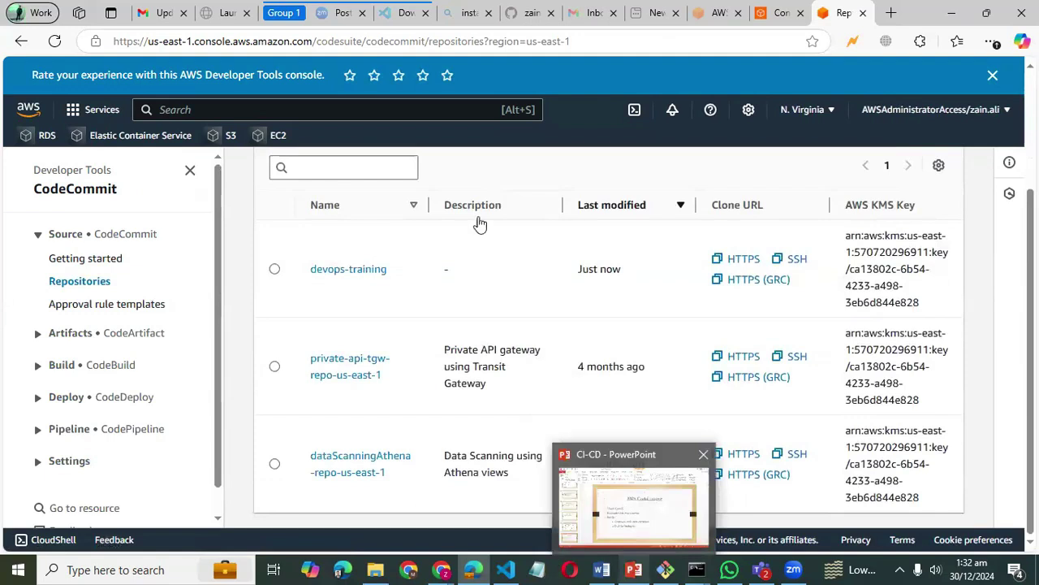
{"action": "scroll", "coordinate": [566, 320], "scroll_direction": "up", "scroll_amount": 1}
{"action": "scroll", "coordinate": [566, 321], "scroll_direction": "up", "scroll_amount": 1}
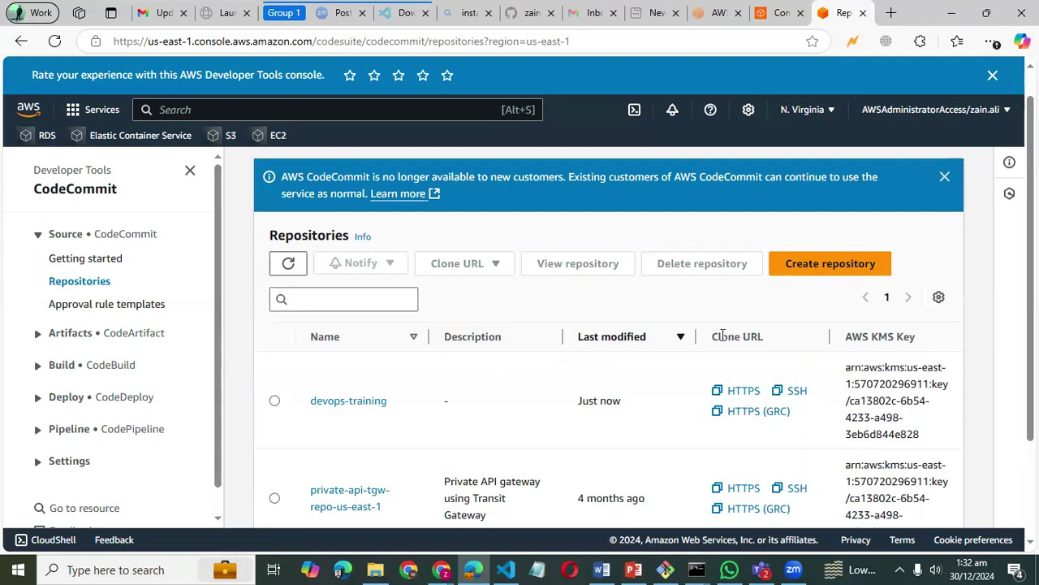
{"action": "left_click", "coordinate": [717, 395]}
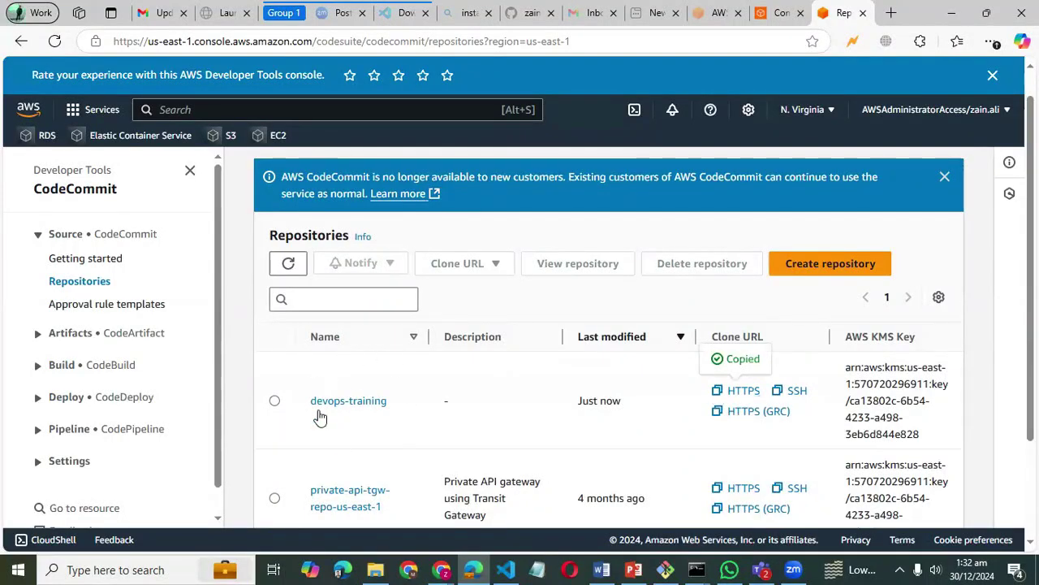
- Open a Command Prompt in the Music folder using cmd in the Explorer address bar
{"action": "left_click", "coordinate": [378, 568]}
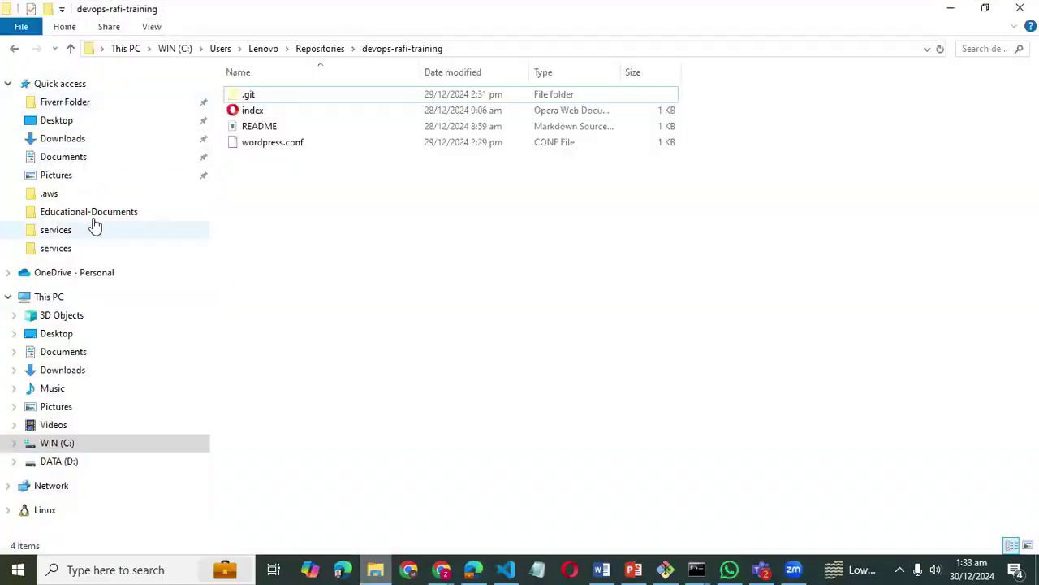
{"action": "left_click", "coordinate": [79, 393]}
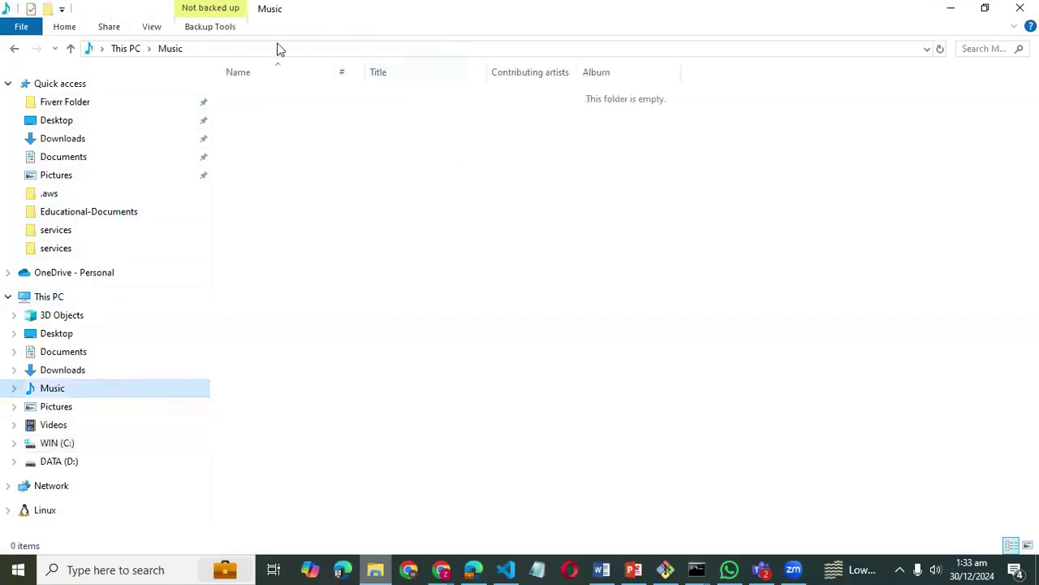
{"action": "left_click", "coordinate": [278, 49]}
{"action": "type", "text": "cmd"}
{"action": "key", "text": "Return"}
- Enter git clone followed by the pasted devops-training URL, then return to File Explorer
{"action": "type", "text": "git clone"}
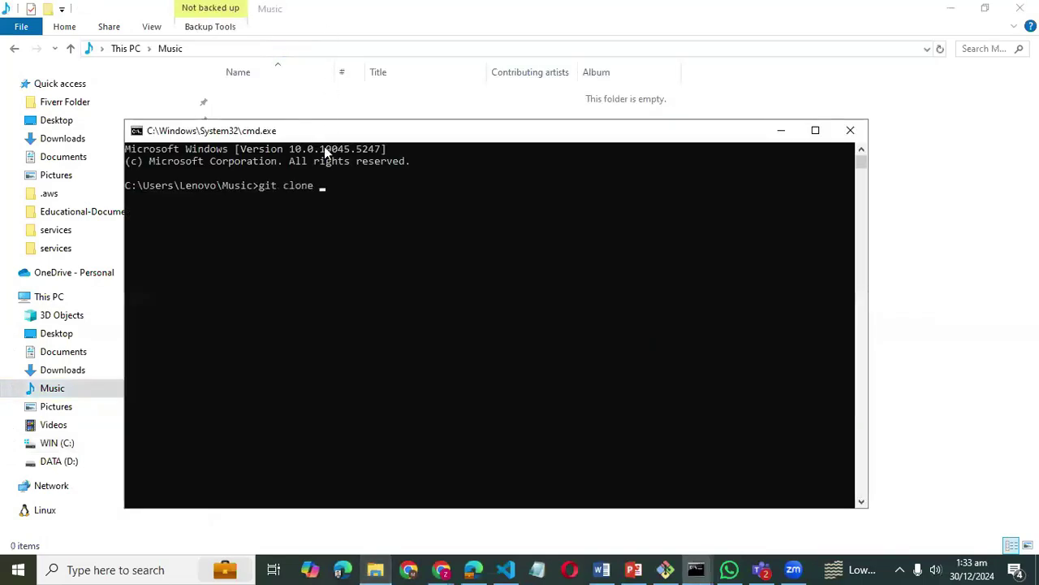
{"action": "right_click", "coordinate": [330, 175]}
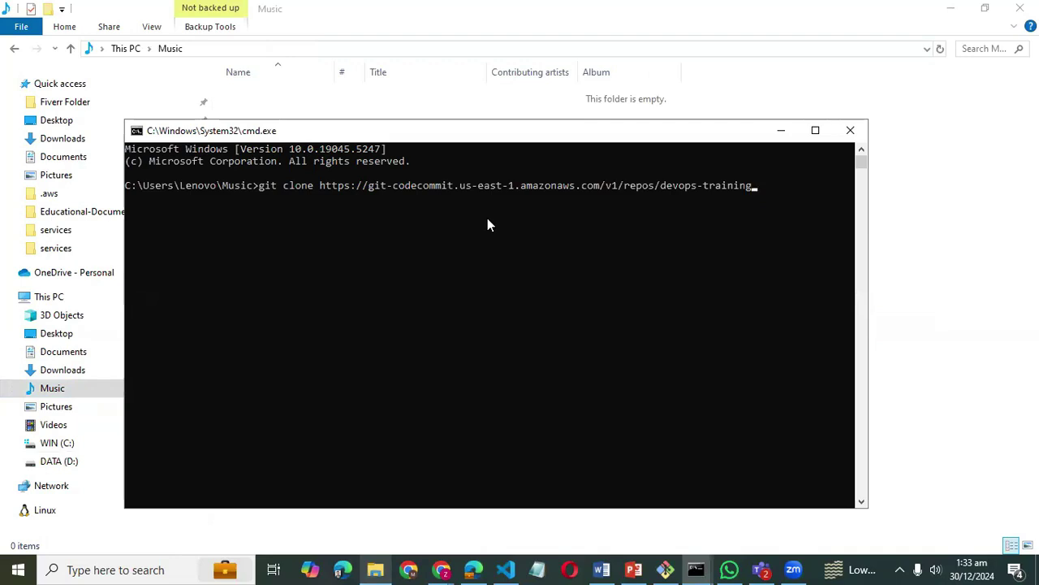
{"action": "left_click", "coordinate": [817, 106]}
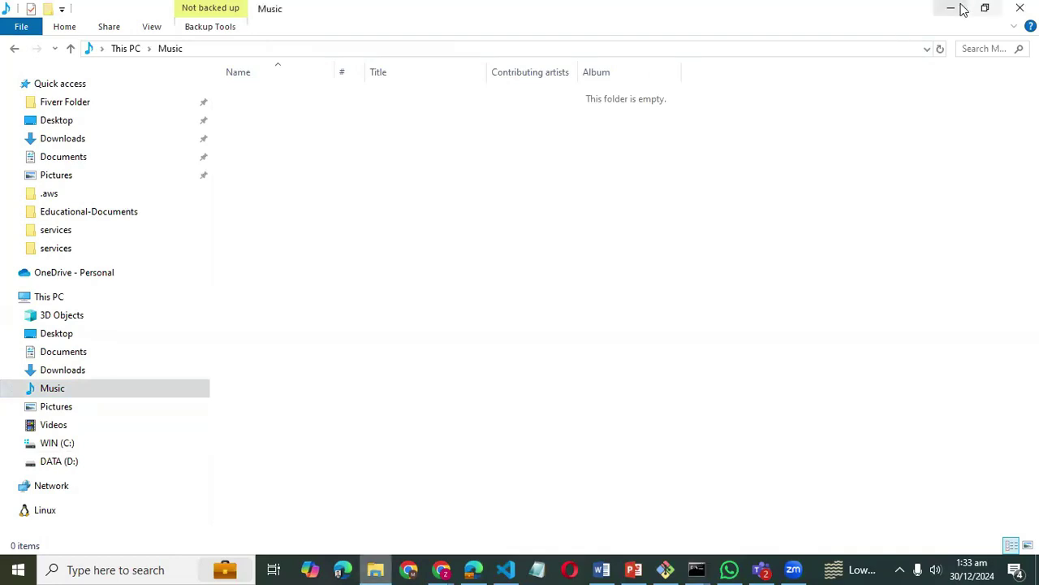
{"action": "key", "text": "alt+Tab"}
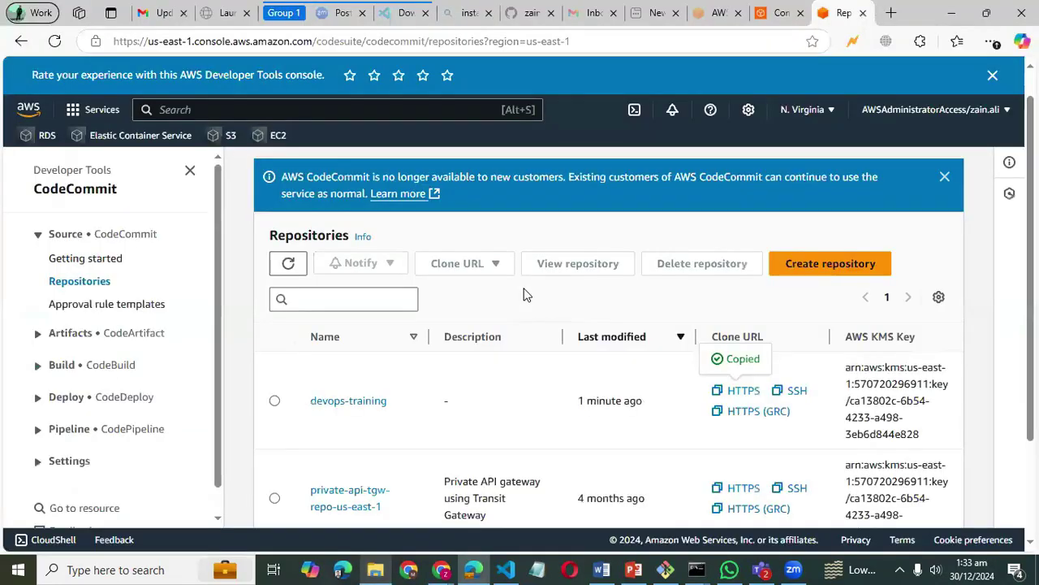
{"action": "scroll", "coordinate": [525, 293], "scroll_direction": "down", "scroll_amount": 2}
{"action": "scroll", "coordinate": [525, 294], "scroll_direction": "up", "scroll_amount": 1}
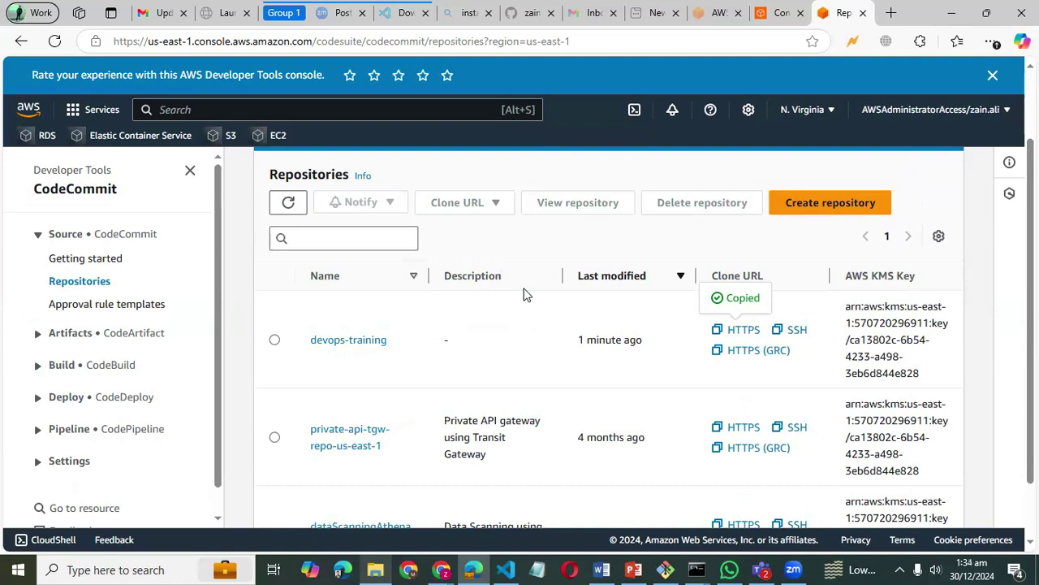
{"action": "scroll", "coordinate": [524, 295], "scroll_direction": "up", "scroll_amount": 2}
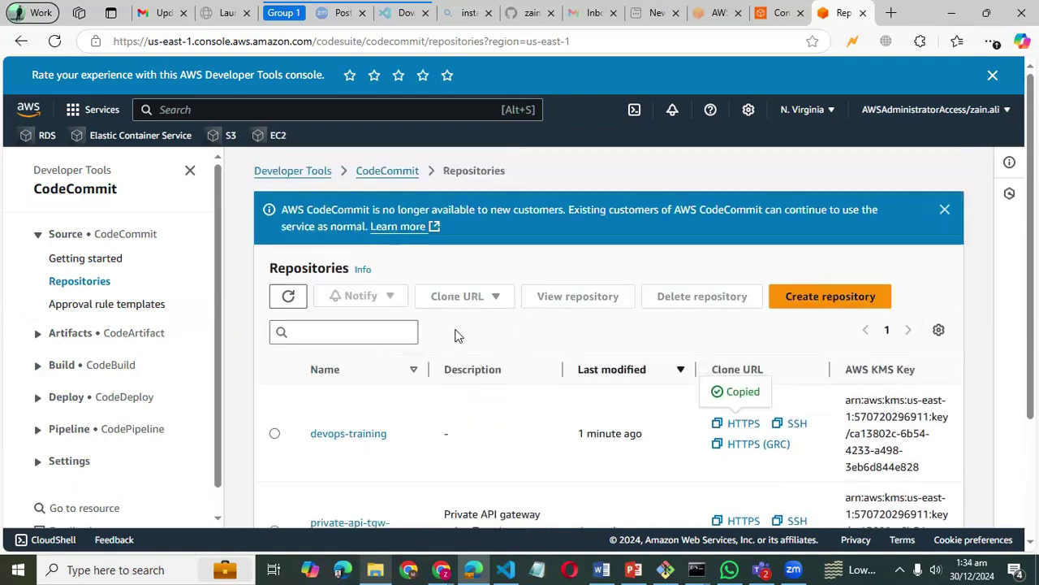
{"action": "scroll", "coordinate": [458, 335], "scroll_direction": "down", "scroll_amount": 2}
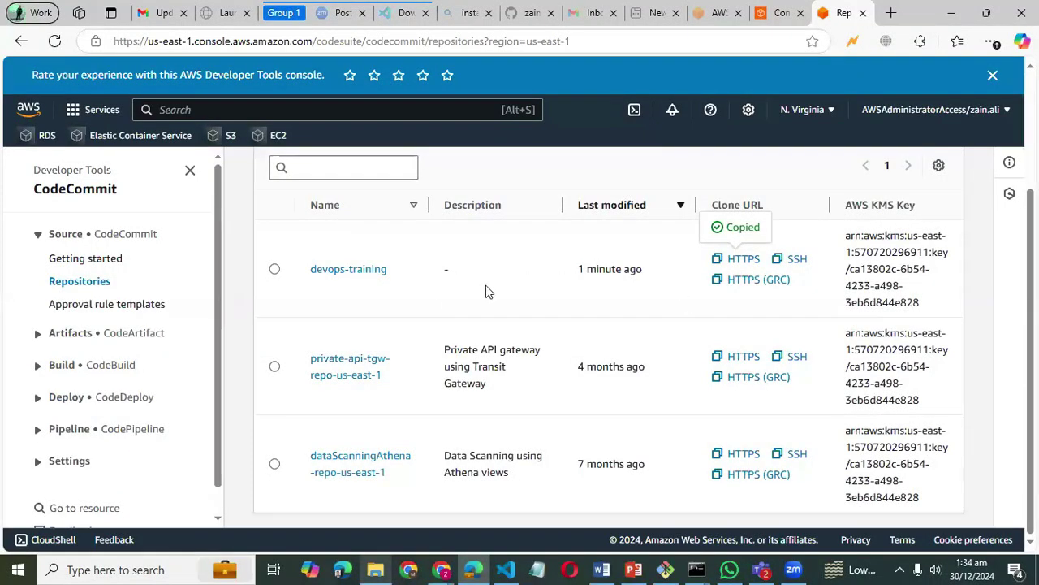
{"action": "scroll", "coordinate": [475, 260], "scroll_direction": "up", "scroll_amount": 2}
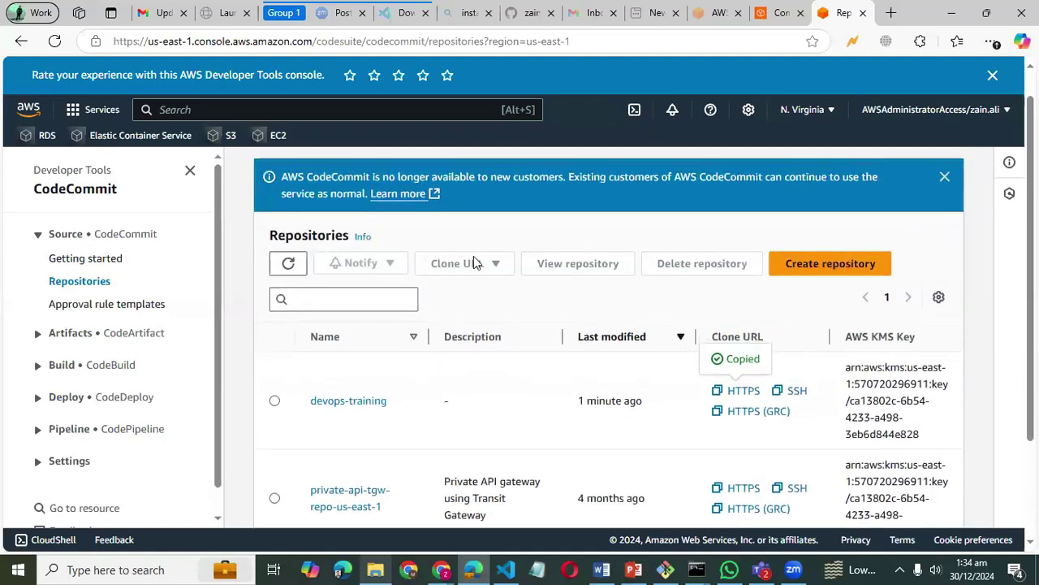
{"action": "left_click", "coordinate": [945, 177]}
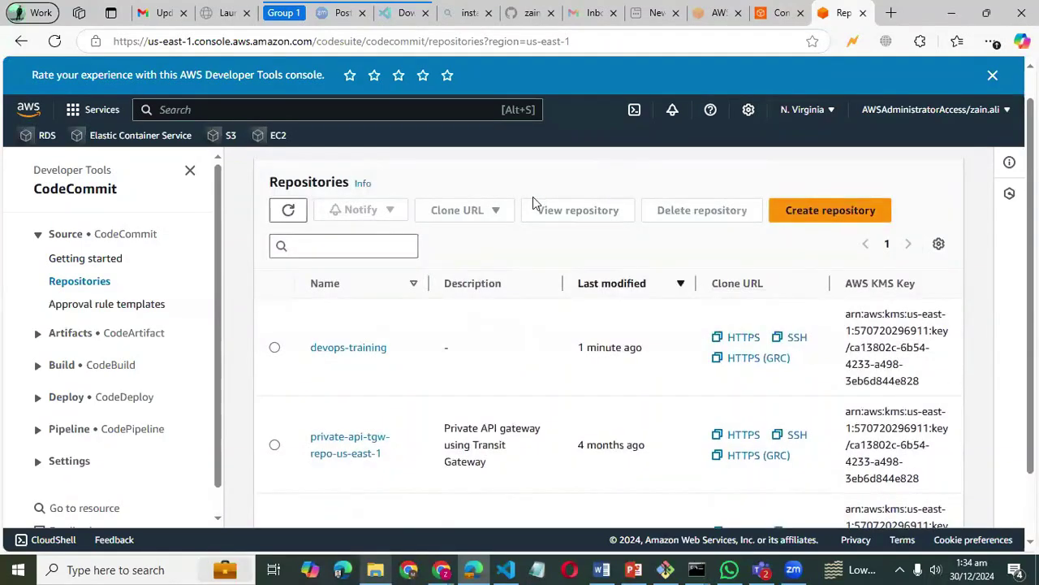
{"action": "scroll", "coordinate": [532, 196], "scroll_direction": "down", "scroll_amount": 1}
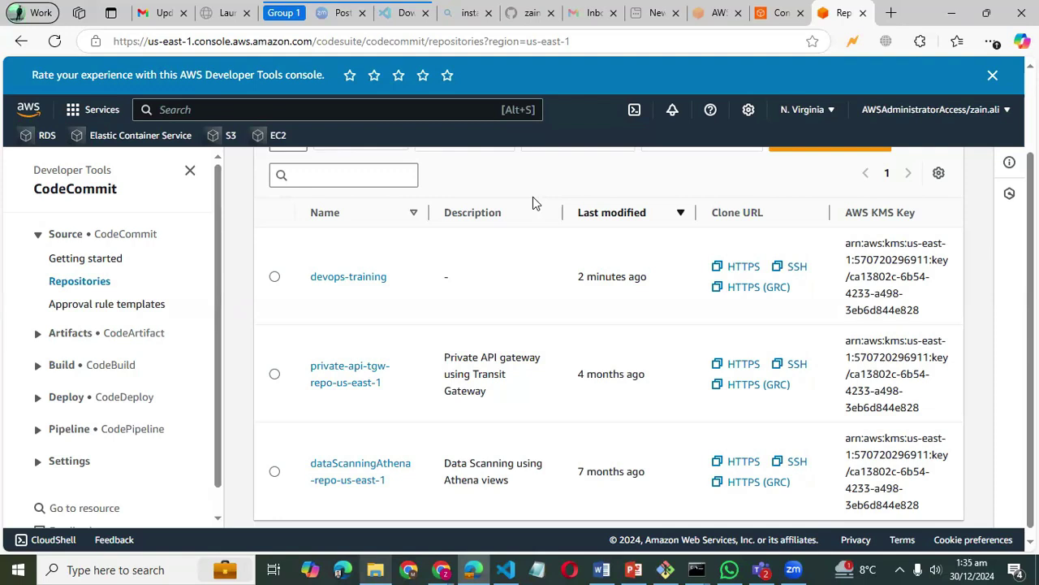
{"action": "scroll", "coordinate": [568, 306], "scroll_direction": "up", "scroll_amount": 2}
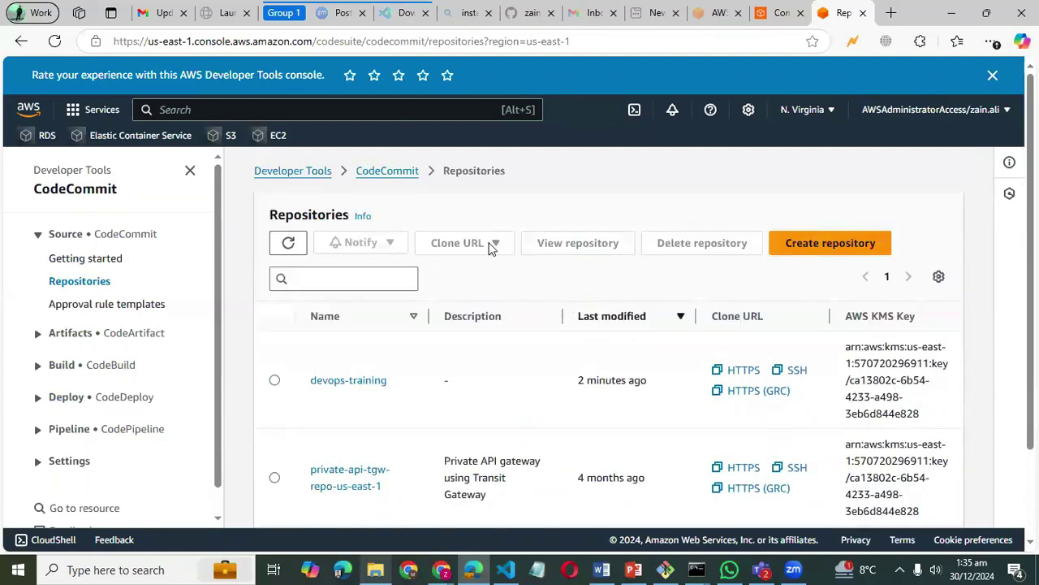
{"action": "left_click", "coordinate": [392, 173]}
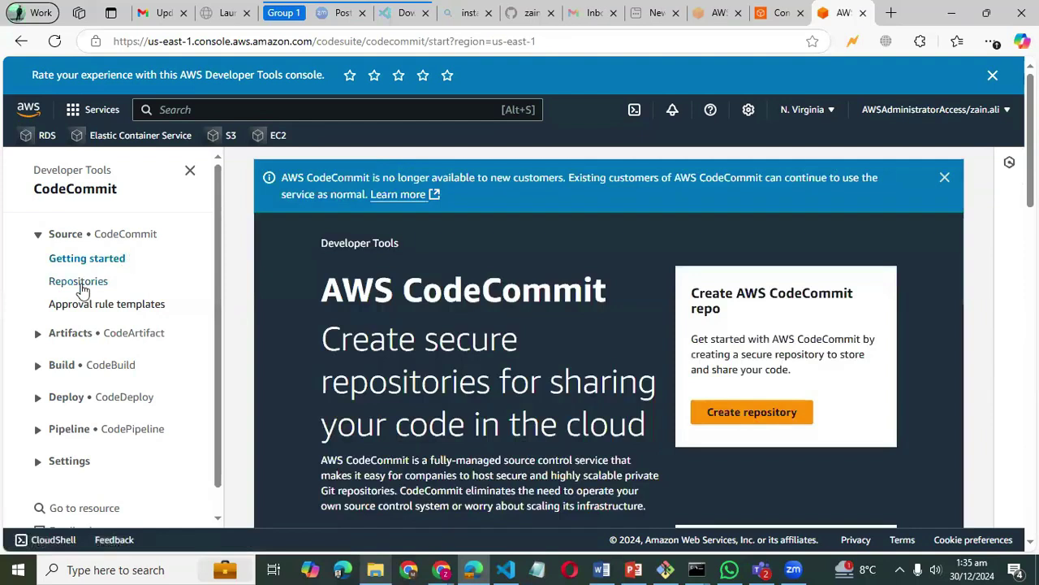
{"action": "left_click", "coordinate": [79, 282]}
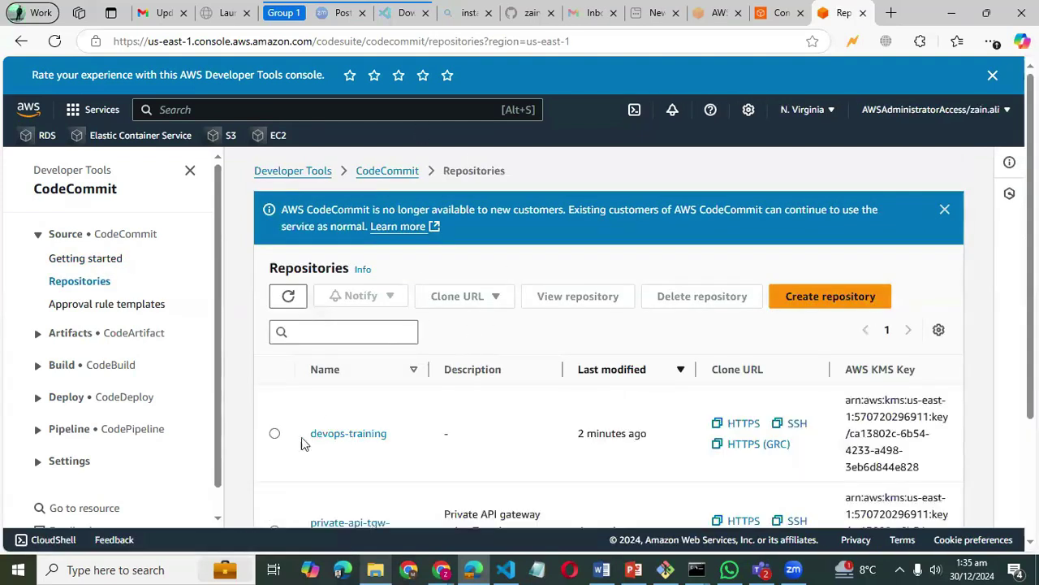
- Delete devops-training, confirming with the word 'delete', and dismiss the success banner
{"action": "left_click", "coordinate": [275, 434]}
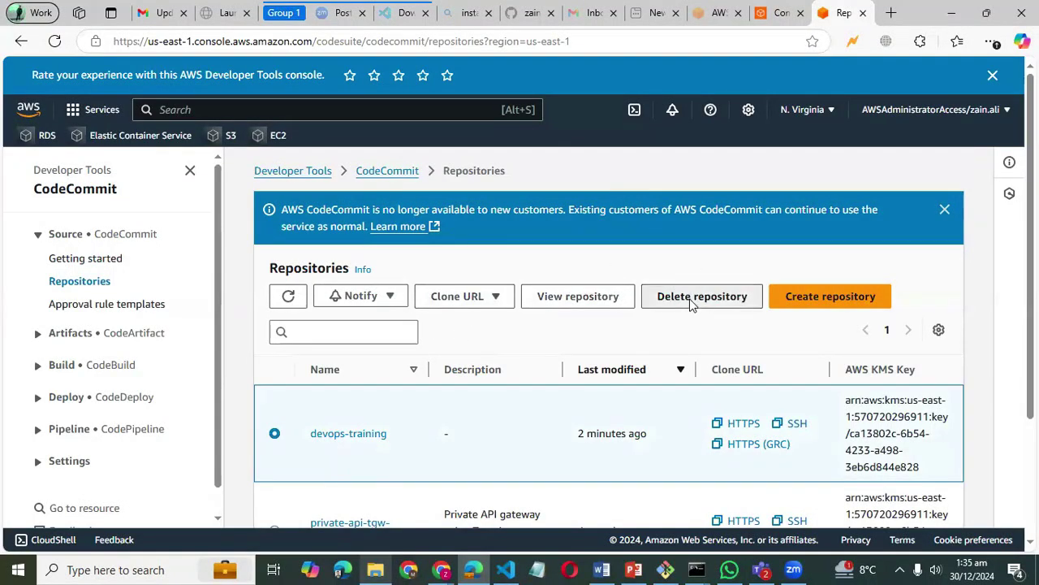
{"action": "left_click", "coordinate": [691, 298]}
{"action": "left_click", "coordinate": [516, 415]}
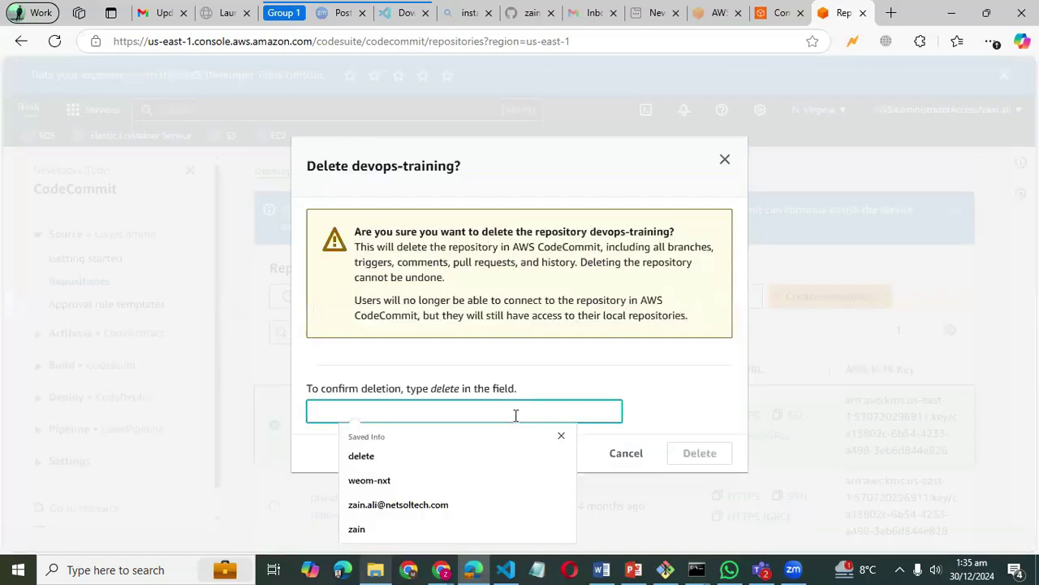
{"action": "type", "text": "delete"}
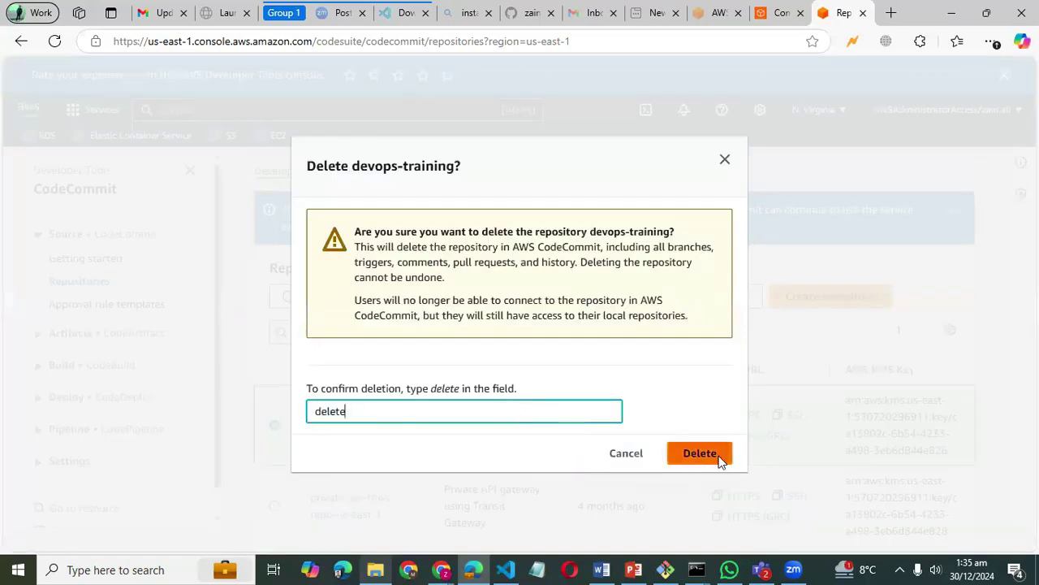
{"action": "left_click", "coordinate": [718, 460]}
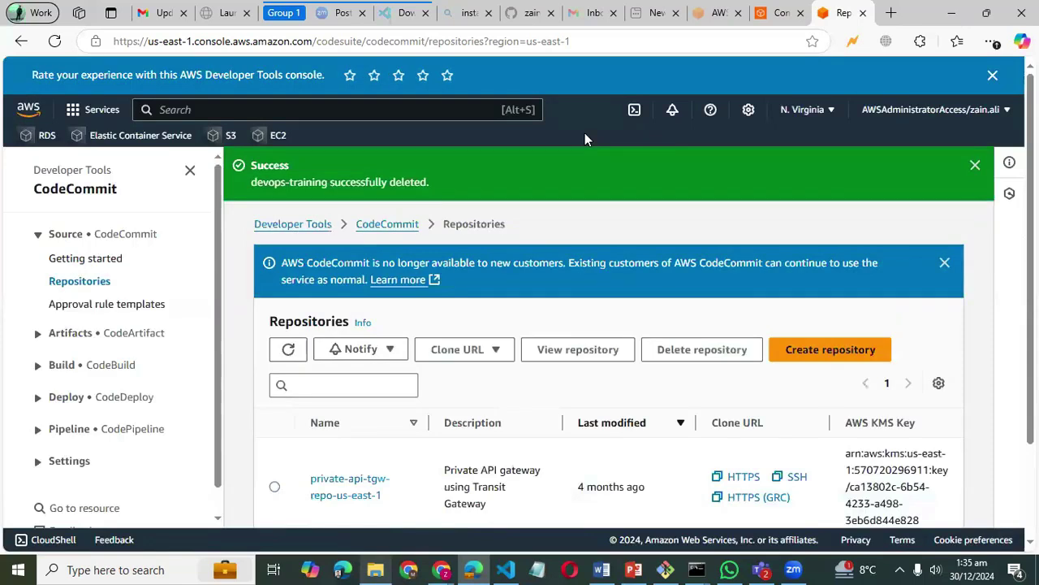
{"action": "left_click", "coordinate": [975, 167]}
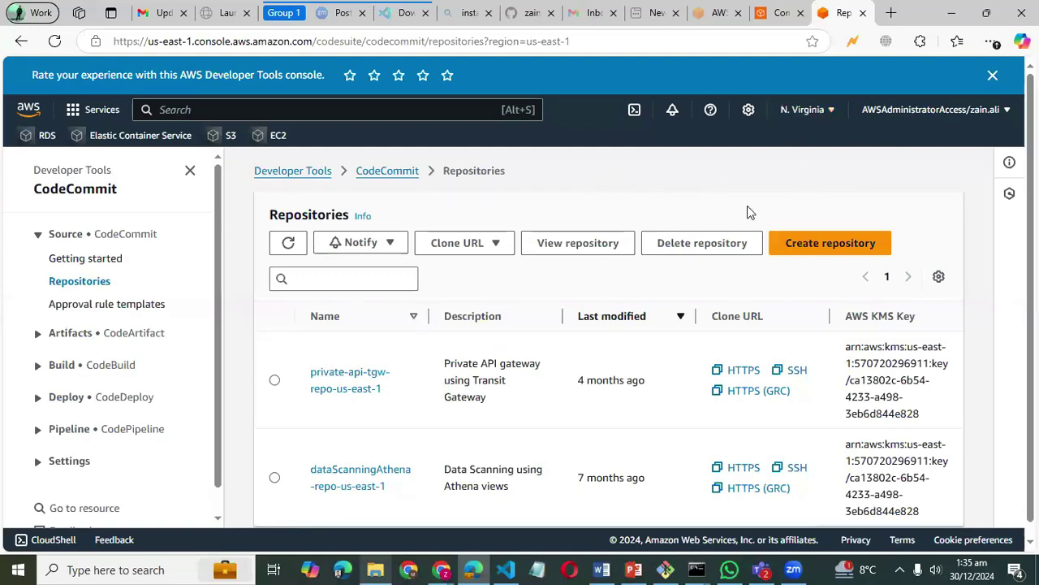
- Search Bing for 'aws calculator' in a new tab and open the AWS Pricing Calculator site
{"action": "left_click", "coordinate": [891, 16]}
{"action": "type", "text": "aws"}
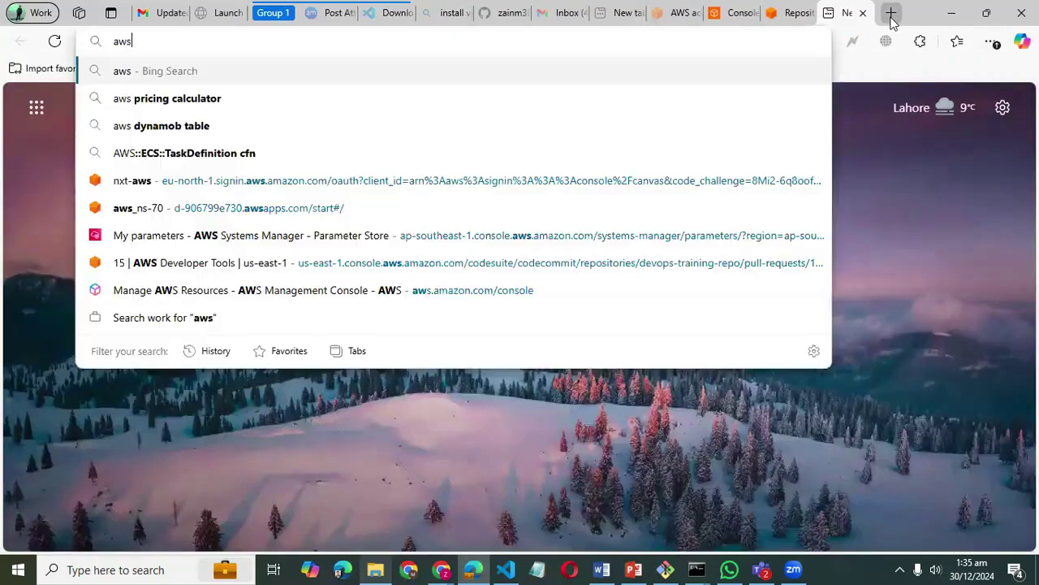
{"action": "type", "text": " calculator"}
{"action": "key", "text": "Return"}
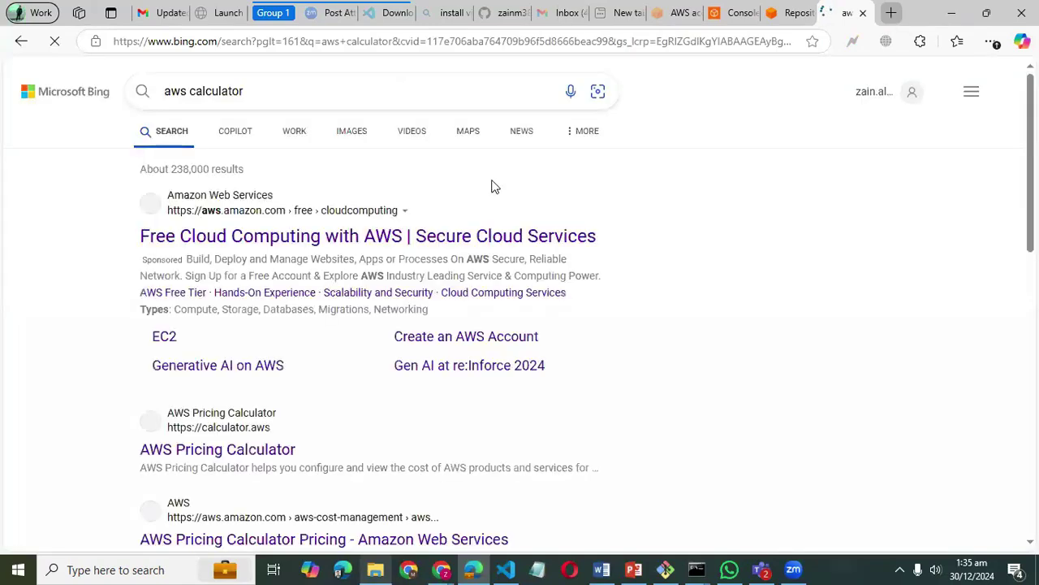
{"action": "scroll", "coordinate": [403, 290], "scroll_direction": "down", "scroll_amount": 2}
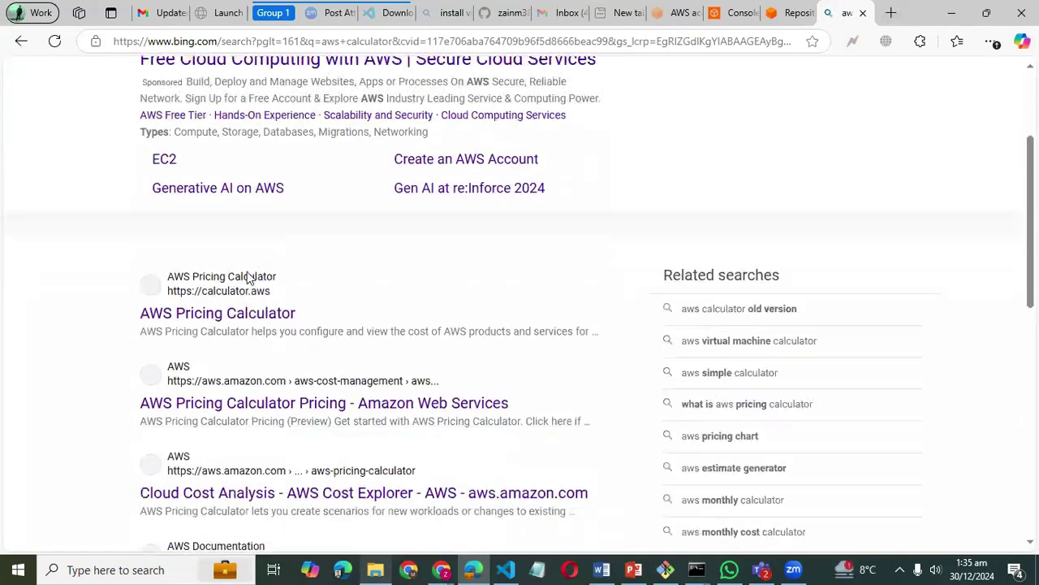
{"action": "left_click", "coordinate": [252, 317]}
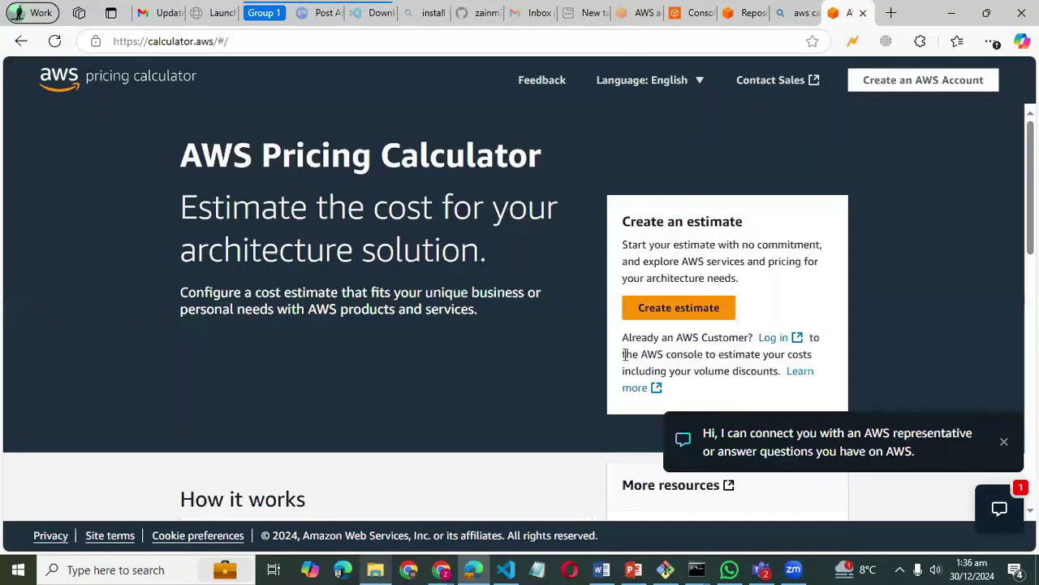
- Start a new estimate and search the service list for 'aws code'
{"action": "left_click", "coordinate": [676, 311]}
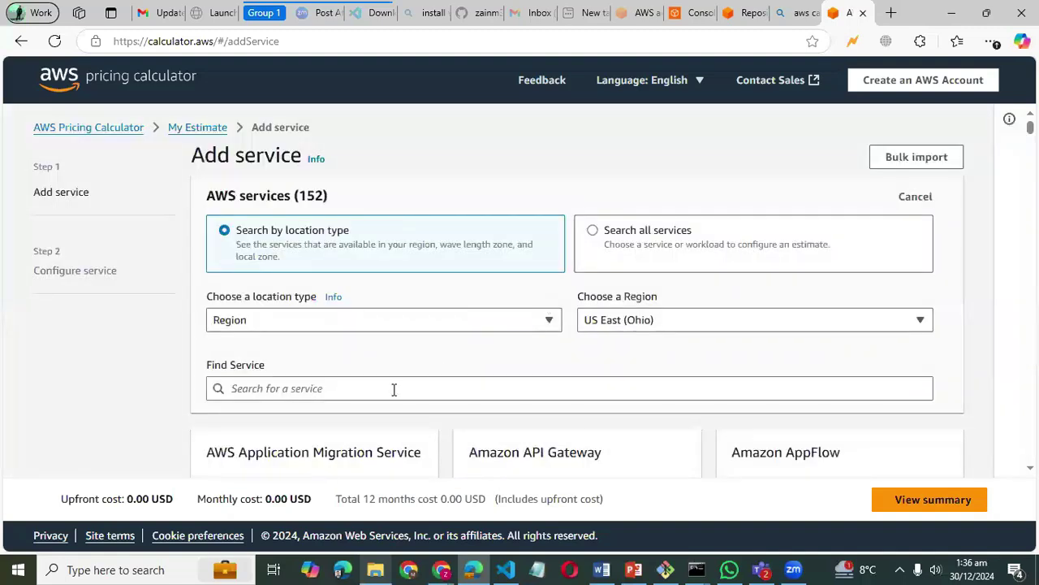
{"action": "left_click", "coordinate": [390, 390]}
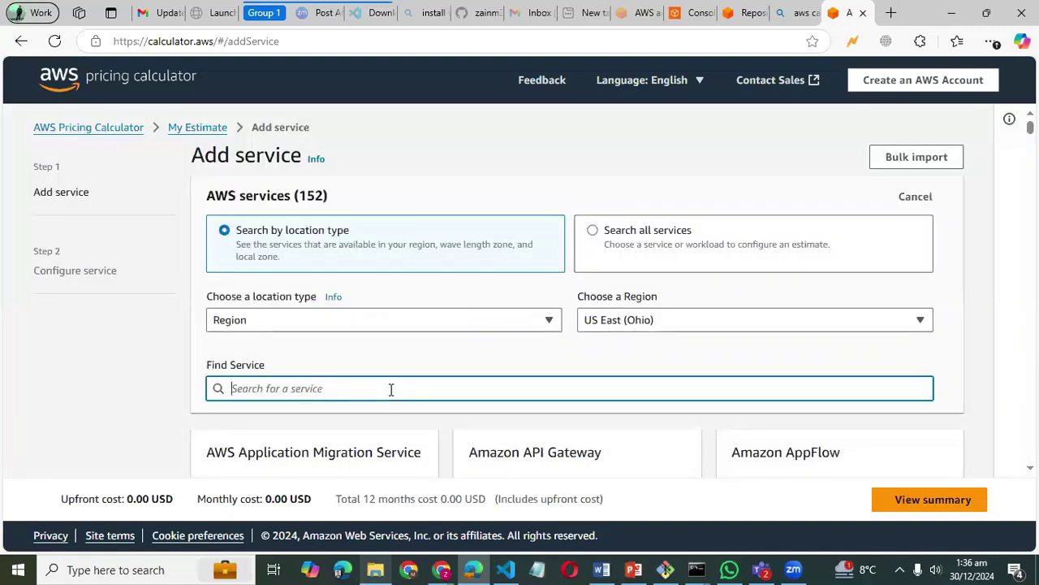
{"action": "type", "text": "aws"}
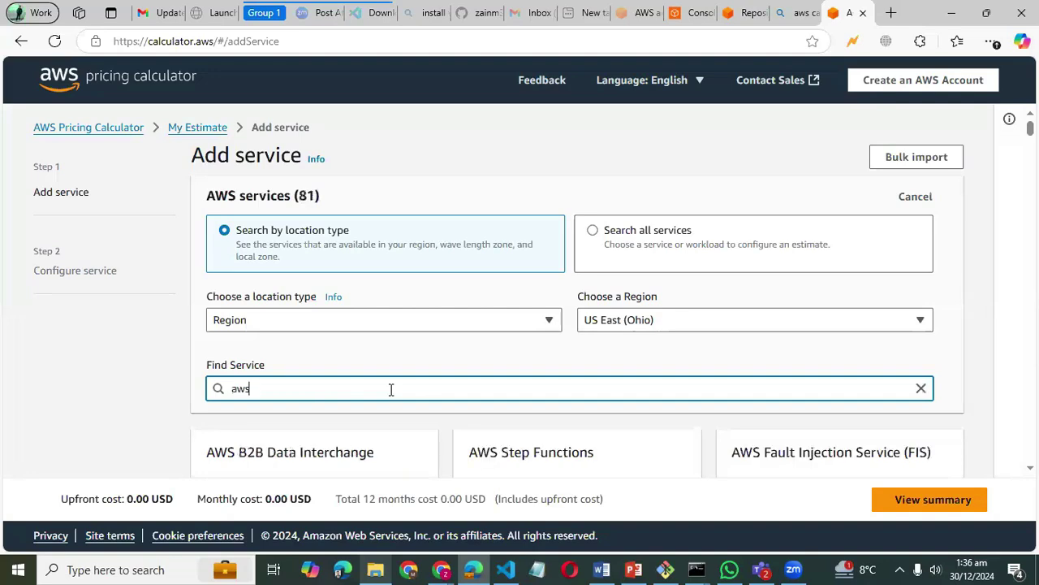
{"action": "type", "text": " code"}
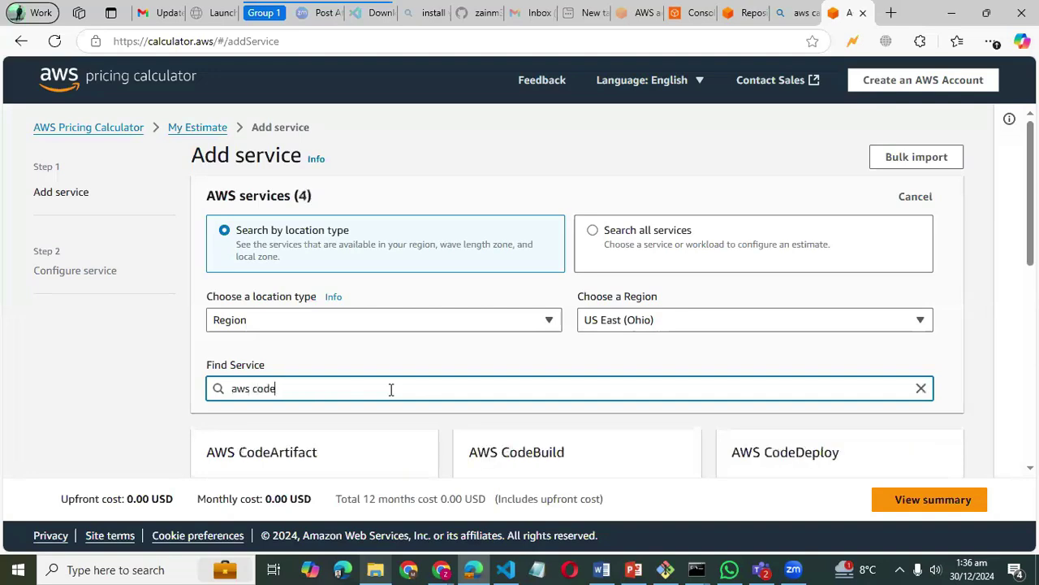
{"action": "scroll", "coordinate": [391, 390], "scroll_direction": "down", "scroll_amount": 2}
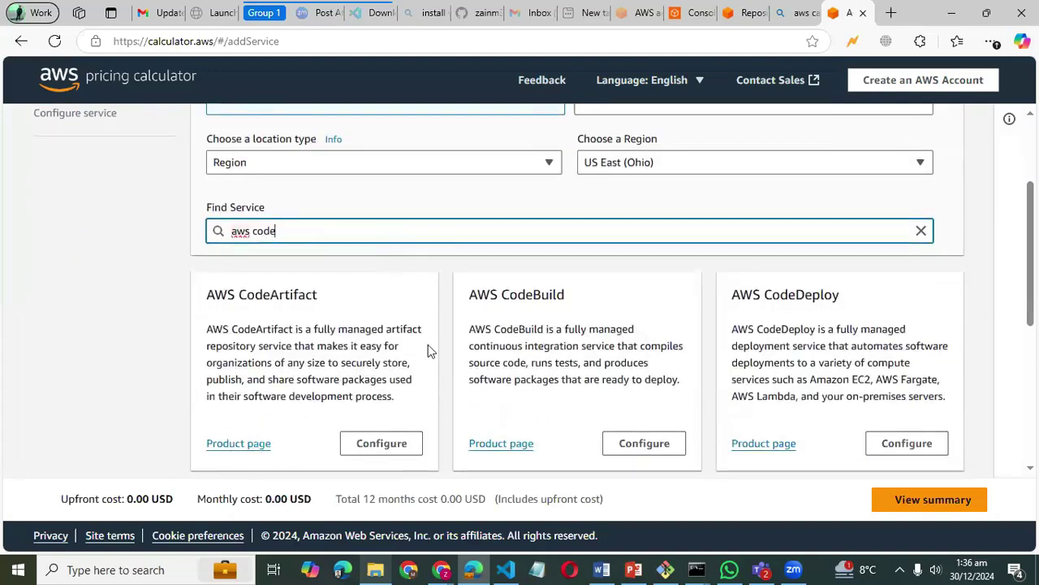
{"action": "scroll", "coordinate": [455, 299], "scroll_direction": "down", "scroll_amount": 3}
{"action": "scroll", "coordinate": [455, 299], "scroll_direction": "up", "scroll_amount": 4}
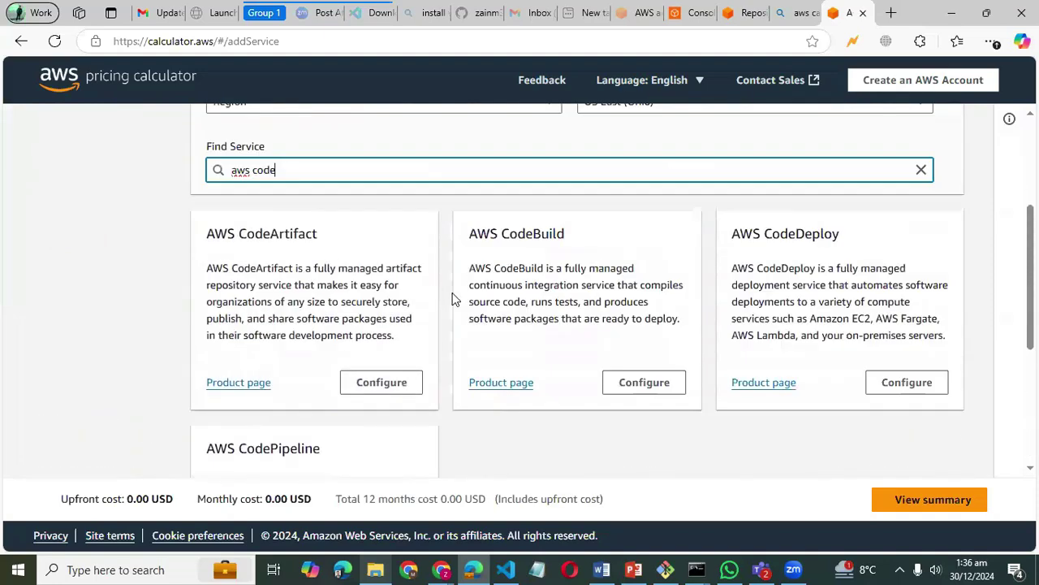
{"action": "scroll", "coordinate": [365, 276], "scroll_direction": "down", "scroll_amount": 1}
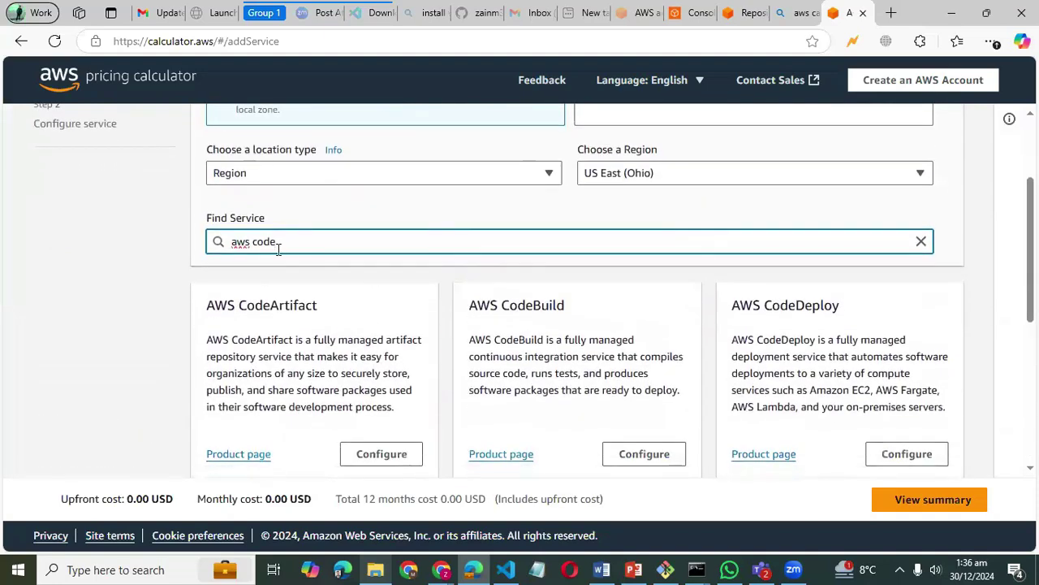
- Replace the service search with 'ec2' to bring up the Amazon EC2 card
{"action": "key", "text": "BackSpace"}
{"action": "key", "text": "BackSpace"}
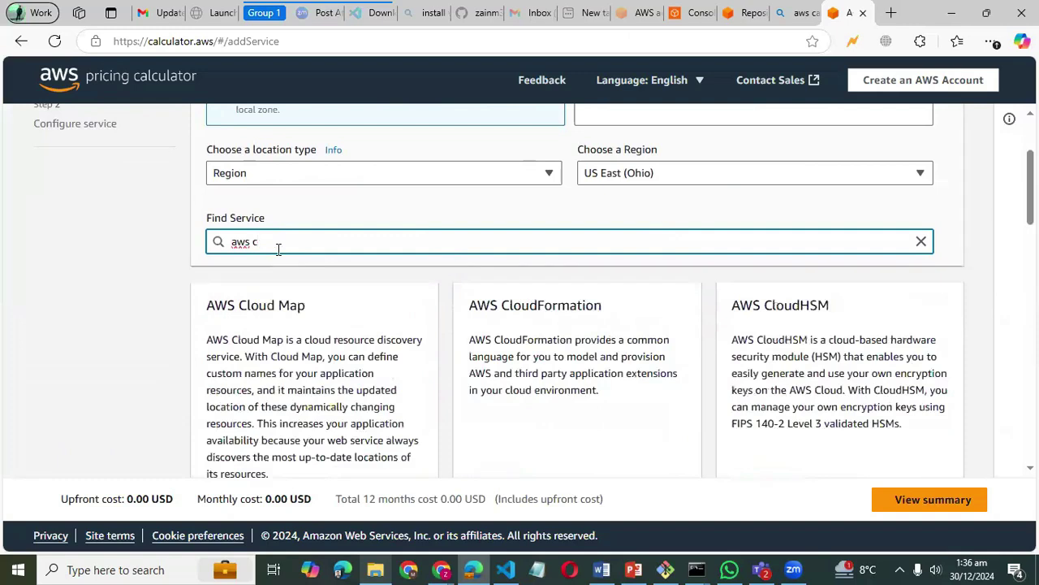
{"action": "key", "text": "BackSpace"}
{"action": "key", "text": "BackSpace"}
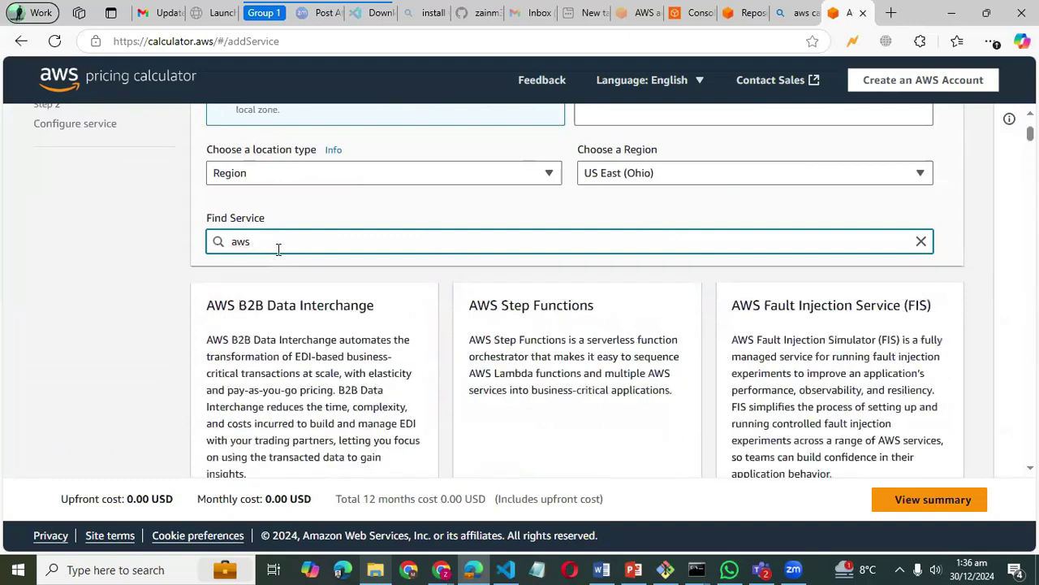
{"action": "key", "text": "BackSpace"}
{"action": "key", "text": "BackSpace"}
{"action": "key", "text": "BackSpace"}
{"action": "type", "text": "comm"}
{"action": "key", "text": "BackSpace"}
{"action": "key", "text": "BackSpace"}
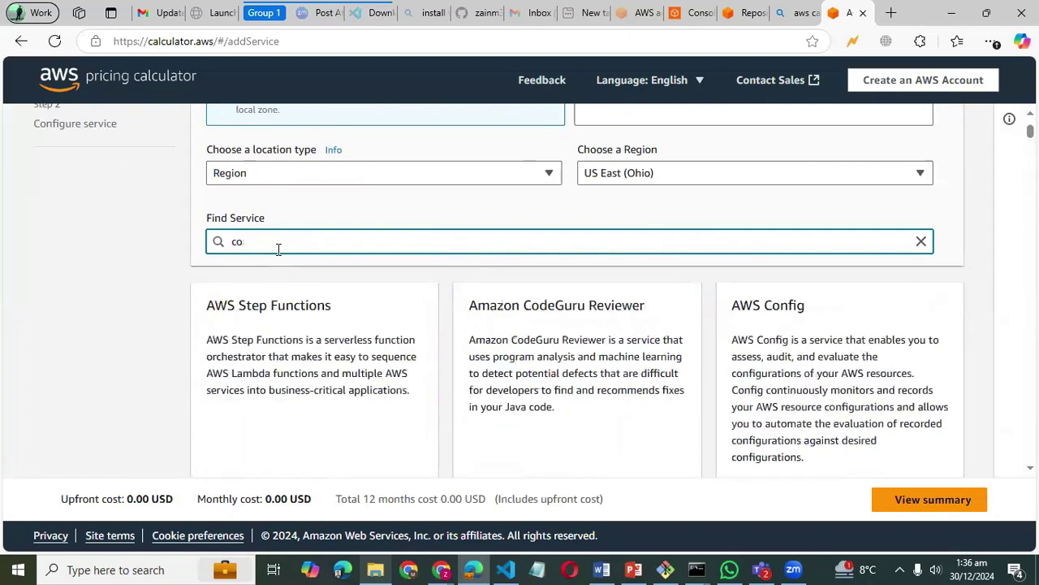
{"action": "type", "text": "deco"}
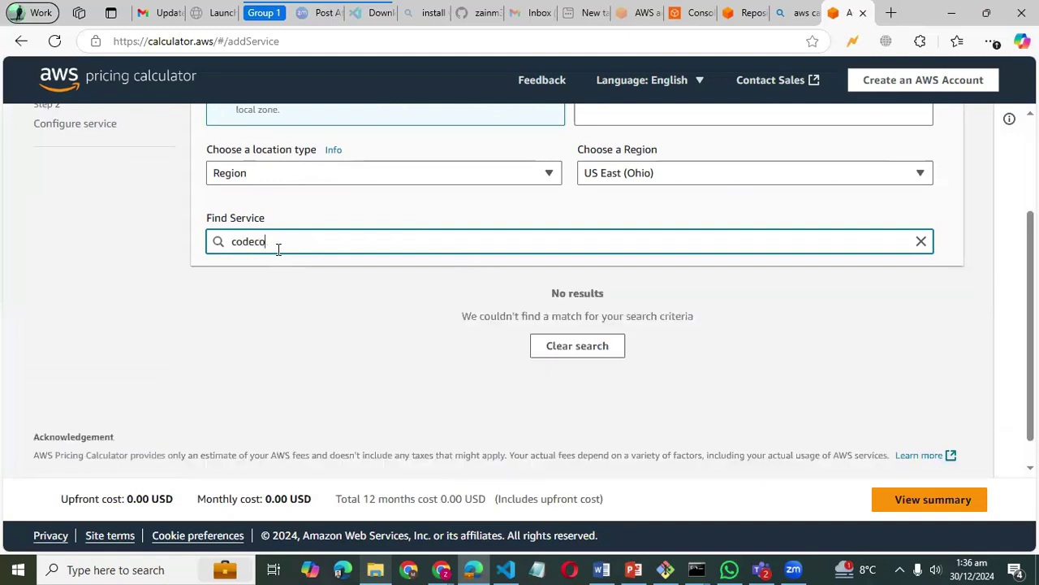
{"action": "key", "text": "BackSpace"}
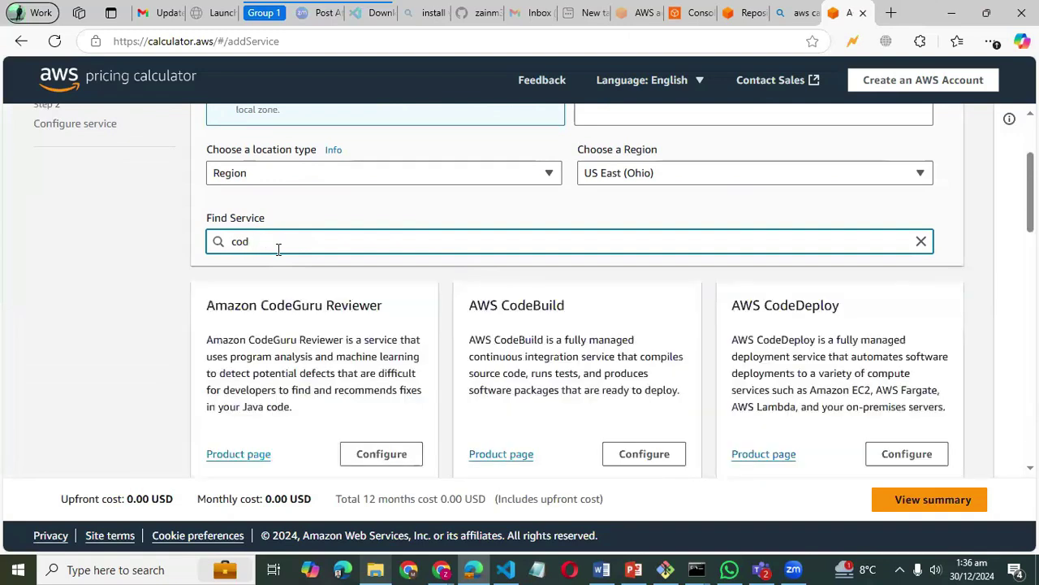
{"action": "key", "text": "BackSpace"}
{"action": "key", "text": "BackSpace"}
{"action": "key", "text": "BackSpace"}
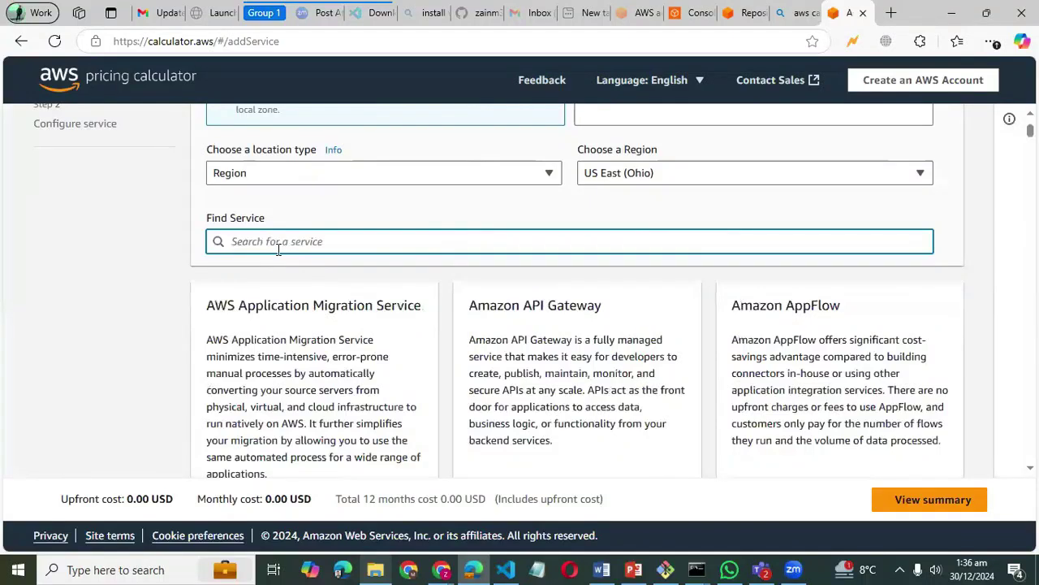
{"action": "type", "text": "ec2"}
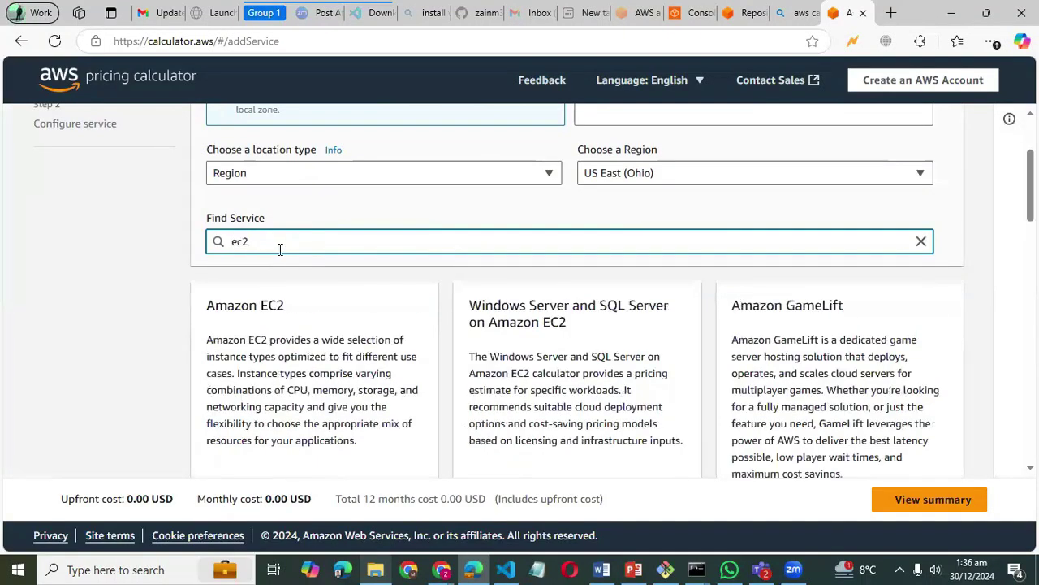
{"action": "scroll", "coordinate": [355, 373], "scroll_direction": "down", "scroll_amount": 3}
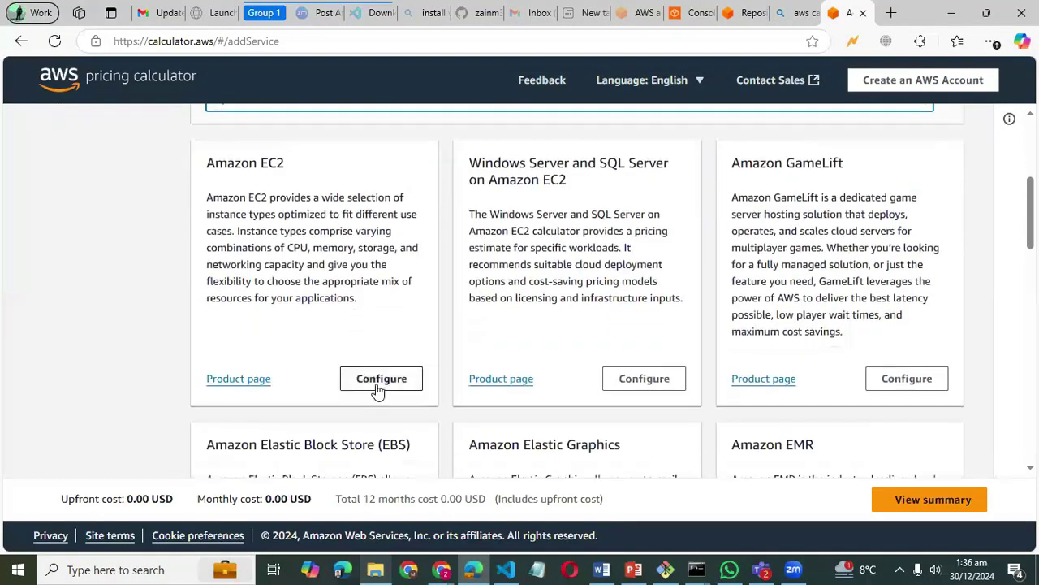
- Configure Amazon EC2 with Windows Server as the operating system
{"action": "left_click", "coordinate": [381, 388]}
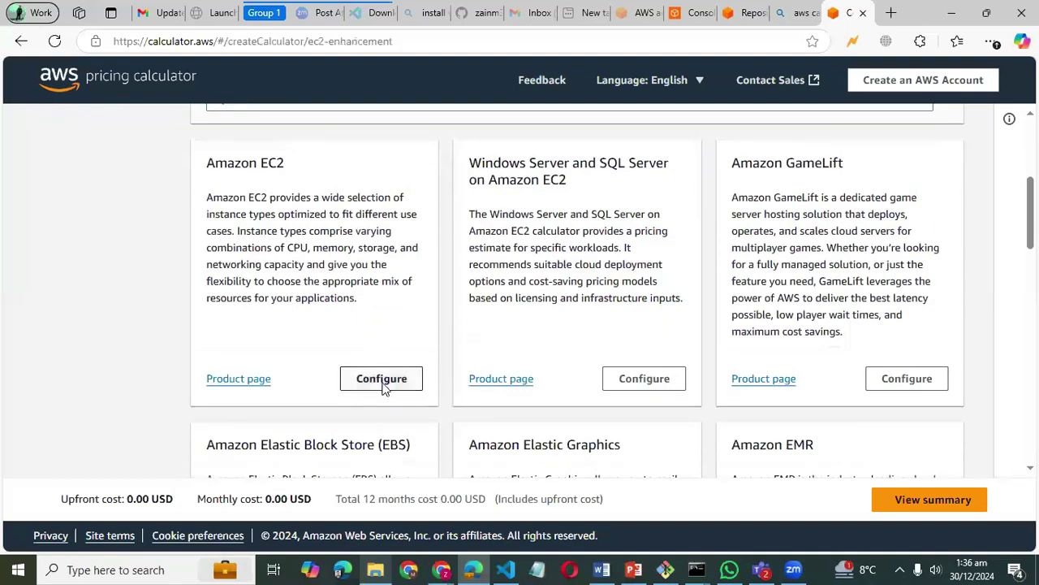
{"action": "scroll", "coordinate": [382, 389], "scroll_direction": "down", "scroll_amount": 2}
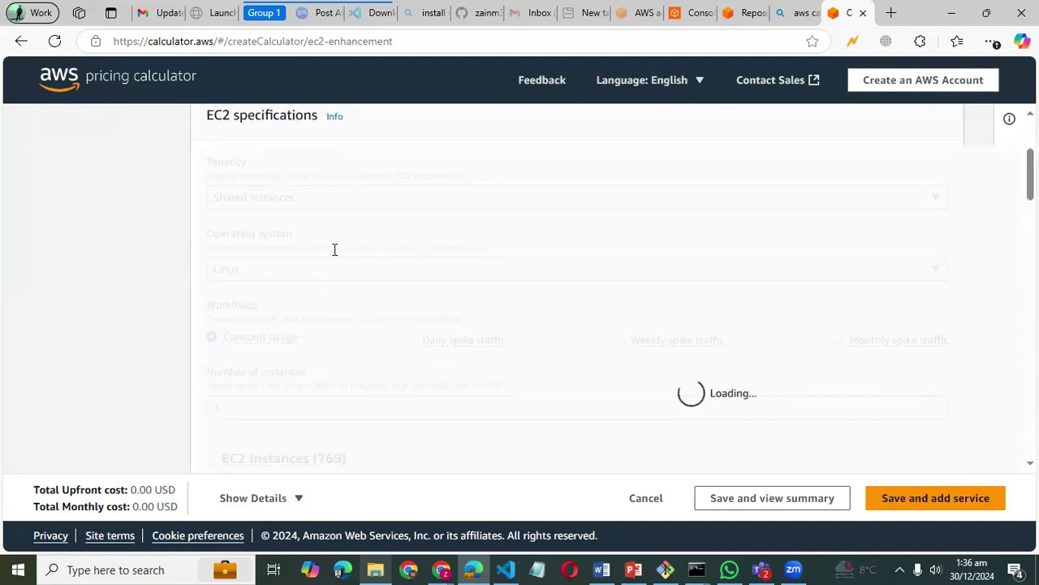
{"action": "left_click", "coordinate": [328, 203]}
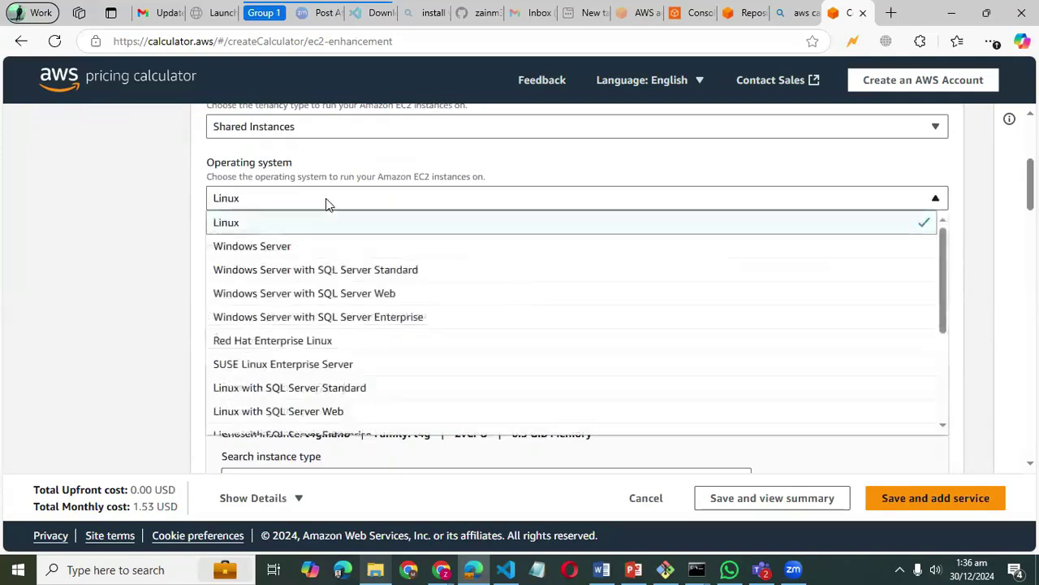
{"action": "left_click", "coordinate": [299, 246]}
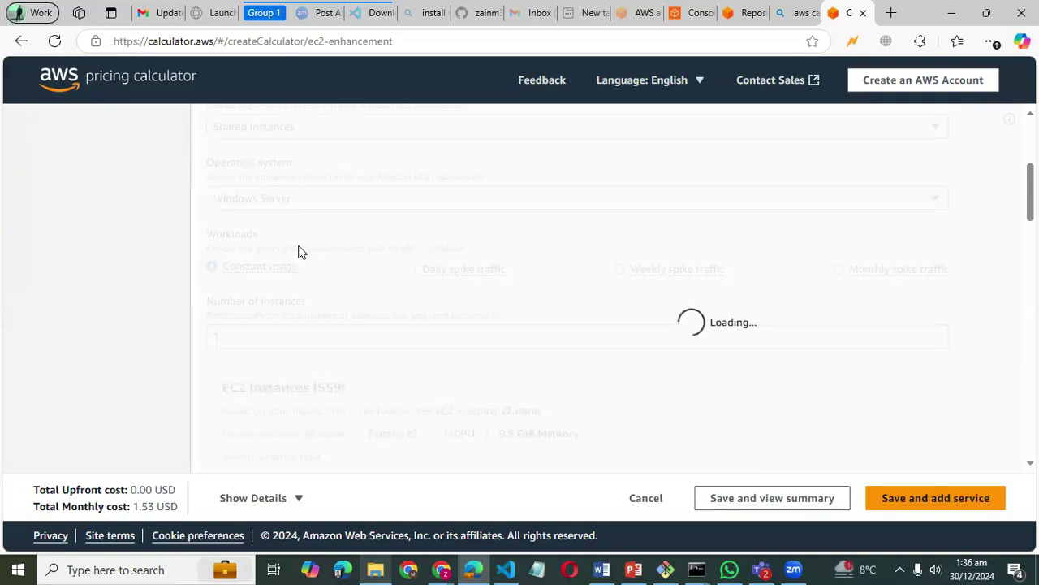
- Scroll through the EC2 Instances table; the default t2.nano Windows costs 3.80 USD monthly
{"action": "scroll", "coordinate": [299, 252], "scroll_direction": "down", "scroll_amount": 1}
{"action": "scroll", "coordinate": [299, 252], "scroll_direction": "up", "scroll_amount": 2}
{"action": "scroll", "coordinate": [302, 319], "scroll_direction": "down", "scroll_amount": 1}
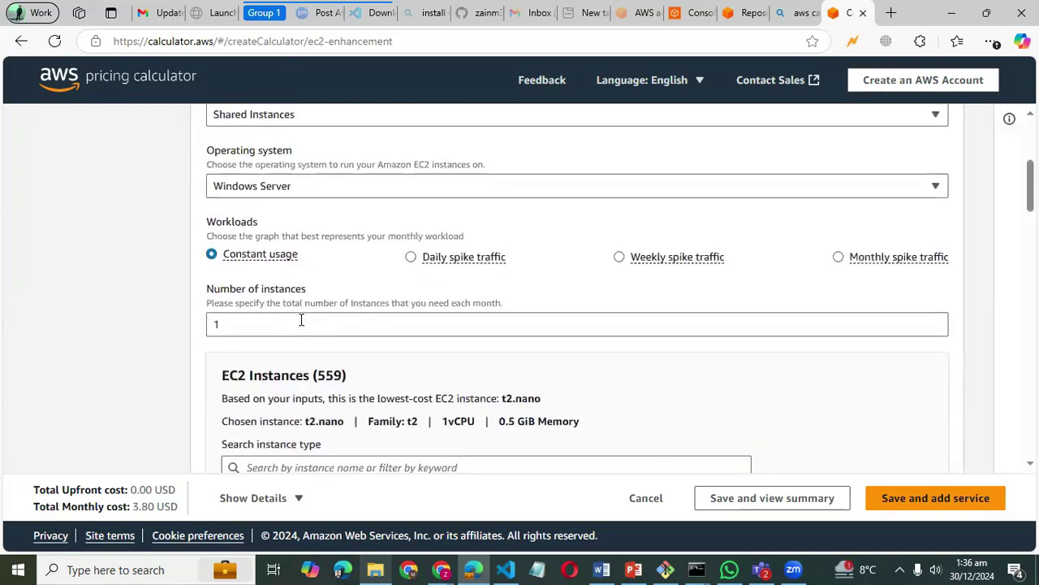
{"action": "scroll", "coordinate": [246, 280], "scroll_direction": "down", "scroll_amount": 2}
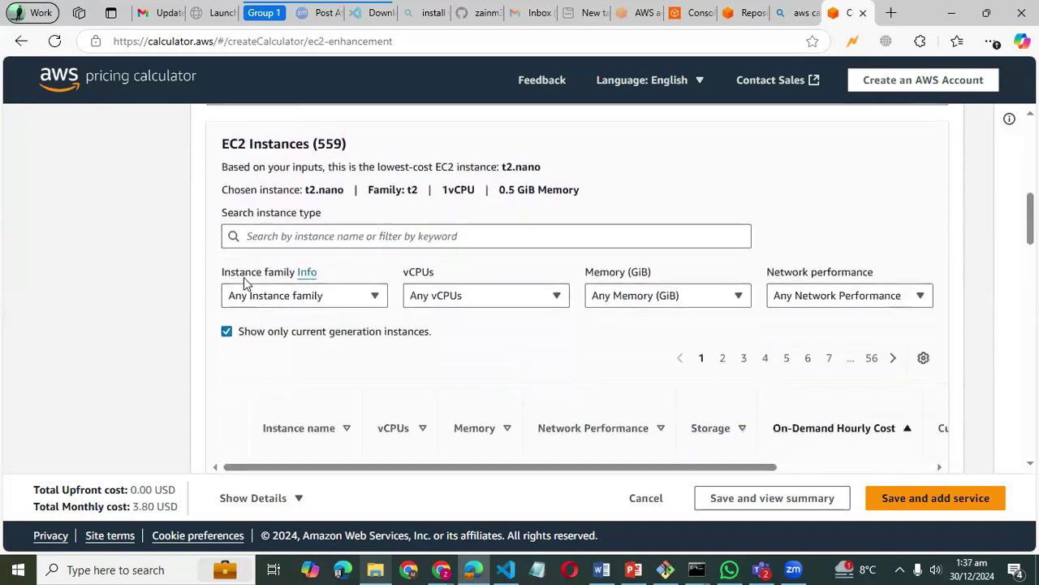
{"action": "scroll", "coordinate": [323, 321], "scroll_direction": "down", "scroll_amount": 1}
{"action": "scroll", "coordinate": [322, 321], "scroll_direction": "down", "scroll_amount": 1}
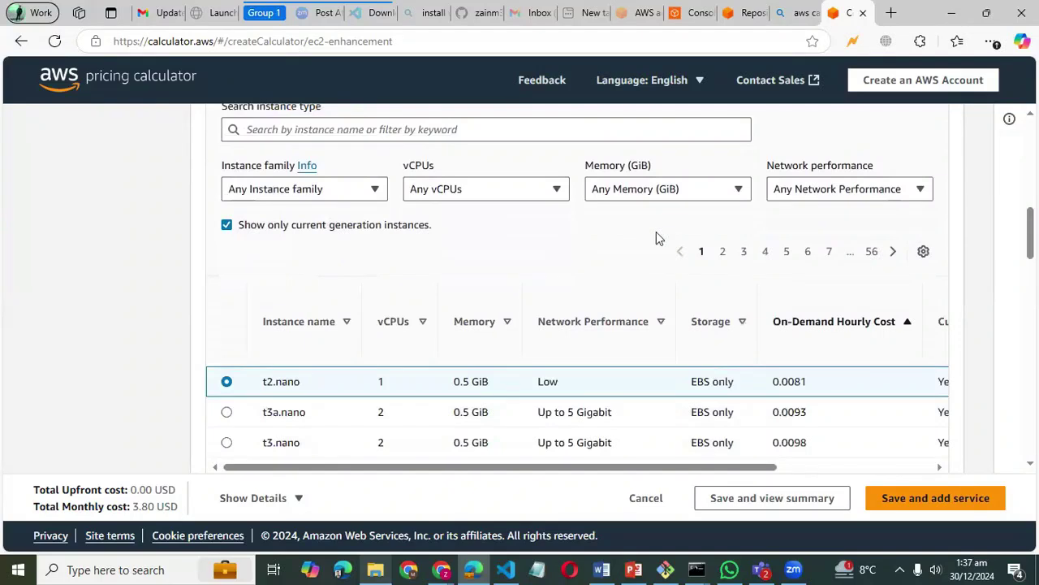
{"action": "scroll", "coordinate": [656, 231], "scroll_direction": "down", "scroll_amount": 2}
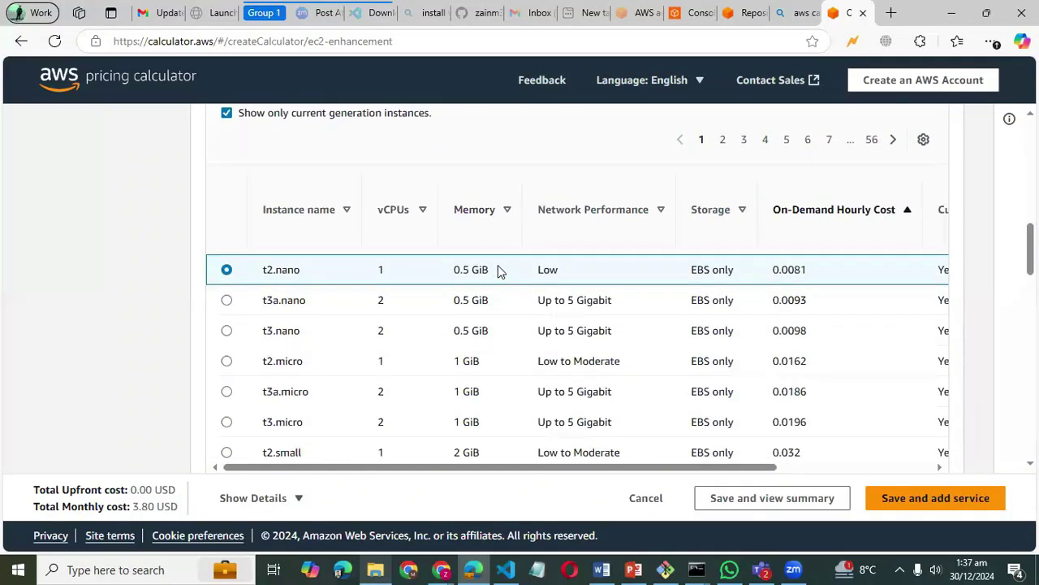
{"action": "scroll", "coordinate": [499, 272], "scroll_direction": "down", "scroll_amount": 2}
{"action": "scroll", "coordinate": [499, 272], "scroll_direction": "down", "scroll_amount": 2}
{"action": "scroll", "coordinate": [498, 265], "scroll_direction": "down", "scroll_amount": 10}
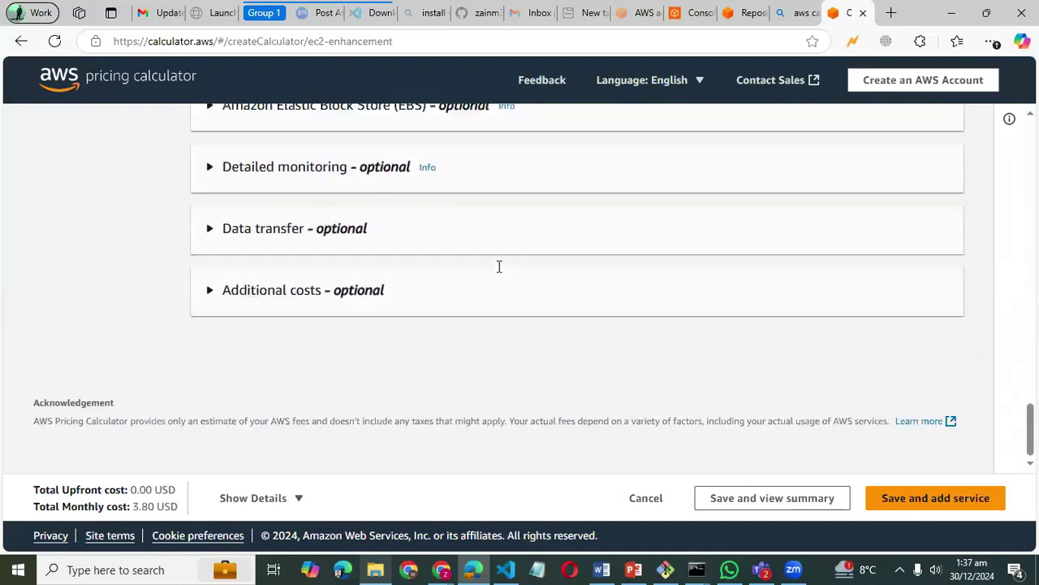
{"action": "scroll", "coordinate": [370, 299], "scroll_direction": "up", "scroll_amount": 2}
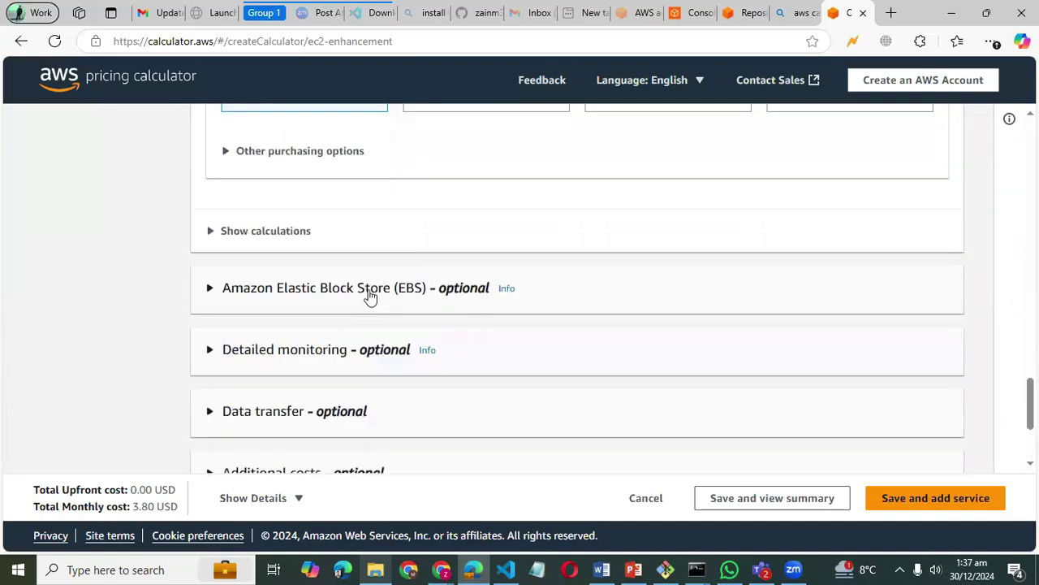
- Expand the EBS settings and enter 500 GB of gp3 storage per instance
{"action": "left_click", "coordinate": [370, 298]}
{"action": "scroll", "coordinate": [447, 387], "scroll_direction": "down", "scroll_amount": 2}
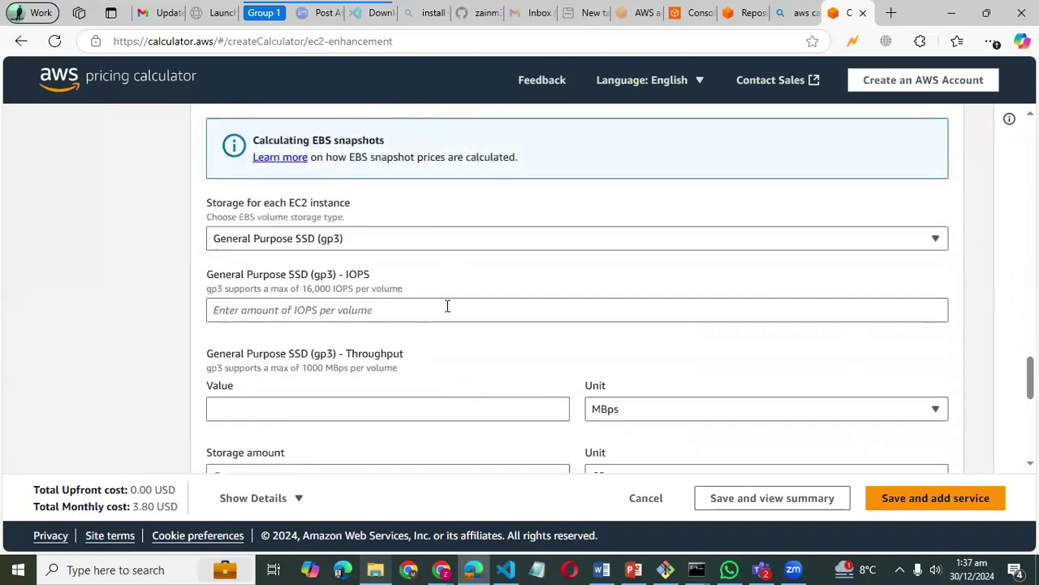
{"action": "scroll", "coordinate": [448, 306], "scroll_direction": "down", "scroll_amount": 2}
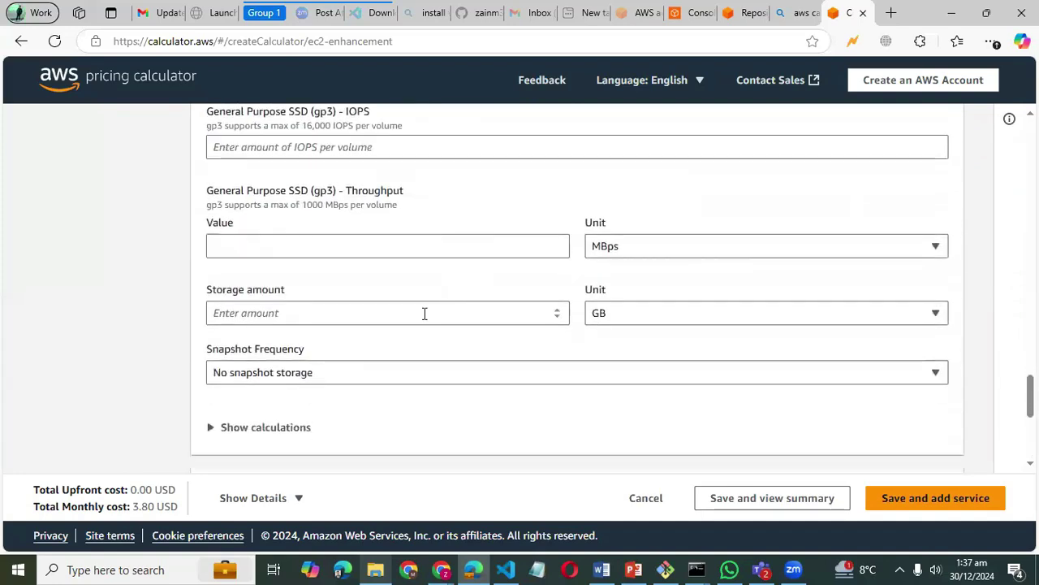
{"action": "left_click", "coordinate": [401, 317]}
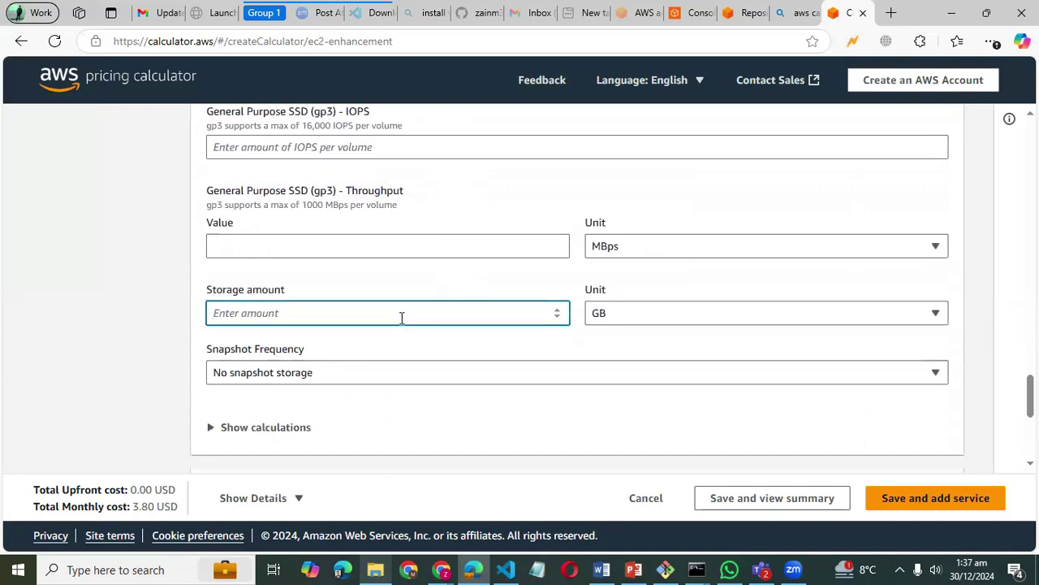
{"action": "type", "text": "500"}
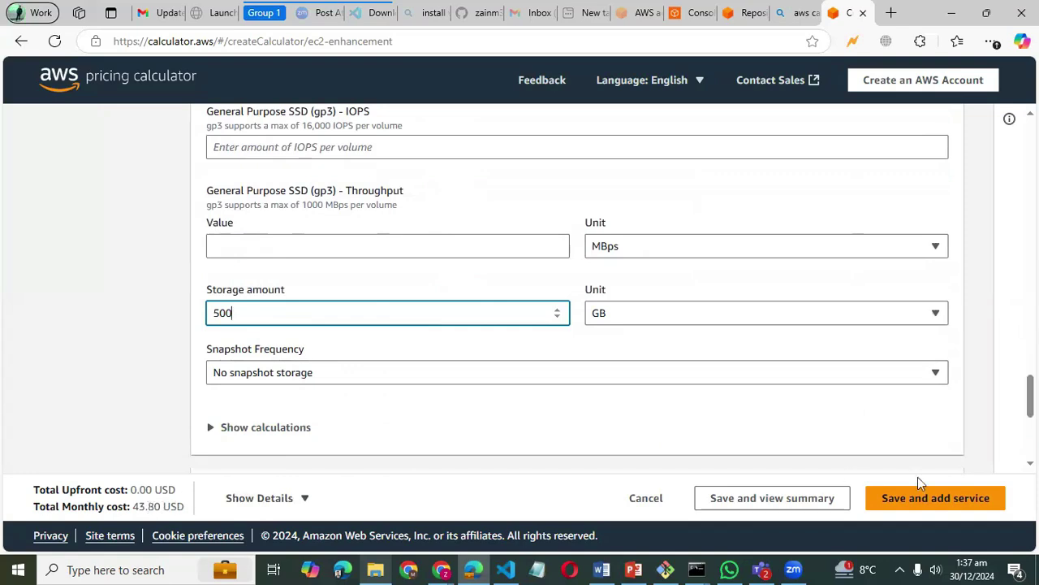
{"action": "scroll", "coordinate": [752, 417], "scroll_direction": "down", "scroll_amount": 4}
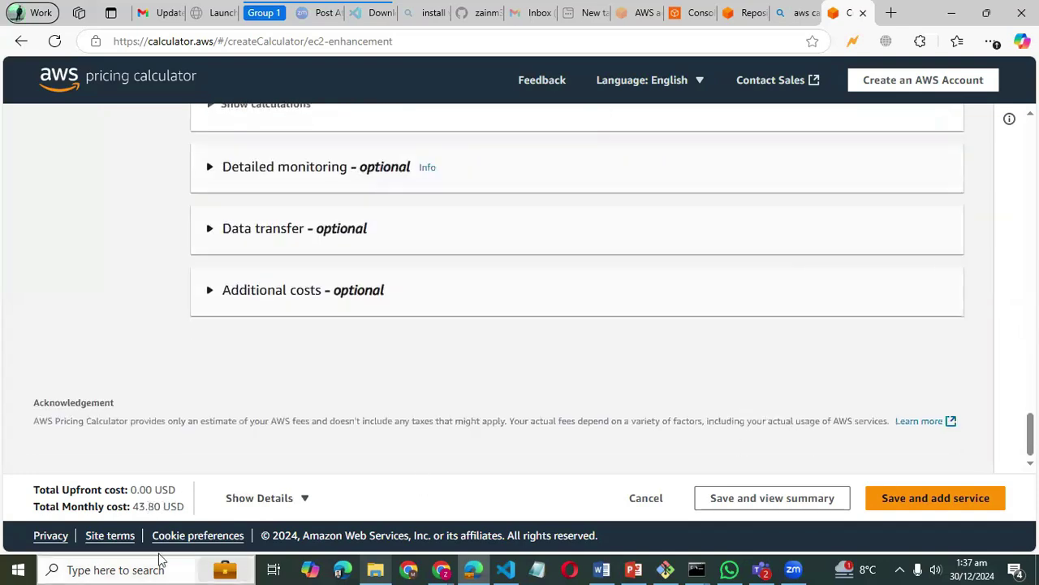
- Highlight and check the new 43.80 USD monthly total
{"action": "left_click_drag", "start_coordinate": [135, 504], "coordinate": [178, 509]}
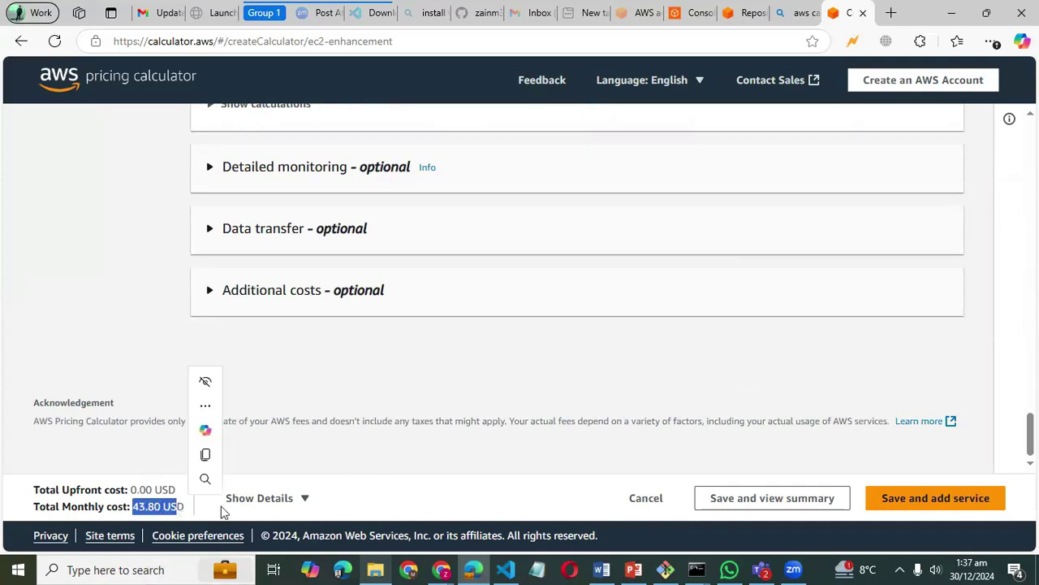
{"action": "left_click", "coordinate": [353, 452]}
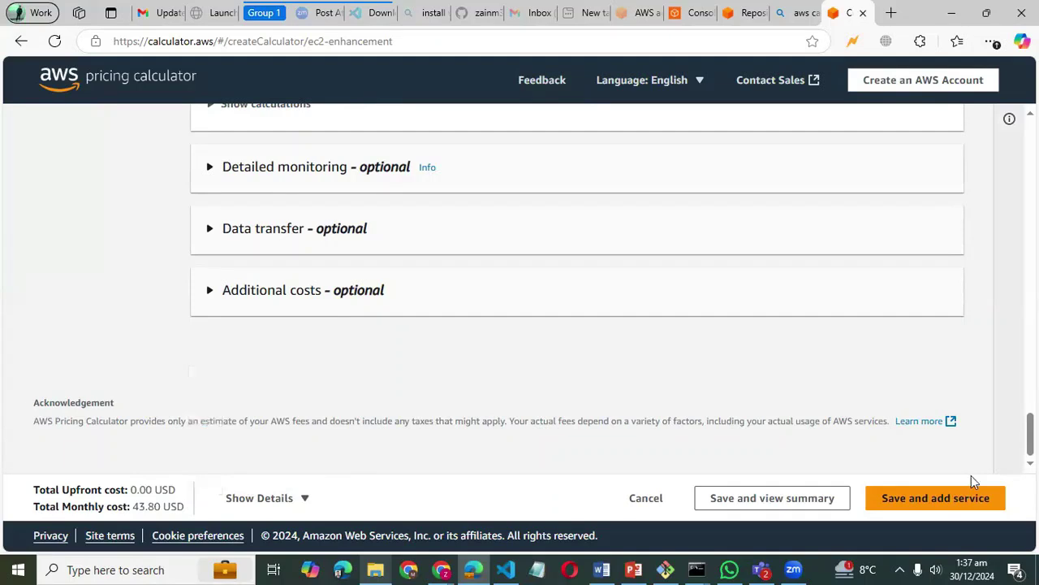
{"action": "scroll", "coordinate": [719, 433], "scroll_direction": "up", "scroll_amount": 1}
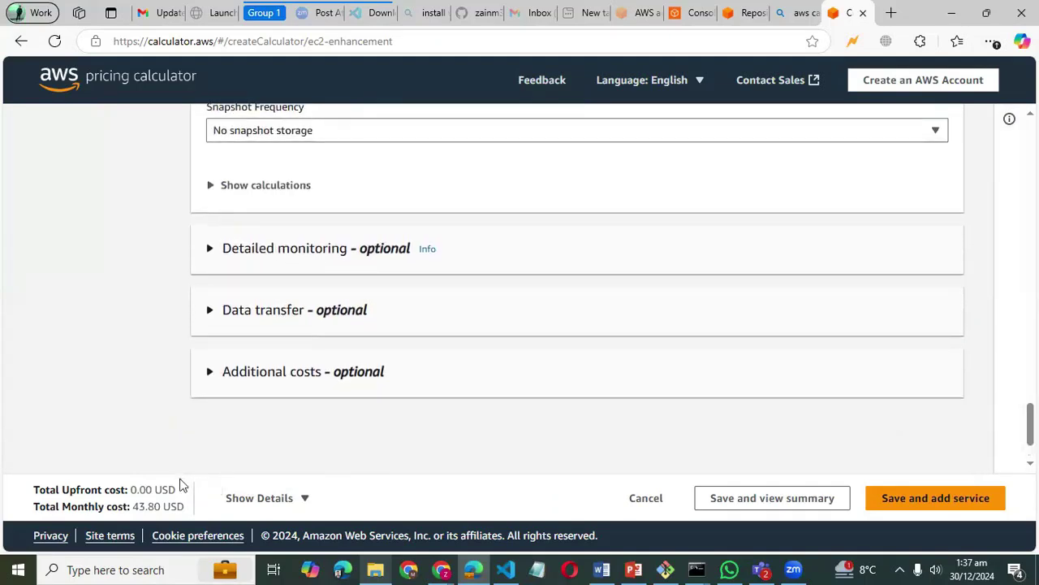
{"action": "scroll", "coordinate": [272, 479], "scroll_direction": "down", "scroll_amount": 1}
{"action": "left_click", "coordinate": [273, 499]}
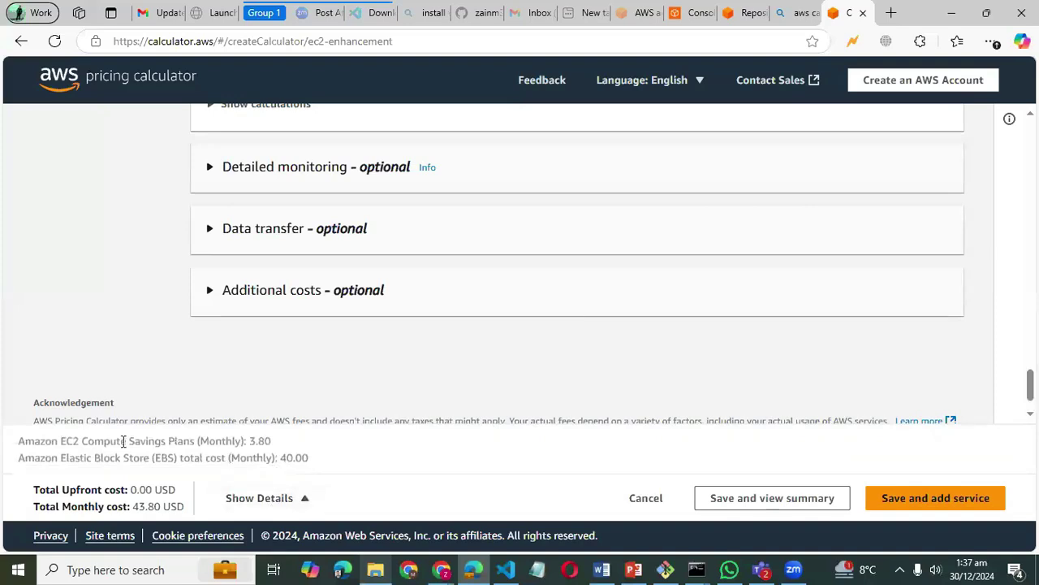
{"action": "left_click_drag", "start_coordinate": [72, 441], "coordinate": [300, 438]}
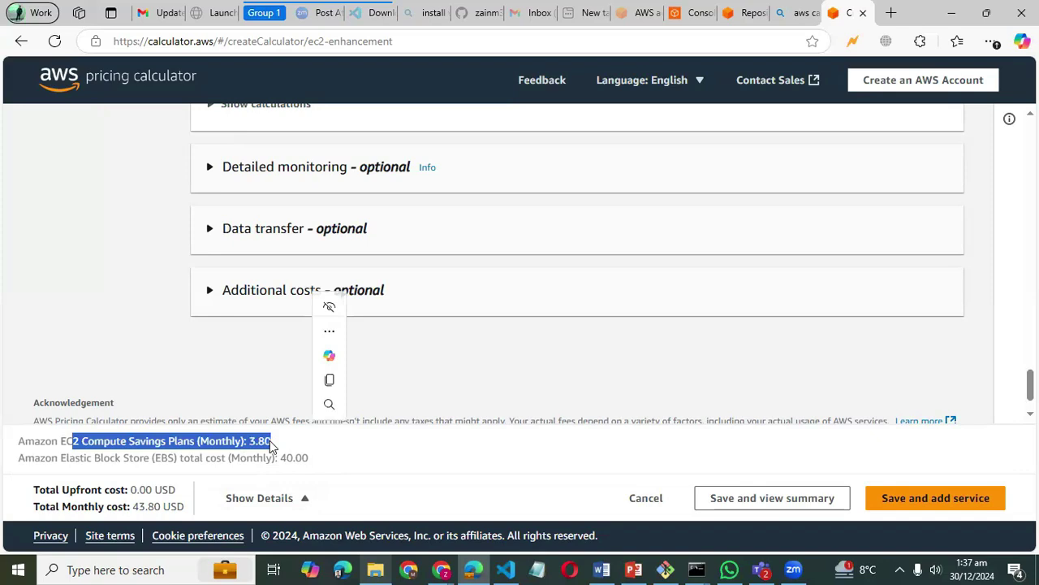
{"action": "left_click_drag", "start_coordinate": [94, 457], "coordinate": [277, 457]}
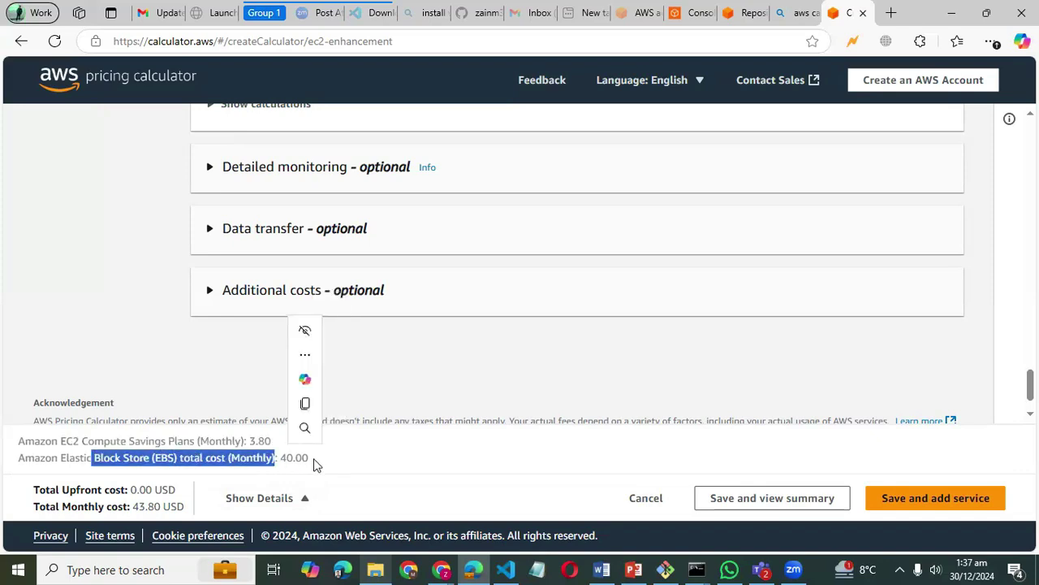
{"action": "left_click", "coordinate": [383, 399]}
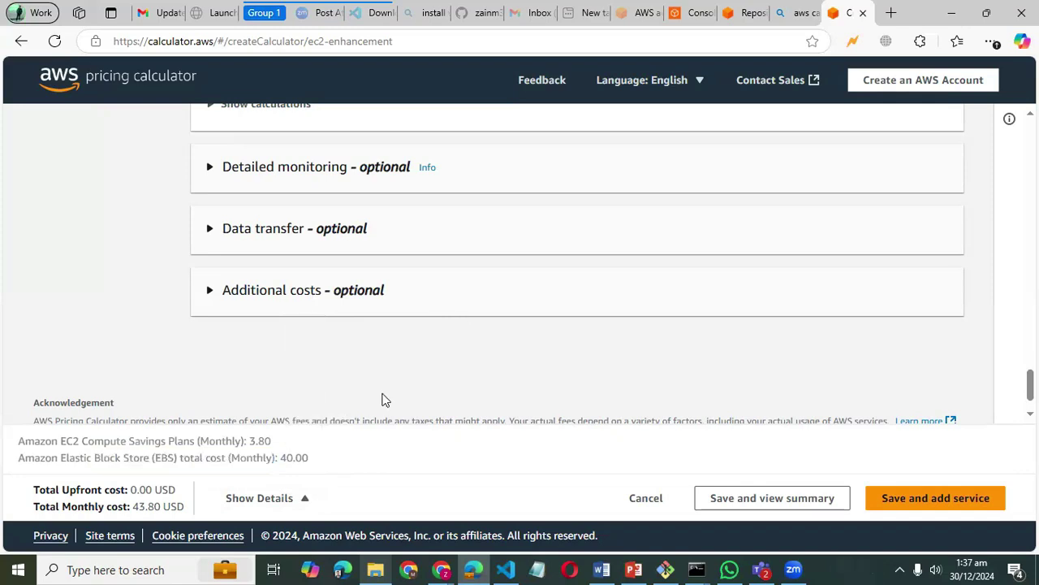
{"action": "scroll", "coordinate": [384, 400], "scroll_direction": "up", "scroll_amount": 1}
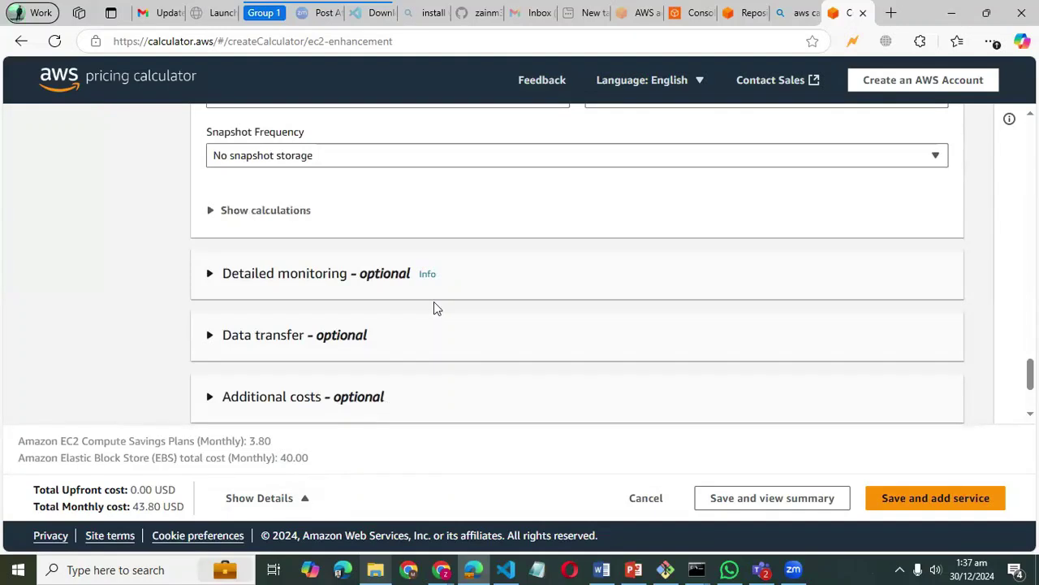
{"action": "scroll", "coordinate": [434, 306], "scroll_direction": "up", "scroll_amount": 10}
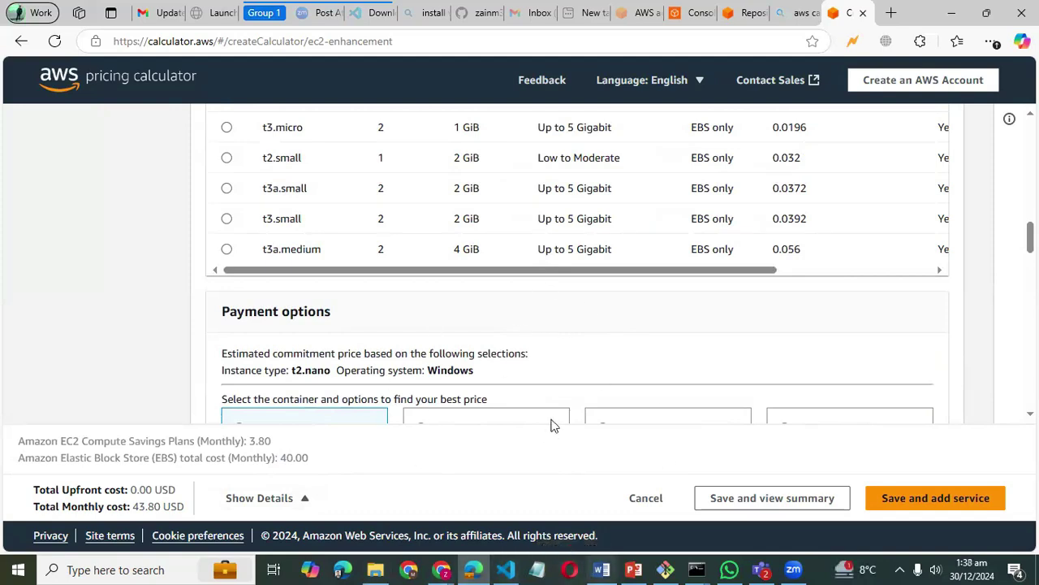
{"action": "scroll", "coordinate": [484, 358], "scroll_direction": "down", "scroll_amount": 10}
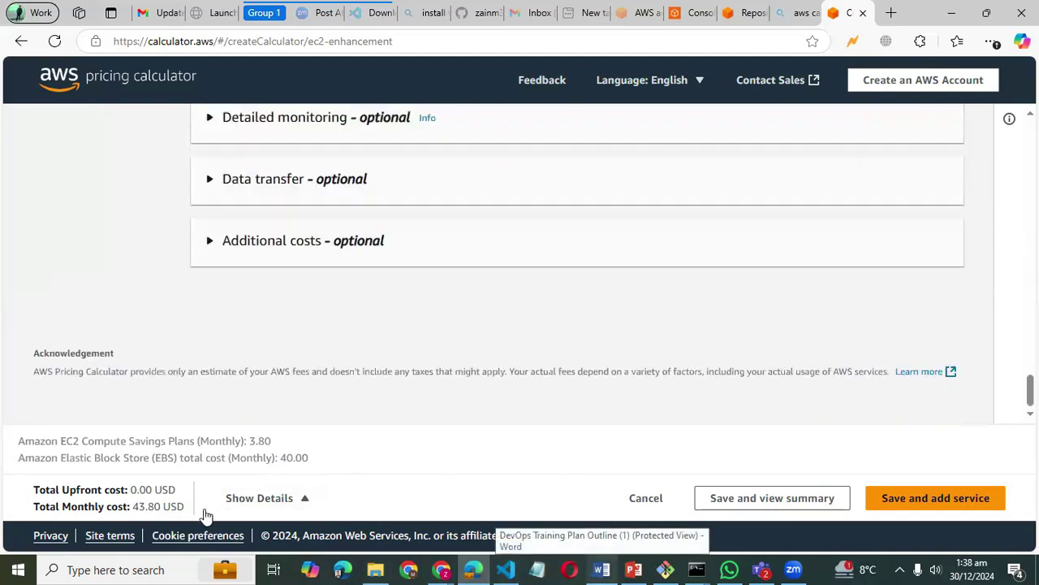
{"action": "left_click_drag", "start_coordinate": [311, 459], "coordinate": [287, 458]}
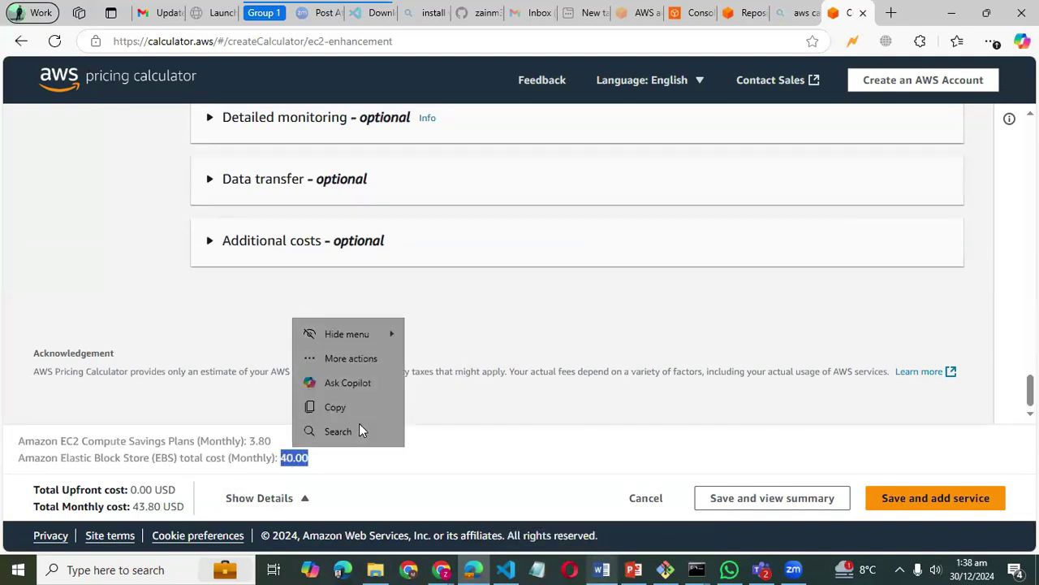
{"action": "scroll", "coordinate": [519, 299], "scroll_direction": "up", "scroll_amount": 15}
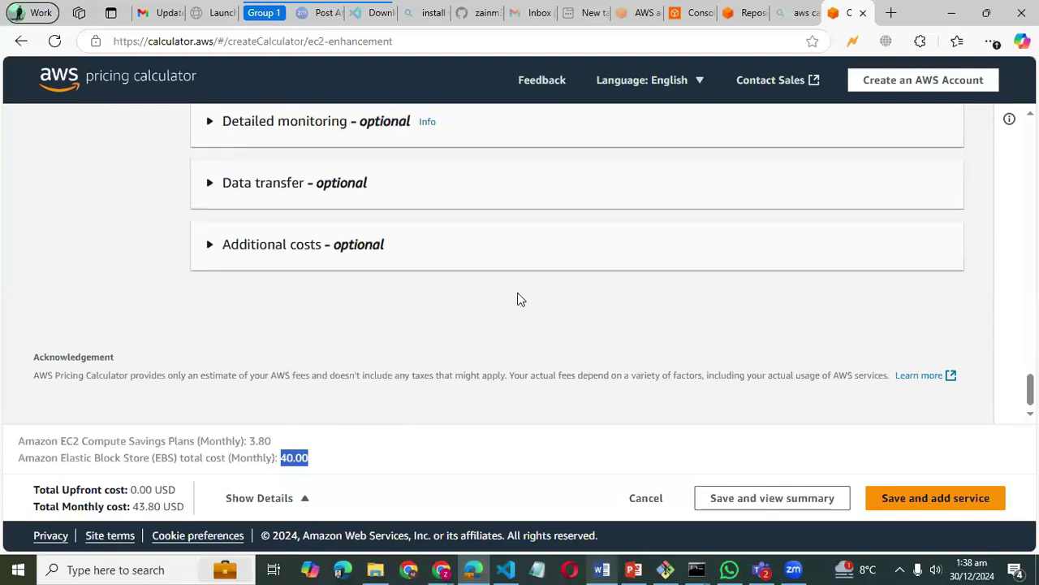
- Select the t3a.small instance type with On-Demand payment
{"action": "scroll", "coordinate": [520, 299], "scroll_direction": "down", "scroll_amount": 3}
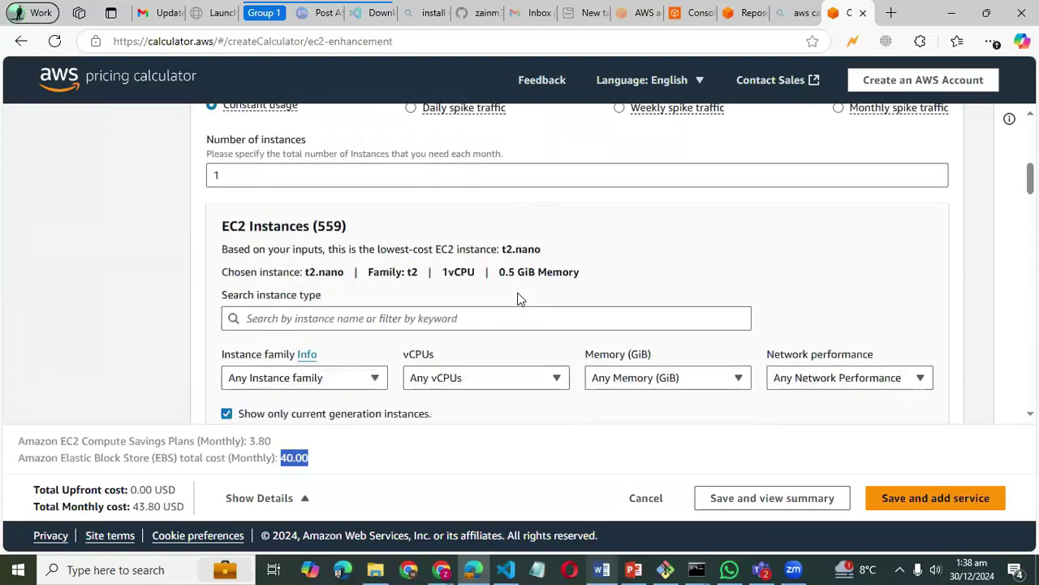
{"action": "scroll", "coordinate": [361, 304], "scroll_direction": "down", "scroll_amount": 3}
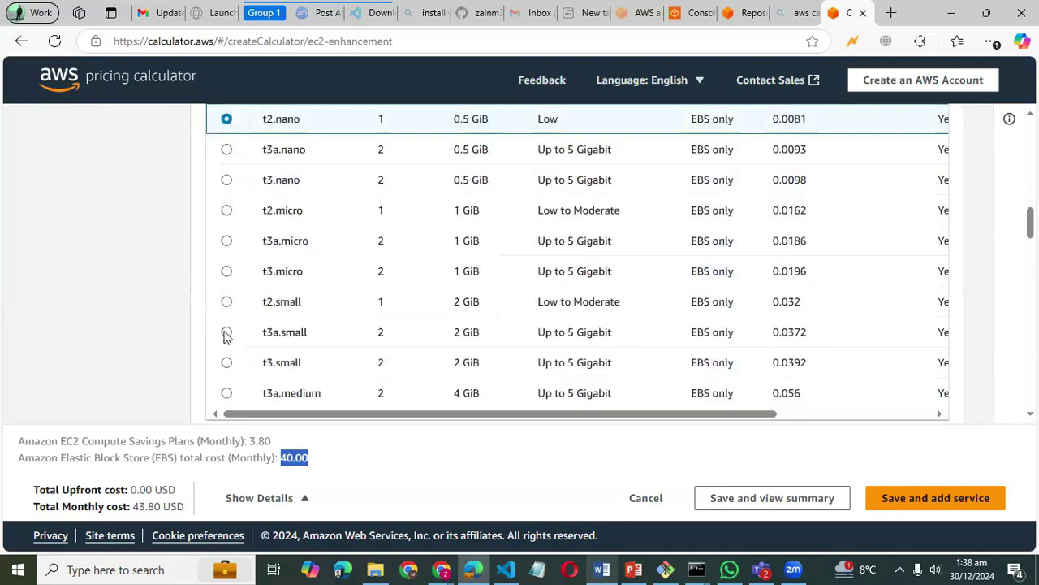
{"action": "left_click", "coordinate": [227, 333]}
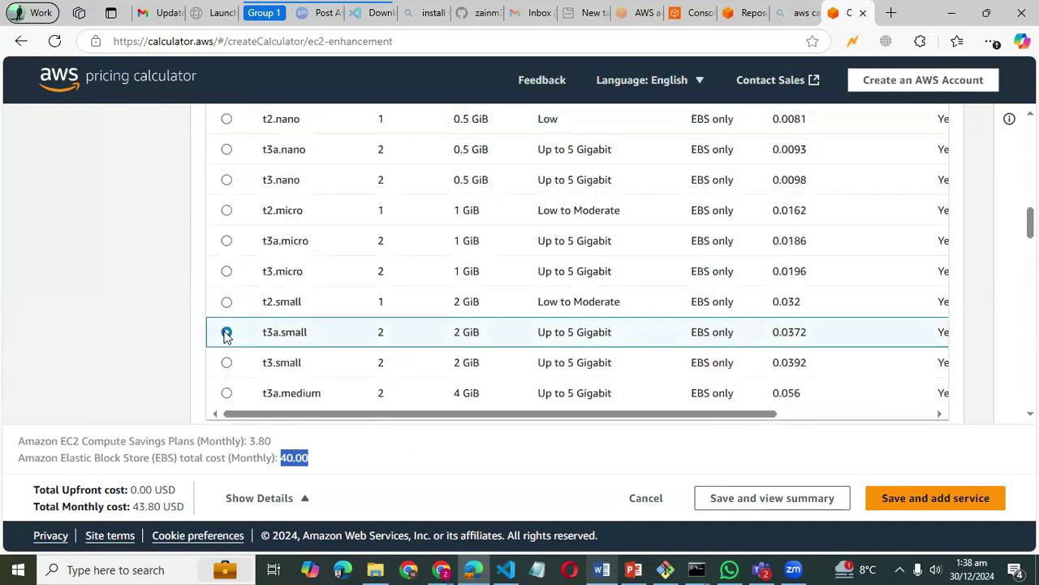
{"action": "scroll", "coordinate": [423, 364], "scroll_direction": "down", "scroll_amount": 3}
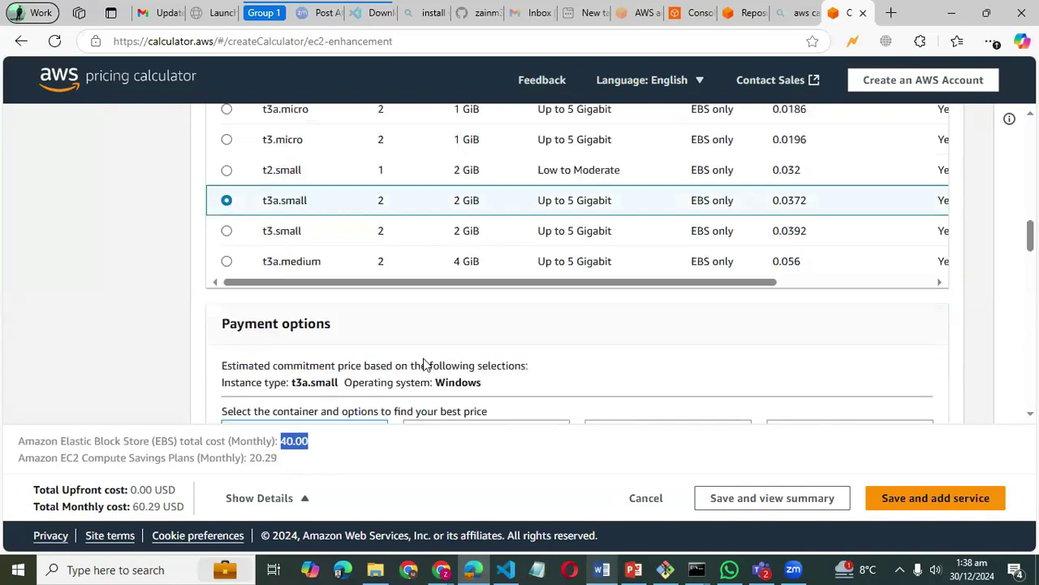
{"action": "scroll", "coordinate": [406, 382], "scroll_direction": "down", "scroll_amount": 5}
{"action": "scroll", "coordinate": [406, 382], "scroll_direction": "up", "scroll_amount": 3}
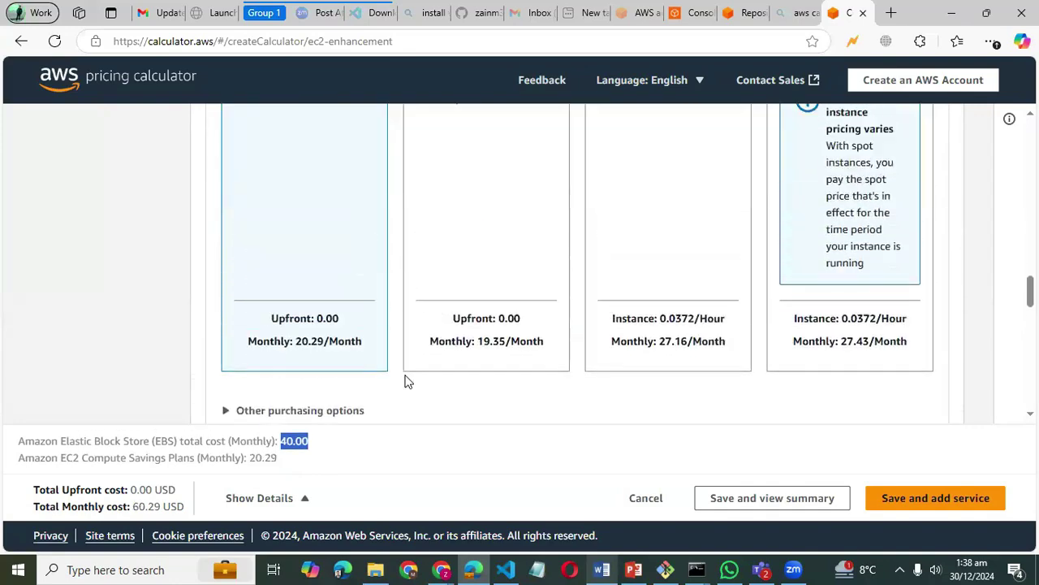
{"action": "scroll", "coordinate": [546, 258], "scroll_direction": "up", "scroll_amount": 3}
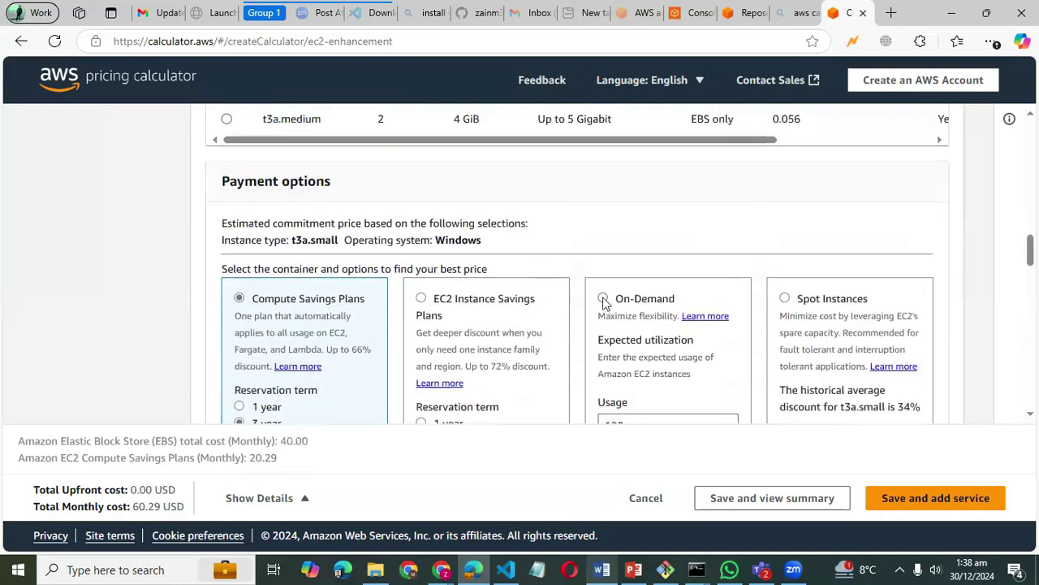
{"action": "left_click", "coordinate": [603, 299]}
- Reload the page so the EC2 form resets to its defaults
{"action": "scroll", "coordinate": [603, 301], "scroll_direction": "down", "scroll_amount": 5}
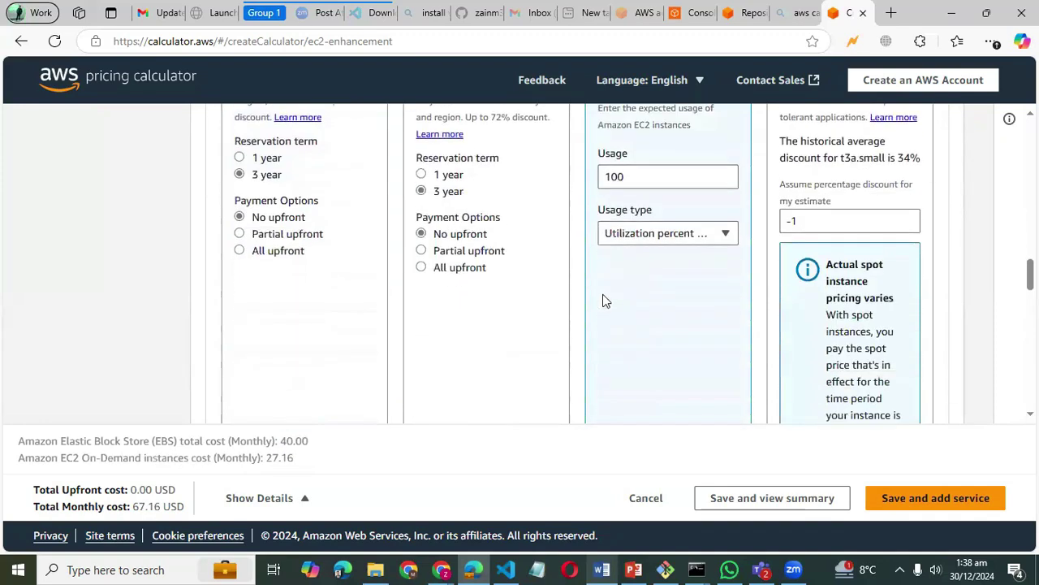
{"action": "scroll", "coordinate": [603, 299], "scroll_direction": "down", "scroll_amount": 10}
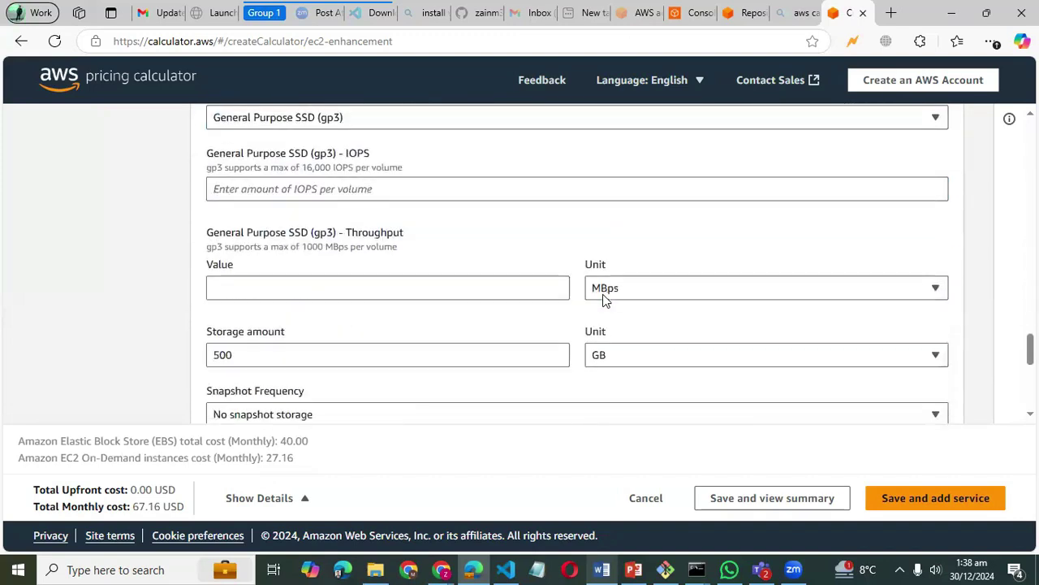
{"action": "left_click", "coordinate": [54, 41]}
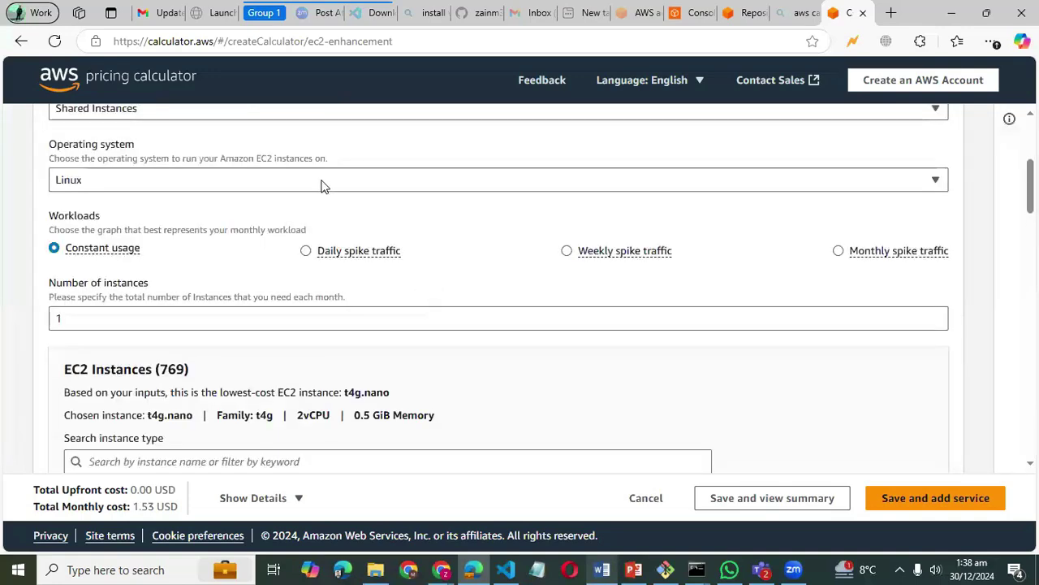
- Set the operating system to Windows Server, with instance type t3a.small and On-Demand pricing
{"action": "left_click", "coordinate": [324, 185]}
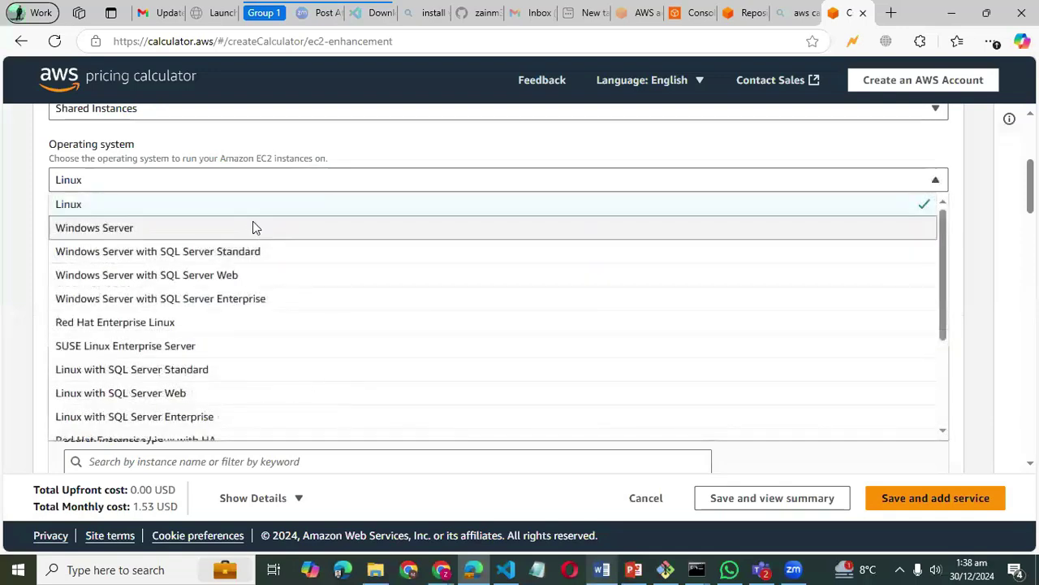
{"action": "left_click", "coordinate": [253, 224]}
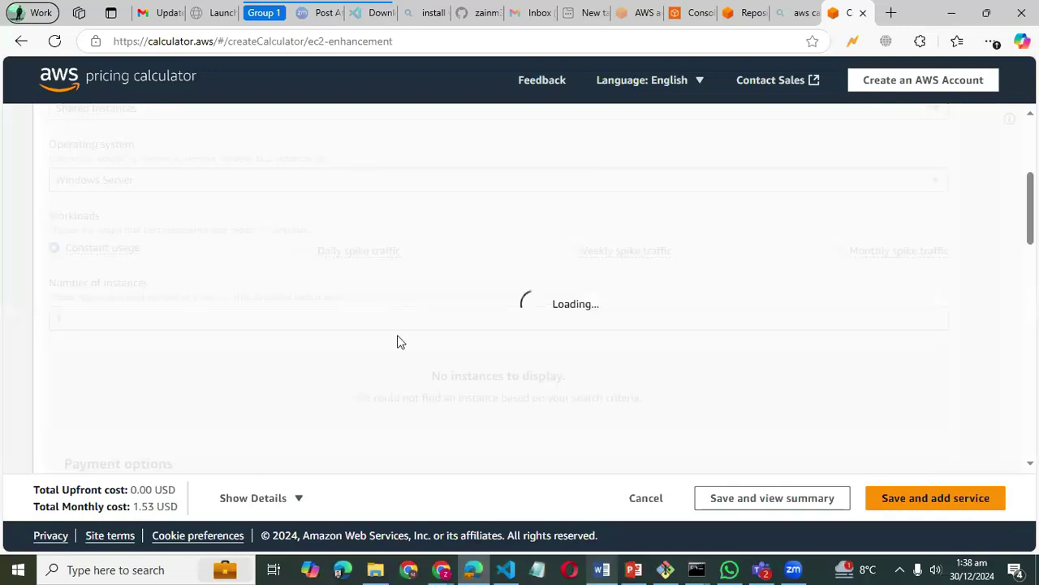
{"action": "scroll", "coordinate": [398, 341], "scroll_direction": "down", "scroll_amount": 5}
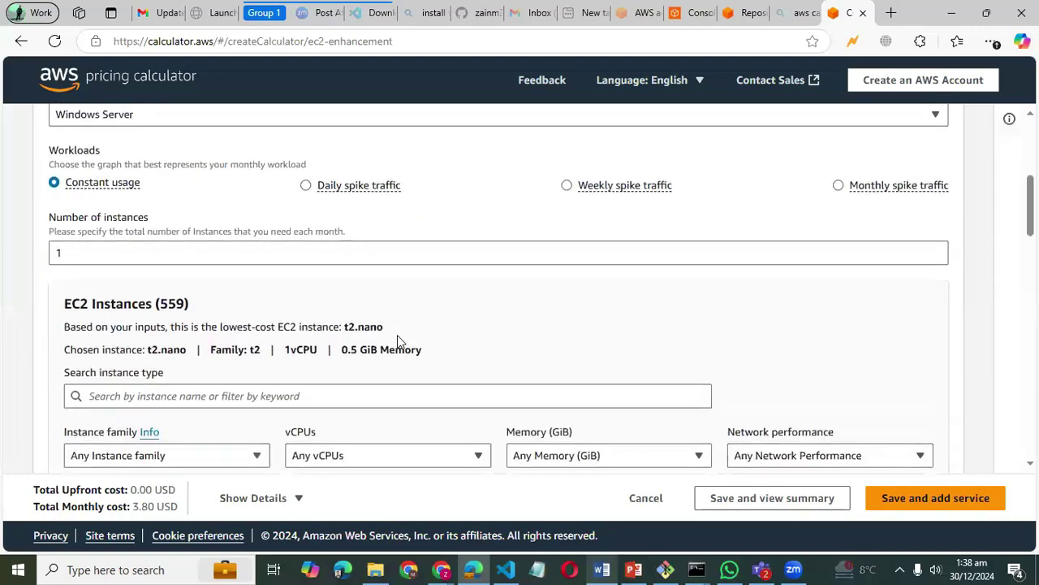
{"action": "scroll", "coordinate": [398, 341], "scroll_direction": "down", "scroll_amount": 3}
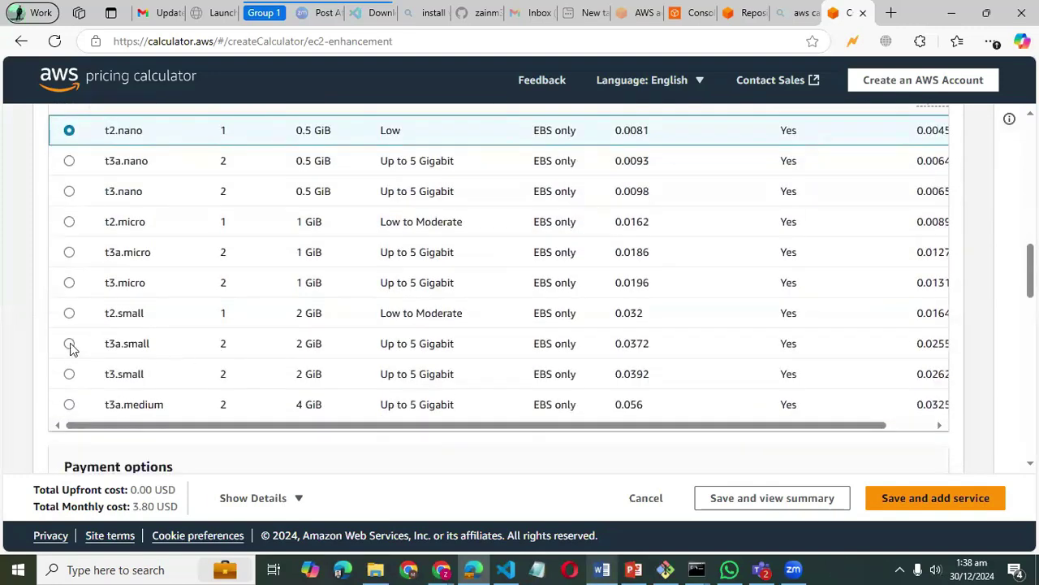
{"action": "left_click", "coordinate": [71, 346]}
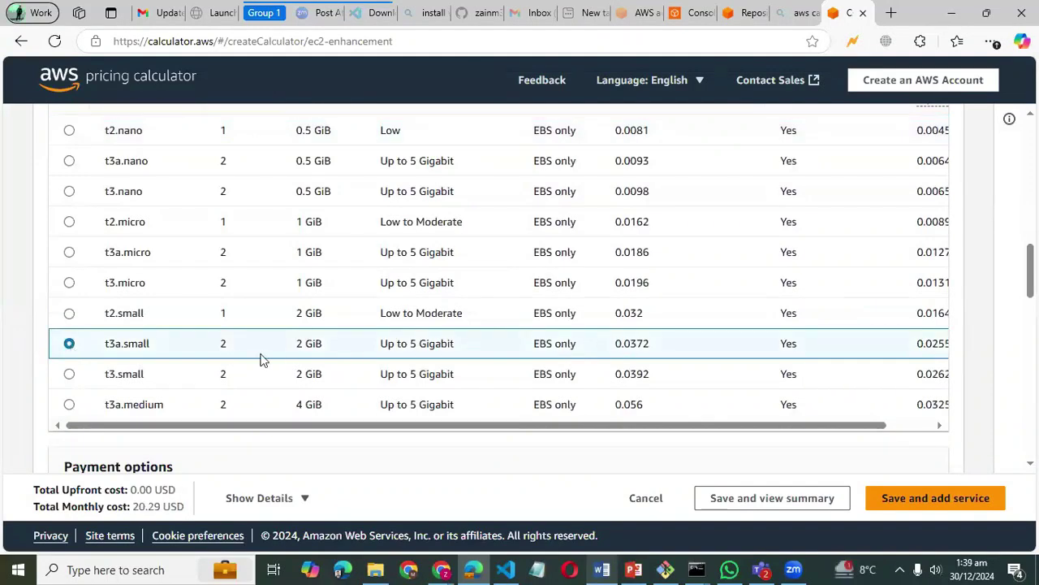
{"action": "scroll", "coordinate": [441, 350], "scroll_direction": "down", "scroll_amount": 5}
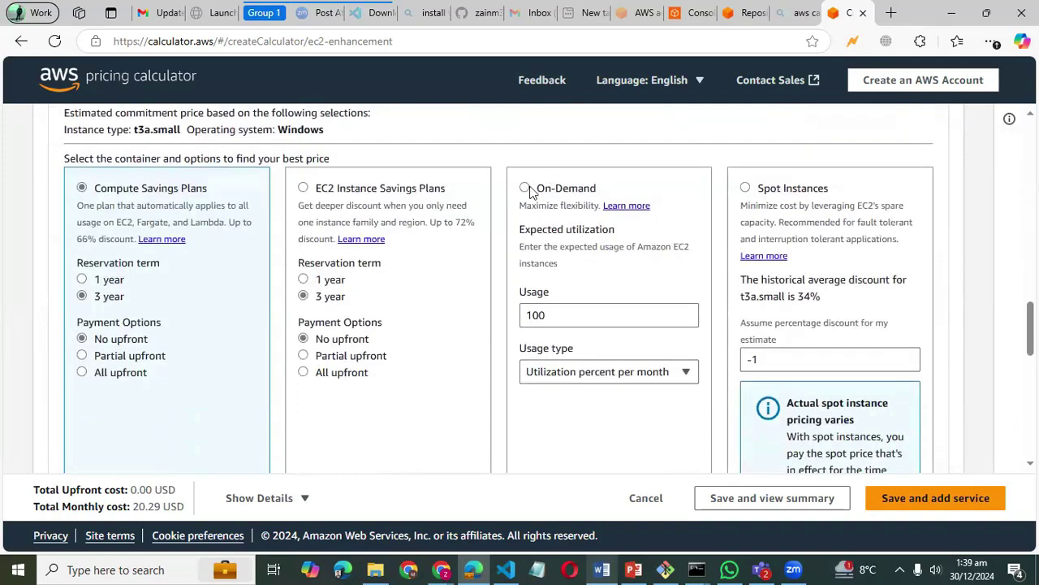
{"action": "left_click", "coordinate": [525, 188]}
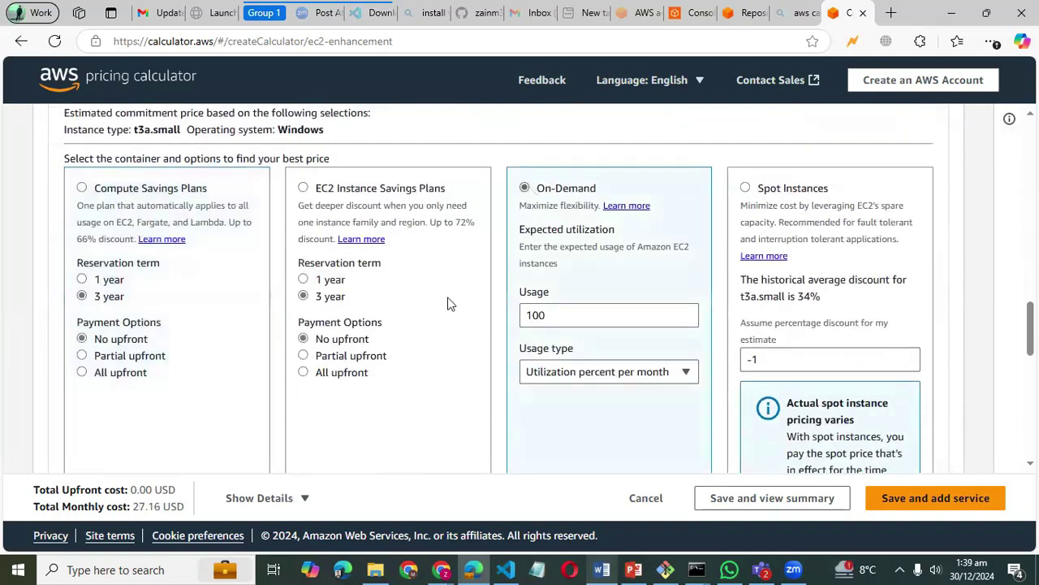
- Add 100 GB of gp3 EBS storage, bringing the monthly total to 35.16 USD
{"action": "scroll", "coordinate": [450, 305], "scroll_direction": "down", "scroll_amount": 6}
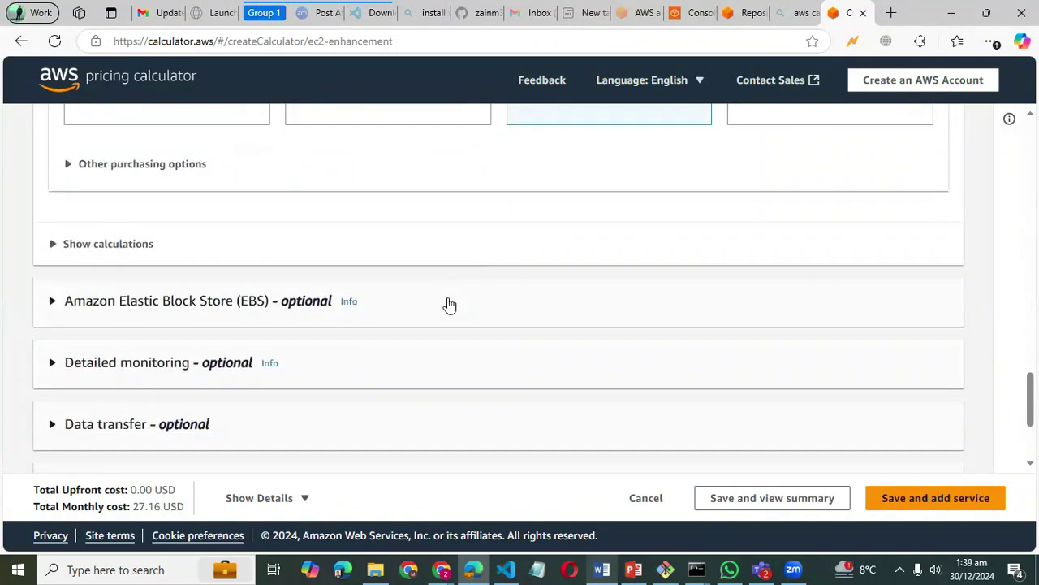
{"action": "left_click", "coordinate": [420, 301]}
{"action": "scroll", "coordinate": [312, 351], "scroll_direction": "down", "scroll_amount": 4}
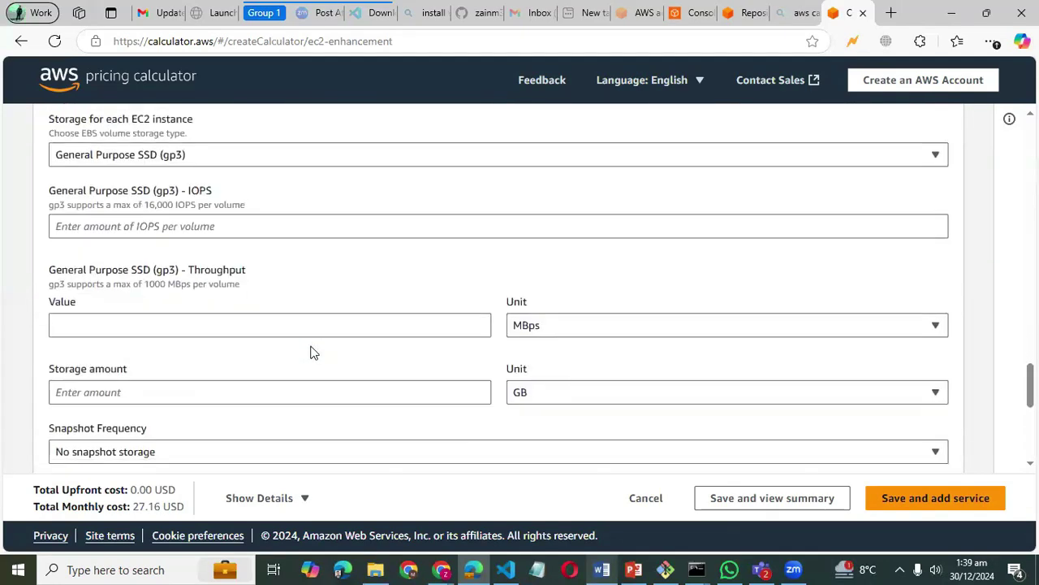
{"action": "left_click", "coordinate": [294, 389]}
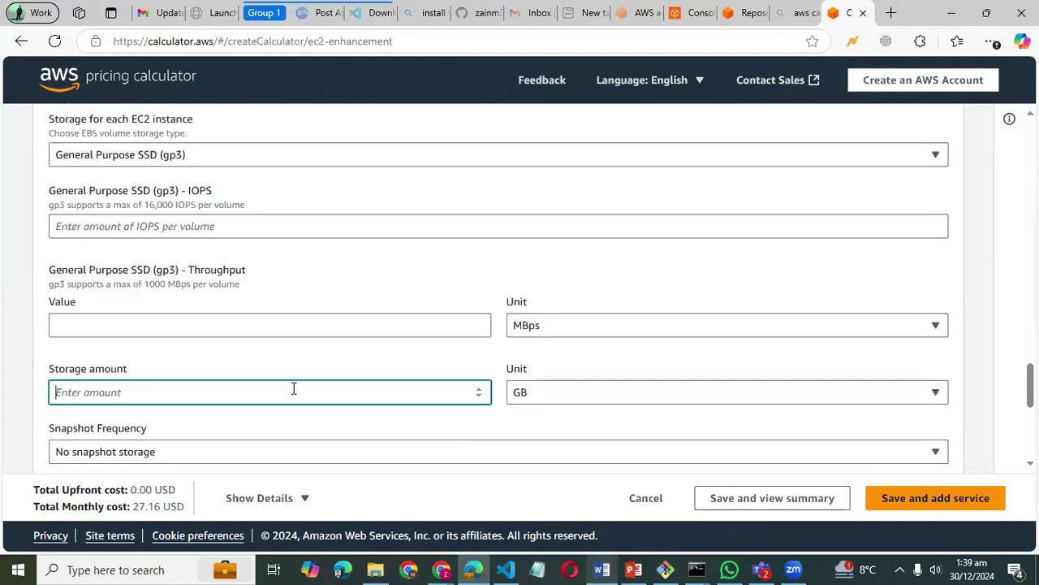
{"action": "type", "text": "100"}
{"action": "scroll", "coordinate": [336, 386], "scroll_direction": "down", "scroll_amount": 5}
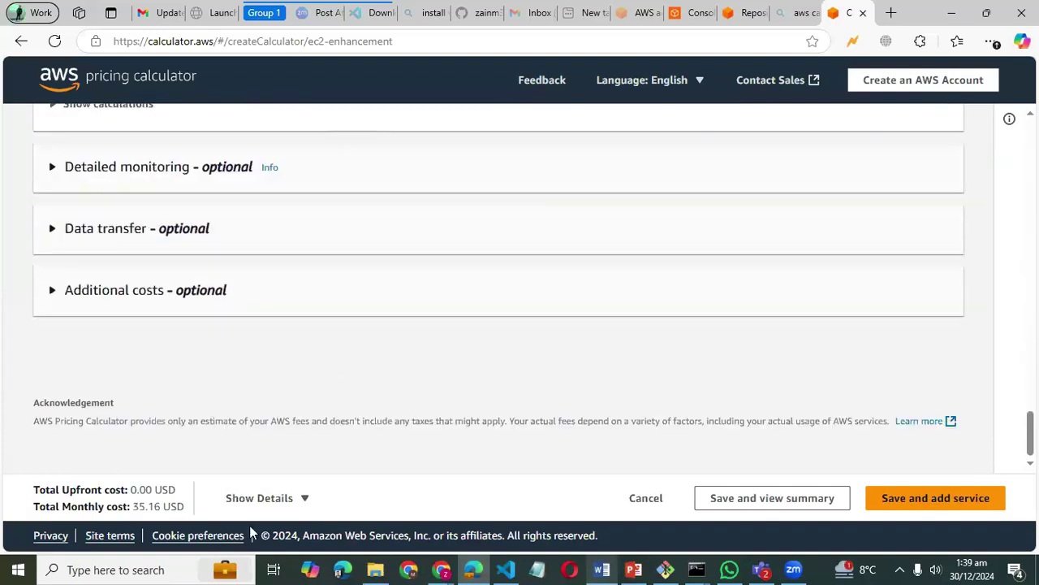
- Show the cost details and highlight the 27.16 USD EC2 and 8.00 USD EBS lines
{"action": "left_click", "coordinate": [258, 497]}
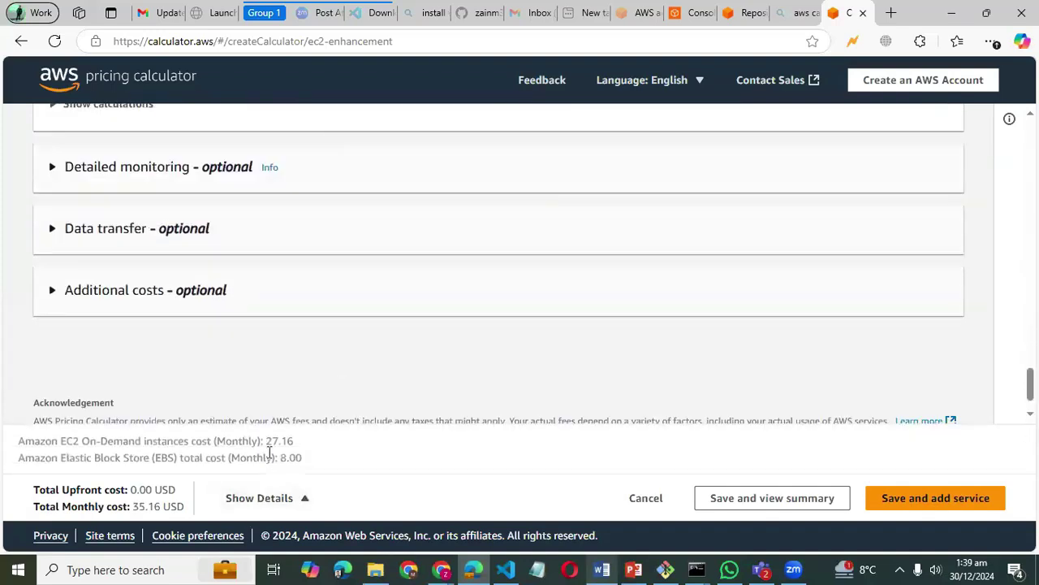
{"action": "left_click_drag", "start_coordinate": [36, 438], "coordinate": [301, 443]}
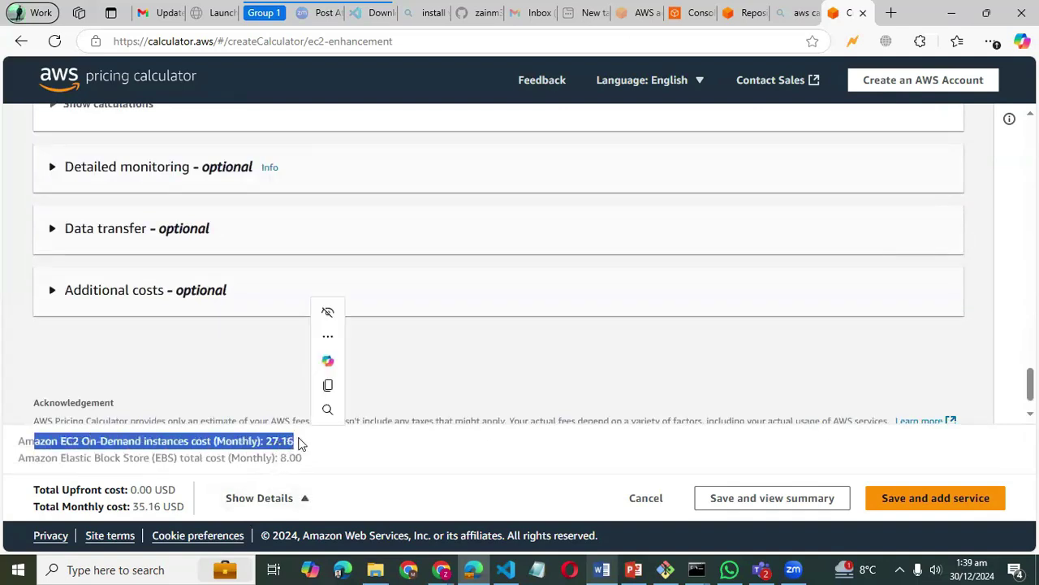
{"action": "left_click_drag", "start_coordinate": [63, 458], "coordinate": [280, 475]}
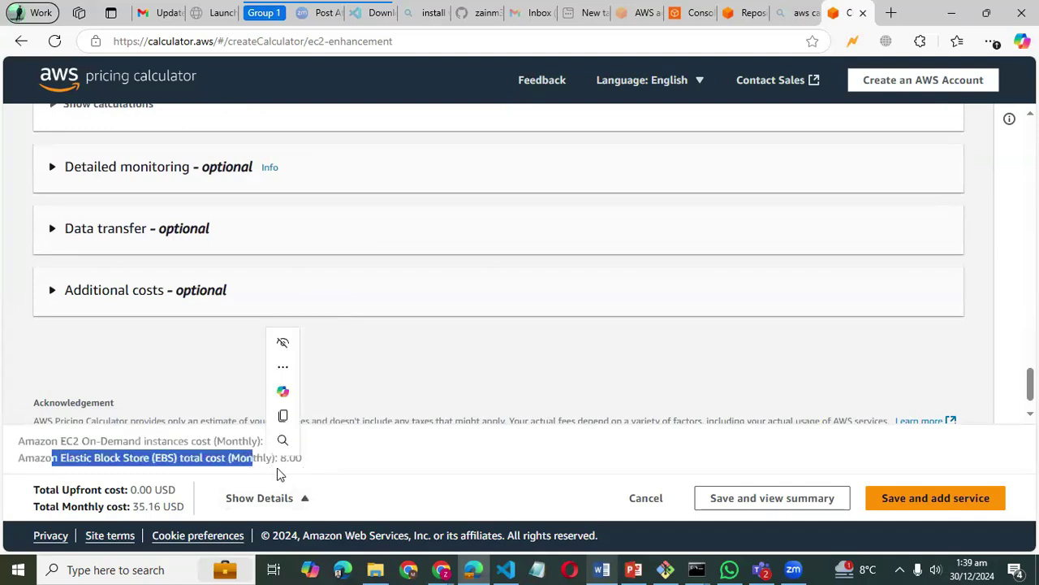
{"action": "left_click", "coordinate": [317, 473]}
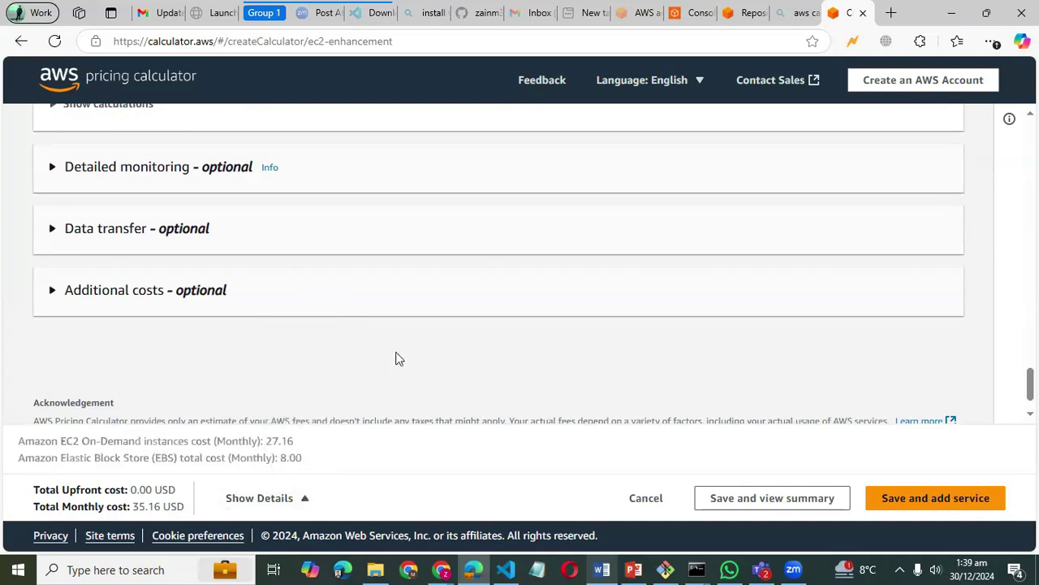
{"action": "scroll", "coordinate": [397, 359], "scroll_direction": "up", "scroll_amount": 20}
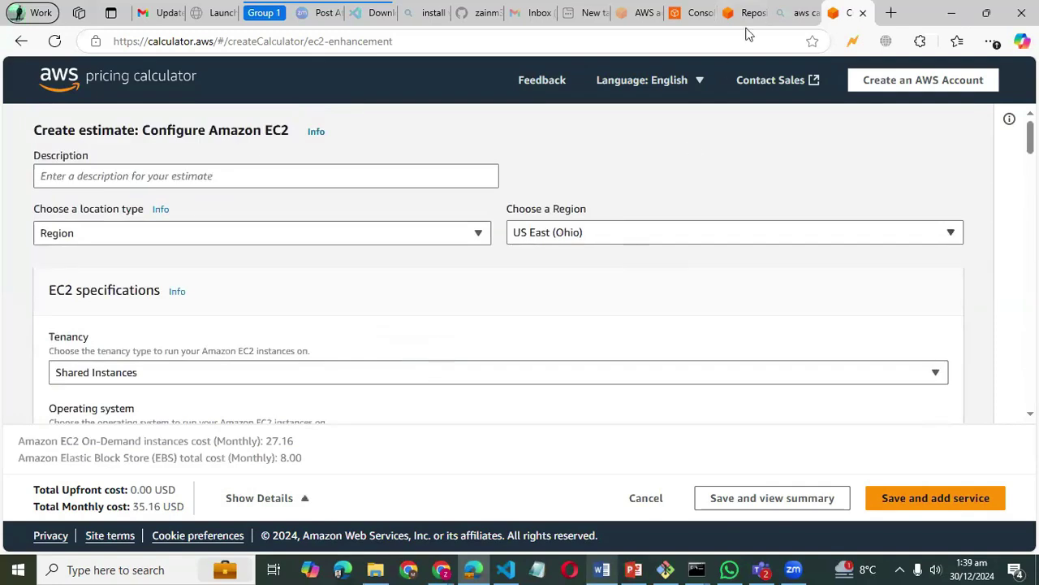
{"action": "key", "text": "alt+Tab"}
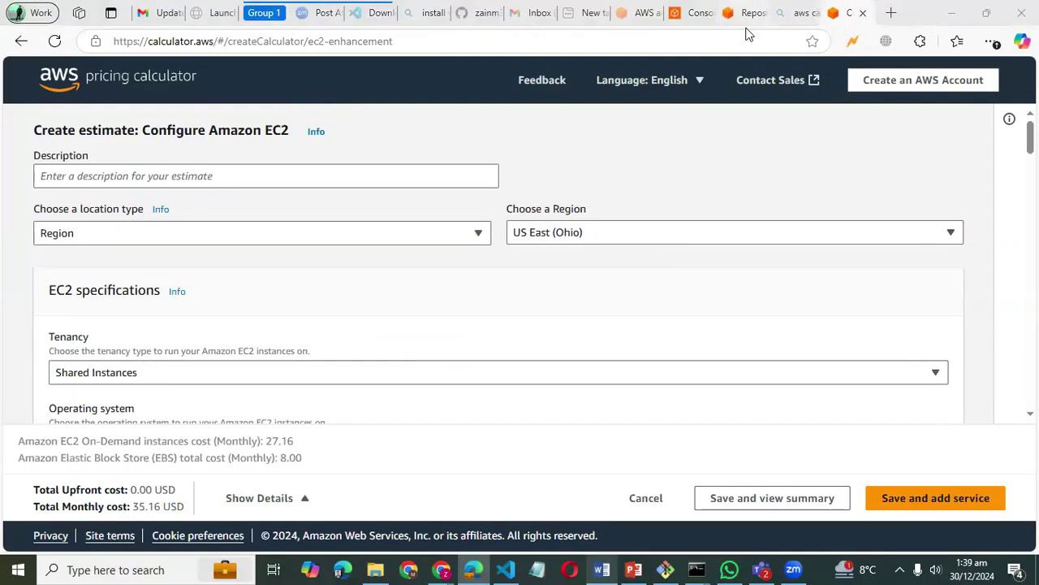
- Switch to the CodeCommit Repositories tab and go to Console Home through the AWS logo
{"action": "left_click", "coordinate": [745, 13]}
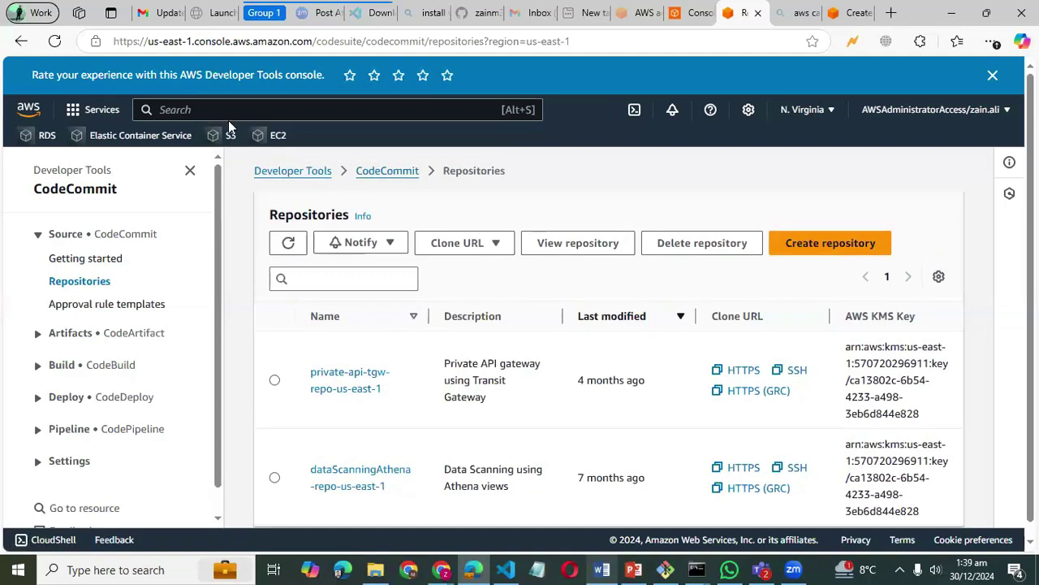
{"action": "left_click", "coordinate": [31, 110]}
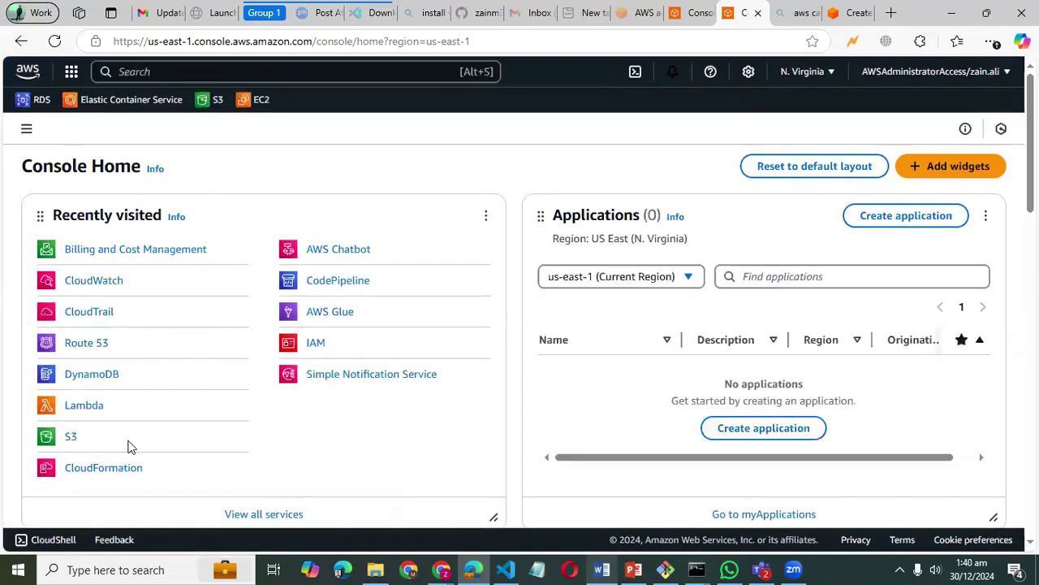
{"action": "scroll", "coordinate": [196, 341], "scroll_direction": "down", "scroll_amount": 2}
{"action": "scroll", "coordinate": [199, 268], "scroll_direction": "up", "scroll_amount": 2}
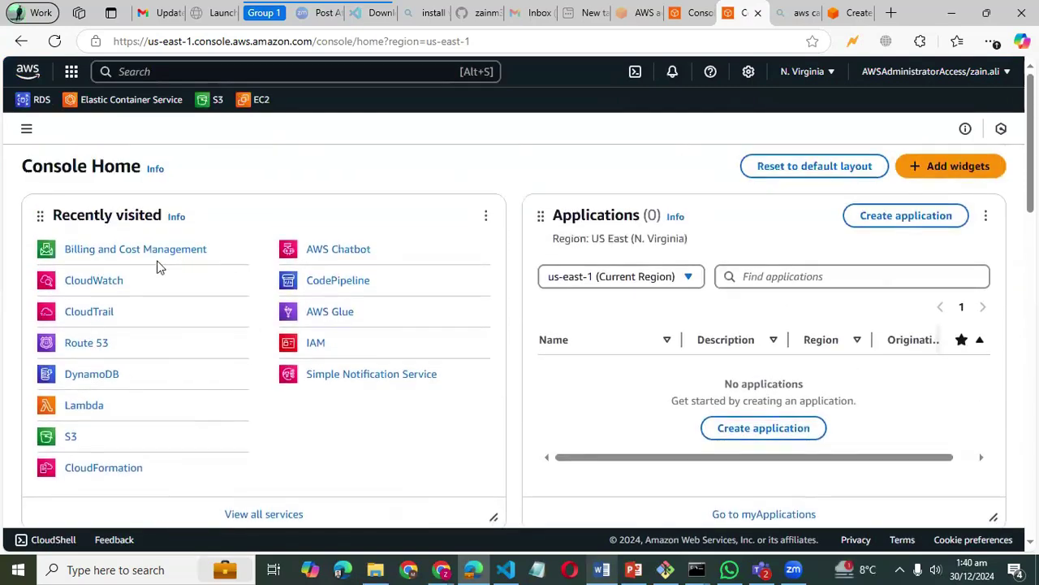
{"action": "scroll", "coordinate": [571, 390], "scroll_direction": "down", "scroll_amount": 5}
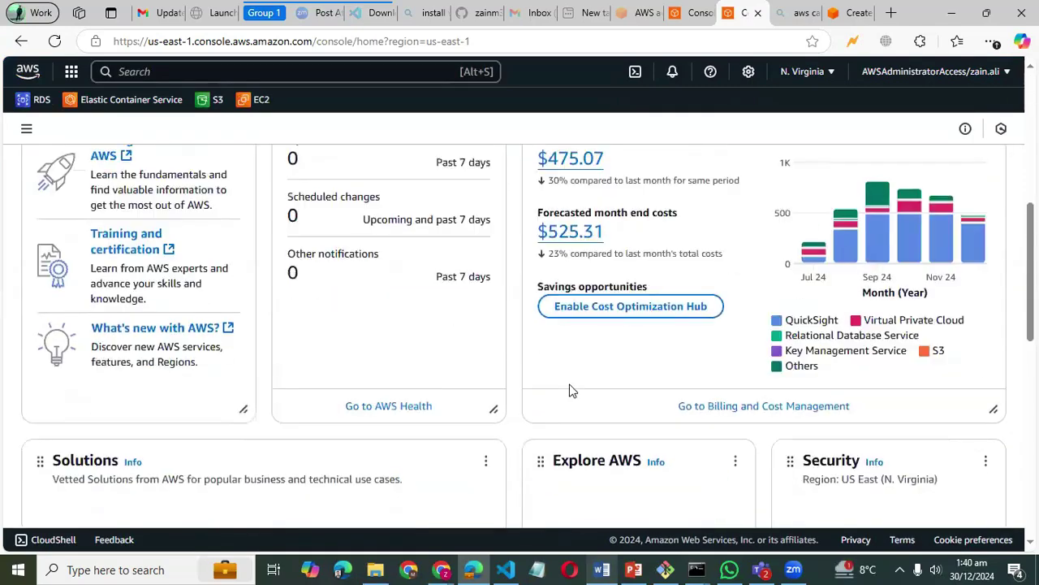
{"action": "scroll", "coordinate": [599, 215], "scroll_direction": "up", "scroll_amount": 1}
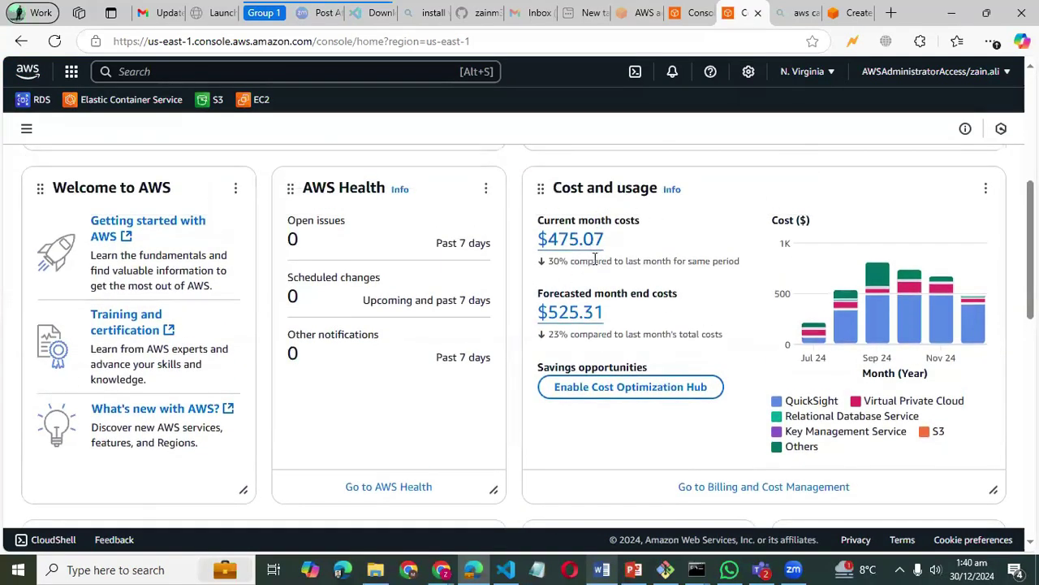
{"action": "scroll", "coordinate": [672, 286], "scroll_direction": "down", "scroll_amount": 1}
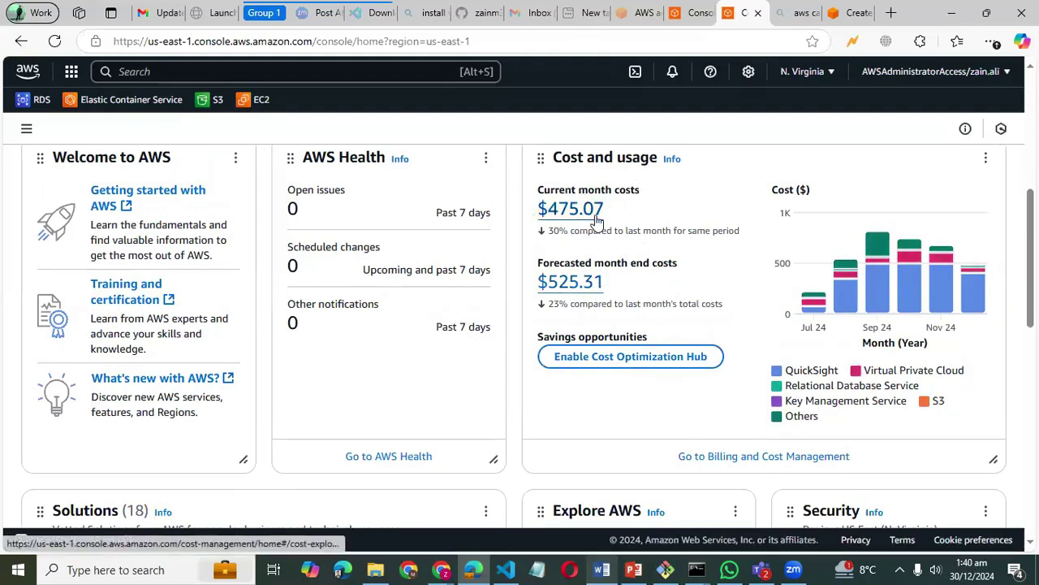
{"action": "mouse_move", "coordinate": [974, 289]}
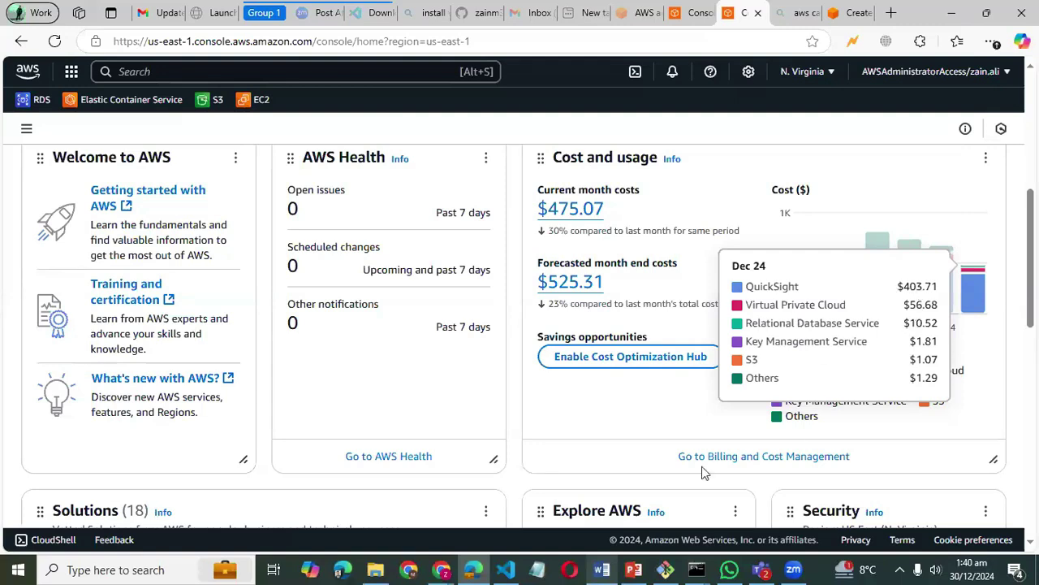
- Go from the Billing and Cost Management home to the Cost Explorer cost analysis
{"action": "left_click", "coordinate": [749, 457]}
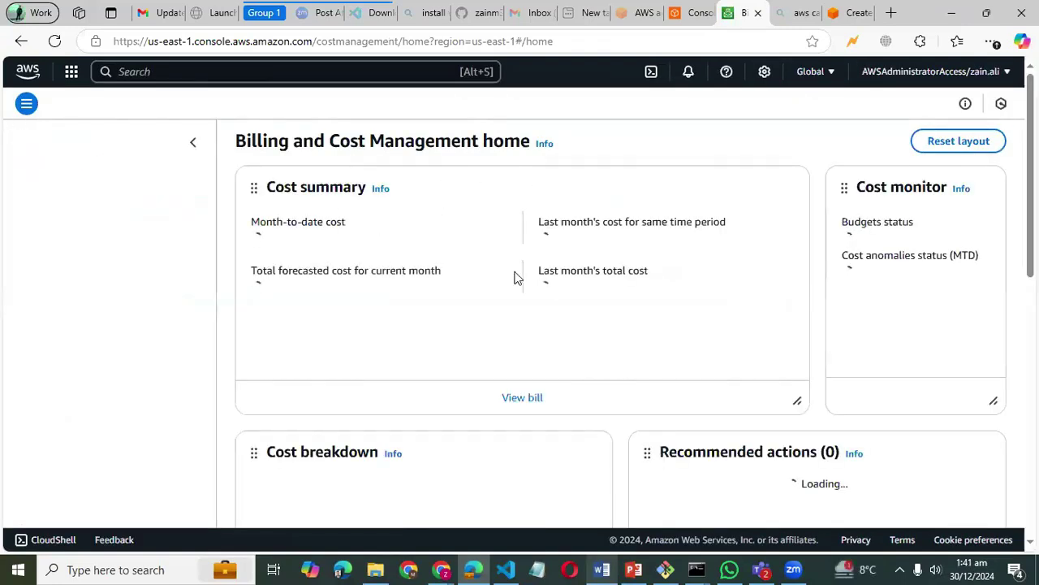
{"action": "scroll", "coordinate": [515, 276], "scroll_direction": "down", "scroll_amount": 4}
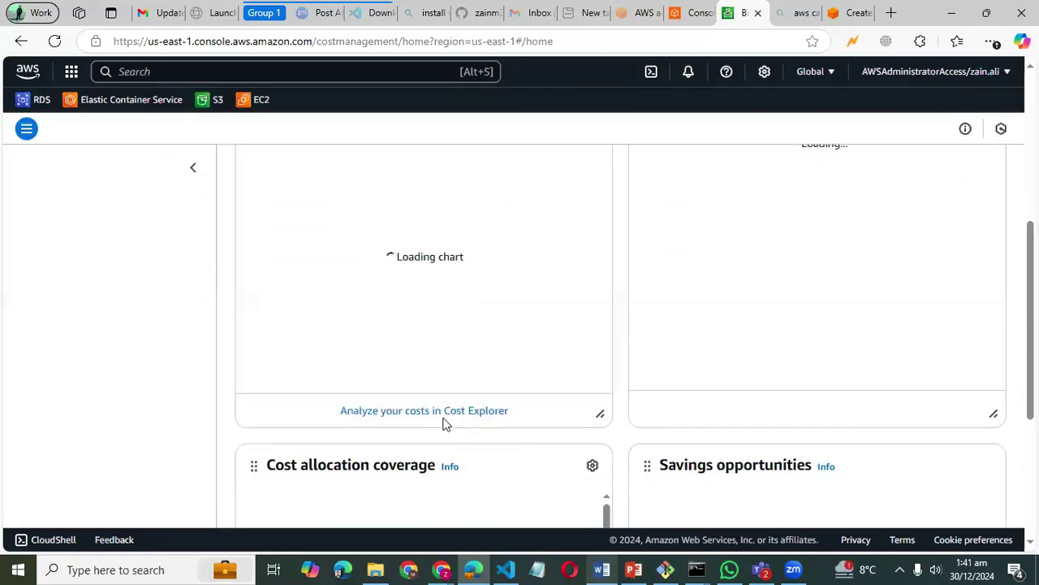
{"action": "left_click", "coordinate": [445, 419]}
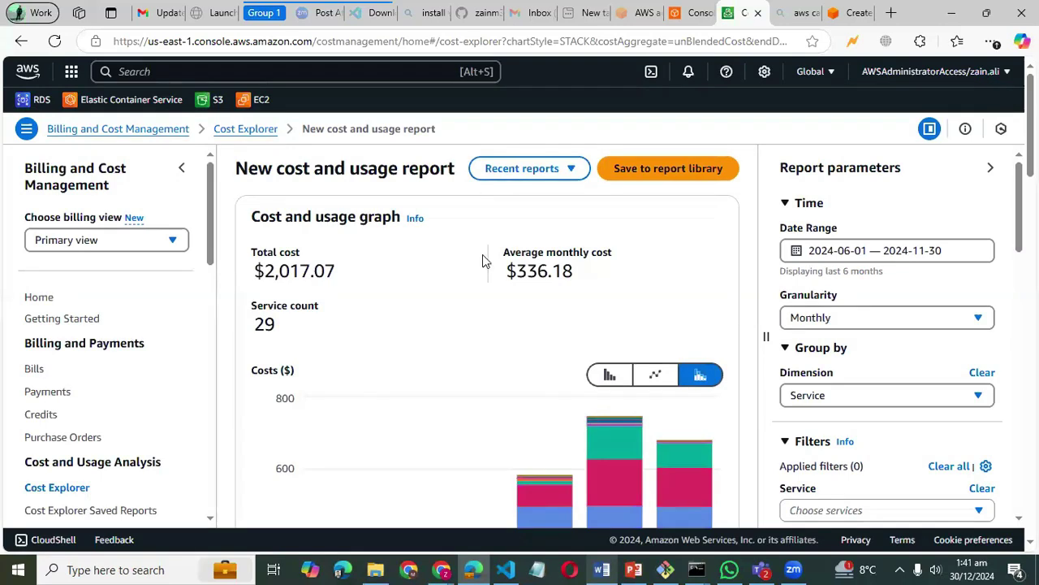
- Inspect each monthly cost bar for June–November 2024, including October's $747.02
{"action": "scroll", "coordinate": [485, 260], "scroll_direction": "down", "scroll_amount": 2}
{"action": "scroll", "coordinate": [484, 260], "scroll_direction": "up", "scroll_amount": 2}
{"action": "scroll", "coordinate": [467, 306], "scroll_direction": "down", "scroll_amount": 3}
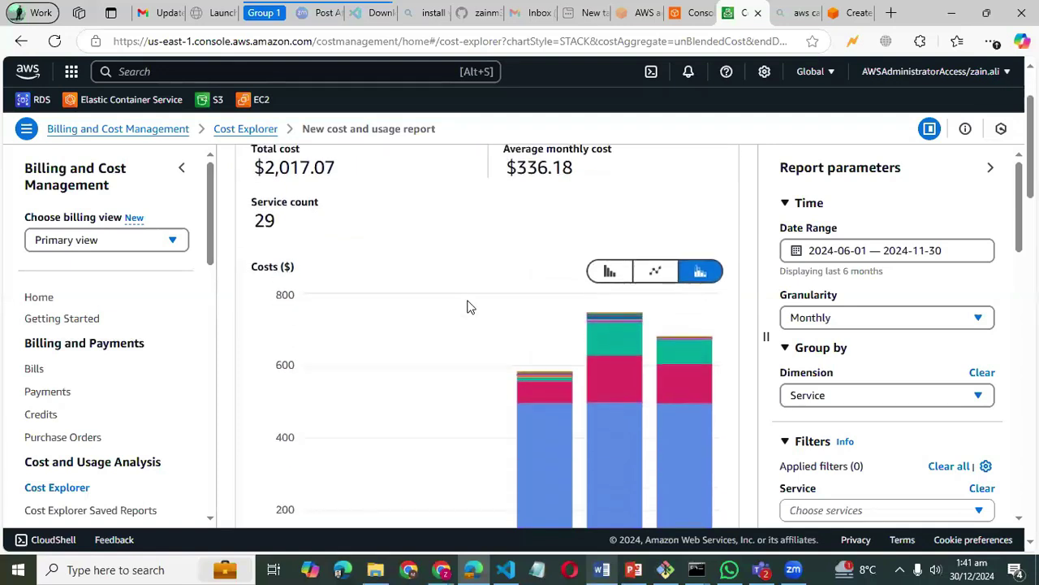
{"action": "scroll", "coordinate": [467, 306], "scroll_direction": "up", "scroll_amount": 1}
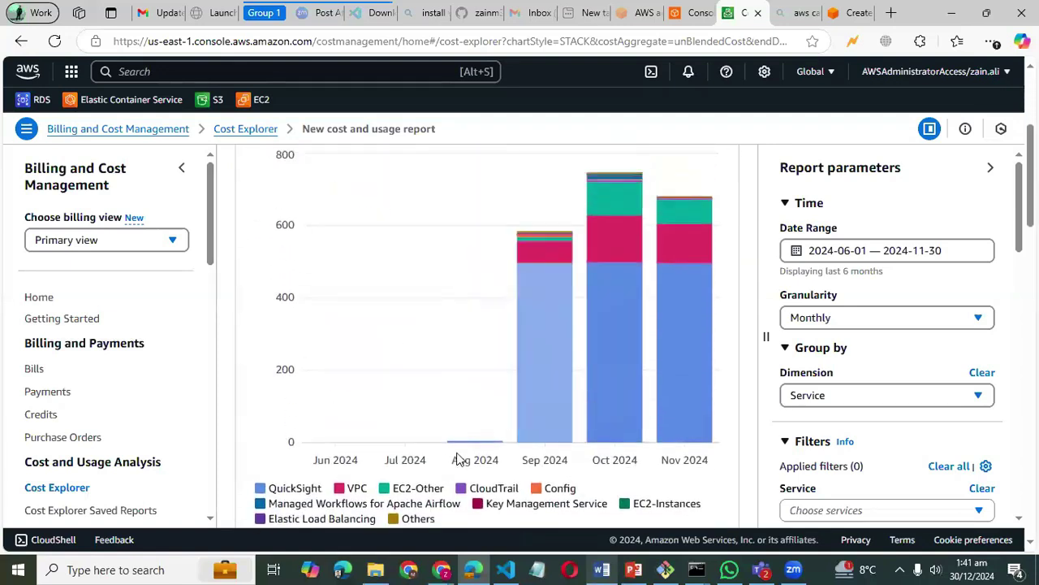
{"action": "mouse_move", "coordinate": [474, 445]}
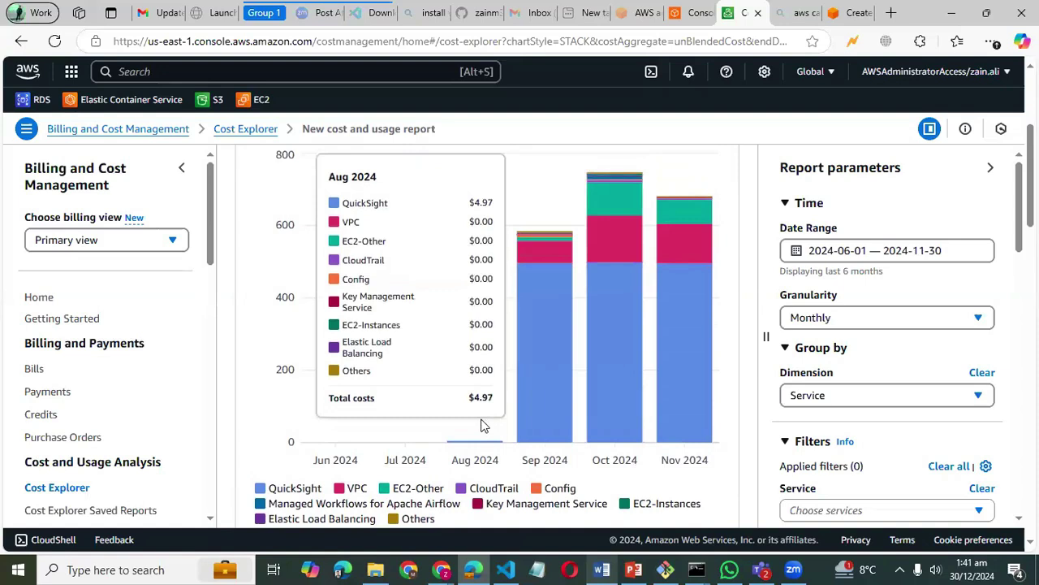
{"action": "mouse_move", "coordinate": [551, 432]}
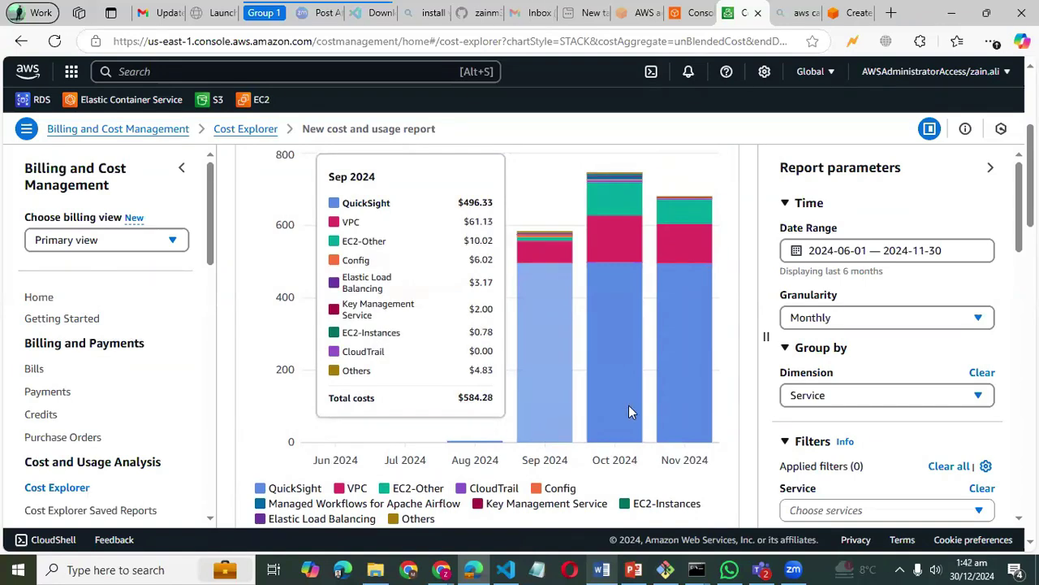
{"action": "mouse_move", "coordinate": [629, 412]}
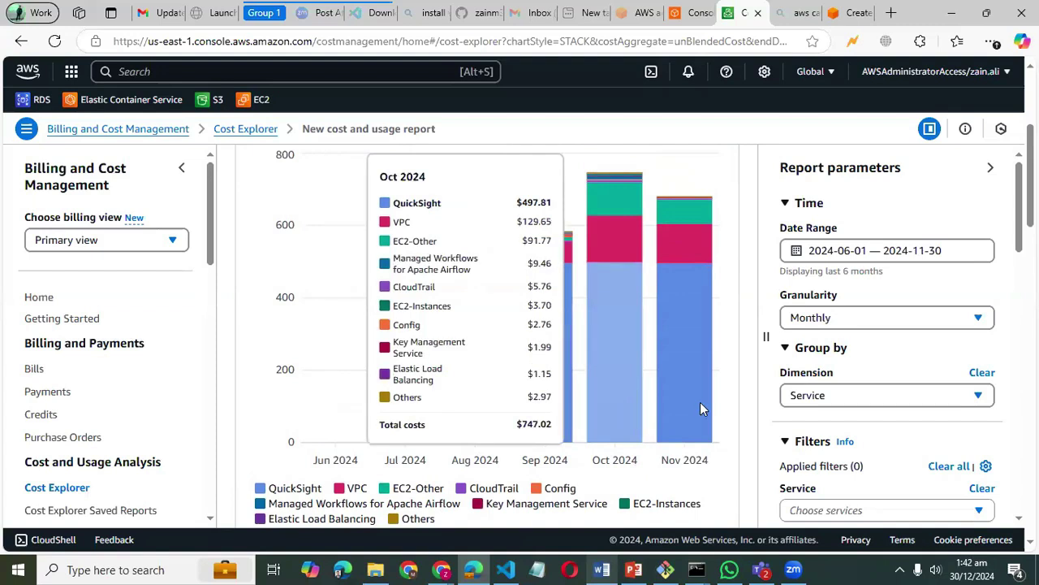
{"action": "mouse_move", "coordinate": [704, 408]}
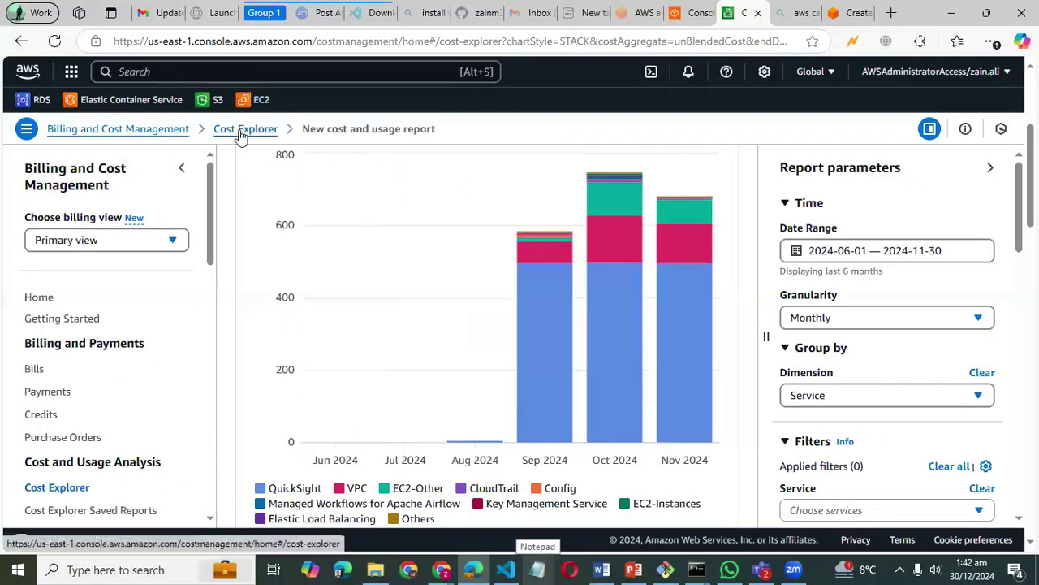
- Return to Console Home and open the N. Virginia region selector
{"action": "left_click", "coordinate": [29, 70]}
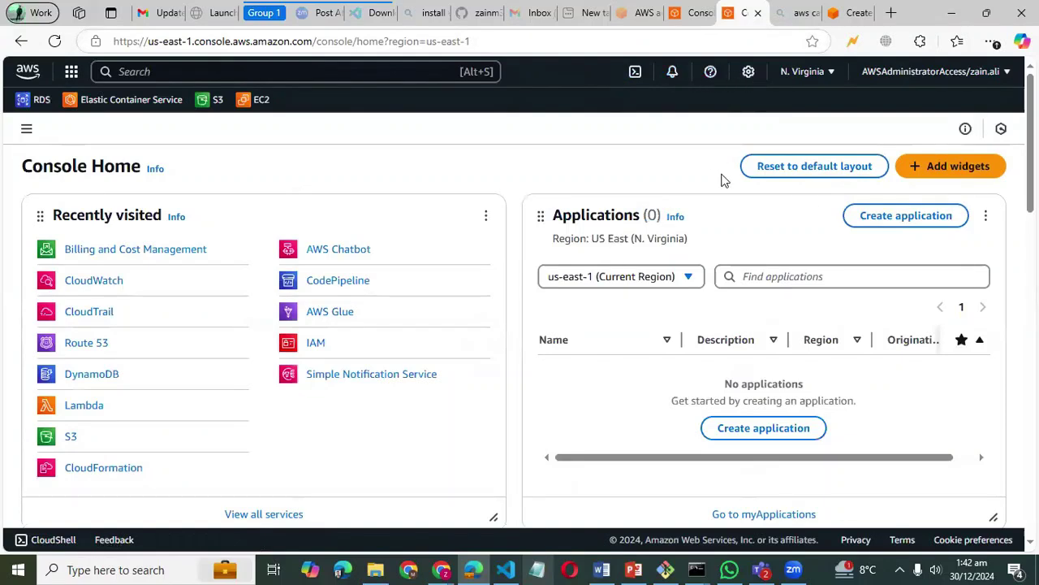
{"action": "left_click", "coordinate": [813, 75]}
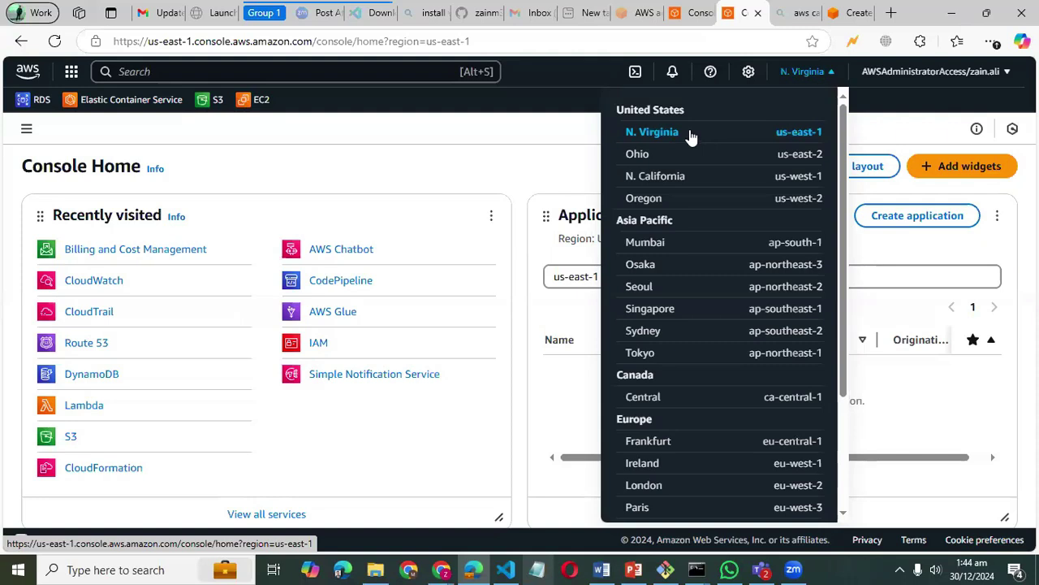
- Switch the console region to Ohio, then back to N. Virginia
{"action": "left_click", "coordinate": [635, 160]}
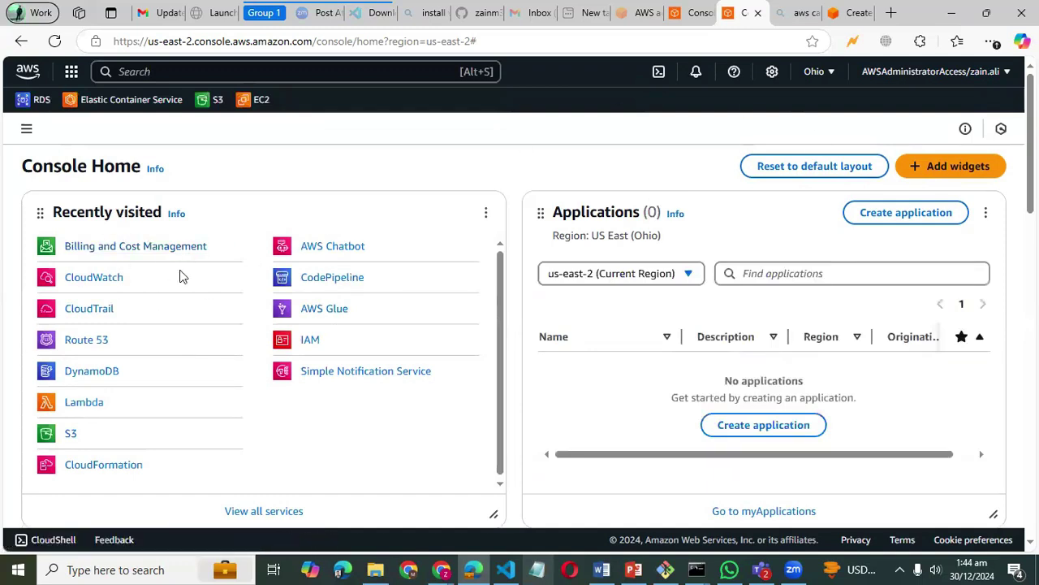
{"action": "left_click", "coordinate": [820, 72]}
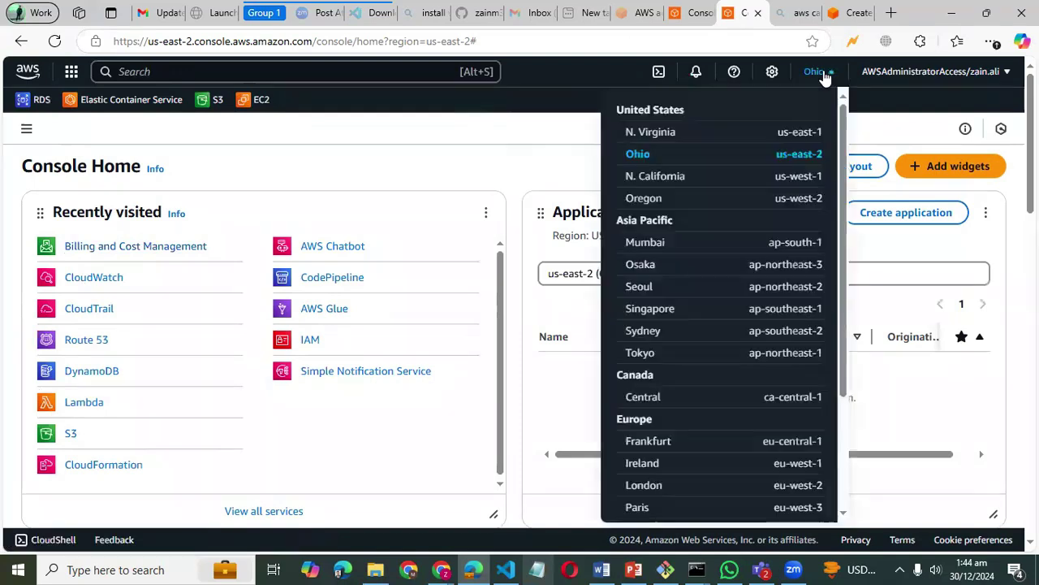
{"action": "left_click", "coordinate": [800, 133]}
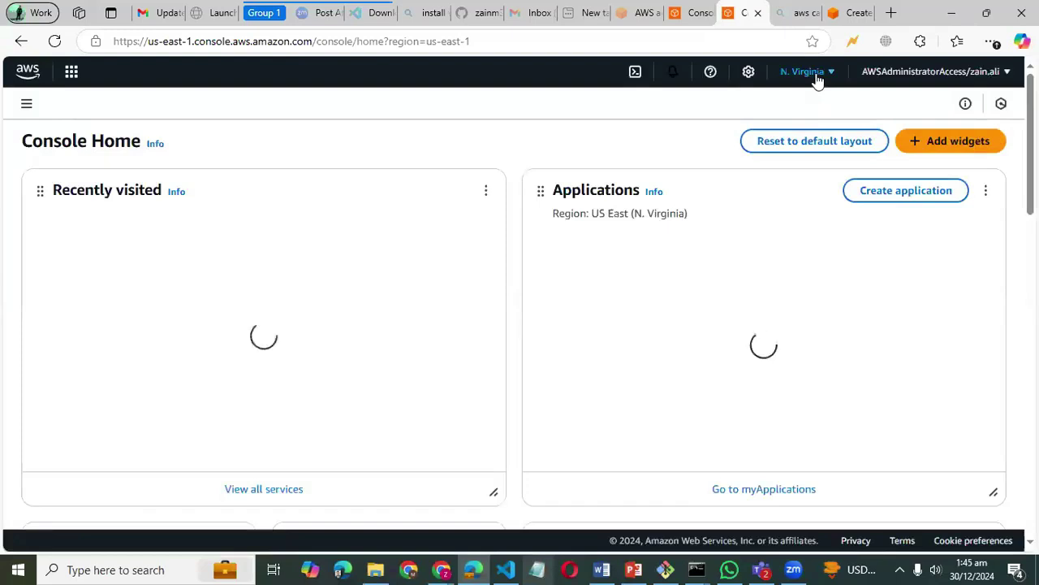
- Review the region list without changing region, then show the account details menu
{"action": "left_click", "coordinate": [816, 75]}
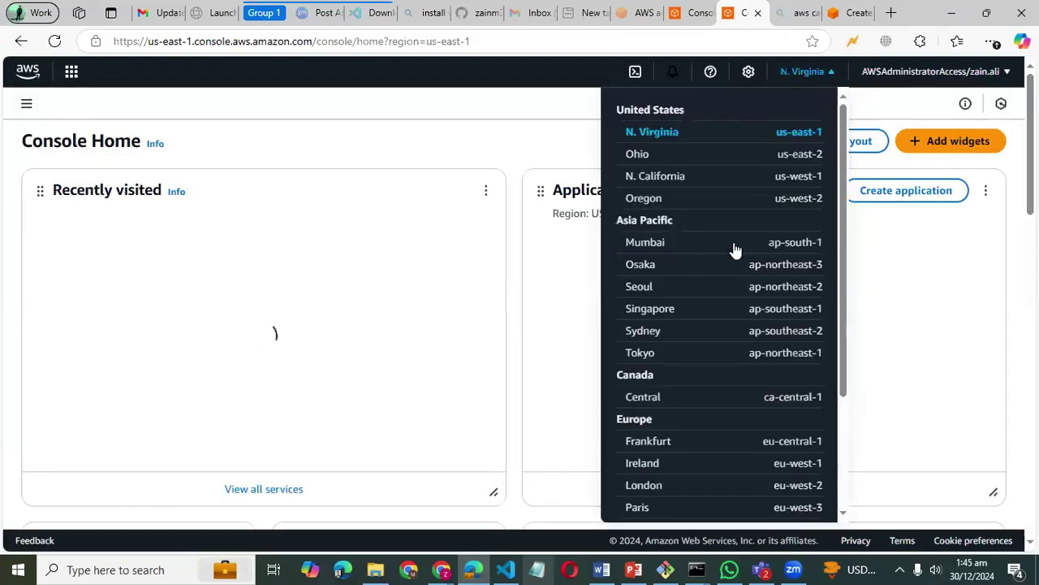
{"action": "scroll", "coordinate": [733, 301], "scroll_direction": "down", "scroll_amount": 3}
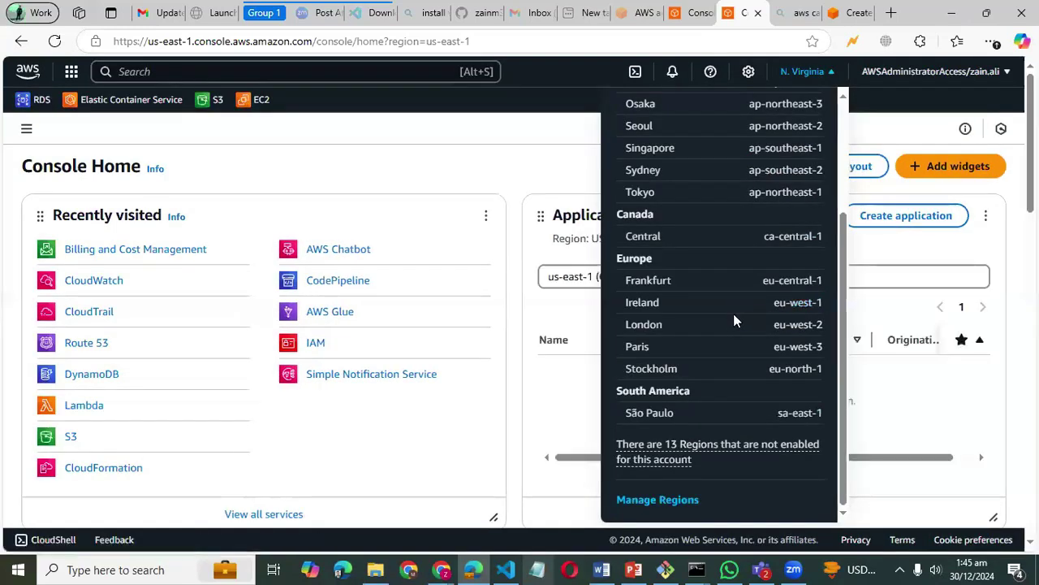
{"action": "scroll", "coordinate": [733, 314], "scroll_direction": "up", "scroll_amount": 3}
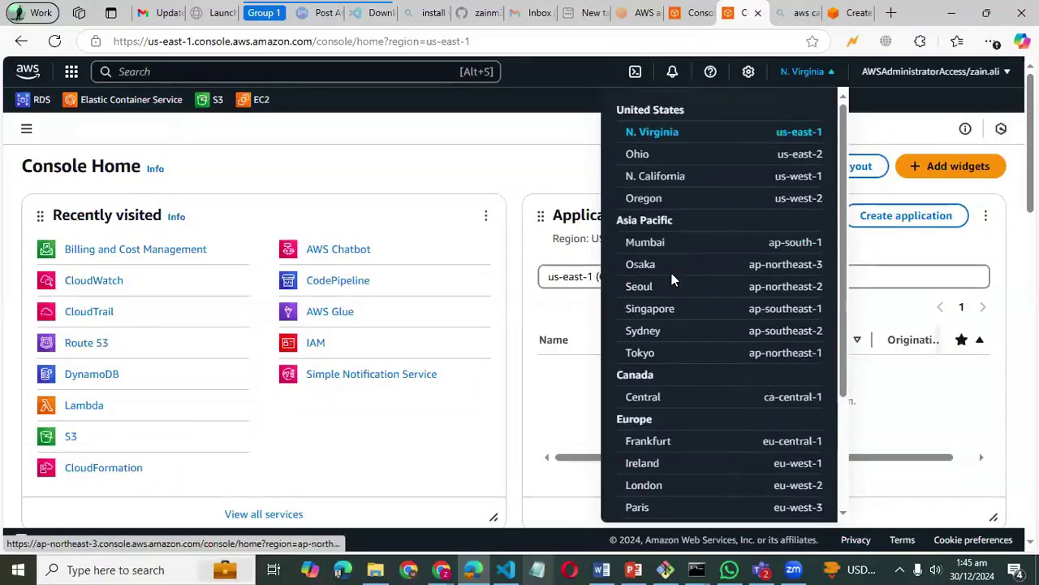
{"action": "left_click", "coordinate": [534, 146]}
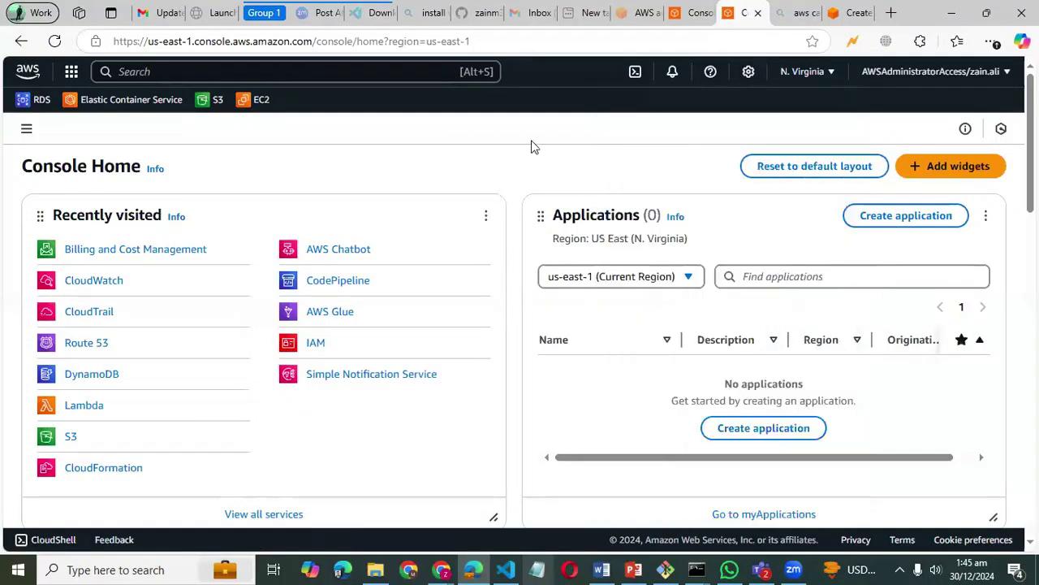
{"action": "left_click", "coordinate": [920, 73]}
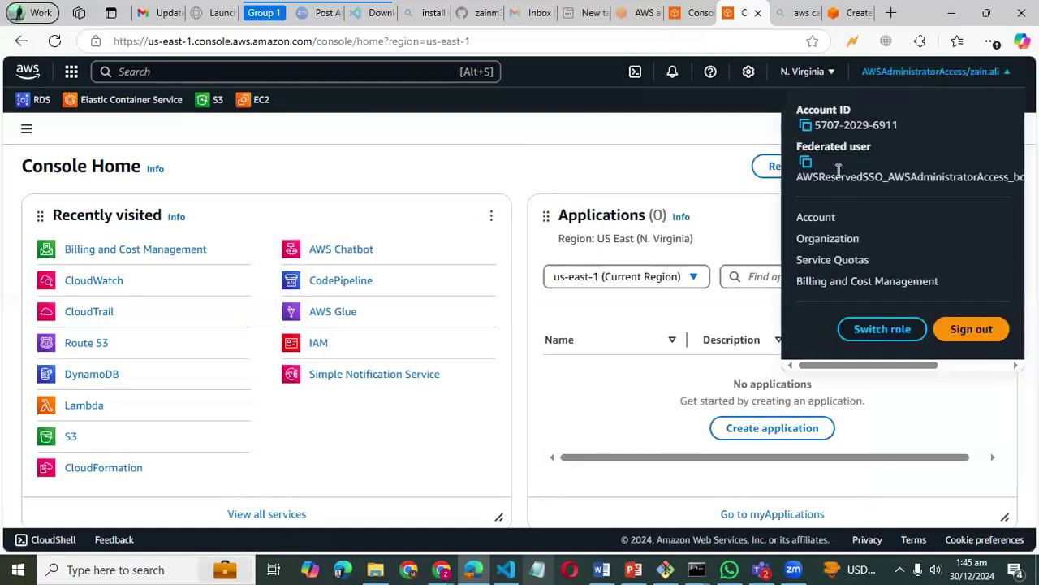
- Select the federated user role text, close the account menu, and start a service search
{"action": "left_click_drag", "start_coordinate": [845, 177], "coordinate": [766, 186]}
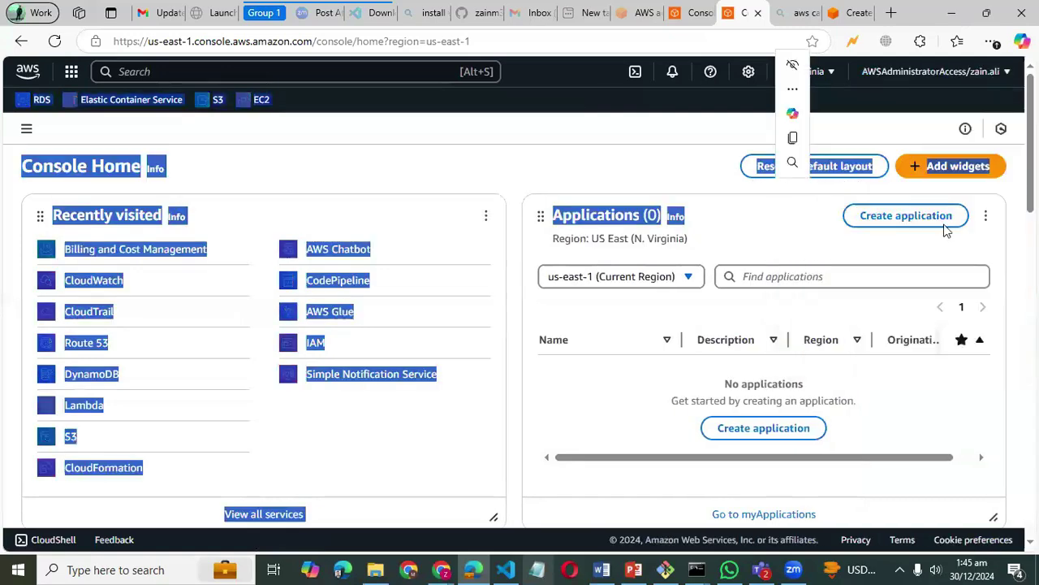
{"action": "left_click", "coordinate": [822, 255]}
{"action": "scroll", "coordinate": [822, 255], "scroll_direction": "down", "scroll_amount": 1}
{"action": "scroll", "coordinate": [822, 255], "scroll_direction": "down", "scroll_amount": 4}
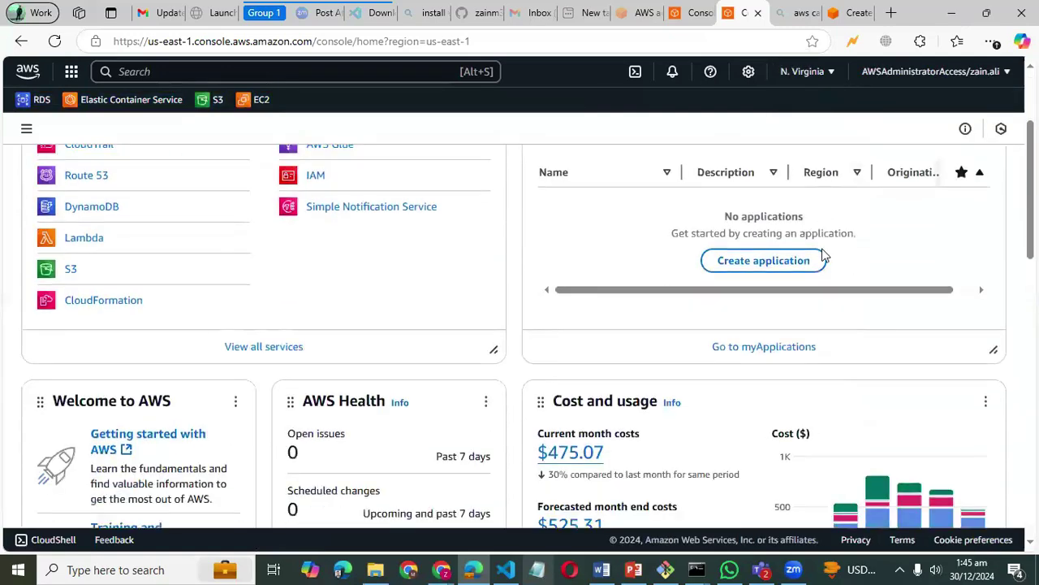
{"action": "scroll", "coordinate": [822, 255], "scroll_direction": "down", "scroll_amount": 9}
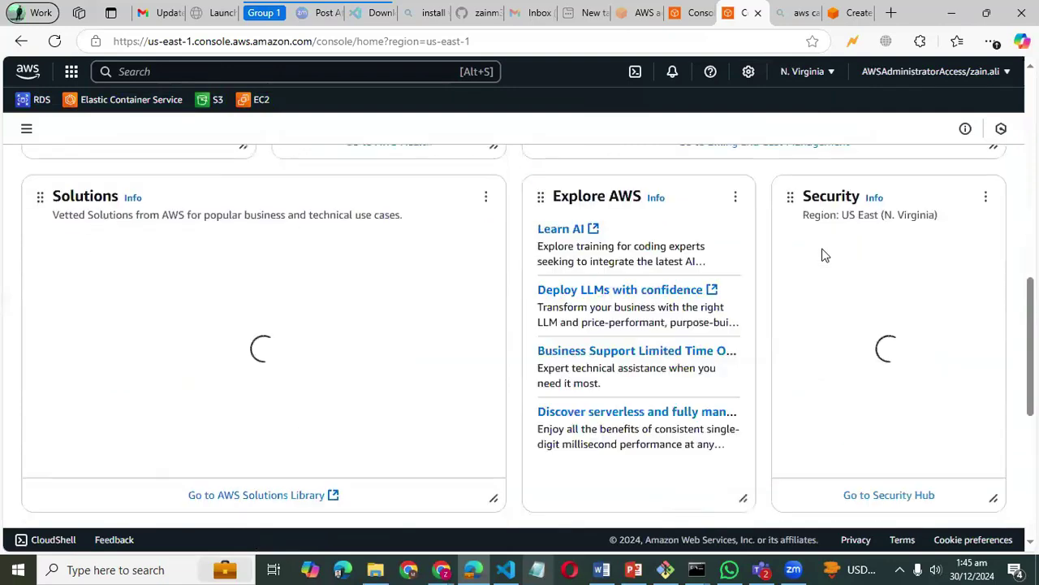
{"action": "scroll", "coordinate": [822, 255], "scroll_direction": "up", "scroll_amount": 13}
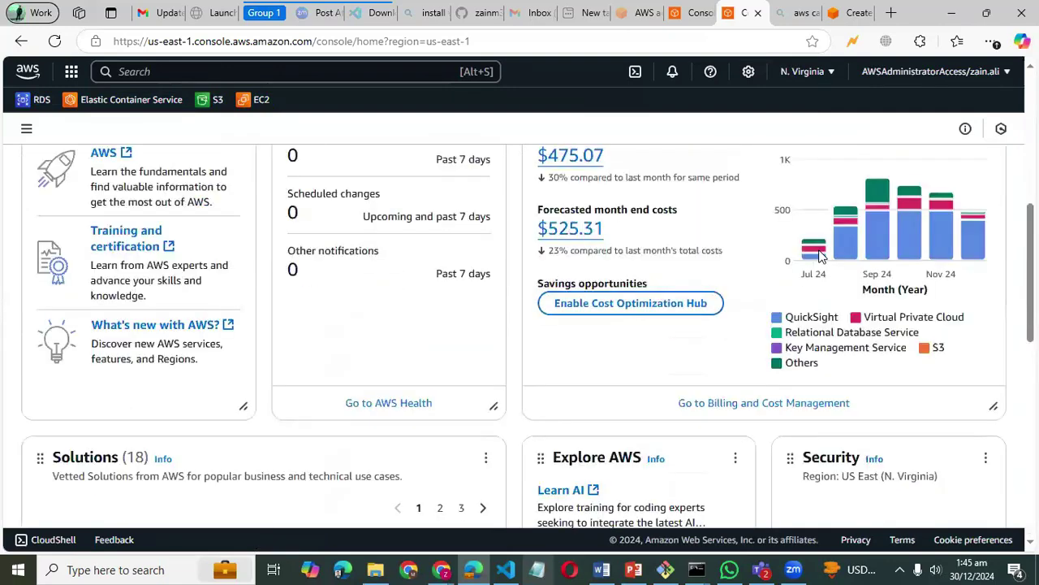
{"action": "left_click", "coordinate": [258, 72]}
{"action": "left_click", "coordinate": [422, 169]}
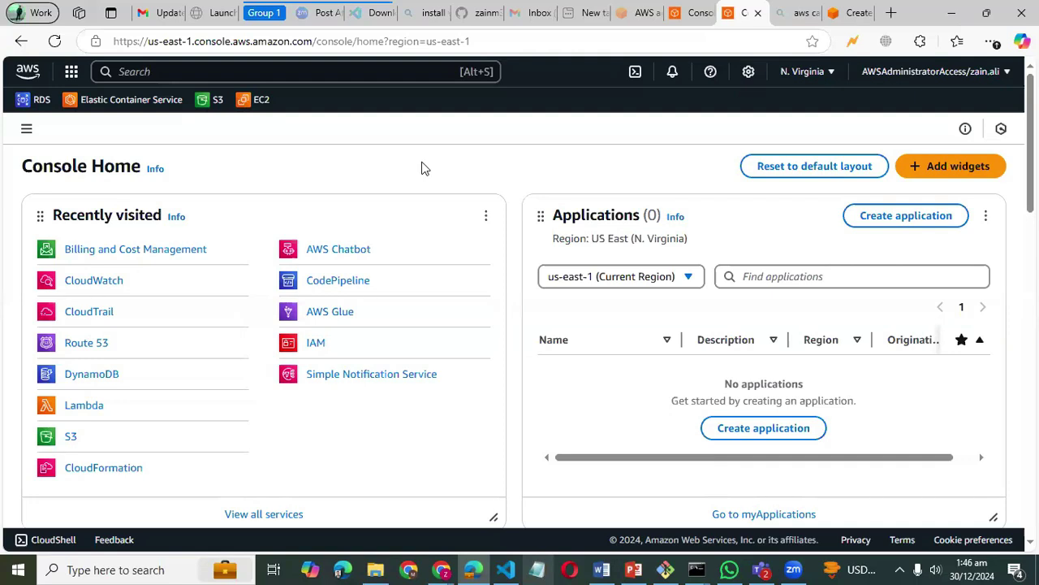
{"action": "left_click", "coordinate": [254, 102]}
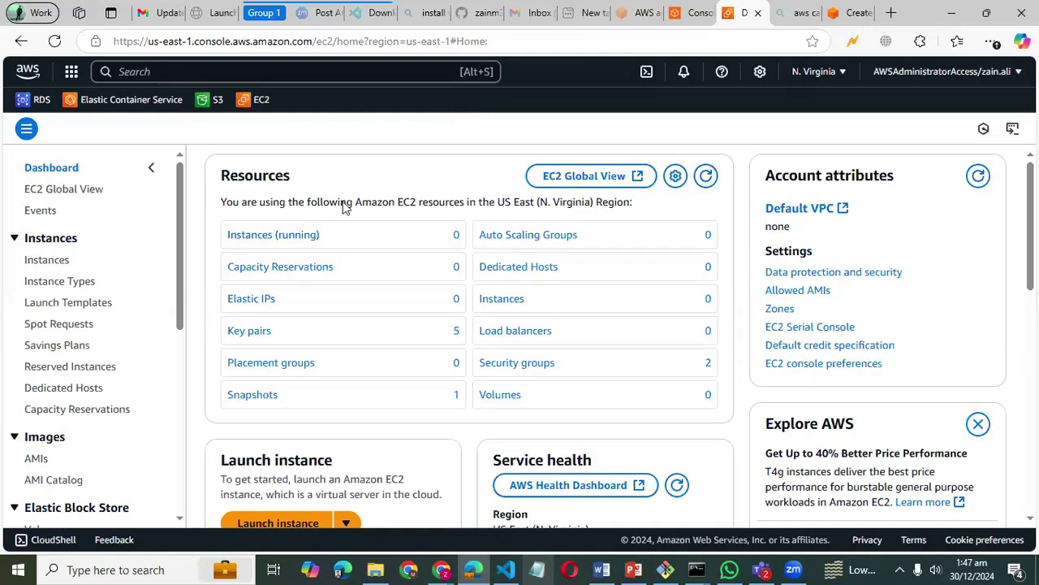
{"action": "left_click_drag", "start_coordinate": [356, 202], "coordinate": [465, 208]}
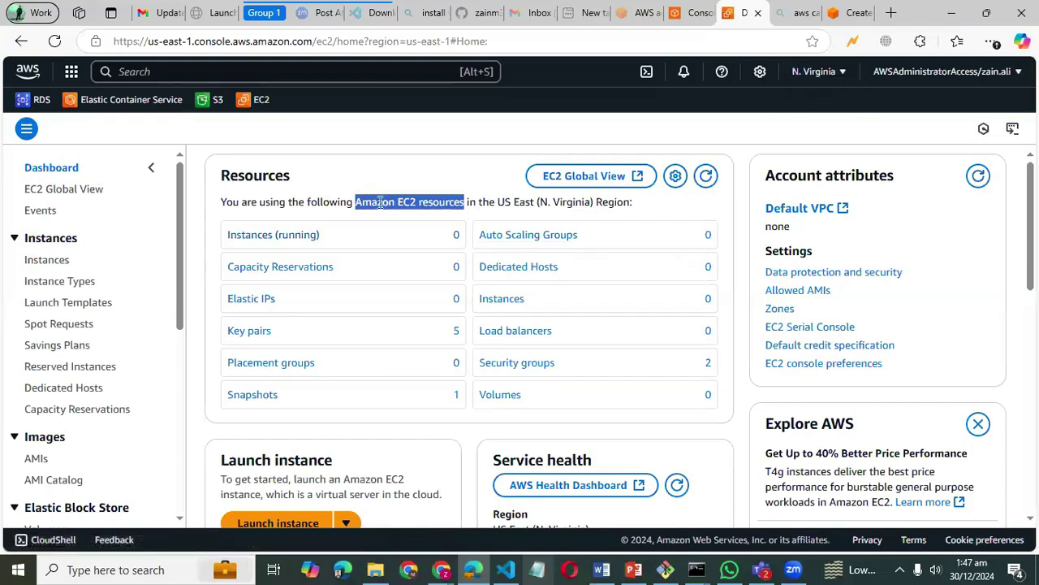
- Open the running EC2 instances list and remove the 'Instance state = running' filter
{"action": "left_click", "coordinate": [261, 236]}
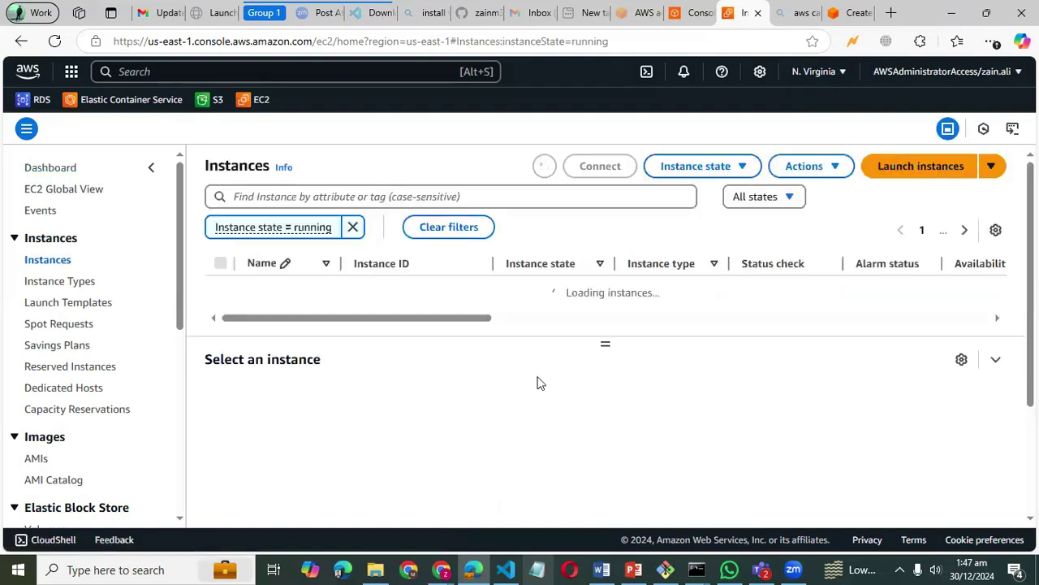
{"action": "left_click", "coordinate": [355, 227]}
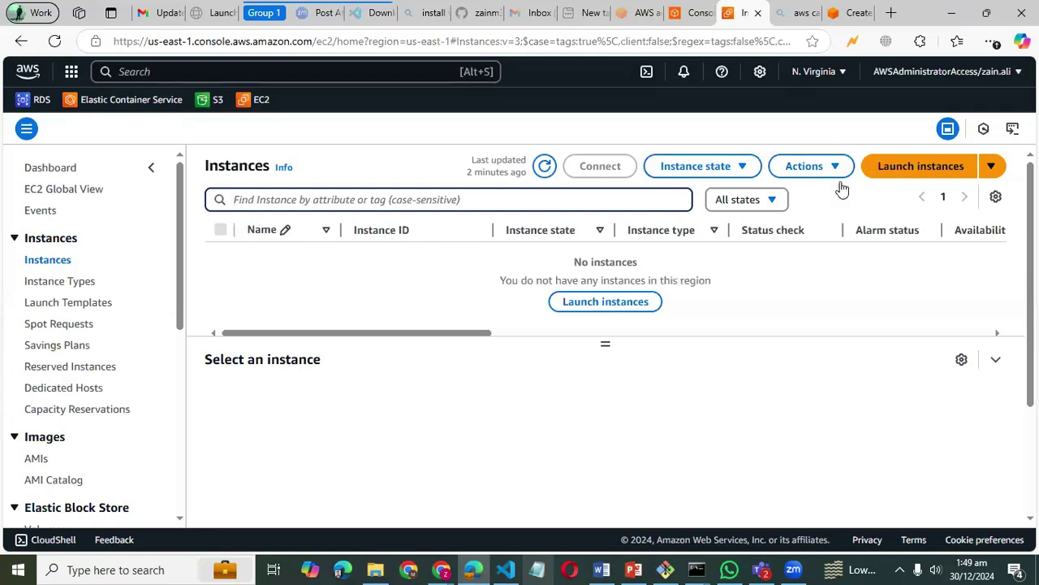
- Start a new EC2 instance launch, then switch to File Explorer's Downloads folder
{"action": "left_click", "coordinate": [900, 176]}
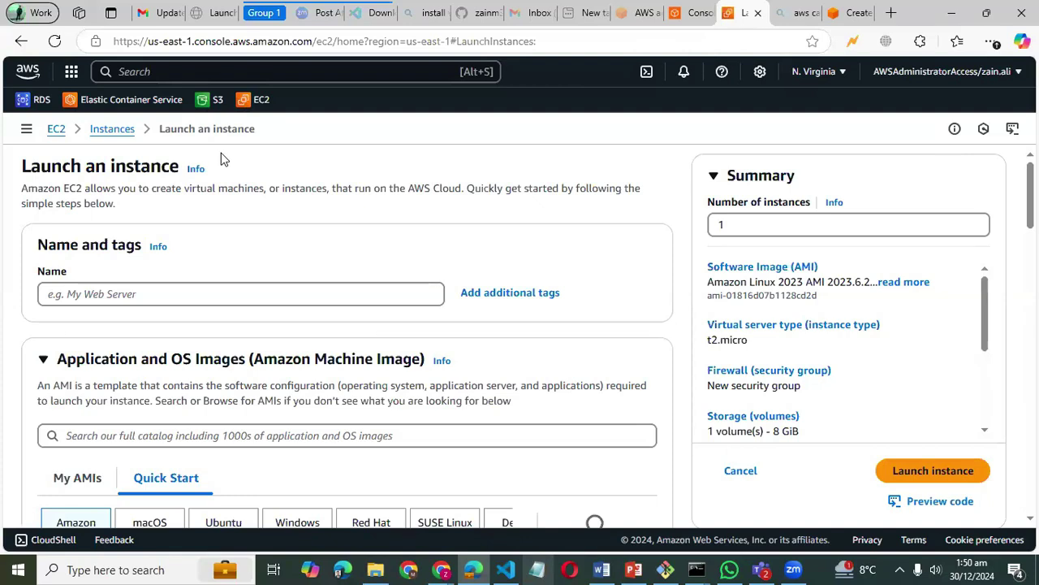
{"action": "left_click", "coordinate": [379, 568]}
{"action": "left_click", "coordinate": [69, 126]}
- Search Downloads for 'harbour', open harbourX-dev-app-ec2KeyPair02.pem, and dismiss the how-to-open prompt
{"action": "left_click", "coordinate": [69, 143]}
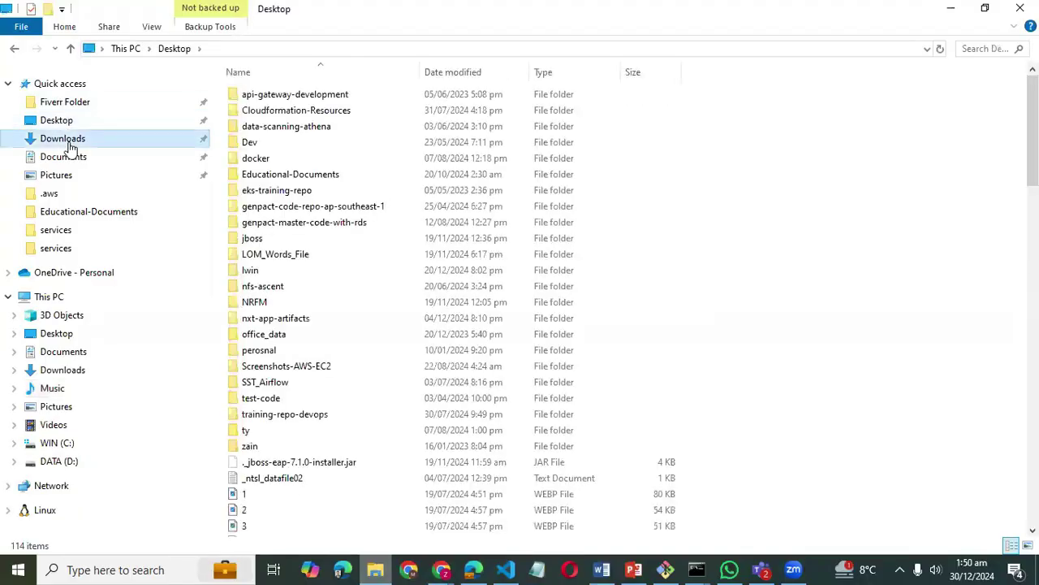
{"action": "left_click", "coordinate": [277, 49]}
{"action": "type", "text": "harbour"}
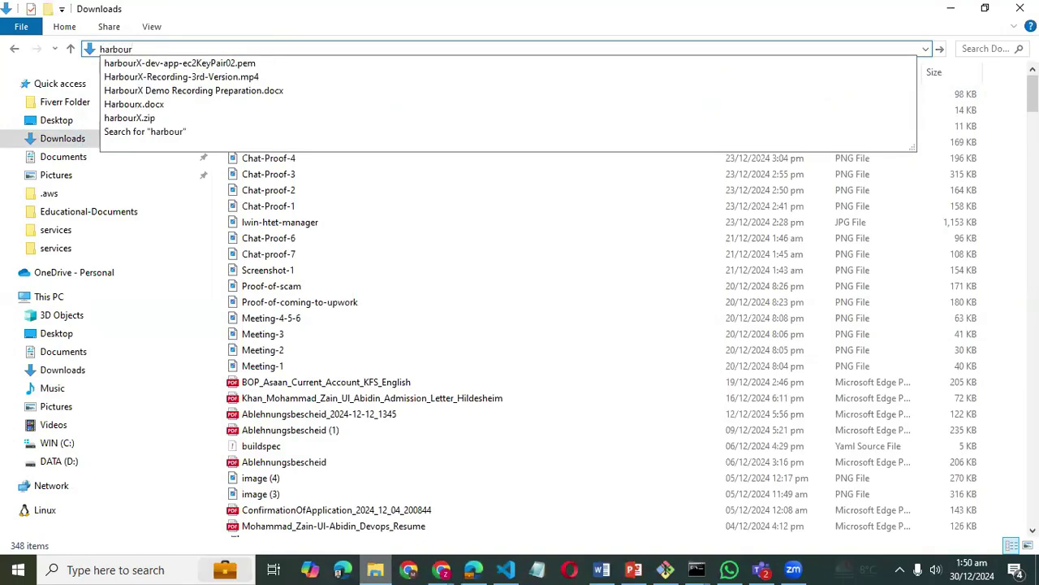
{"action": "left_click", "coordinate": [229, 63]}
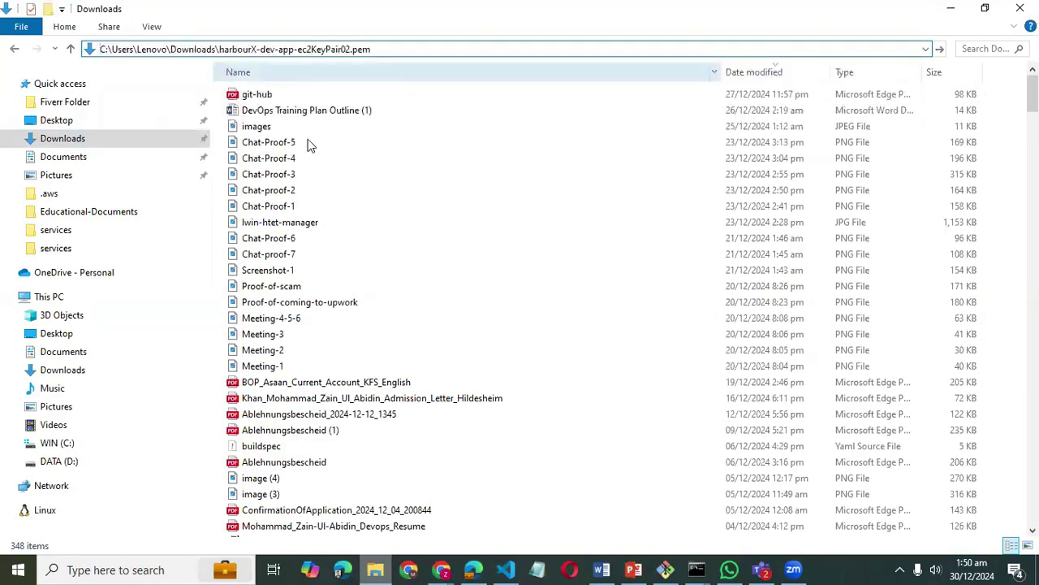
{"action": "left_click", "coordinate": [307, 45]}
- Search Downloads for 'nxt' instead and open NXT PROD- Cloud Arch - V1 - Jun .png
{"action": "left_click", "coordinate": [309, 42]}
{"action": "type", "text": "harbour"}
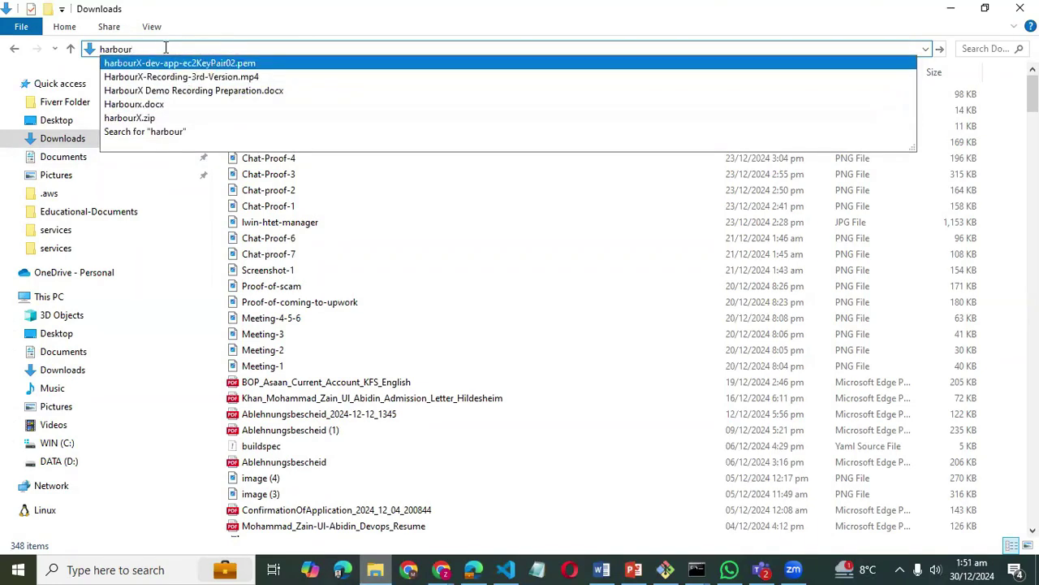
{"action": "key", "text": "BackSpace"}
{"action": "key", "text": "BackSpace"}
{"action": "key", "text": "BackSpace"}
{"action": "key", "text": "BackSpace"}
{"action": "key", "text": "BackSpace"}
{"action": "key", "text": "BackSpace"}
{"action": "key", "text": "BackSpace"}
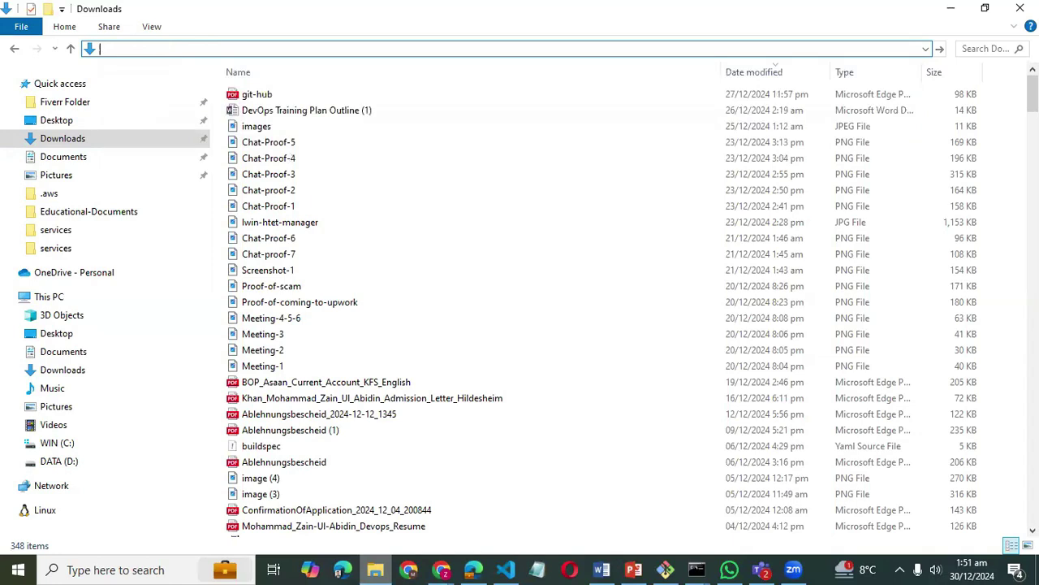
{"action": "type", "text": "nxt"}
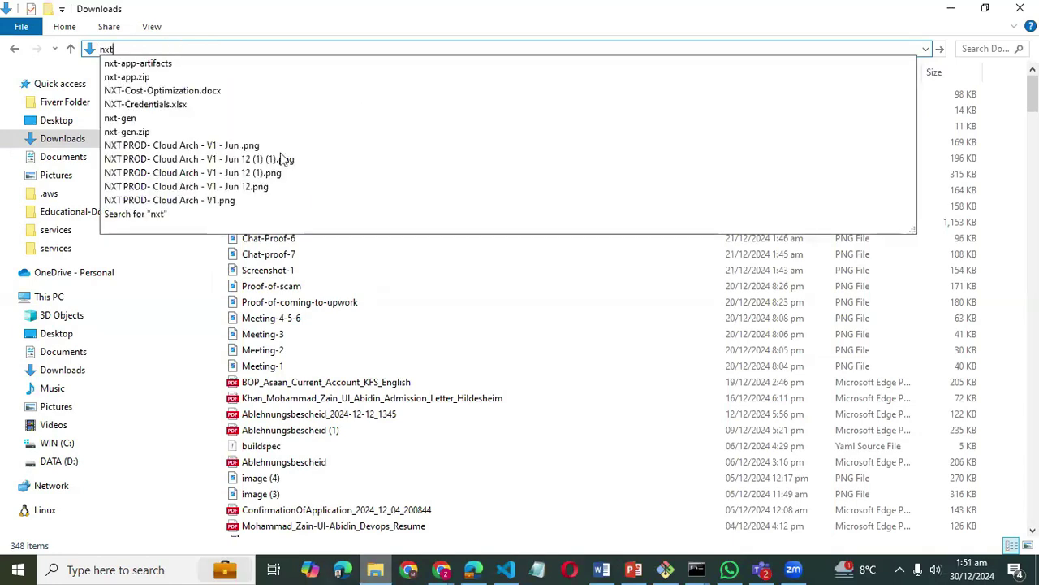
{"action": "left_click", "coordinate": [250, 146]}
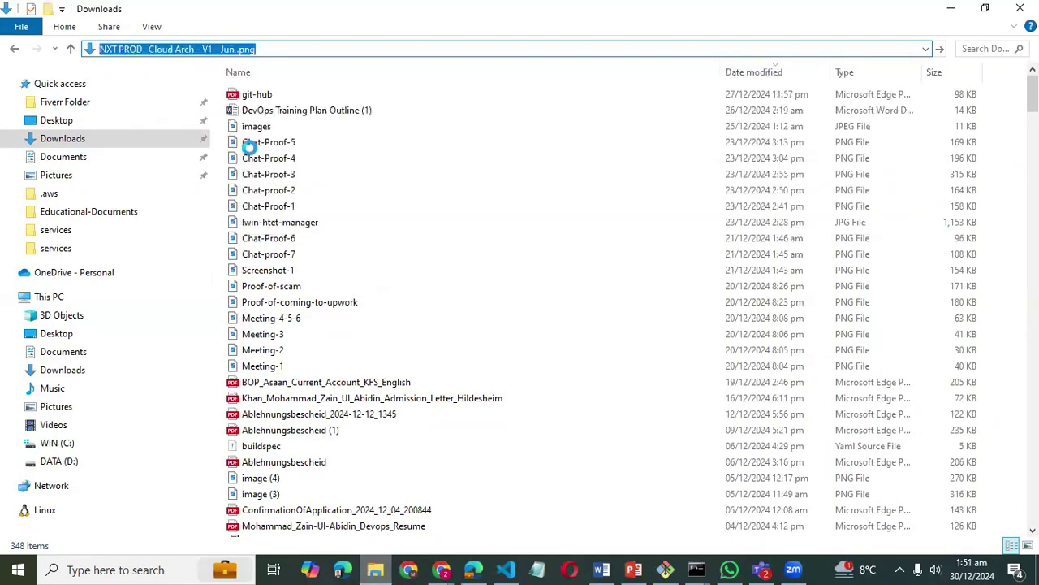
- Maximize the Photos window, zoom into the diagram, then shrink it back to smallest
{"action": "double_click", "coordinate": [399, 148]}
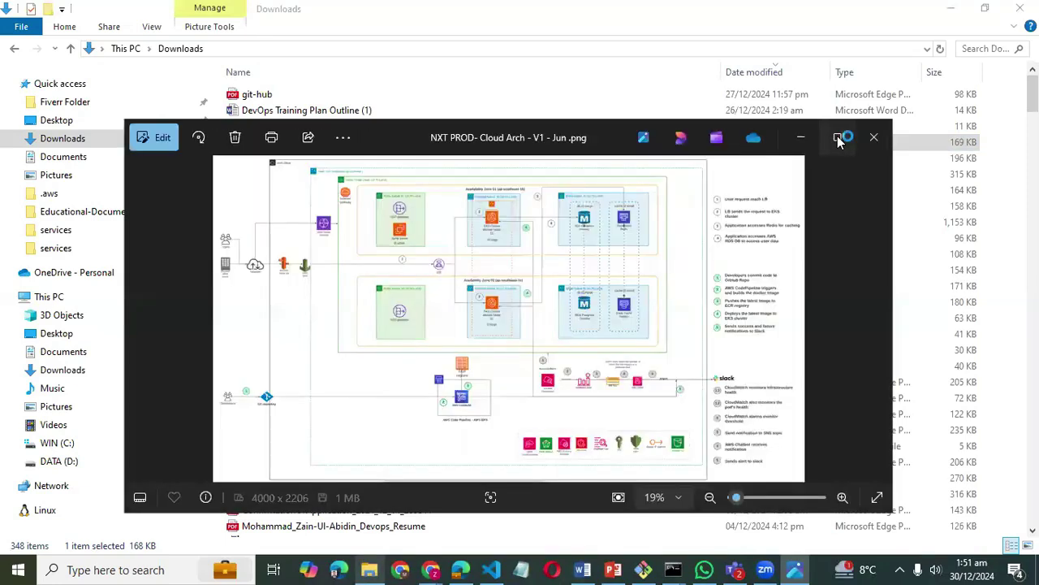
{"action": "left_click", "coordinate": [839, 138]}
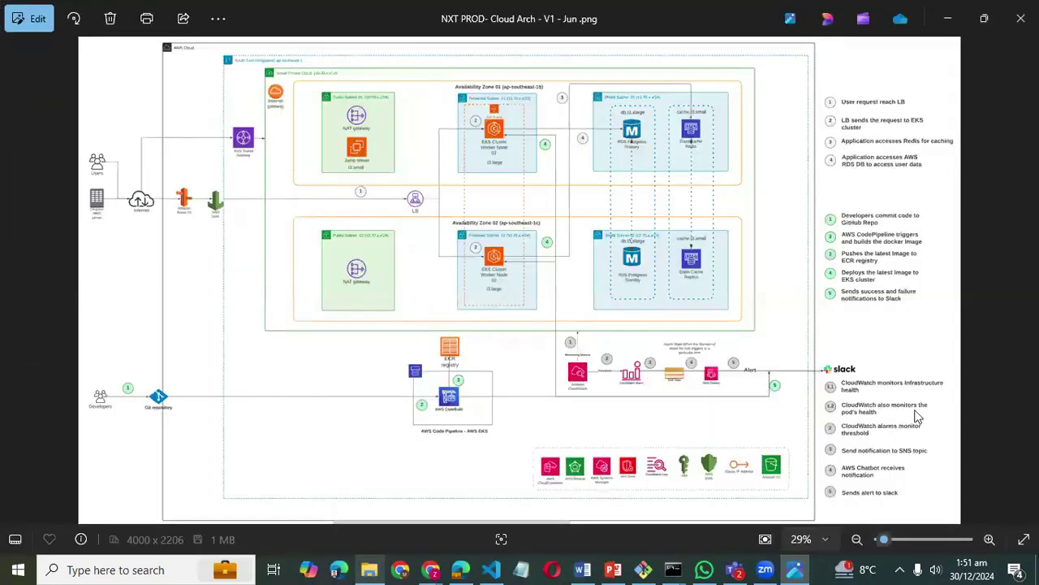
{"action": "left_click", "coordinate": [989, 539]}
{"action": "left_click", "coordinate": [990, 539]}
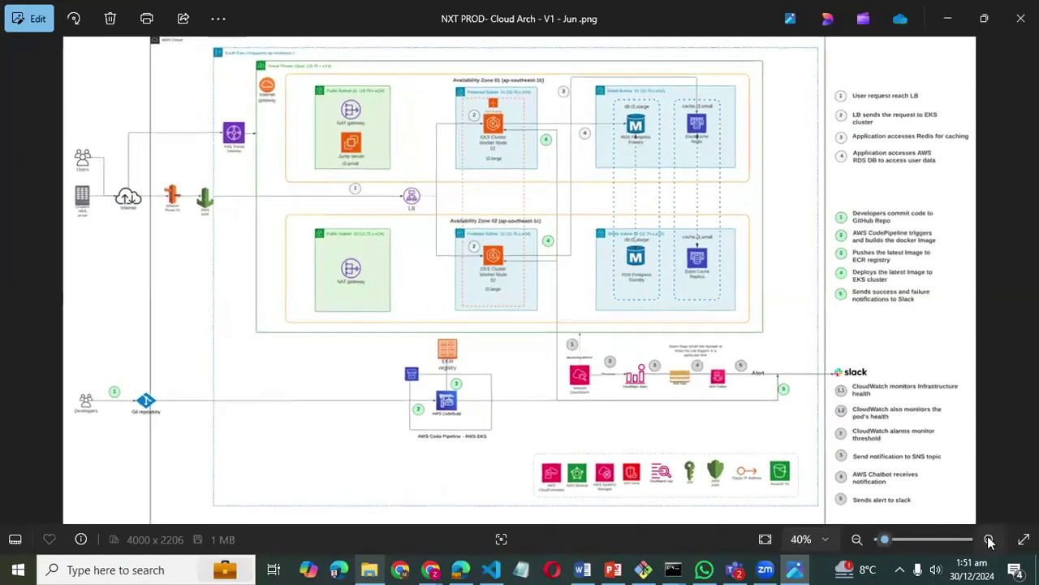
{"action": "left_click", "coordinate": [989, 539]}
{"action": "left_click", "coordinate": [990, 539]}
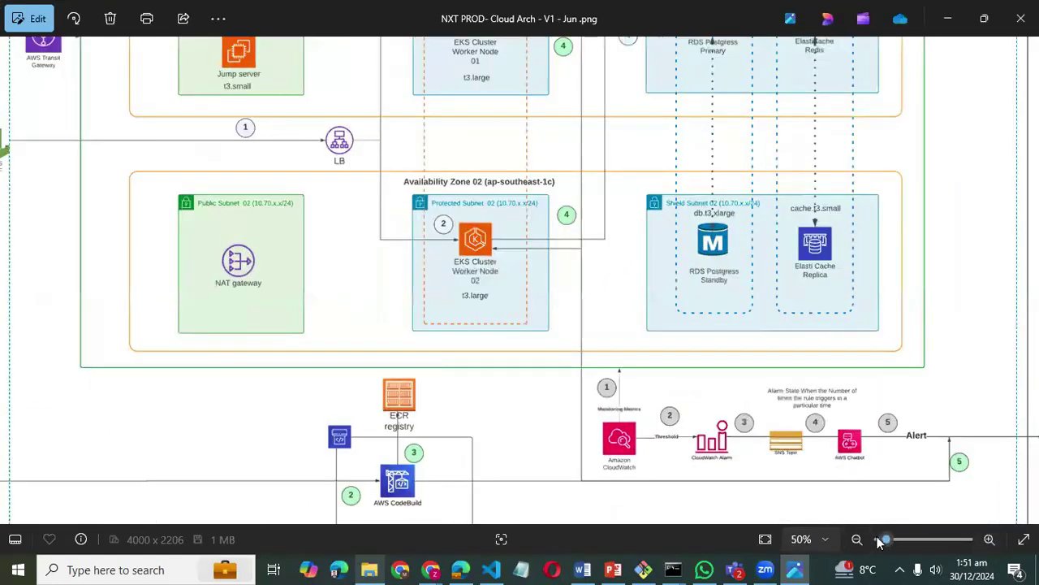
{"action": "left_click", "coordinate": [879, 540]}
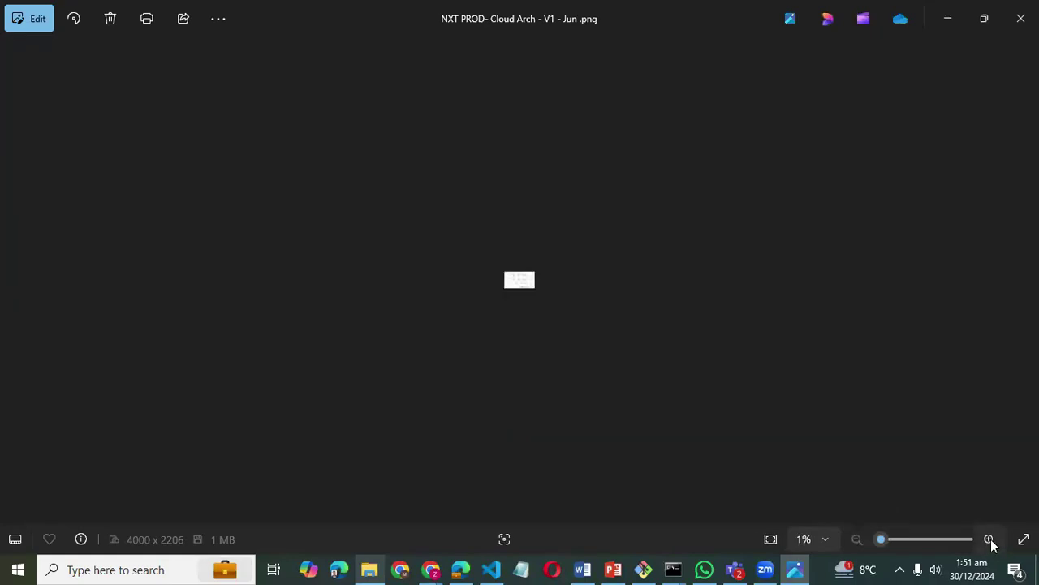
- Zoom to about 60% and pan to the availability zones' EKS and database subnets
{"action": "left_click", "coordinate": [990, 541]}
{"action": "left_click", "coordinate": [989, 539]}
{"action": "left_click", "coordinate": [990, 539]}
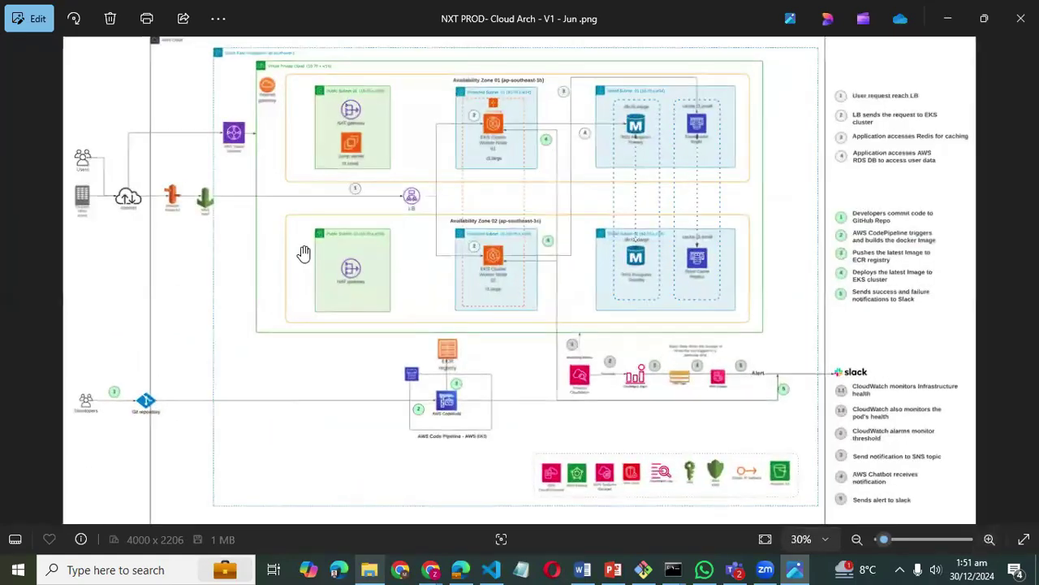
{"action": "left_click_drag", "start_coordinate": [309, 293], "coordinate": [330, 377]}
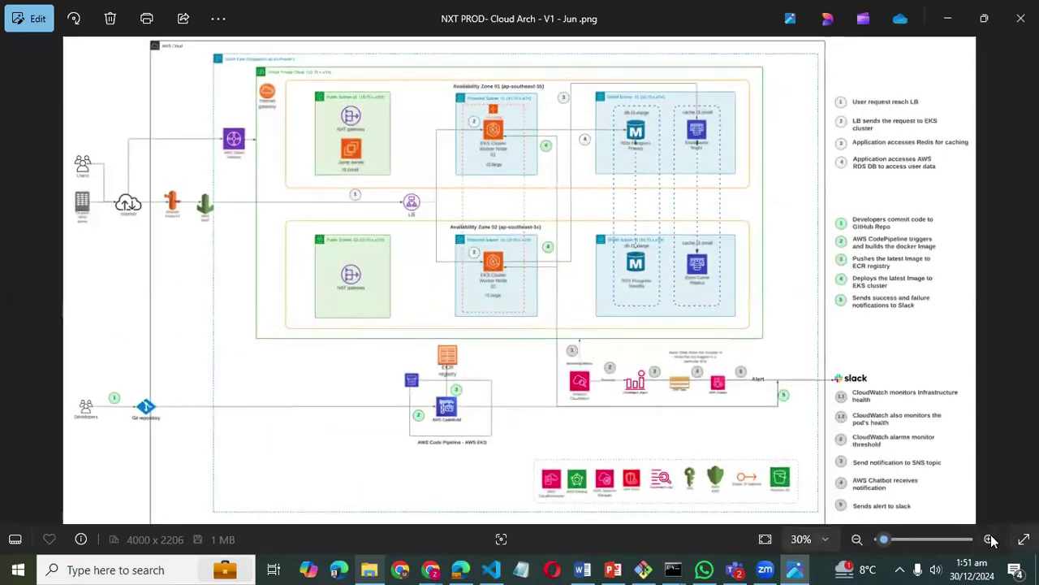
{"action": "left_click", "coordinate": [990, 540]}
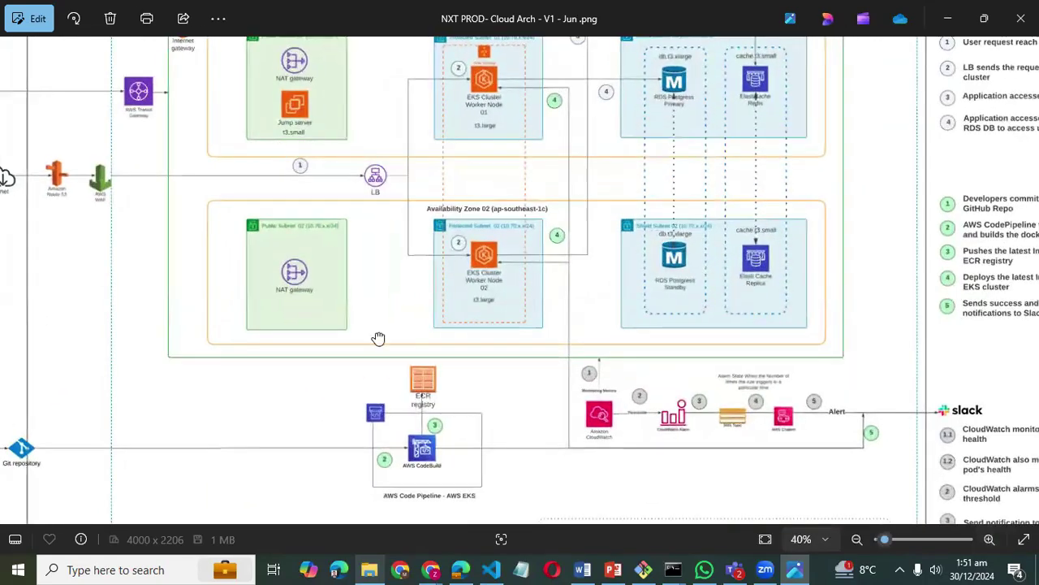
{"action": "left_click_drag", "start_coordinate": [379, 341], "coordinate": [428, 451]}
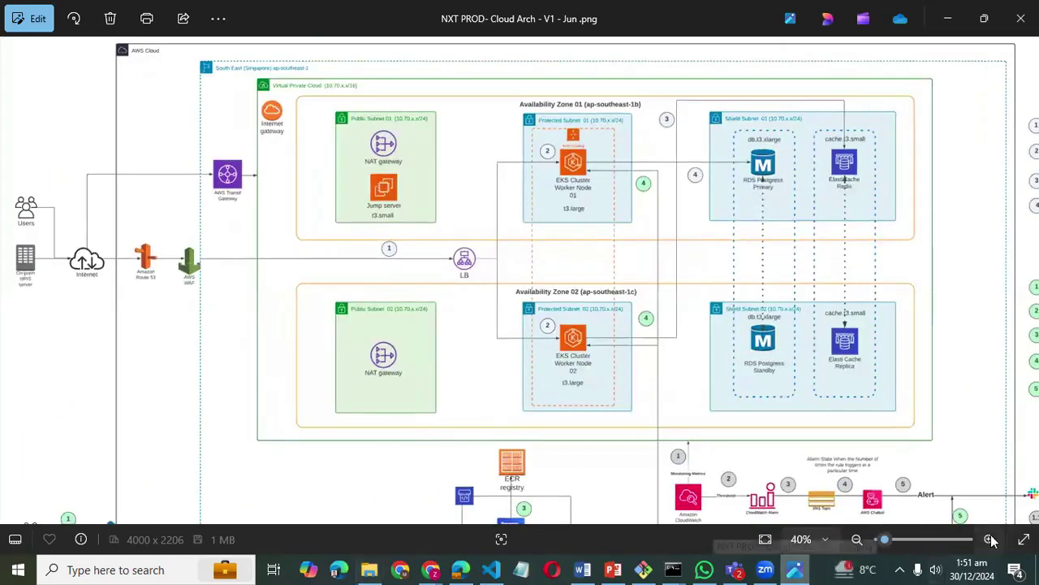
{"action": "left_click", "coordinate": [990, 540]}
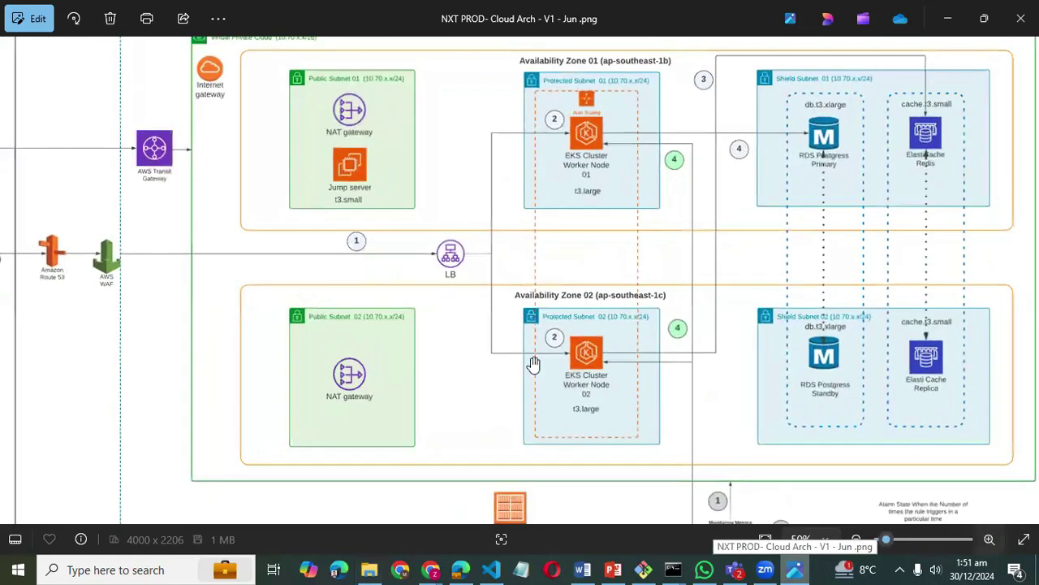
{"action": "left_click_drag", "start_coordinate": [534, 364], "coordinate": [548, 430]}
{"action": "left_click", "coordinate": [990, 540]}
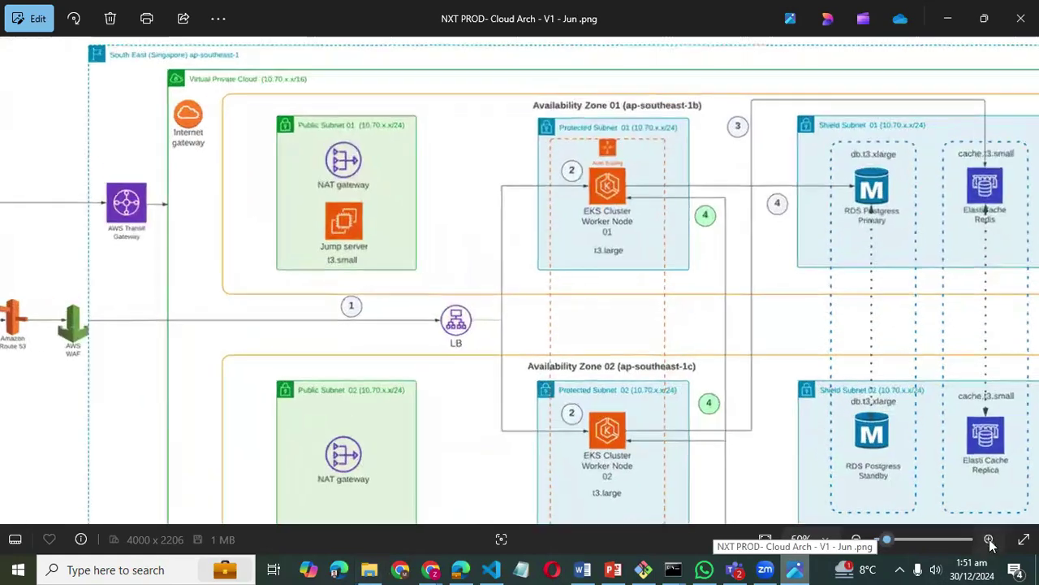
{"action": "left_click_drag", "start_coordinate": [479, 229], "coordinate": [764, 394]}
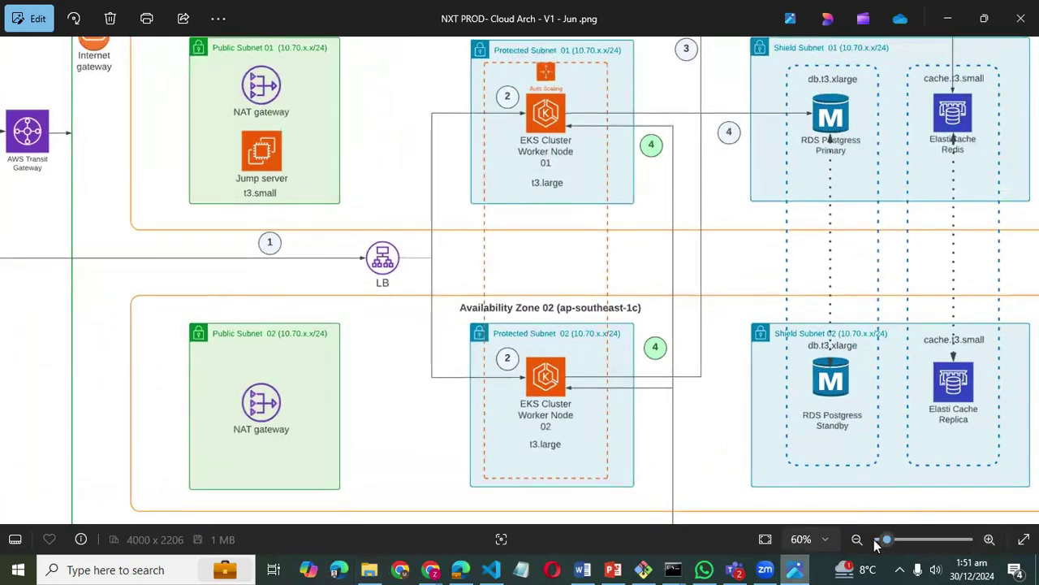
{"action": "left_click", "coordinate": [876, 539]}
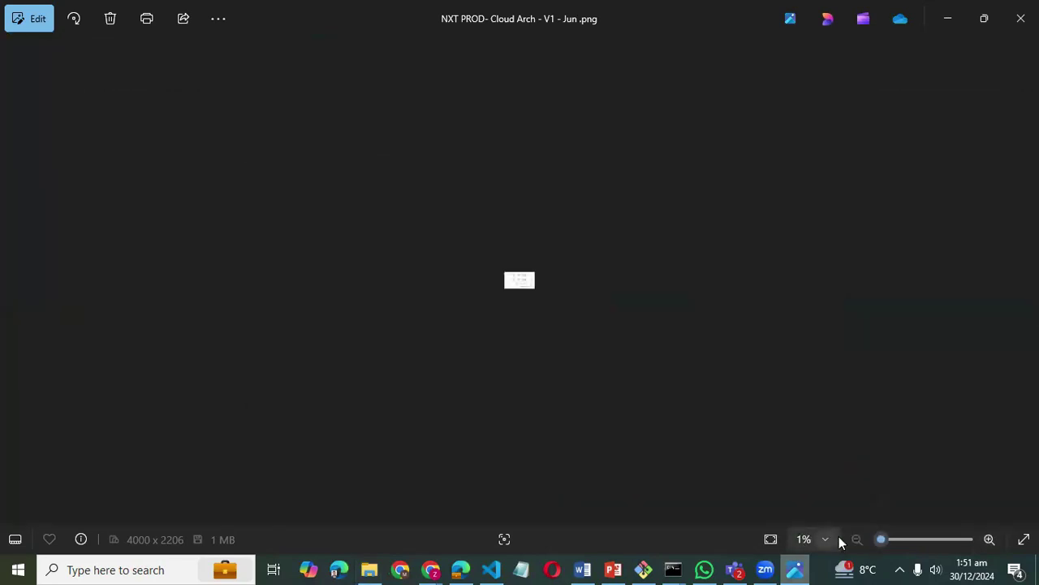
- Zoom the diagram to 50% and center both availability zones with EKS, RDS Postgres and ElastiCache
{"action": "left_click", "coordinate": [989, 539]}
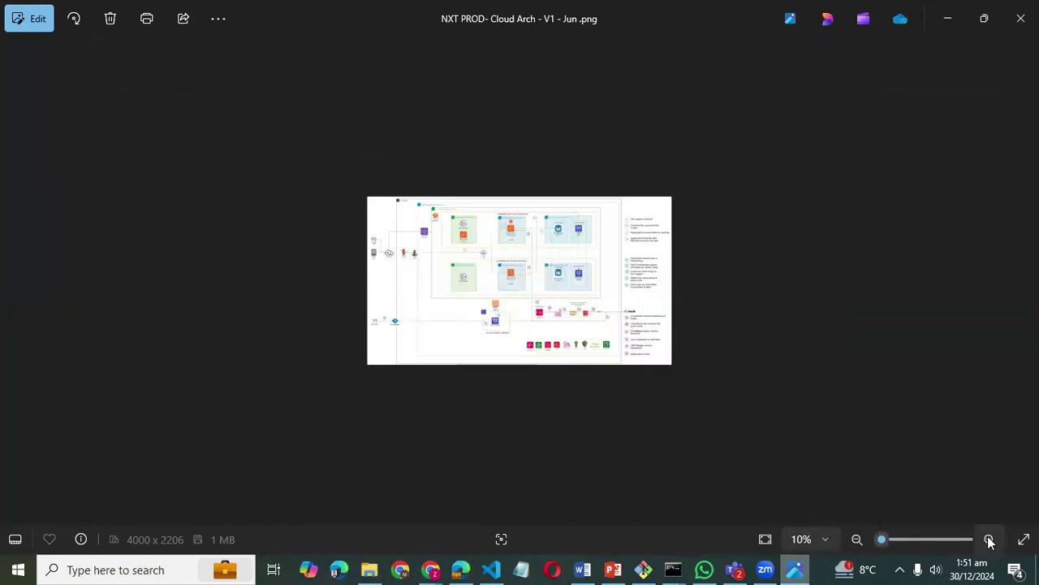
{"action": "left_click", "coordinate": [989, 539]}
{"action": "left_click", "coordinate": [989, 539]}
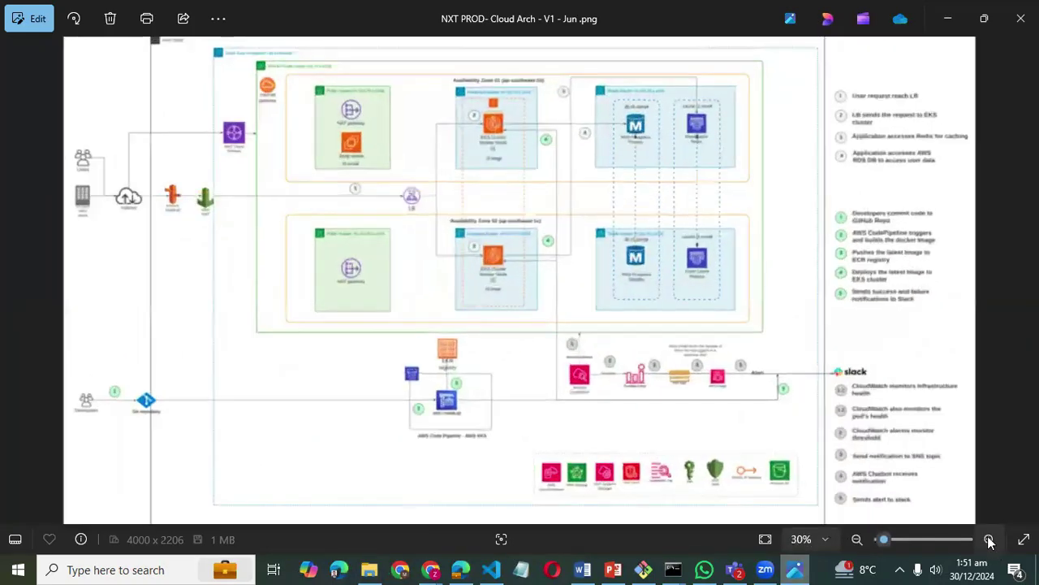
{"action": "left_click", "coordinate": [989, 539]}
{"action": "left_click_drag", "start_coordinate": [497, 269], "coordinate": [516, 379]}
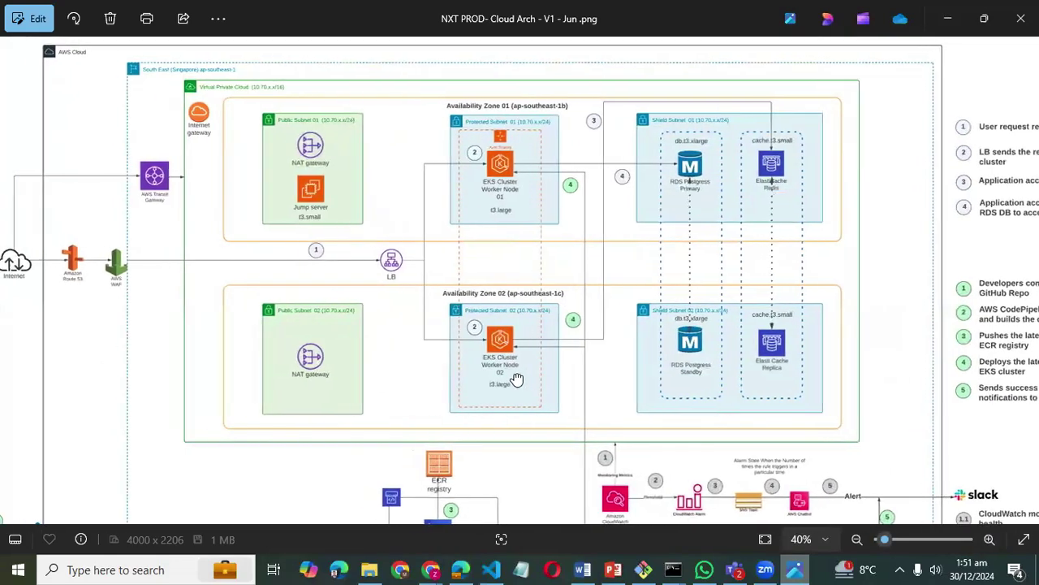
{"action": "left_click_drag", "start_coordinate": [456, 344], "coordinate": [372, 344]}
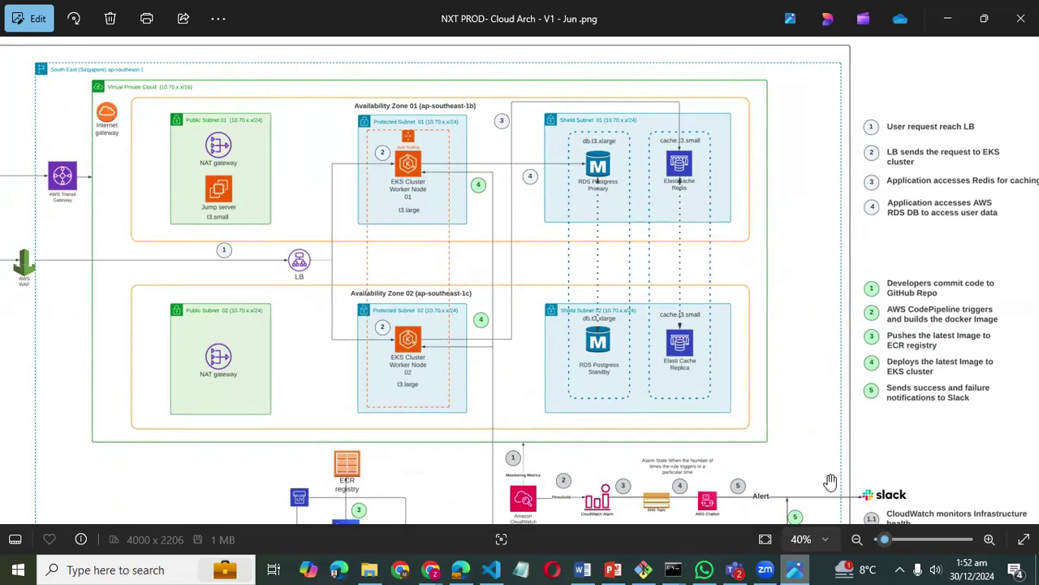
{"action": "left_click", "coordinate": [989, 539]}
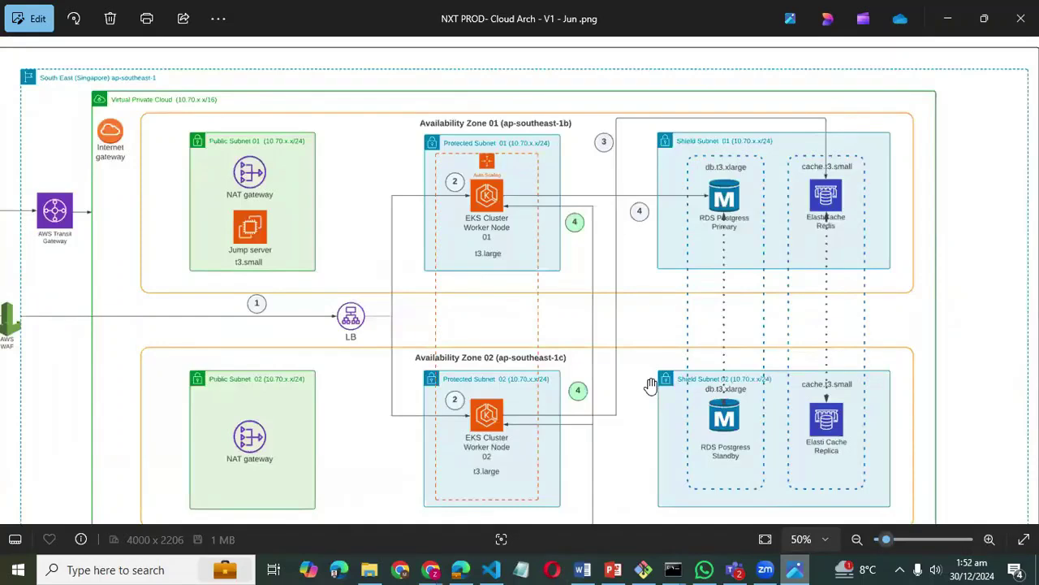
{"action": "left_click_drag", "start_coordinate": [705, 227], "coordinate": [659, 192]}
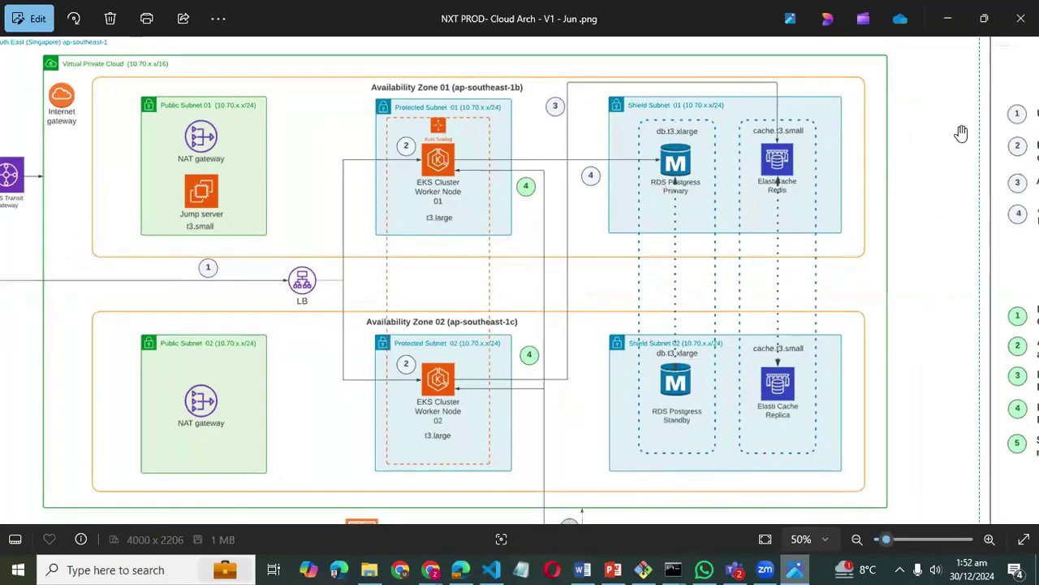
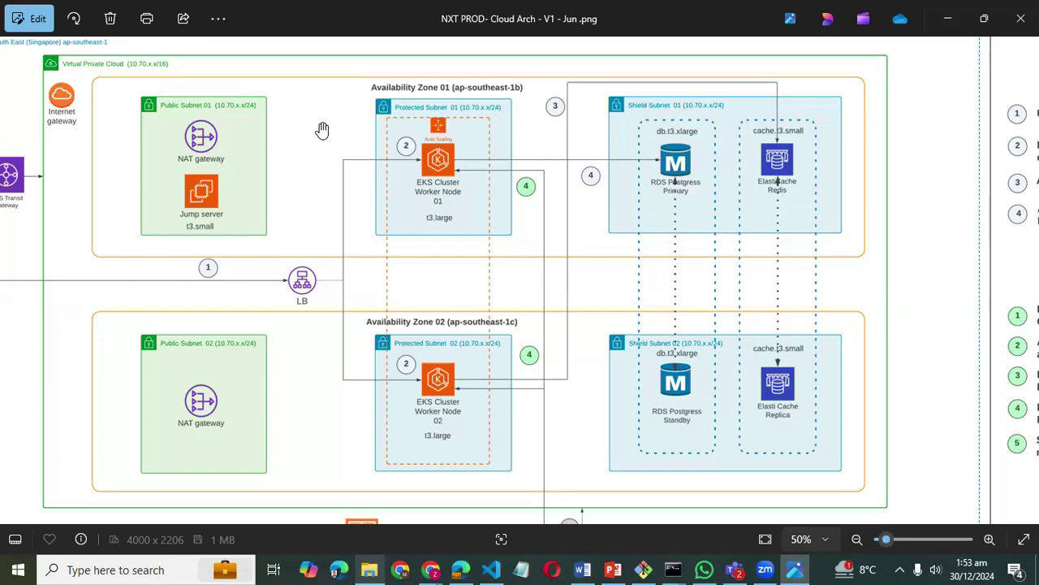
- Pan across the diagram's left edge and availability zones, then minimize the Photos viewer
{"action": "left_click_drag", "start_coordinate": [376, 173], "coordinate": [382, 208]}
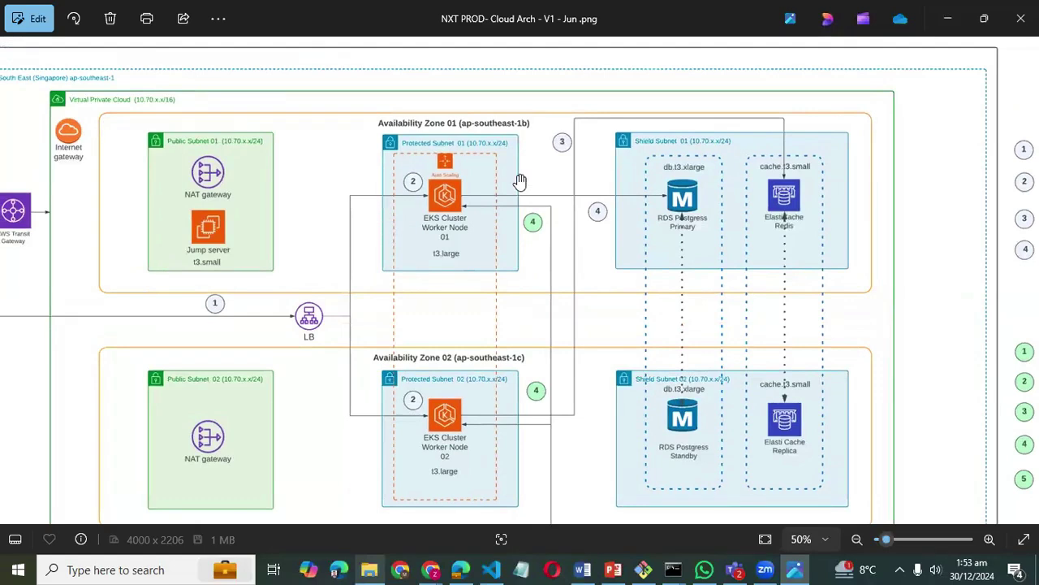
{"action": "left_click_drag", "start_coordinate": [386, 308], "coordinate": [354, 270]}
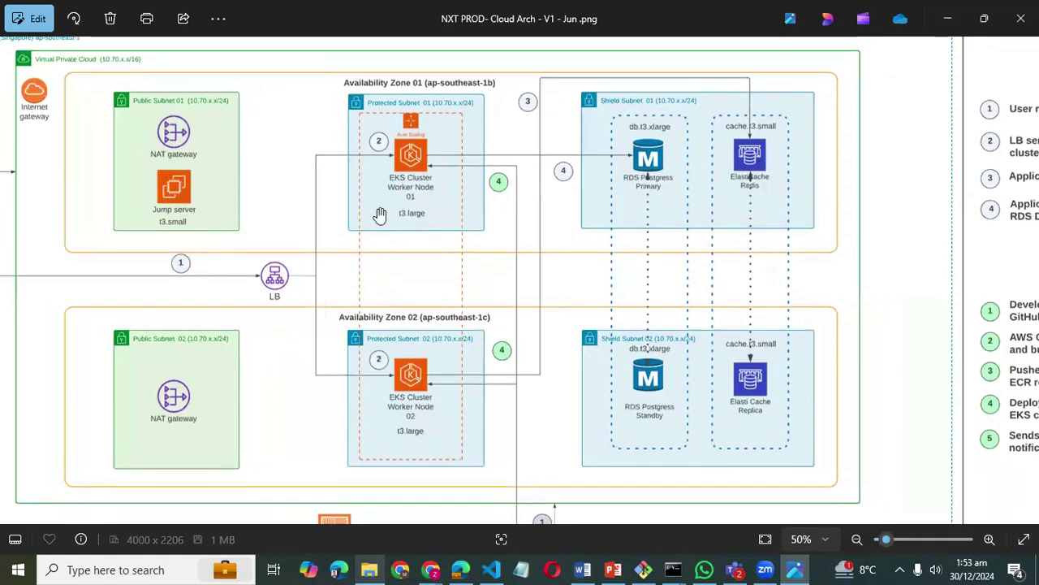
{"action": "left_click_drag", "start_coordinate": [264, 164], "coordinate": [322, 187]}
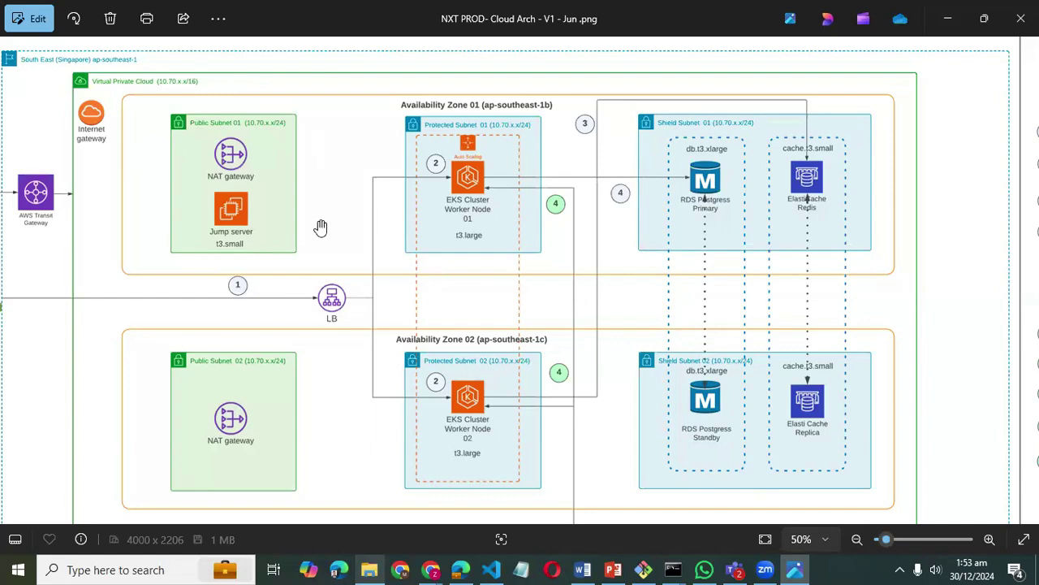
{"action": "left_click", "coordinate": [945, 14]}
- On the Launch an instance page, enter 'linux-instance-test' as the instance name
{"action": "left_click", "coordinate": [942, 10]}
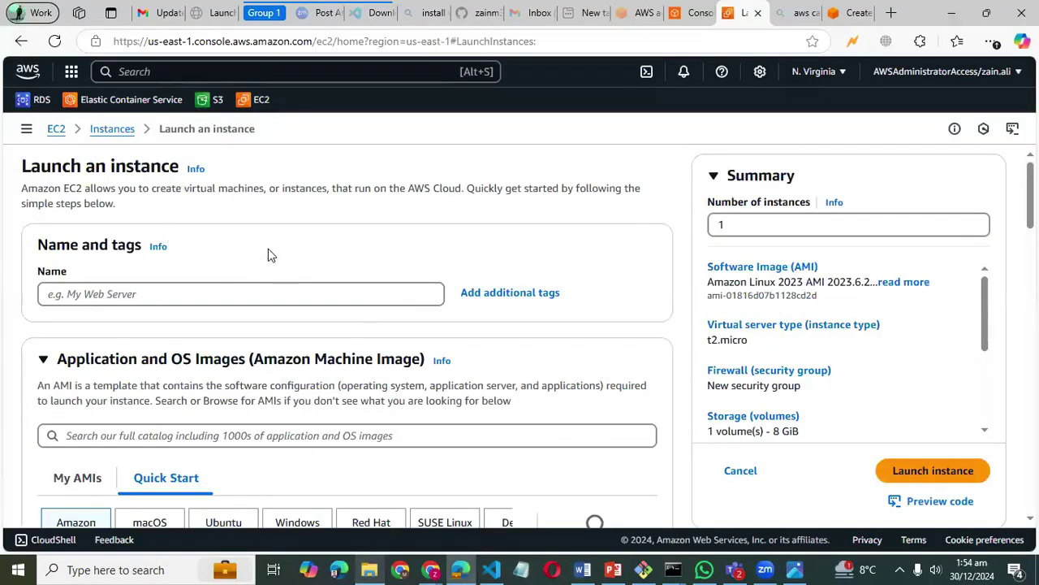
{"action": "scroll", "coordinate": [261, 252], "scroll_direction": "down", "scroll_amount": 2}
{"action": "scroll", "coordinate": [256, 252], "scroll_direction": "up", "scroll_amount": 1}
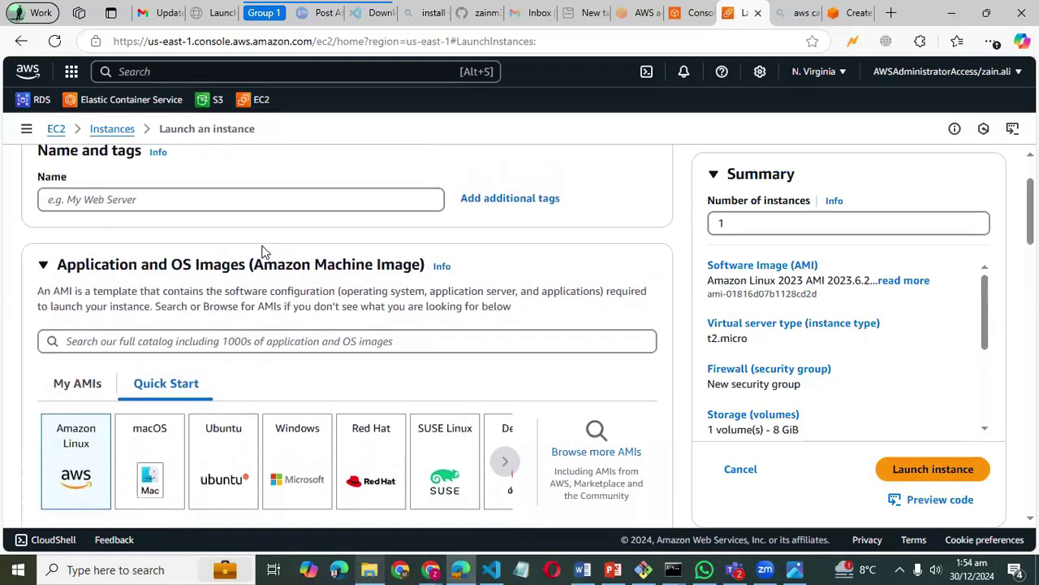
{"action": "left_click", "coordinate": [248, 234]}
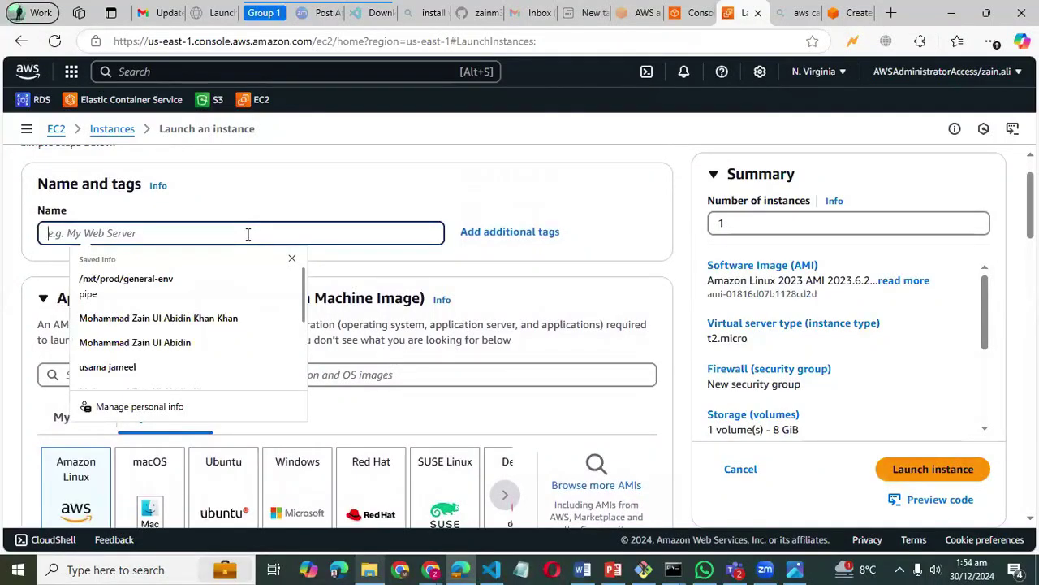
{"action": "type", "text": "linux-"}
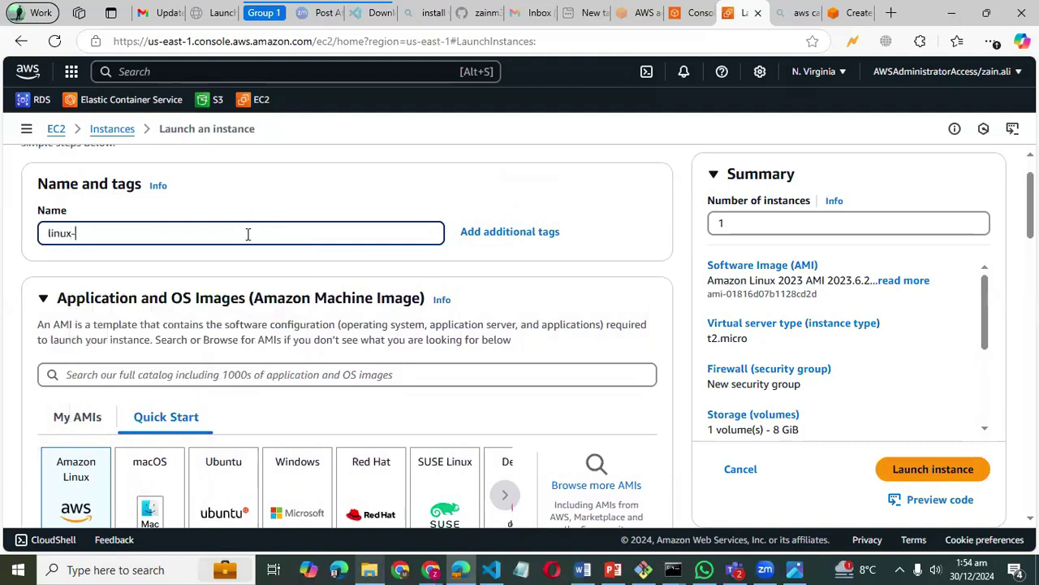
{"action": "type", "text": "instance-test"}
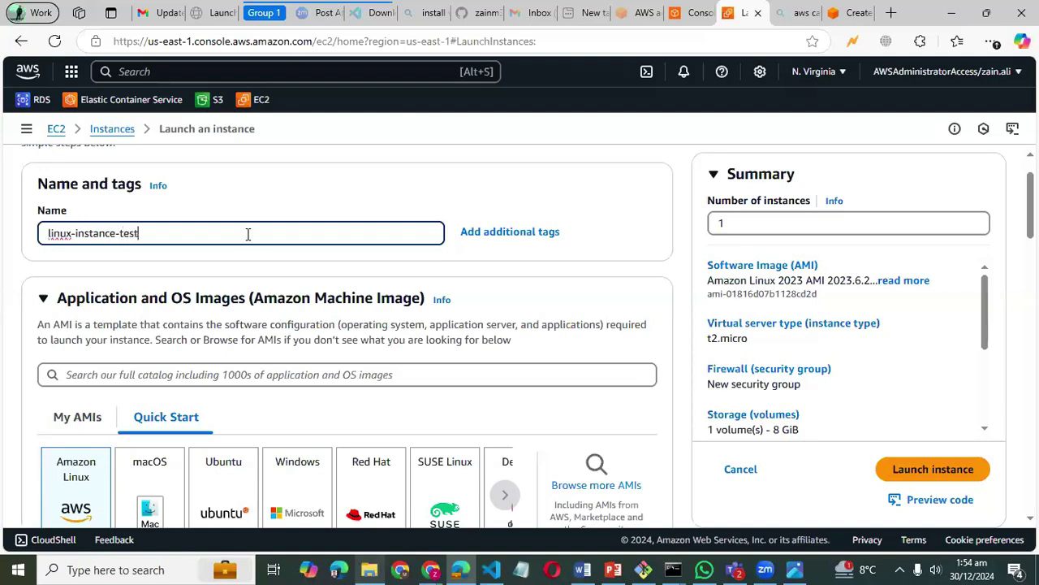
{"action": "scroll", "coordinate": [248, 234], "scroll_direction": "down", "scroll_amount": 1}
{"action": "scroll", "coordinate": [248, 234], "scroll_direction": "down", "scroll_amount": 3}
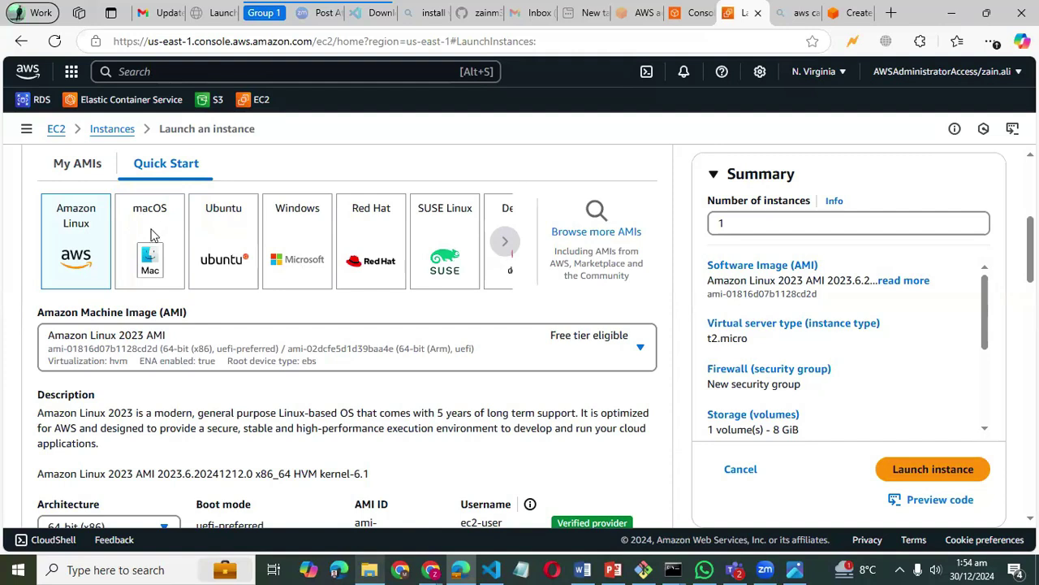
{"action": "scroll", "coordinate": [244, 341], "scroll_direction": "down", "scroll_amount": 1}
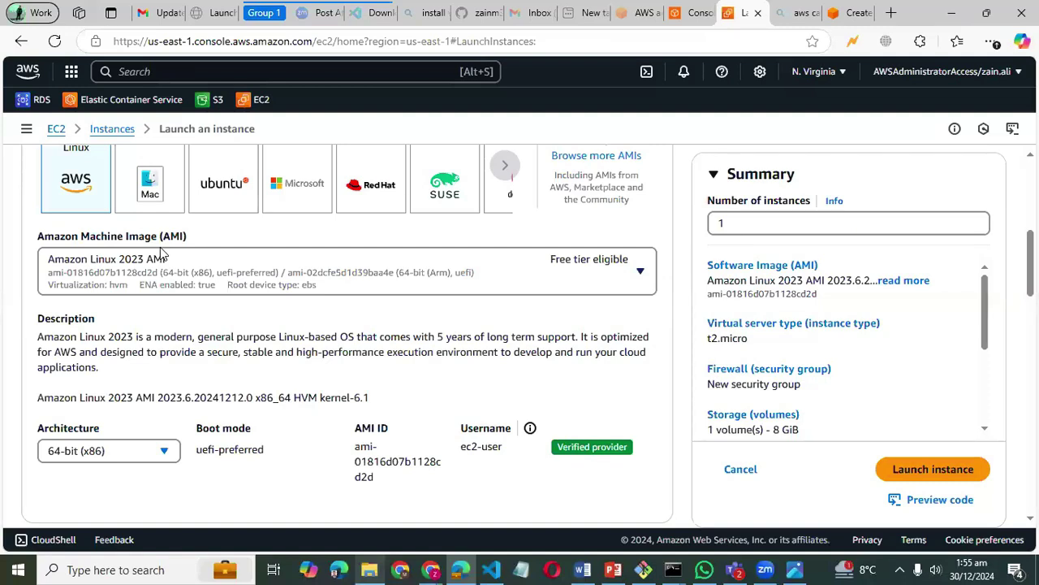
- Try the Windows Server 2025 Base image, wait out the unresponsive page, and keep Amazon Linux 2023 on t2.micro
{"action": "left_click", "coordinate": [282, 195]}
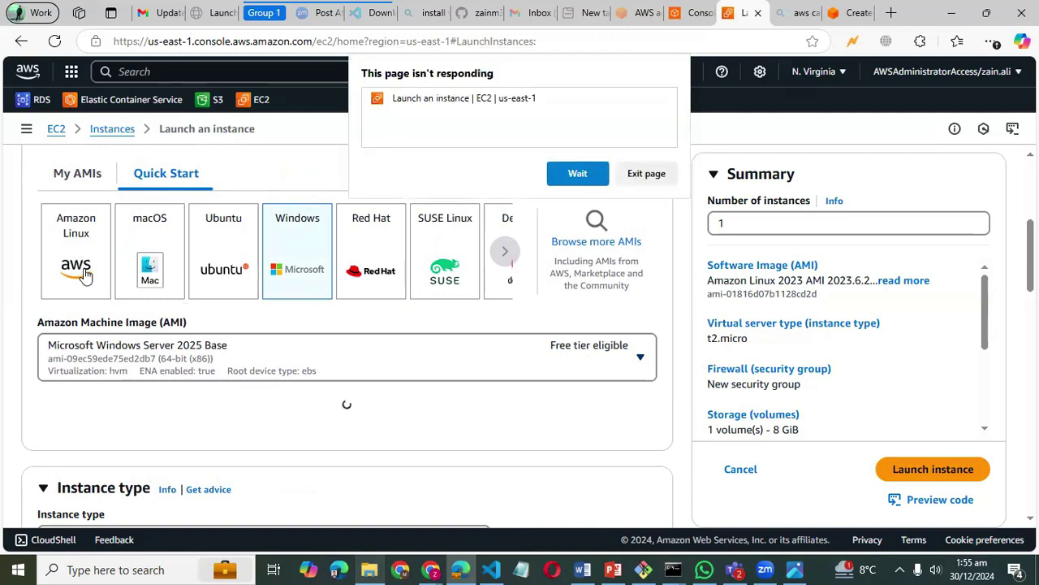
{"action": "left_click", "coordinate": [585, 174]}
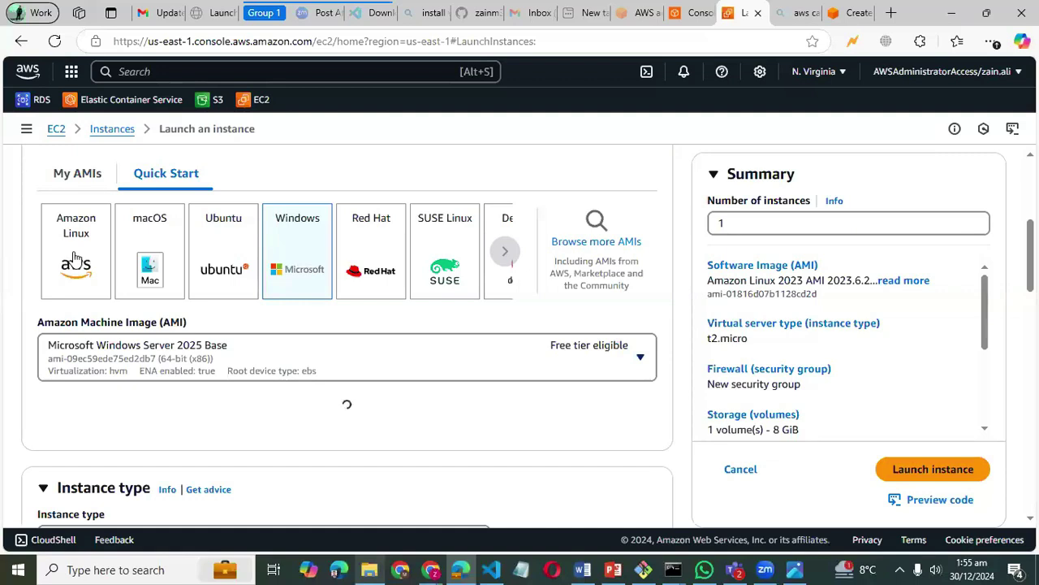
{"action": "scroll", "coordinate": [464, 441], "scroll_direction": "down", "scroll_amount": 1}
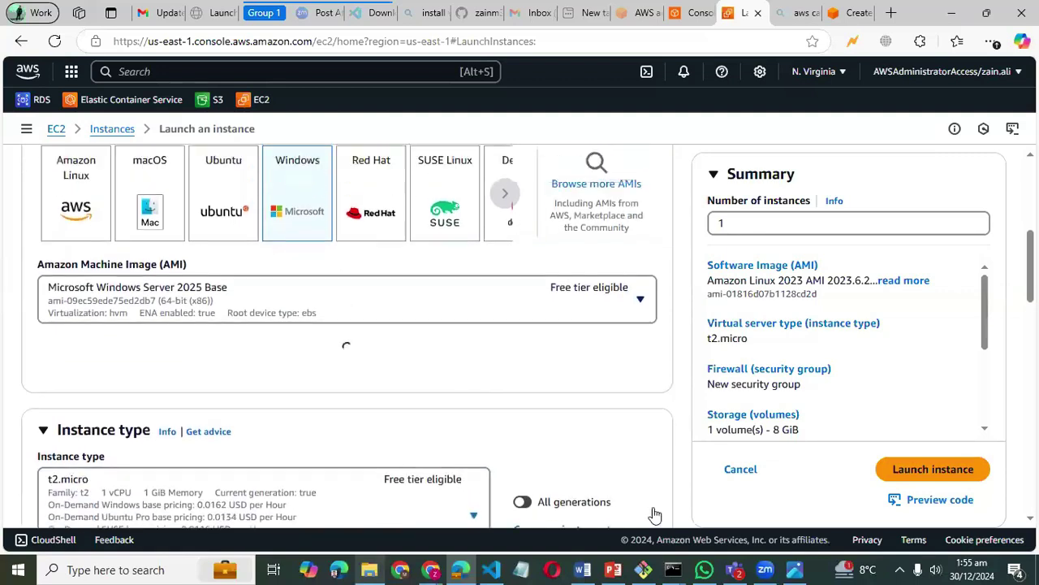
{"action": "scroll", "coordinate": [656, 515], "scroll_direction": "up", "scroll_amount": 1}
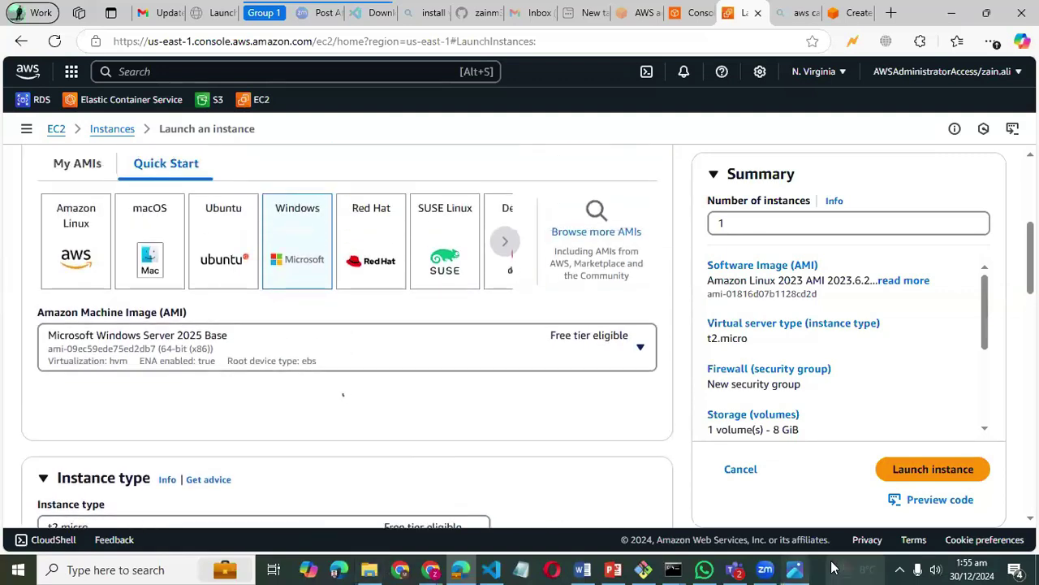
{"action": "left_click", "coordinate": [900, 569]}
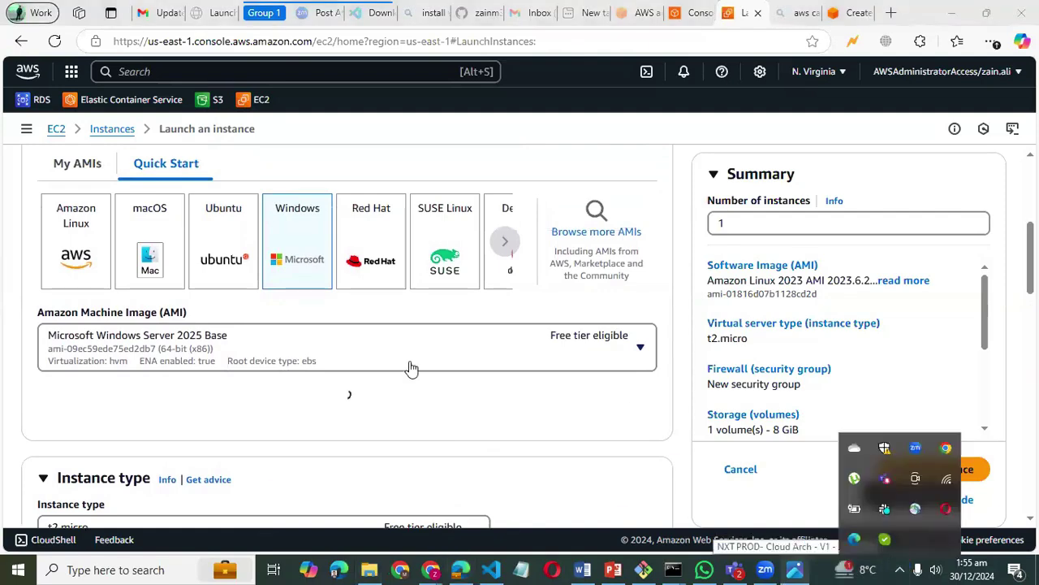
{"action": "left_click", "coordinate": [340, 406]}
{"action": "scroll", "coordinate": [342, 406], "scroll_direction": "up", "scroll_amount": 2}
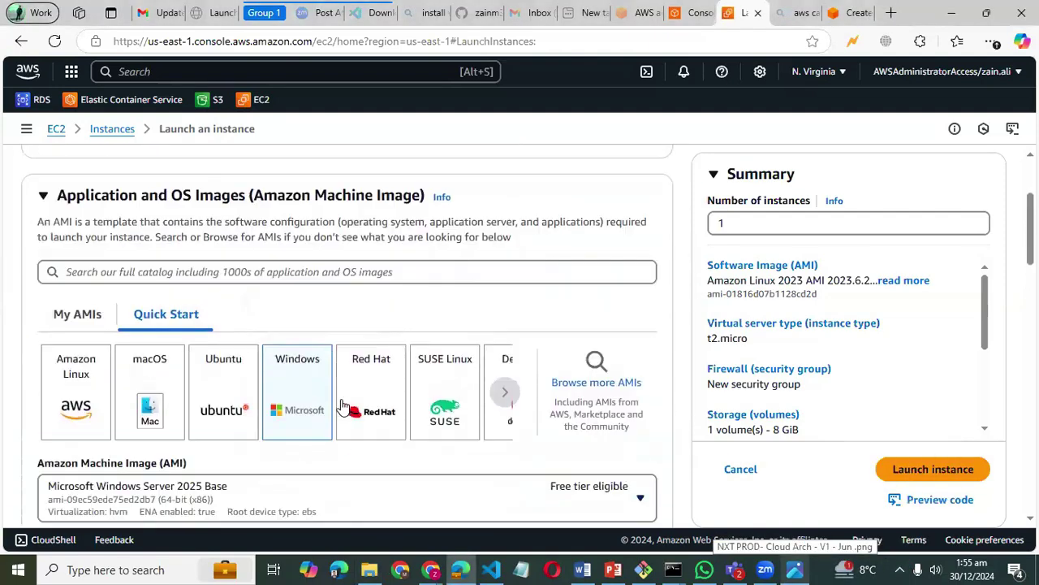
{"action": "scroll", "coordinate": [341, 404], "scroll_direction": "down", "scroll_amount": 3}
{"action": "scroll", "coordinate": [342, 403], "scroll_direction": "down", "scroll_amount": 1}
{"action": "scroll", "coordinate": [341, 404], "scroll_direction": "up", "scroll_amount": 2}
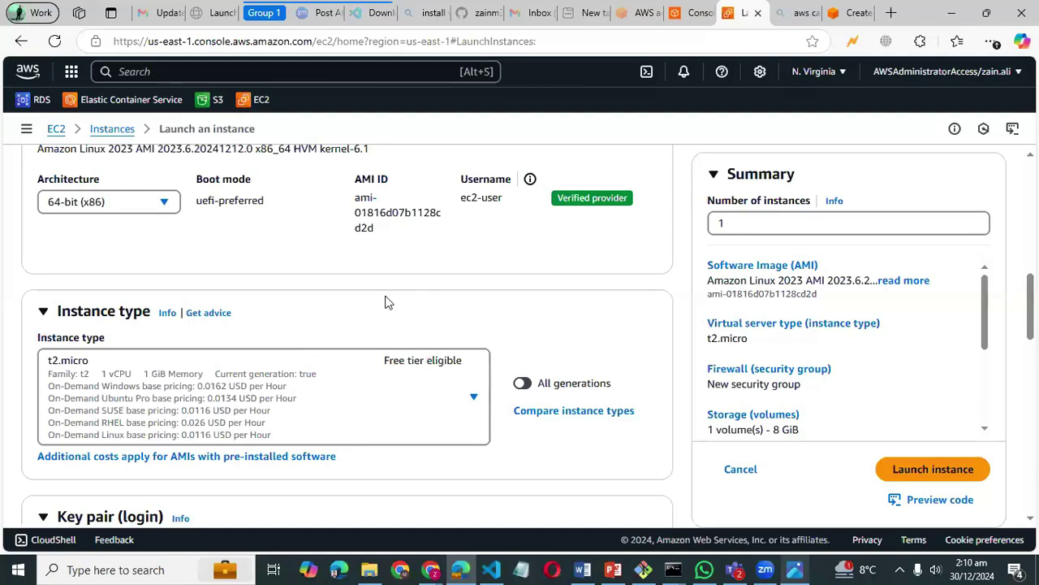
{"action": "scroll", "coordinate": [387, 302], "scroll_direction": "up", "scroll_amount": 10}
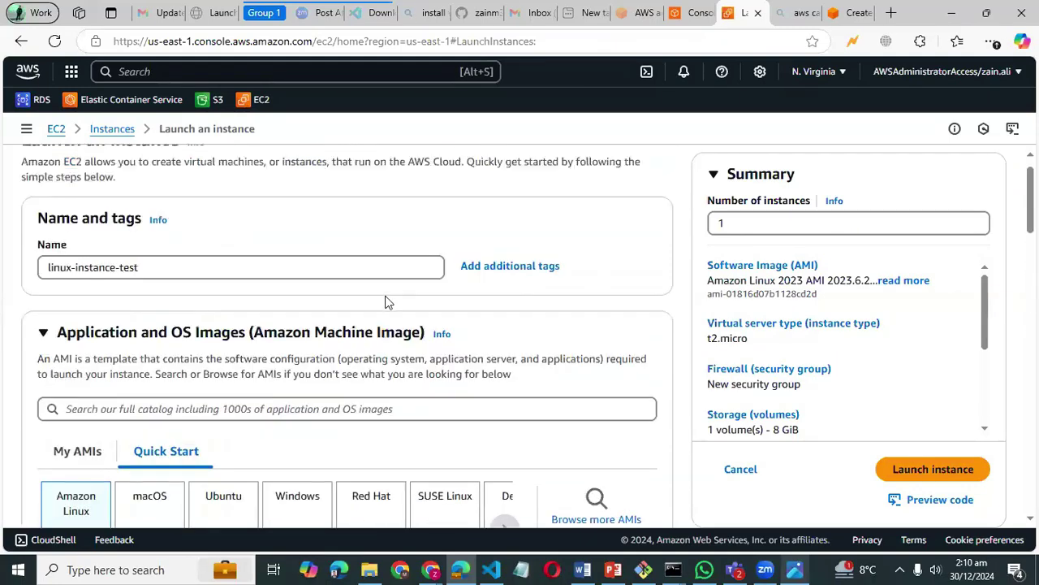
{"action": "scroll", "coordinate": [387, 302], "scroll_direction": "down", "scroll_amount": 2}
{"action": "scroll", "coordinate": [276, 217], "scroll_direction": "up", "scroll_amount": 2}
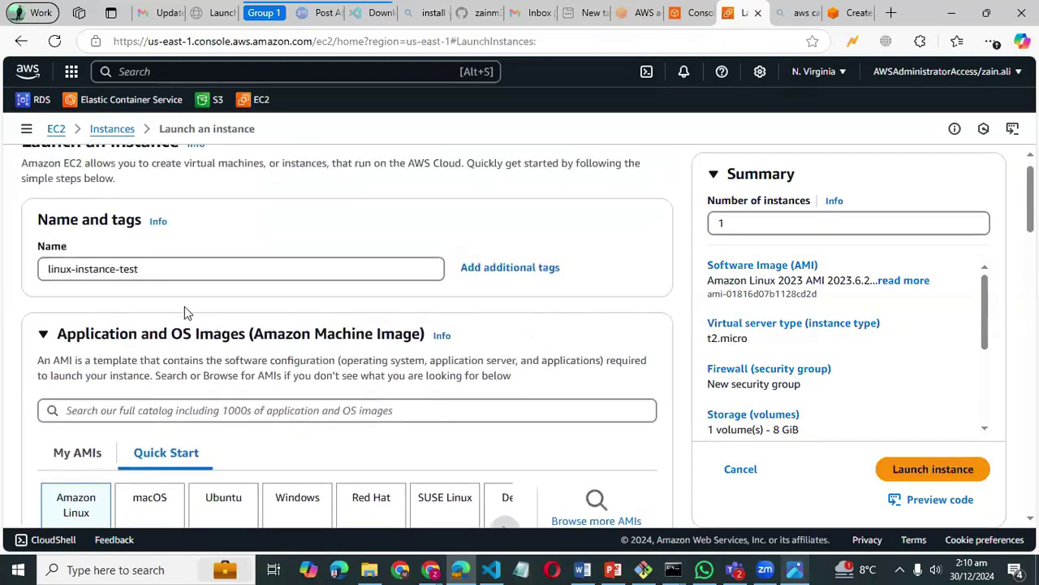
{"action": "scroll", "coordinate": [185, 306], "scroll_direction": "down", "scroll_amount": 3}
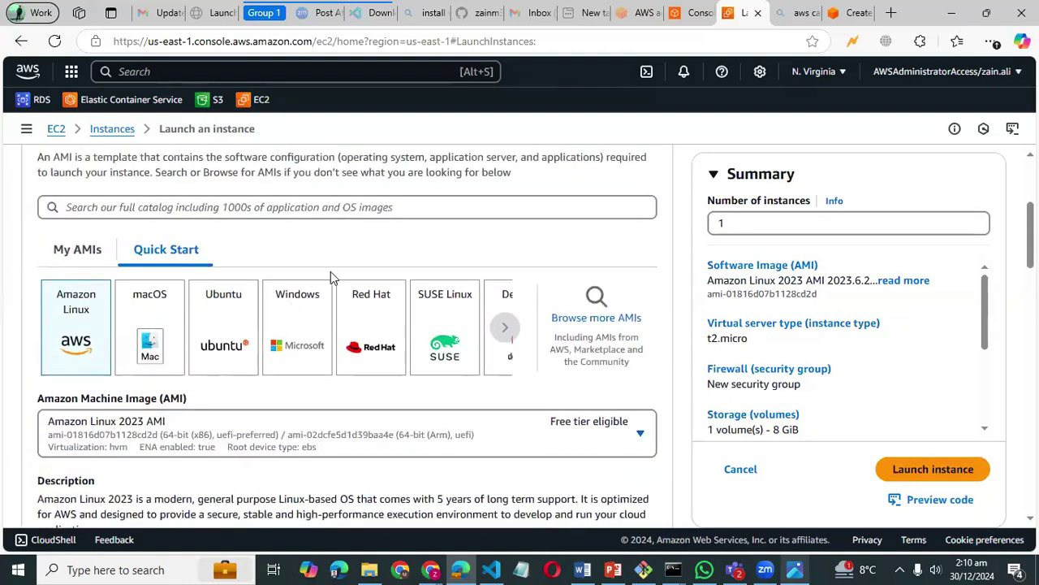
{"action": "scroll", "coordinate": [319, 269], "scroll_direction": "down", "scroll_amount": 1}
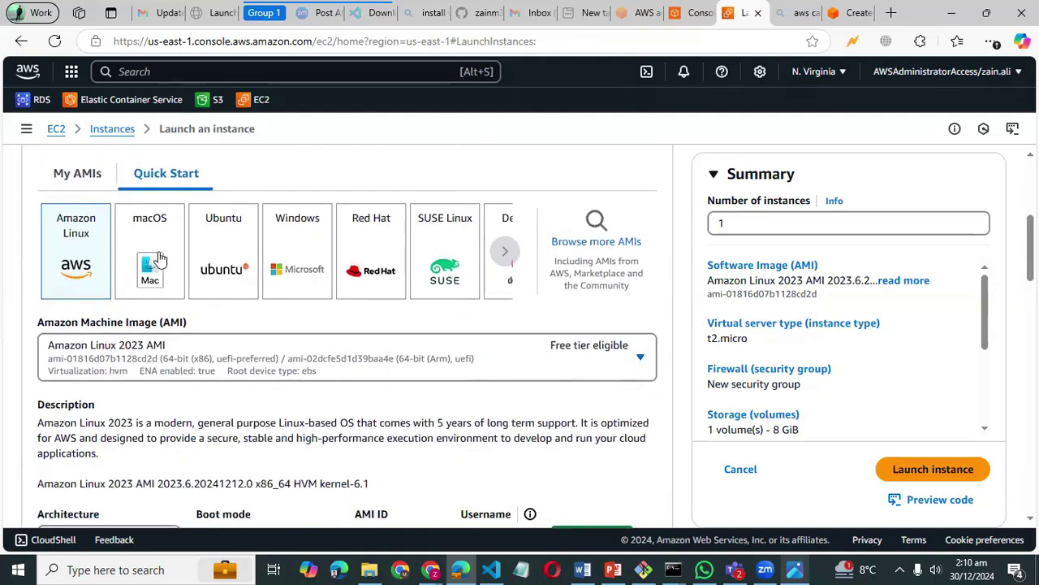
{"action": "scroll", "coordinate": [270, 339], "scroll_direction": "down", "scroll_amount": 1}
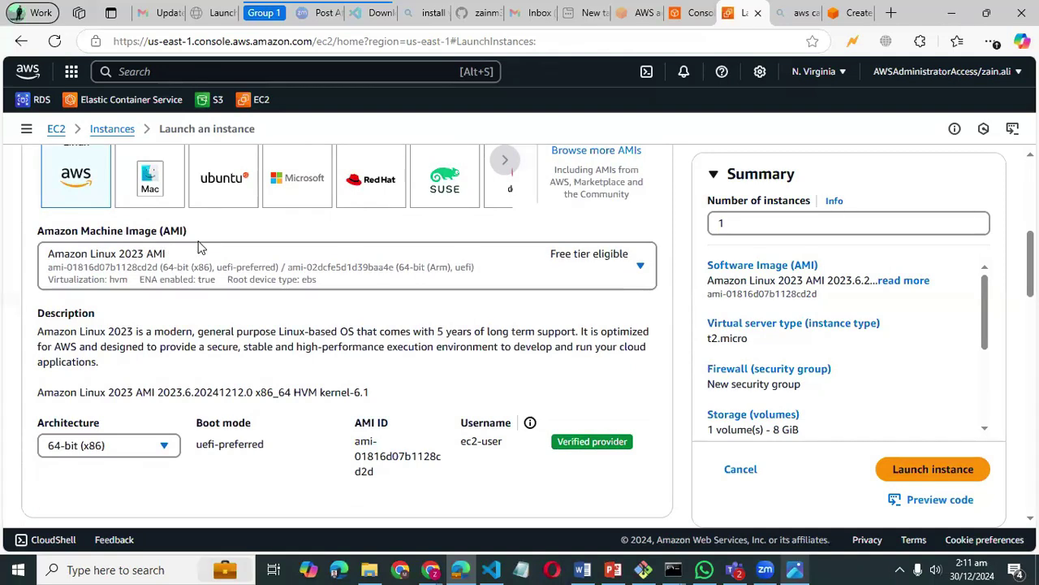
{"action": "scroll", "coordinate": [200, 248], "scroll_direction": "down", "scroll_amount": 1}
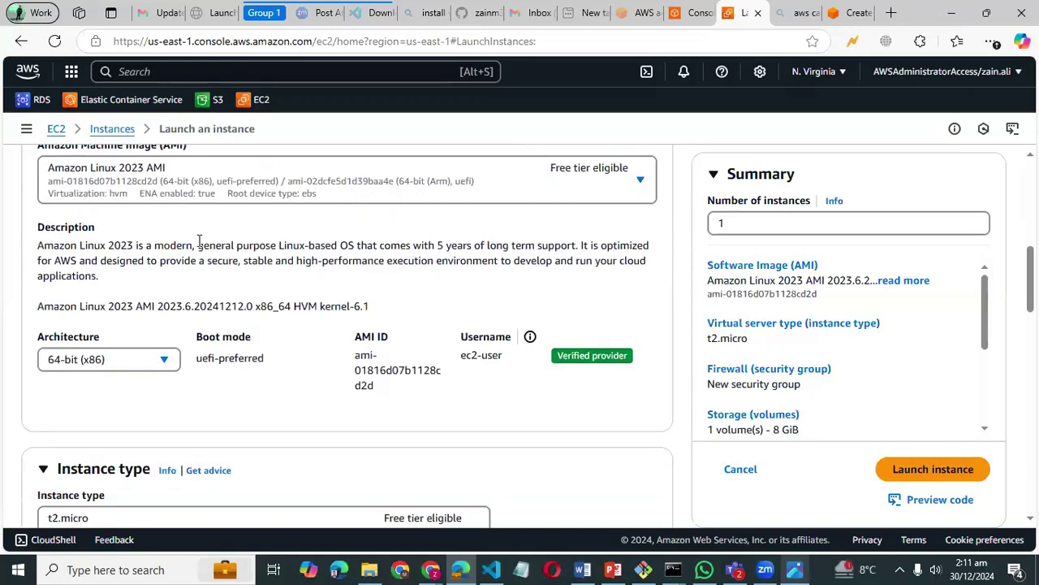
{"action": "scroll", "coordinate": [201, 247], "scroll_direction": "up", "scroll_amount": 2}
{"action": "scroll", "coordinate": [200, 248], "scroll_direction": "down", "scroll_amount": 2}
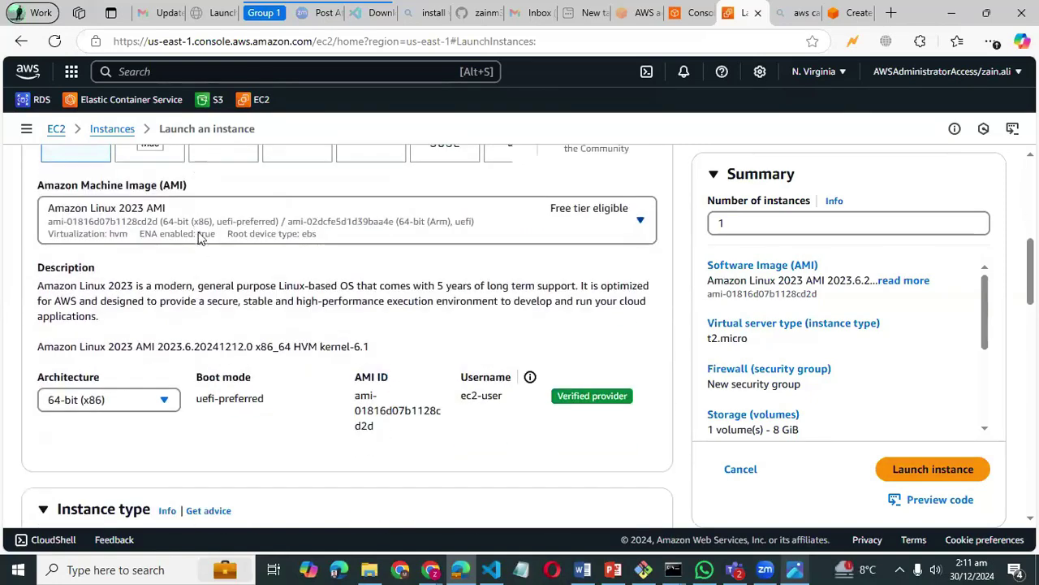
{"action": "scroll", "coordinate": [148, 225], "scroll_direction": "up", "scroll_amount": 2}
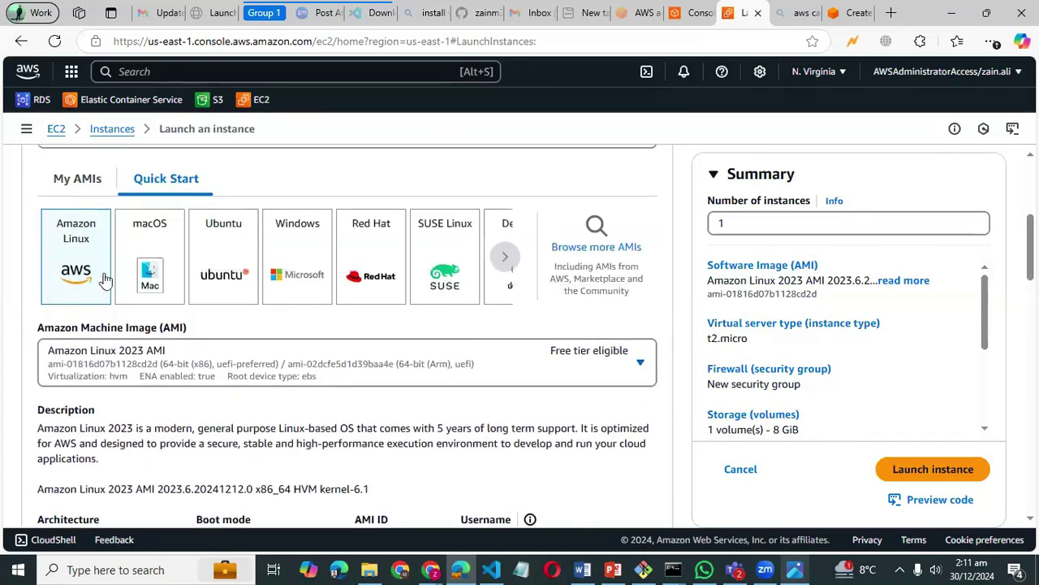
{"action": "scroll", "coordinate": [278, 370], "scroll_direction": "down", "scroll_amount": 4}
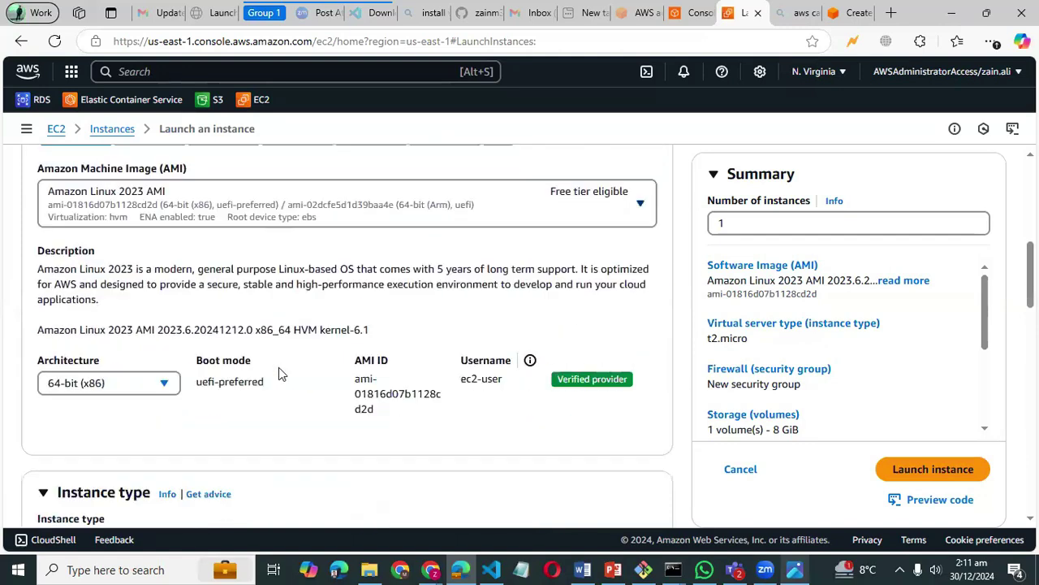
{"action": "scroll", "coordinate": [279, 367], "scroll_direction": "up", "scroll_amount": 1}
{"action": "scroll", "coordinate": [279, 367], "scroll_direction": "down", "scroll_amount": 1}
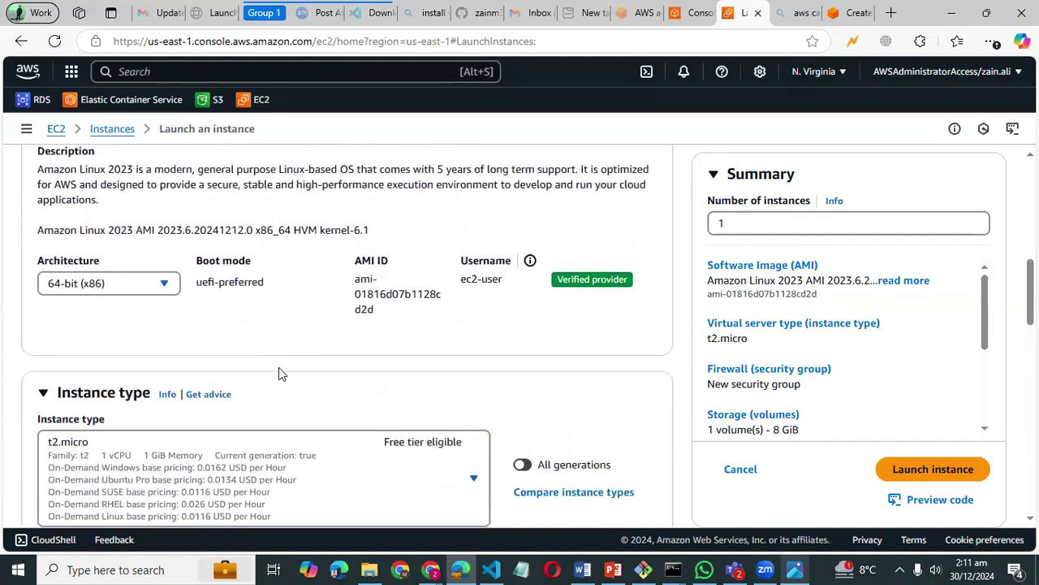
{"action": "scroll", "coordinate": [279, 367], "scroll_direction": "down", "scroll_amount": 2}
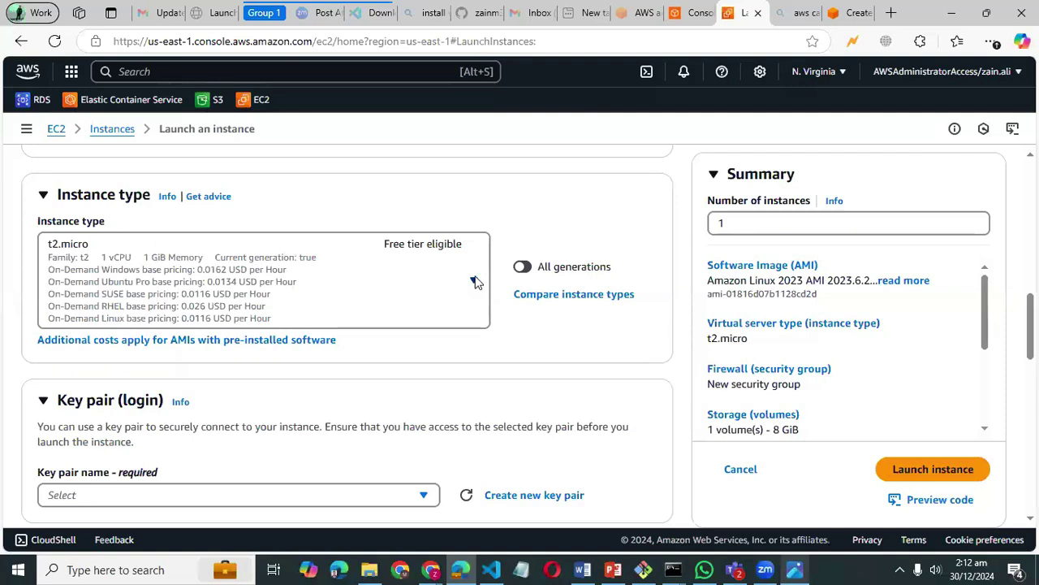
{"action": "scroll", "coordinate": [453, 295], "scroll_direction": "down", "scroll_amount": 3}
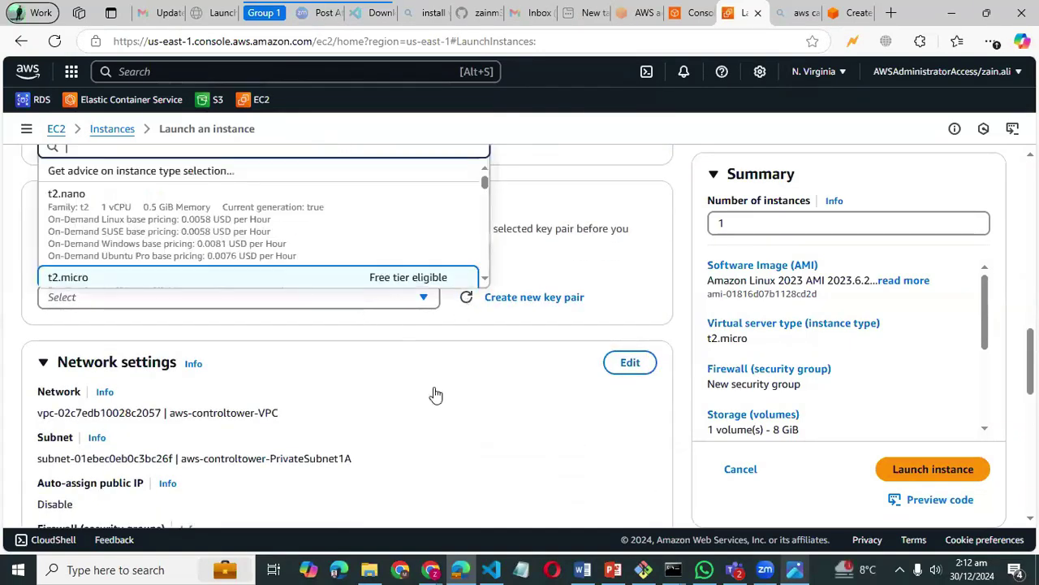
{"action": "scroll", "coordinate": [445, 395], "scroll_direction": "up", "scroll_amount": 1}
{"action": "scroll", "coordinate": [574, 338], "scroll_direction": "up", "scroll_amount": 2}
{"action": "scroll", "coordinate": [573, 338], "scroll_direction": "down", "scroll_amount": 2}
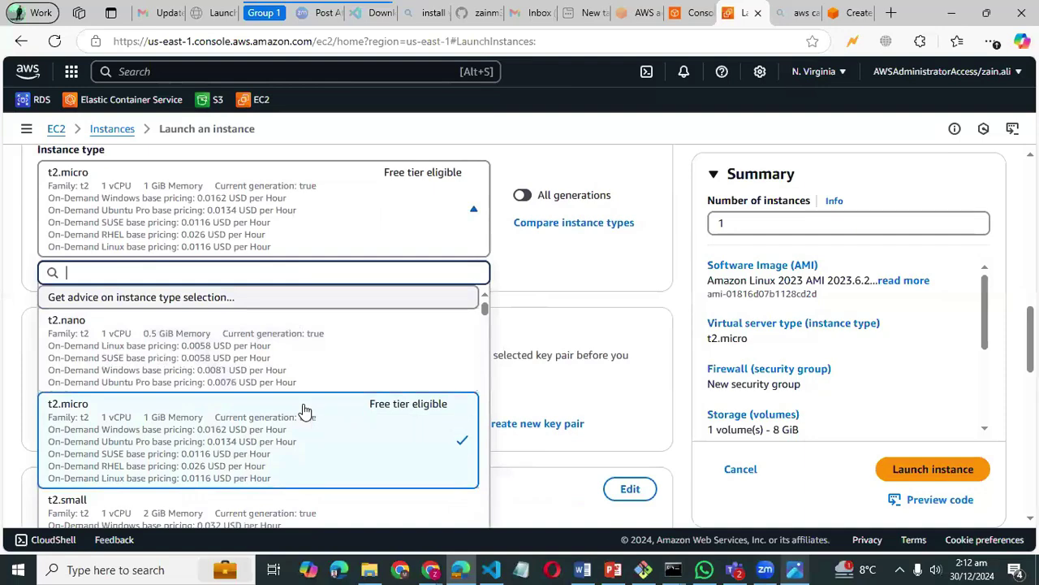
{"action": "scroll", "coordinate": [305, 411], "scroll_direction": "down", "scroll_amount": 3}
{"action": "scroll", "coordinate": [324, 372], "scroll_direction": "down", "scroll_amount": 7}
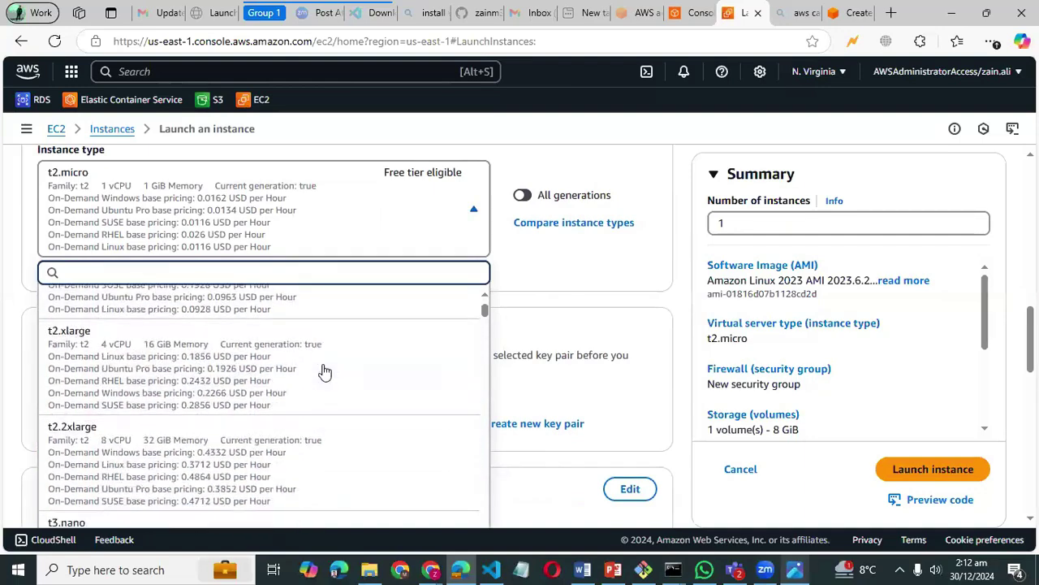
{"action": "scroll", "coordinate": [324, 371], "scroll_direction": "down", "scroll_amount": 15}
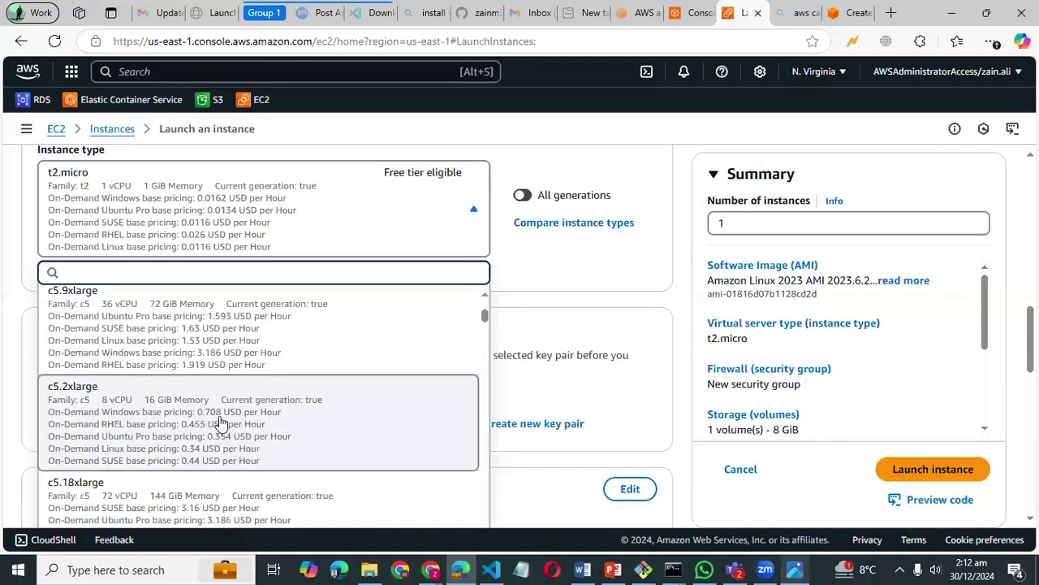
{"action": "scroll", "coordinate": [288, 422], "scroll_direction": "up", "scroll_amount": 3}
{"action": "left_click", "coordinate": [591, 295]}
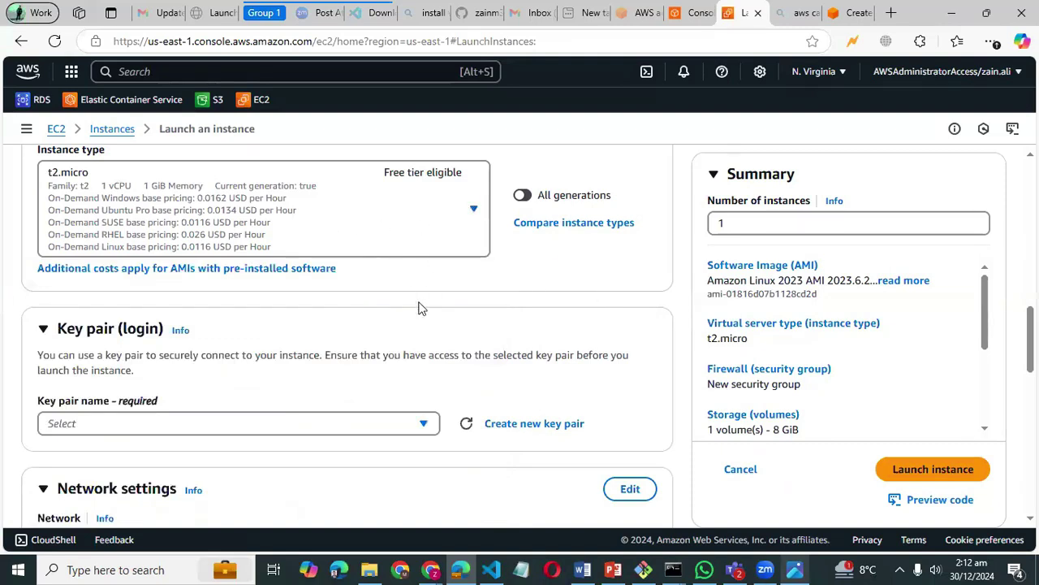
{"action": "scroll", "coordinate": [419, 308], "scroll_direction": "up", "scroll_amount": 1}
{"action": "scroll", "coordinate": [421, 308], "scroll_direction": "up", "scroll_amount": 1}
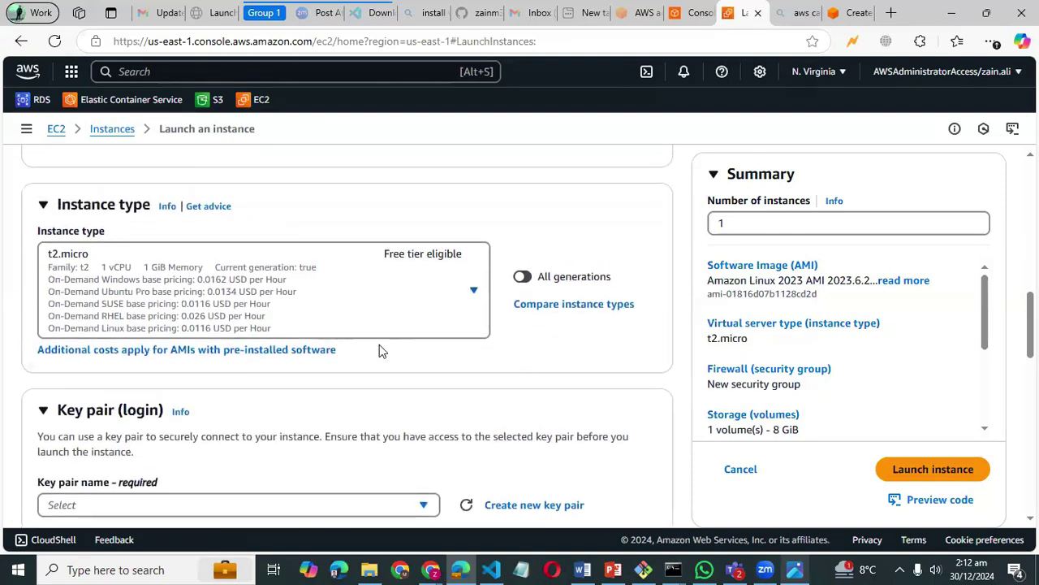
{"action": "scroll", "coordinate": [379, 344], "scroll_direction": "down", "scroll_amount": 2}
{"action": "scroll", "coordinate": [465, 318], "scroll_direction": "down", "scroll_amount": 3}
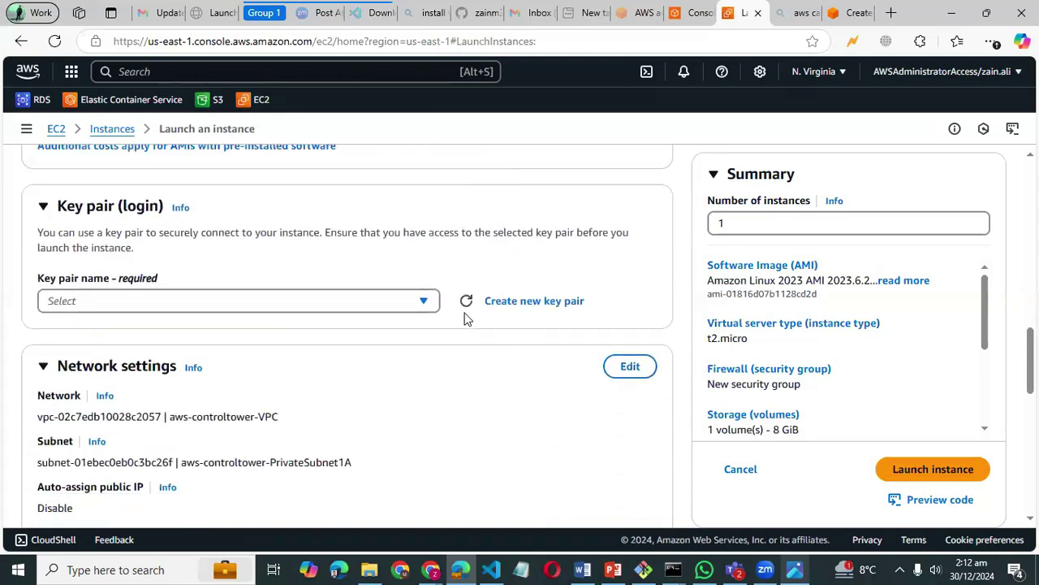
{"action": "scroll", "coordinate": [465, 318], "scroll_direction": "down", "scroll_amount": 1}
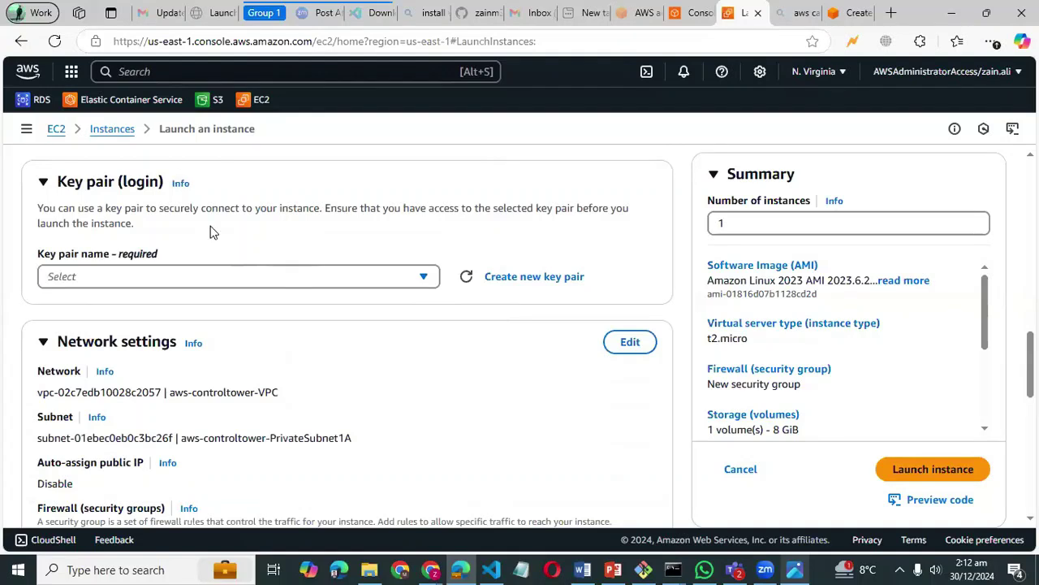
{"action": "scroll", "coordinate": [322, 257], "scroll_direction": "up", "scroll_amount": 3}
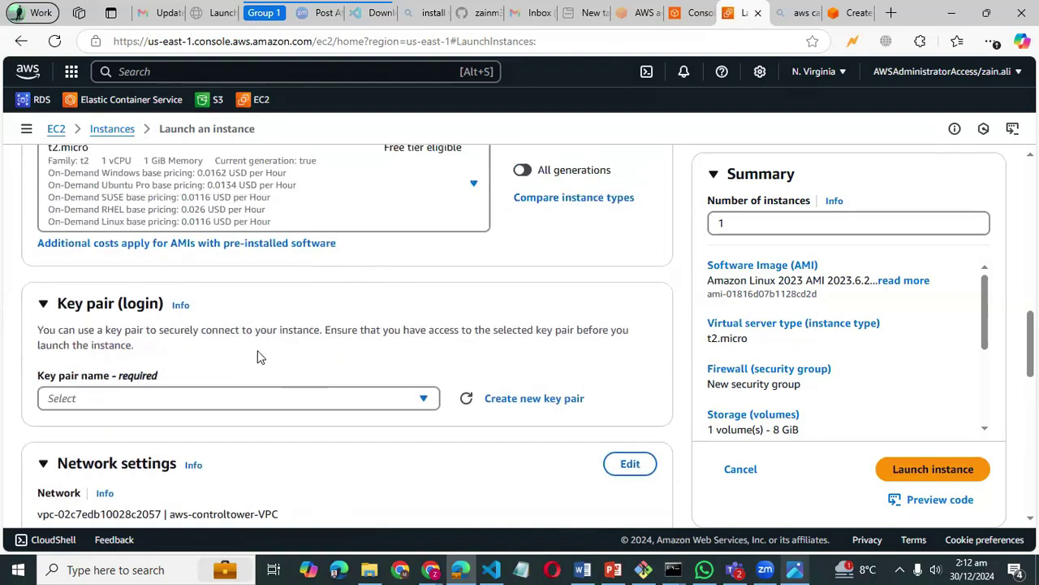
{"action": "scroll", "coordinate": [256, 358], "scroll_direction": "down", "scroll_amount": 1}
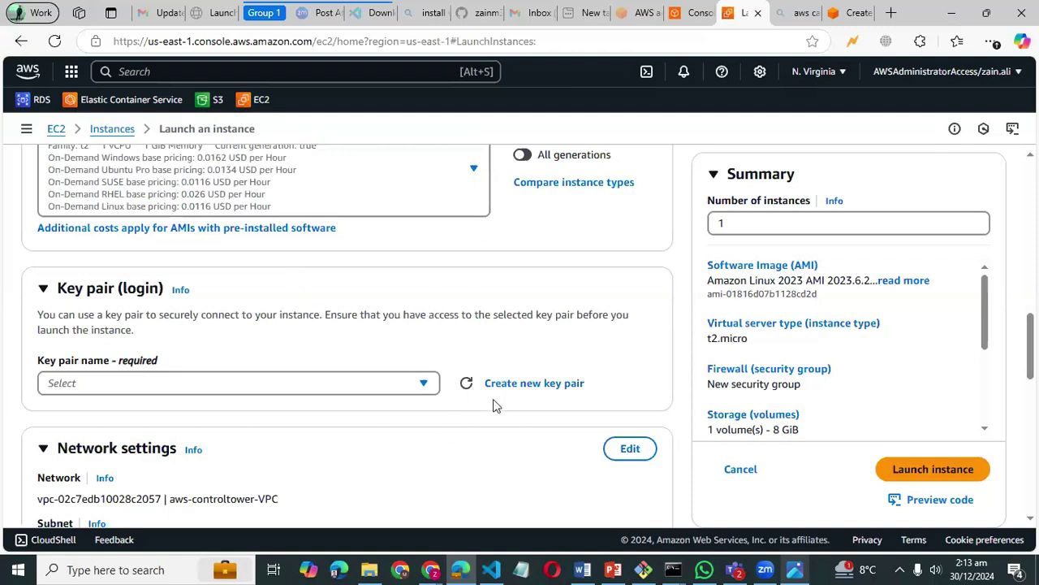
- Create the RSA .pem key pair 'test-kp', downloading test-kp (2).pem and selecting it for login
{"action": "left_click", "coordinate": [536, 384]}
{"action": "scroll", "coordinate": [536, 393], "scroll_direction": "down", "scroll_amount": 1}
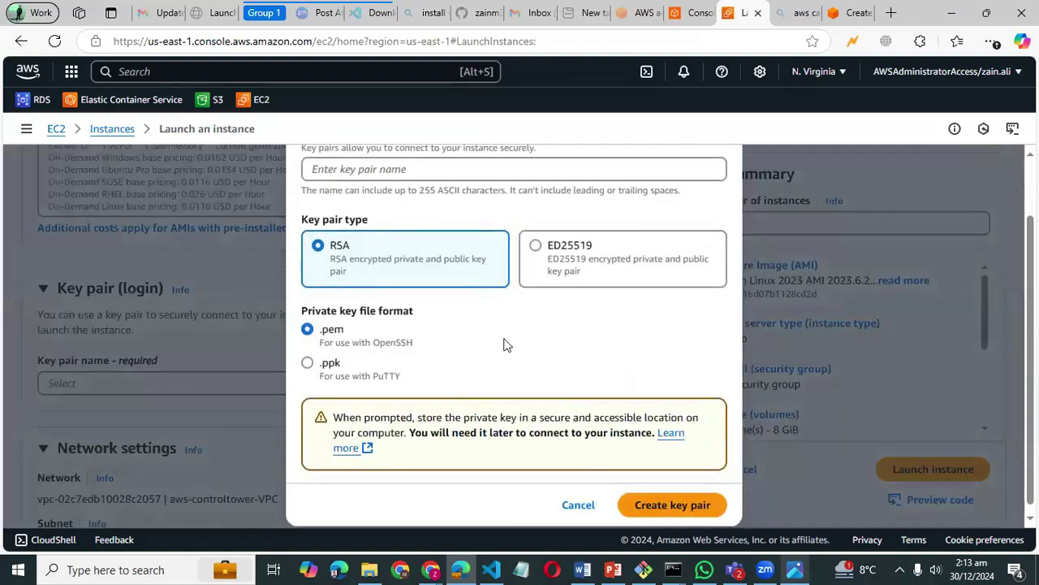
{"action": "scroll", "coordinate": [498, 332], "scroll_direction": "up", "scroll_amount": 1}
{"action": "left_click", "coordinate": [389, 240]}
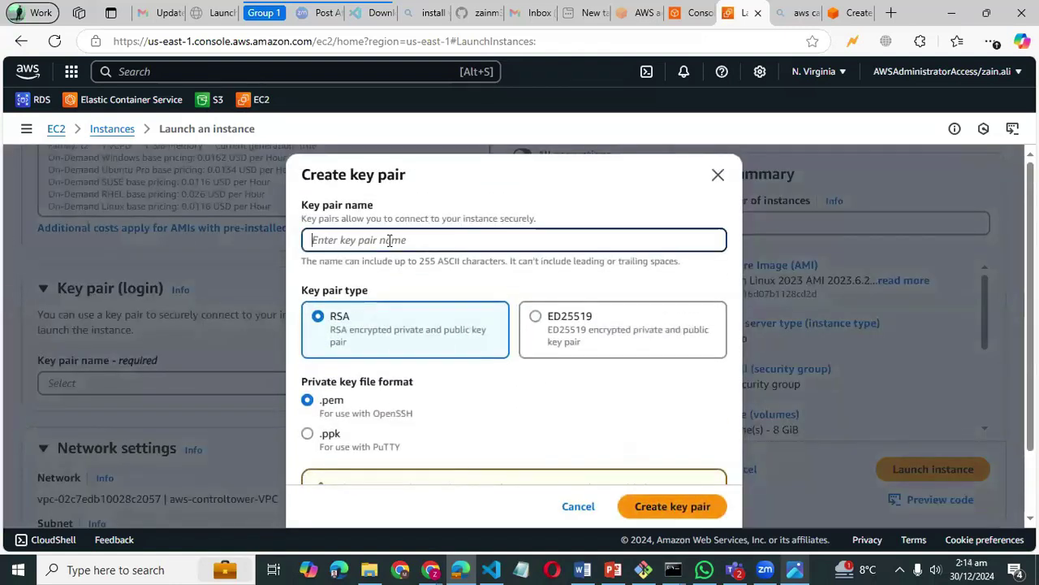
{"action": "type", "text": "tes"}
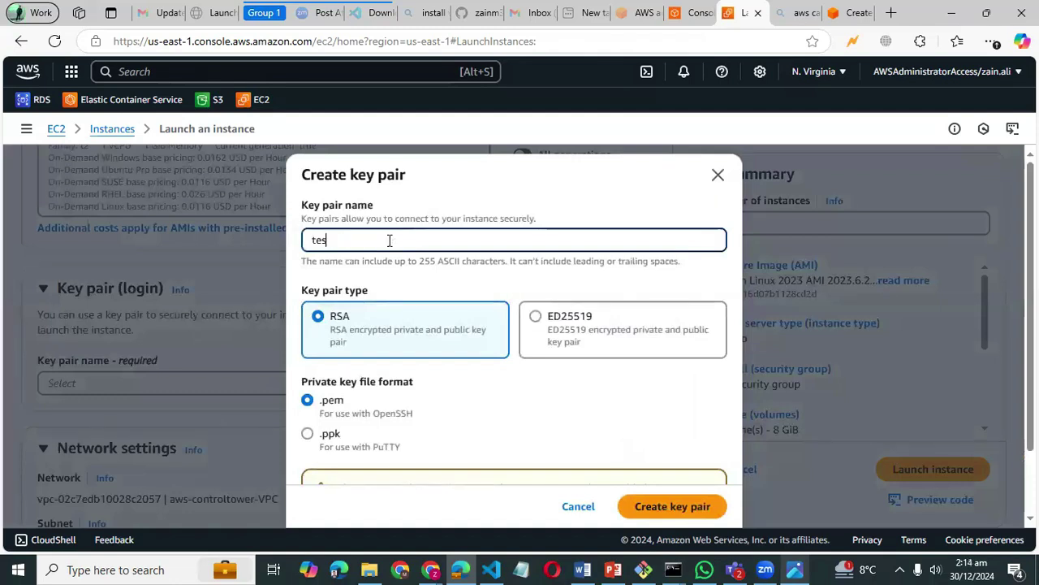
{"action": "type", "text": "t-kp"}
{"action": "scroll", "coordinate": [389, 239], "scroll_direction": "down", "scroll_amount": 1}
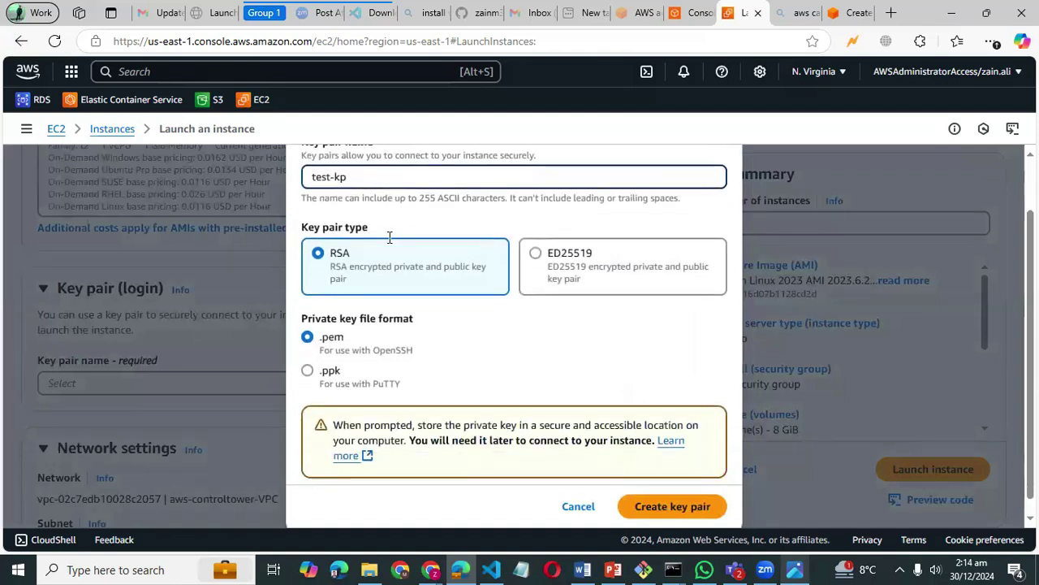
{"action": "scroll", "coordinate": [389, 239], "scroll_direction": "up", "scroll_amount": 1}
{"action": "scroll", "coordinate": [388, 236], "scroll_direction": "down", "scroll_amount": 1}
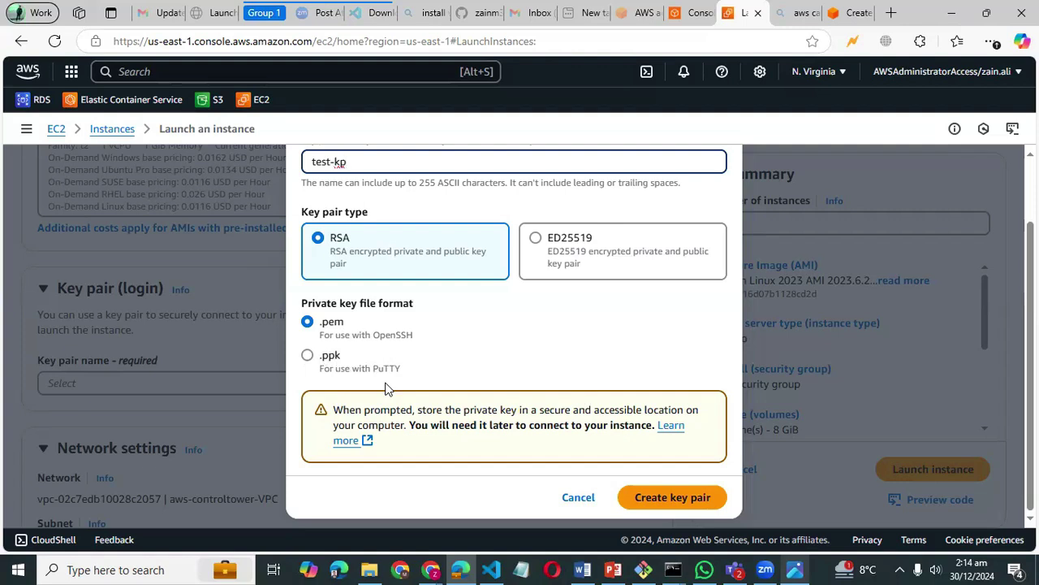
{"action": "scroll", "coordinate": [429, 354], "scroll_direction": "up", "scroll_amount": 2}
{"action": "scroll", "coordinate": [430, 353], "scroll_direction": "down", "scroll_amount": 2}
{"action": "left_click", "coordinate": [674, 500]}
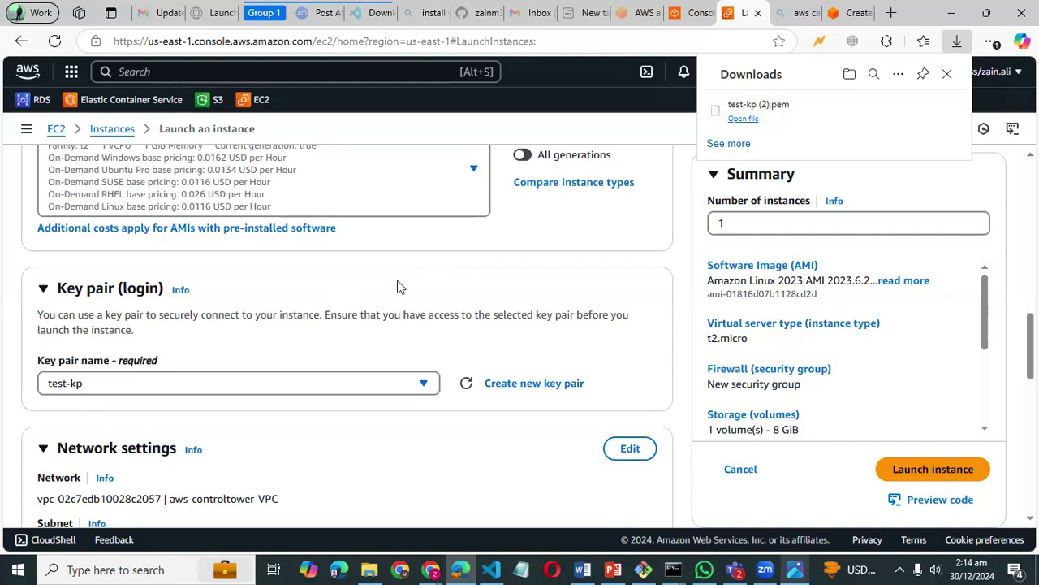
- Edit network settings and keep aws-controltower-VPC (172.31.0.0/16) as the instance's VPC
{"action": "scroll", "coordinate": [397, 280], "scroll_direction": "down", "scroll_amount": 1}
{"action": "scroll", "coordinate": [397, 285], "scroll_direction": "down", "scroll_amount": 3}
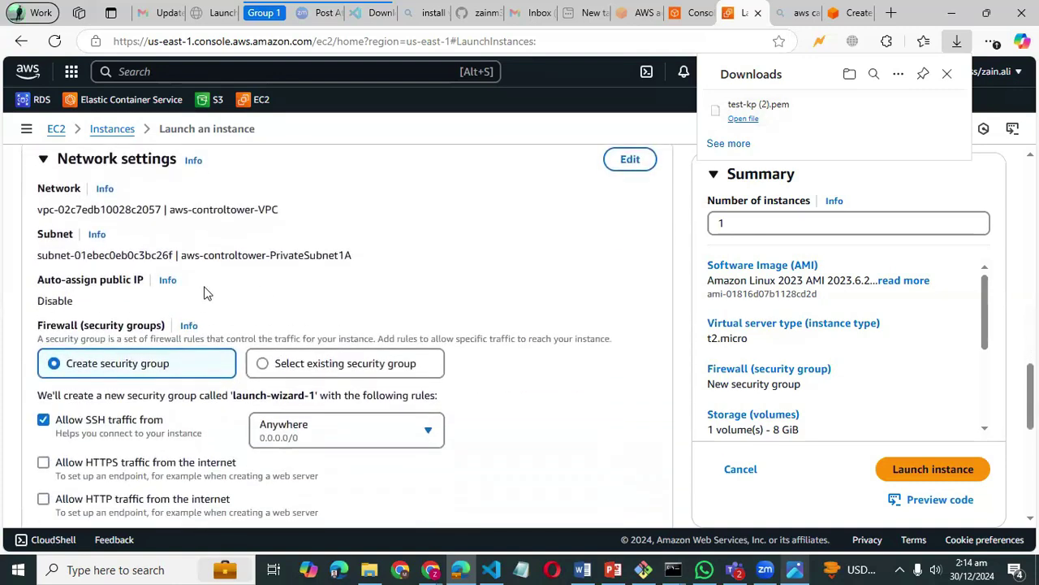
{"action": "scroll", "coordinate": [204, 290], "scroll_direction": "up", "scroll_amount": 1}
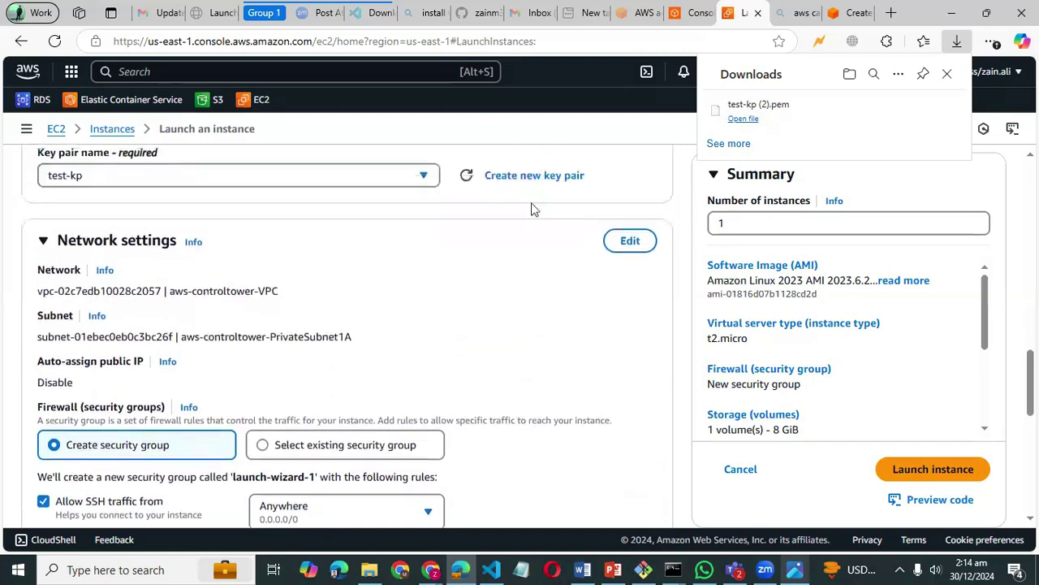
{"action": "left_click", "coordinate": [631, 241]}
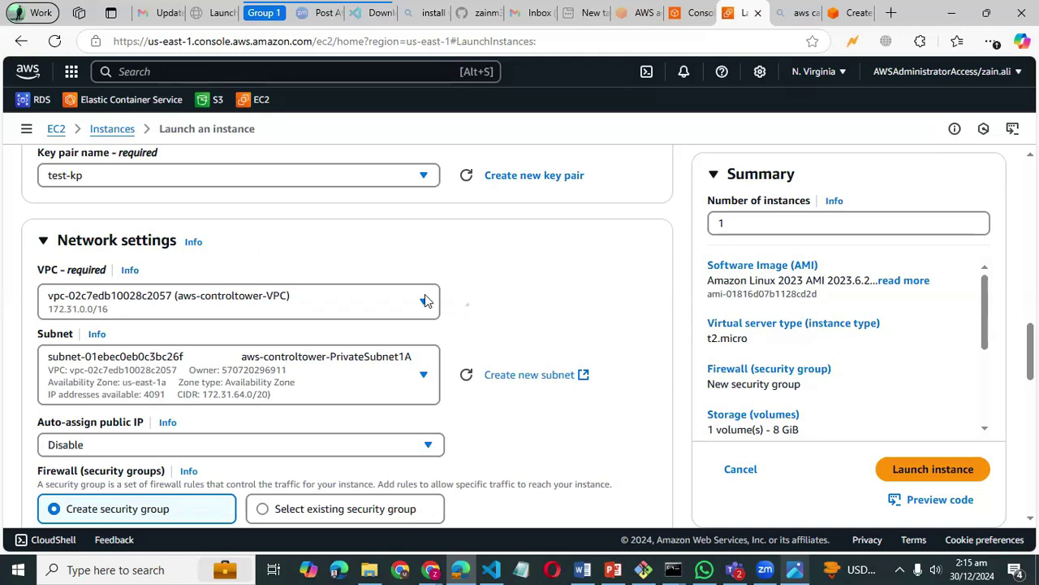
{"action": "left_click", "coordinate": [423, 299]}
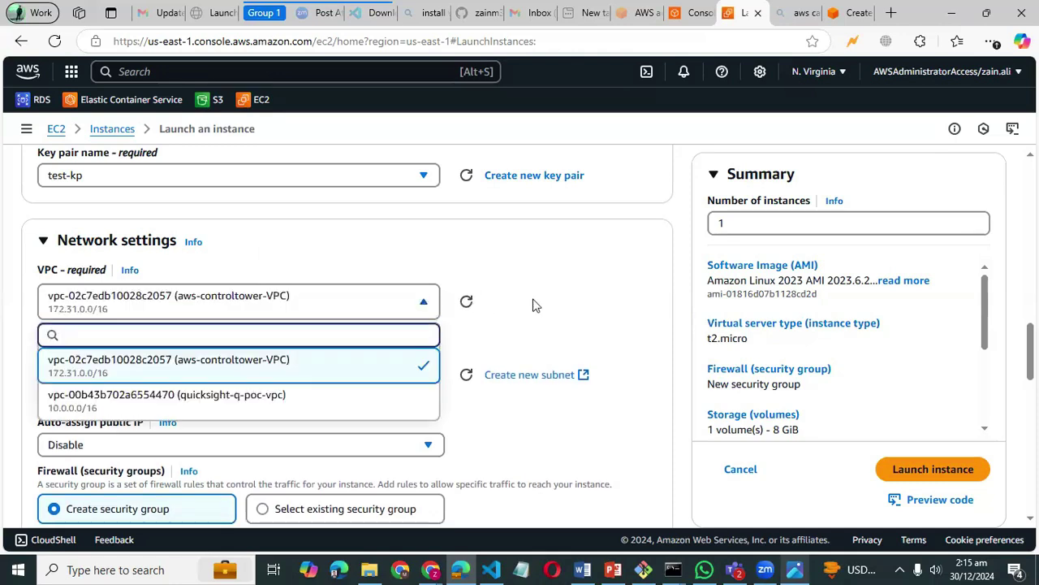
{"action": "scroll", "coordinate": [533, 301], "scroll_direction": "down", "scroll_amount": 2}
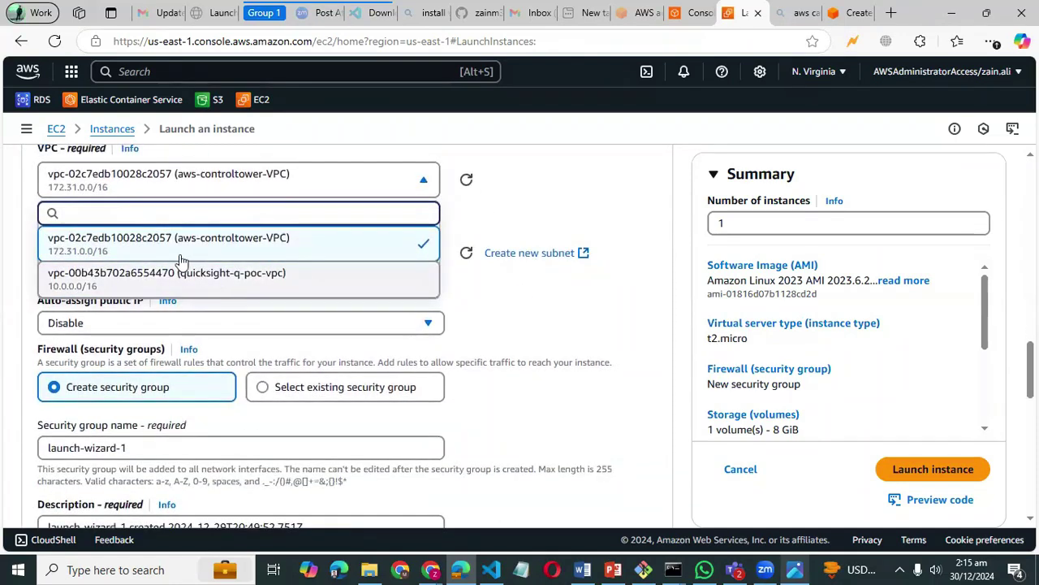
{"action": "left_click", "coordinate": [543, 194]}
{"action": "scroll", "coordinate": [543, 194], "scroll_direction": "up", "scroll_amount": 2}
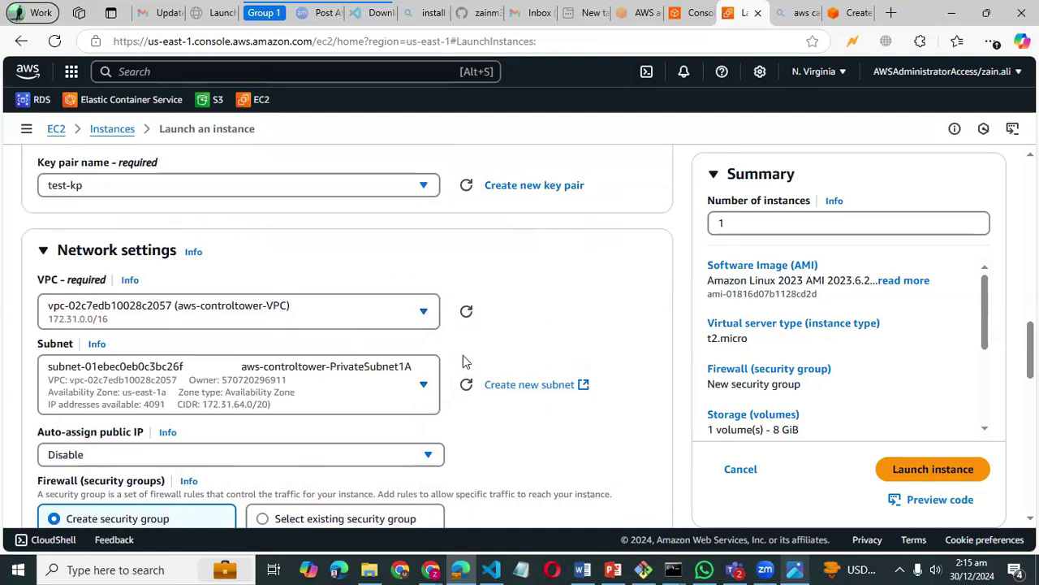
- Search the console for 'vpc', open the VPC console in a new tab, and switch to it
{"action": "left_click", "coordinate": [327, 75]}
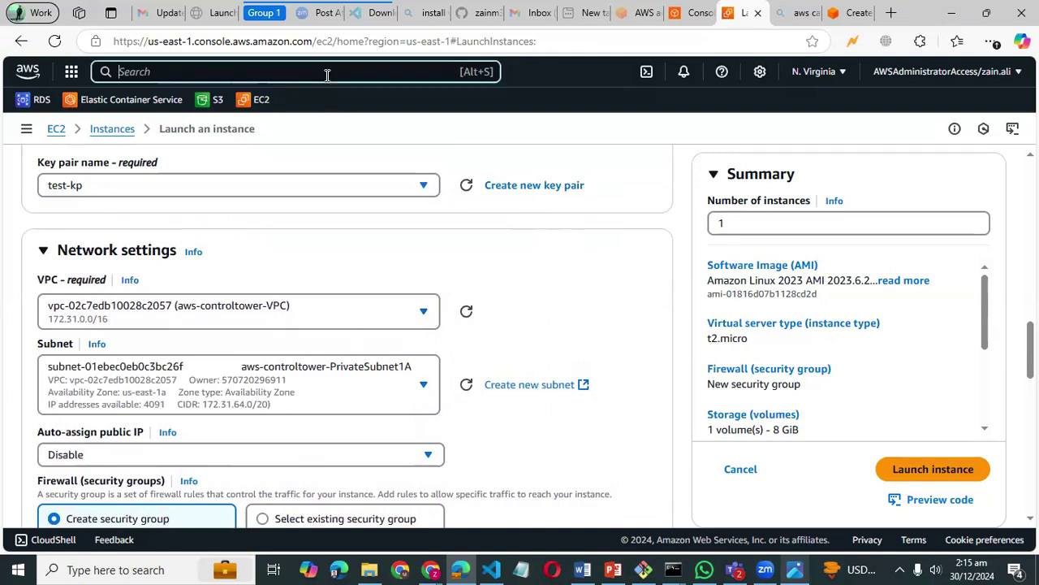
{"action": "type", "text": "vpc"}
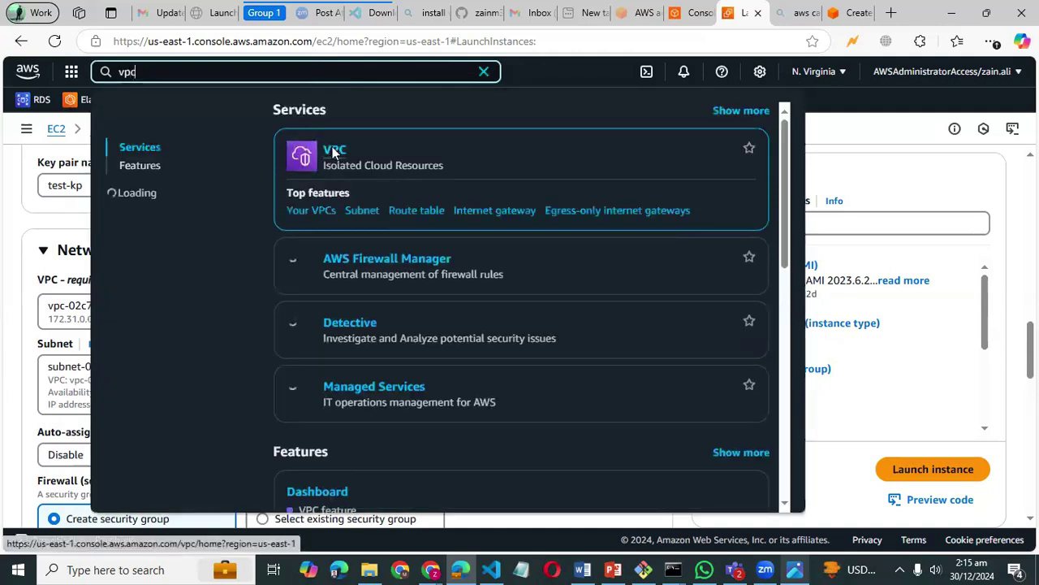
{"action": "right_click", "coordinate": [333, 151]}
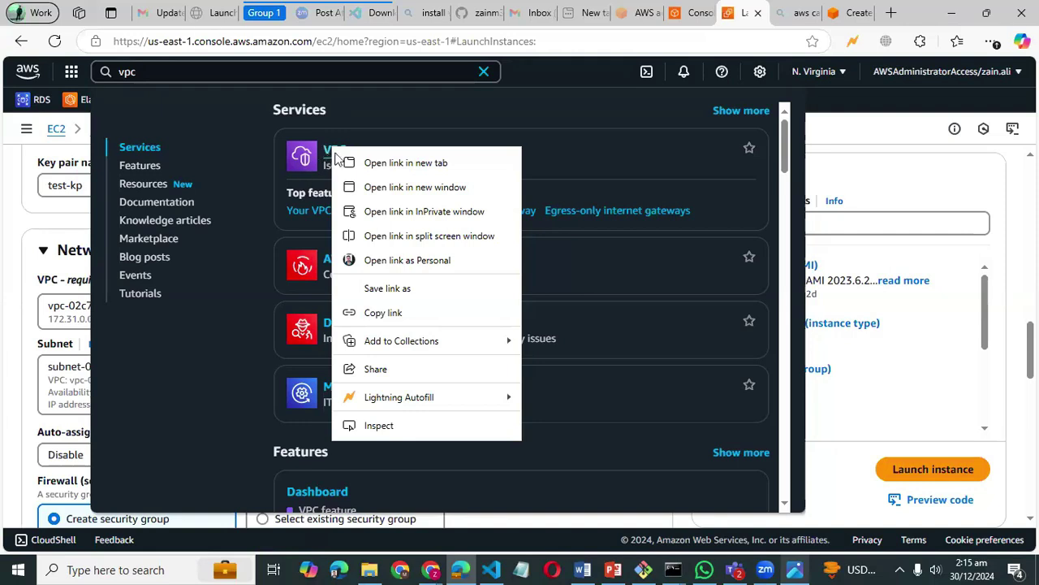
{"action": "left_click", "coordinate": [365, 163]}
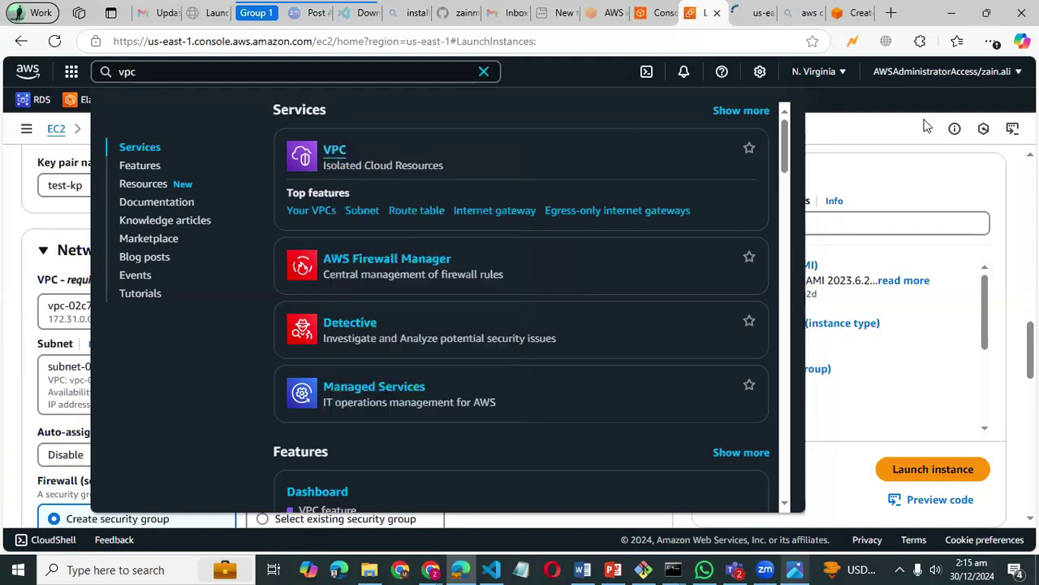
{"action": "left_click", "coordinate": [908, 135]}
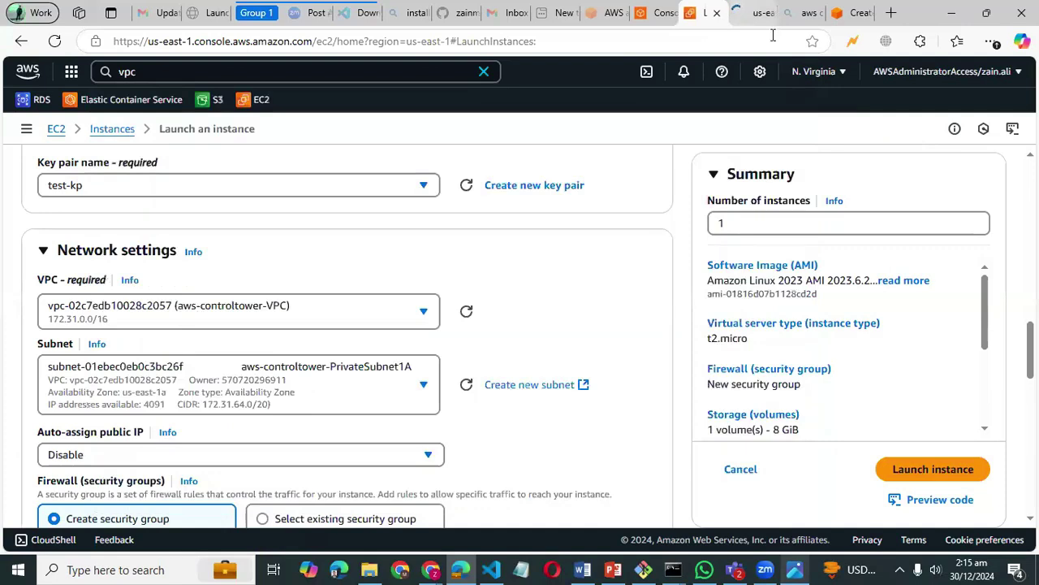
{"action": "key", "text": "ctrl+Tab"}
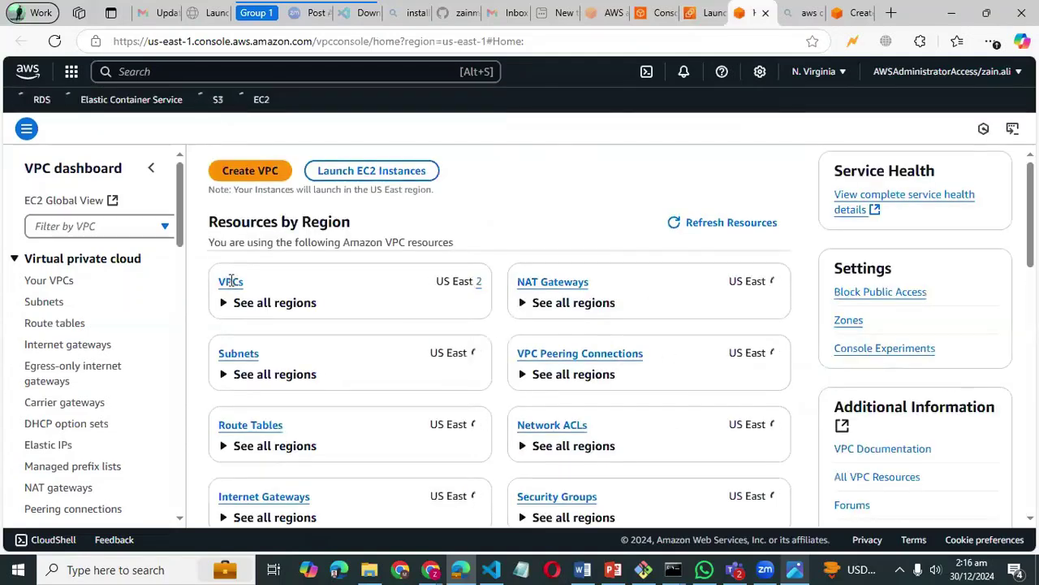
- Look at the existing VPCs list, then start a new VPC with Create VPC
{"action": "left_click", "coordinate": [231, 282]}
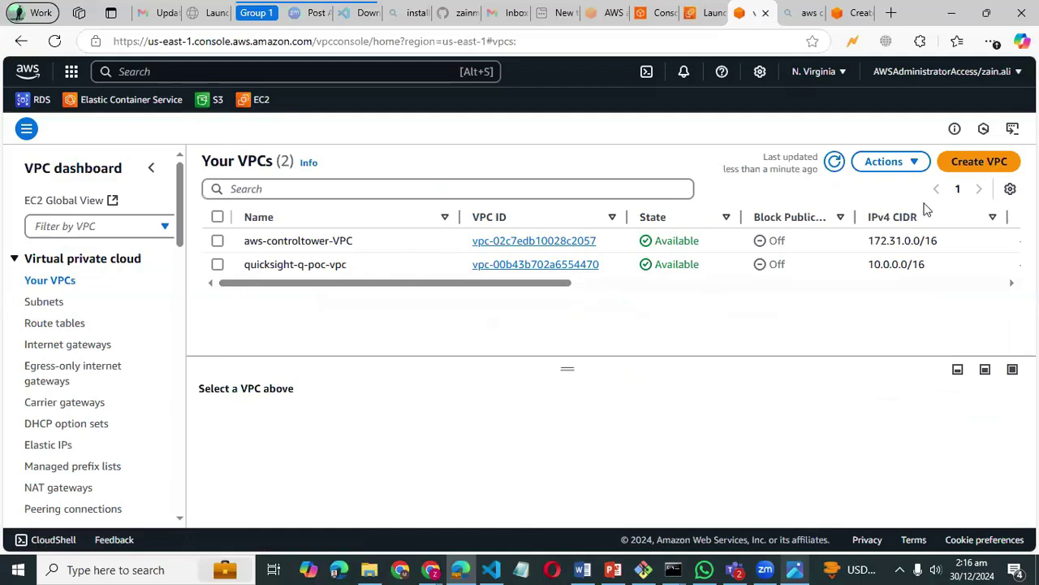
{"action": "left_click", "coordinate": [989, 164]}
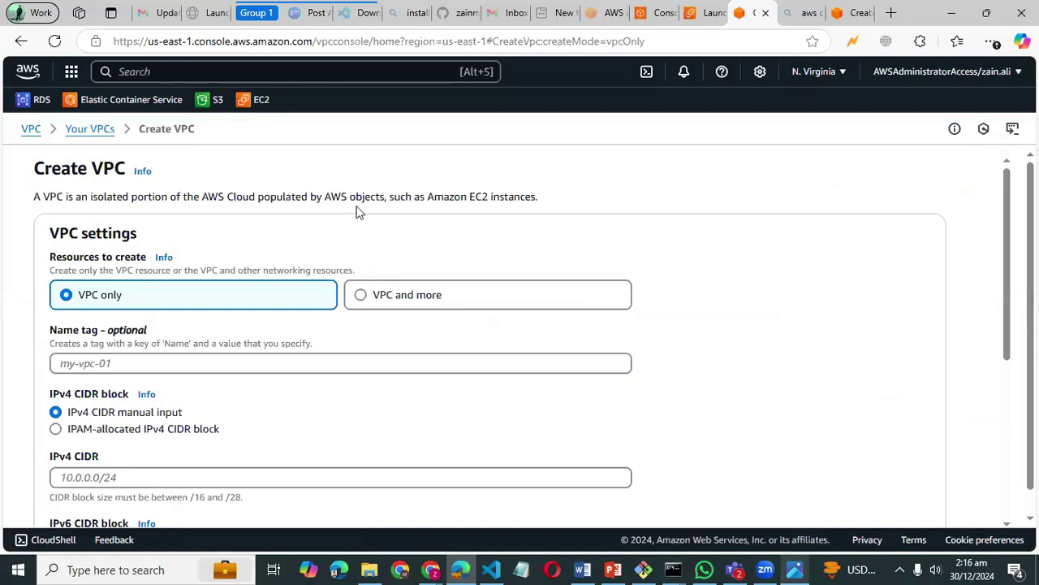
{"action": "scroll", "coordinate": [357, 211], "scroll_direction": "down", "scroll_amount": 1}
- Choose 'VPC and more' (project, 10.0.0.0/16) and review the preview's subnets, route tables and network connections
{"action": "left_click", "coordinate": [376, 205]}
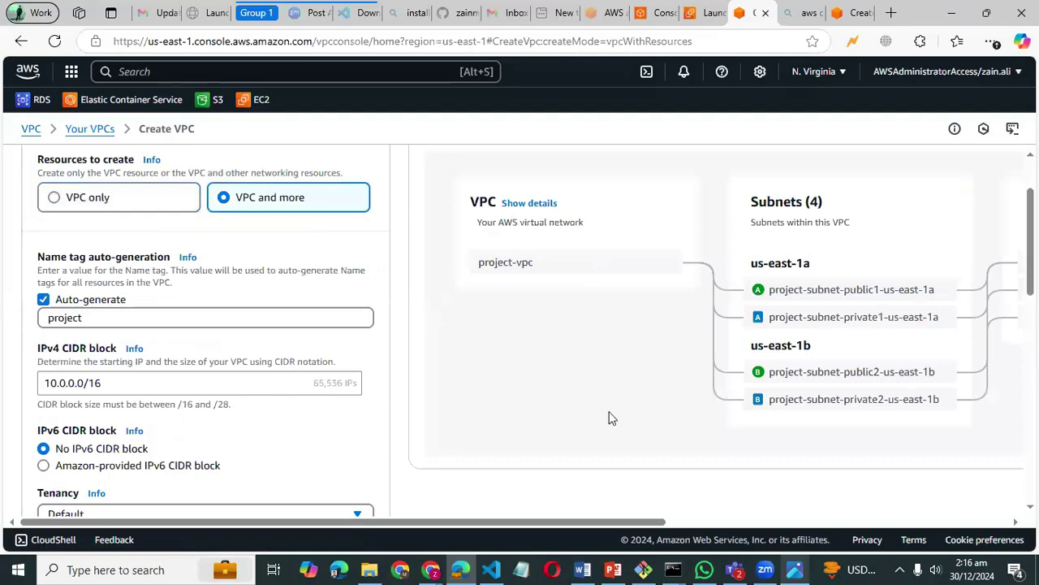
{"action": "scroll", "coordinate": [612, 418], "scroll_direction": "right", "scroll_amount": 5}
{"action": "scroll", "coordinate": [612, 419], "scroll_direction": "left", "scroll_amount": 5}
{"action": "scroll", "coordinate": [613, 418], "scroll_direction": "right", "scroll_amount": 2}
{"action": "scroll", "coordinate": [612, 418], "scroll_direction": "right", "scroll_amount": 3}
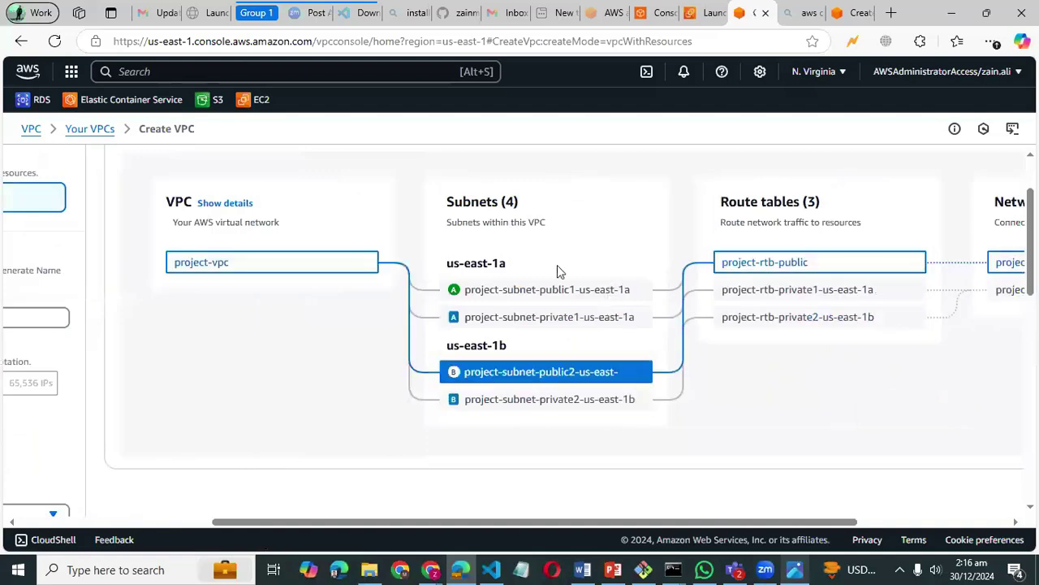
{"action": "double_click", "coordinate": [495, 201]}
{"action": "left_click_drag", "start_coordinate": [741, 204], "coordinate": [896, 199]}
{"action": "double_click", "coordinate": [880, 201]}
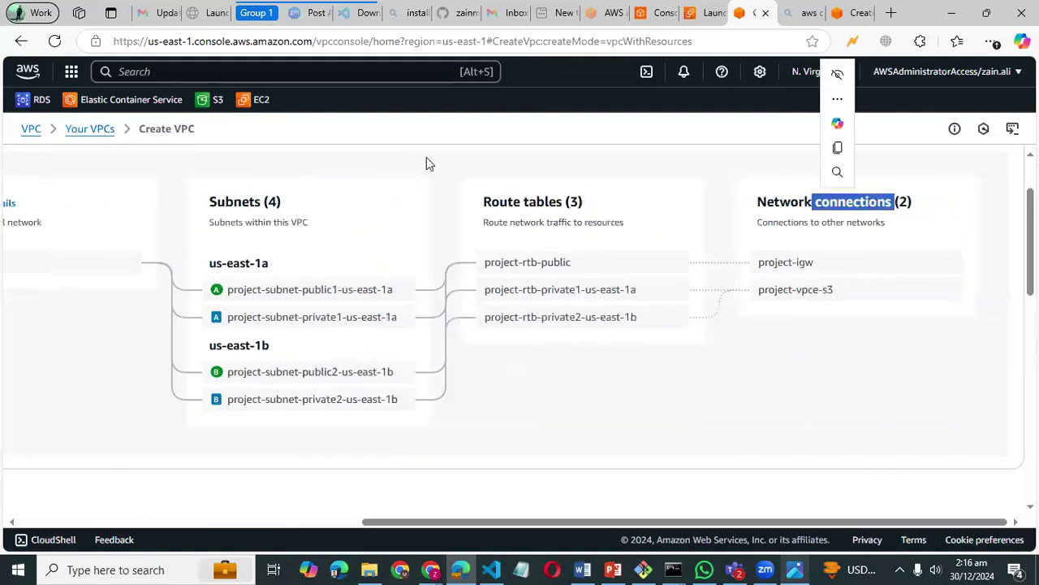
{"action": "scroll", "coordinate": [373, 215], "scroll_direction": "left", "scroll_amount": 10}
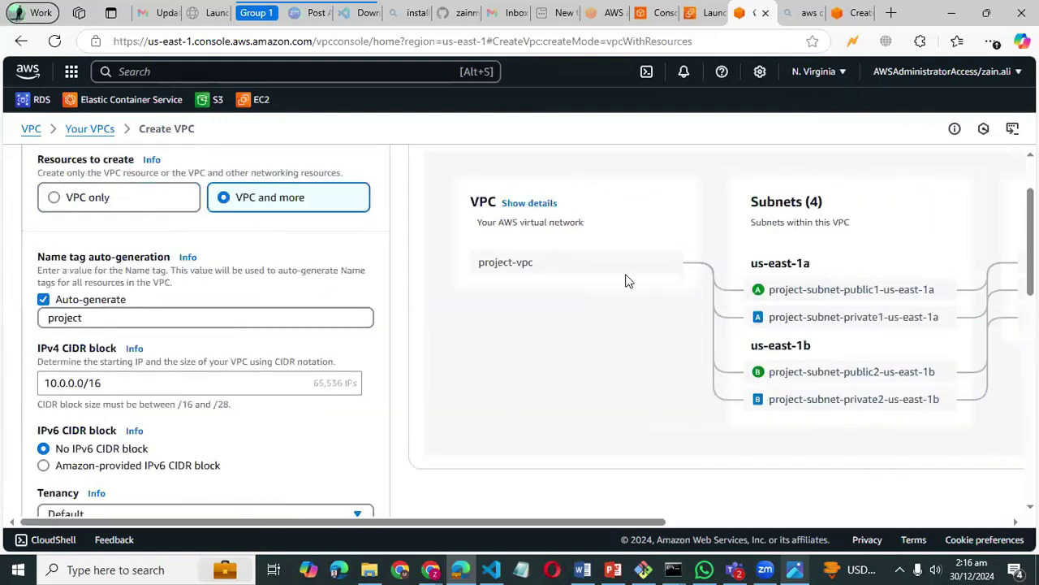
{"action": "scroll", "coordinate": [485, 222], "scroll_direction": "right", "scroll_amount": 10}
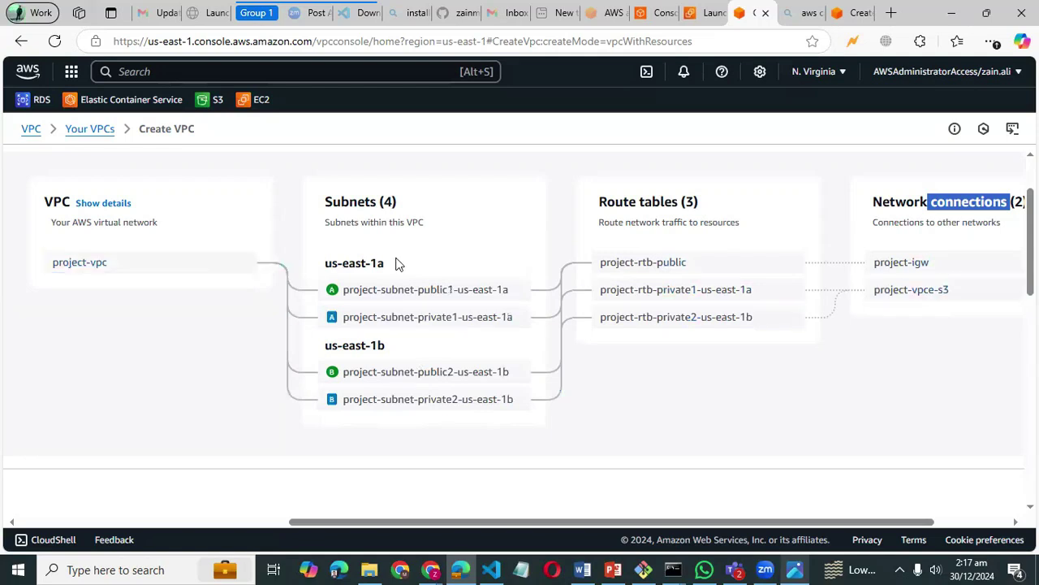
- Switch the number of private subnets to 4, then back to 2
{"action": "scroll", "coordinate": [388, 262], "scroll_direction": "left", "scroll_amount": 5}
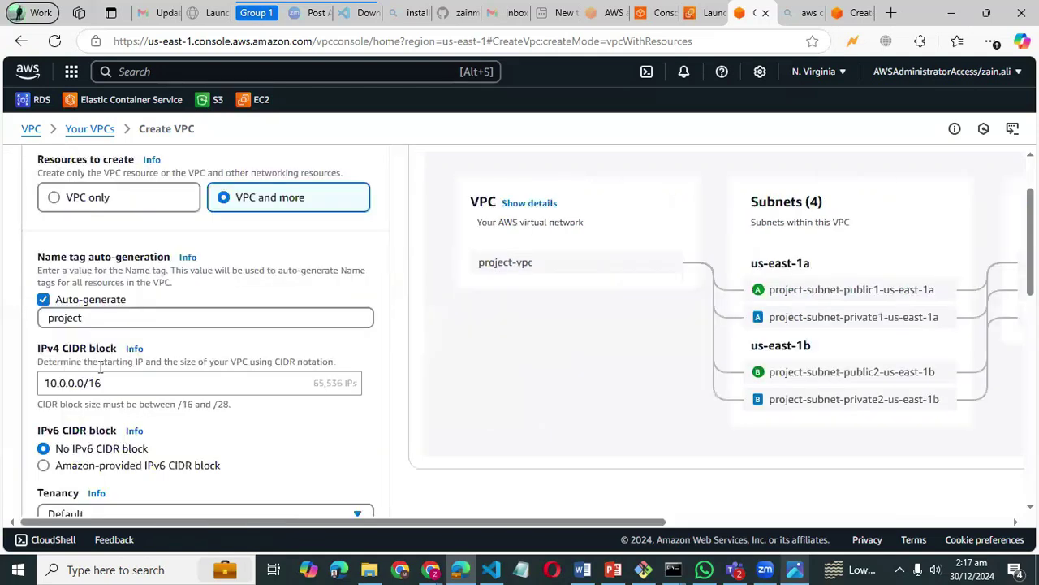
{"action": "scroll", "coordinate": [100, 367], "scroll_direction": "down", "scroll_amount": 5}
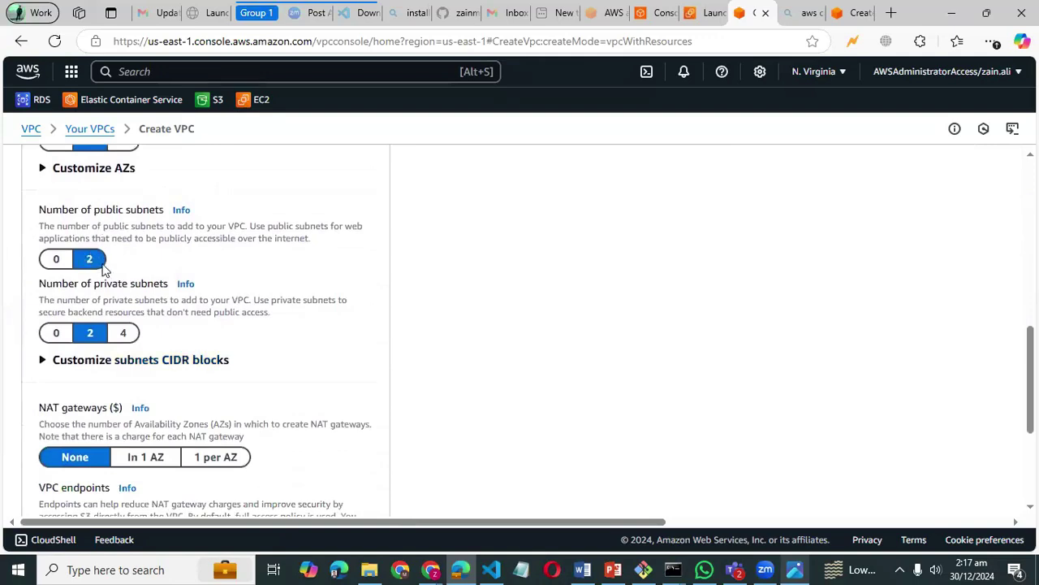
{"action": "left_click", "coordinate": [123, 337]}
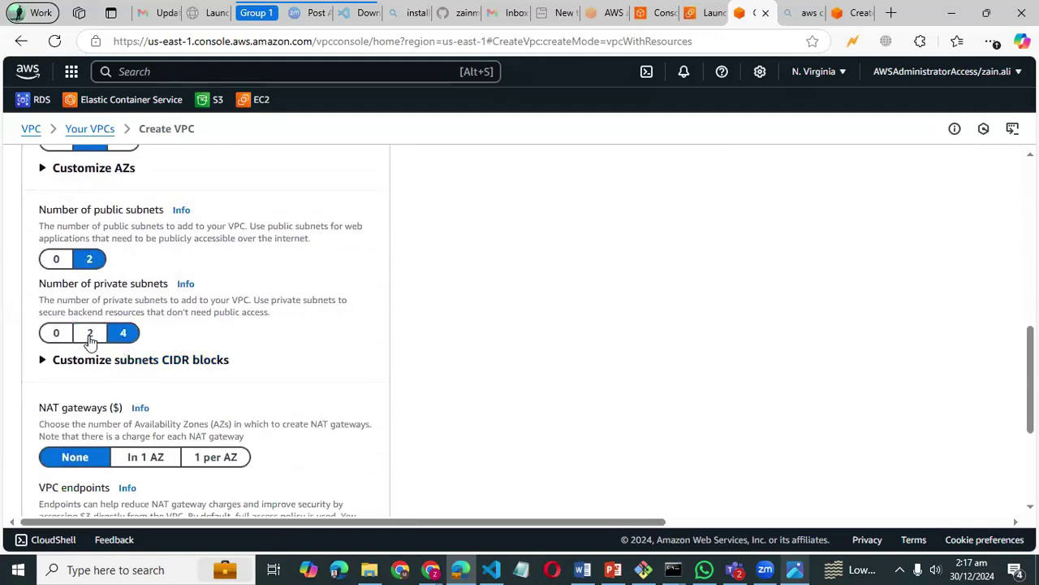
{"action": "left_click", "coordinate": [89, 337]}
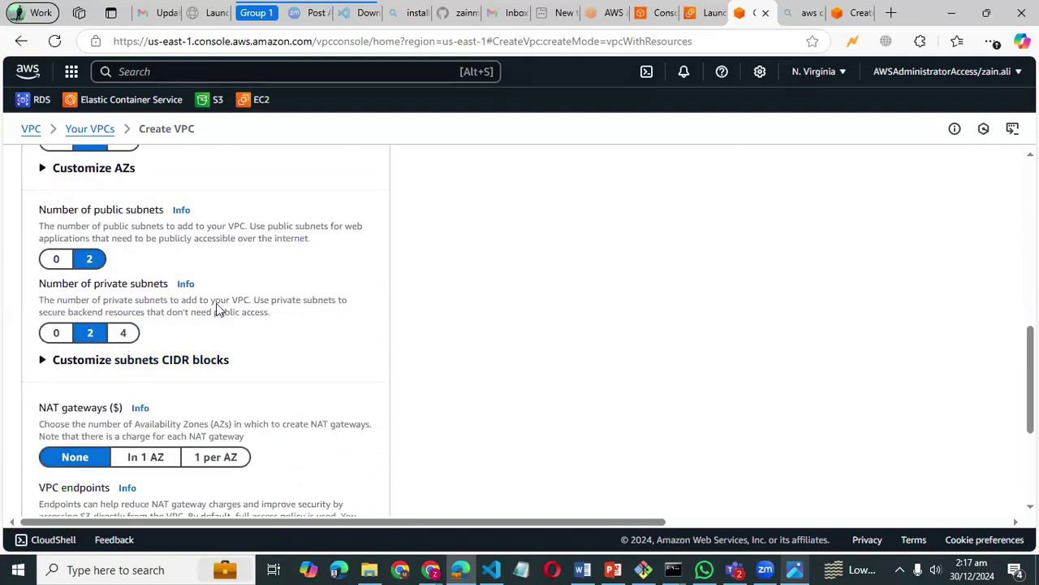
- Review the preview's project-igw and project-vpce-s3 connections, then bring up the architecture diagram
{"action": "scroll", "coordinate": [216, 303], "scroll_direction": "up", "scroll_amount": 3}
{"action": "scroll", "coordinate": [216, 303], "scroll_direction": "up", "scroll_amount": 5}
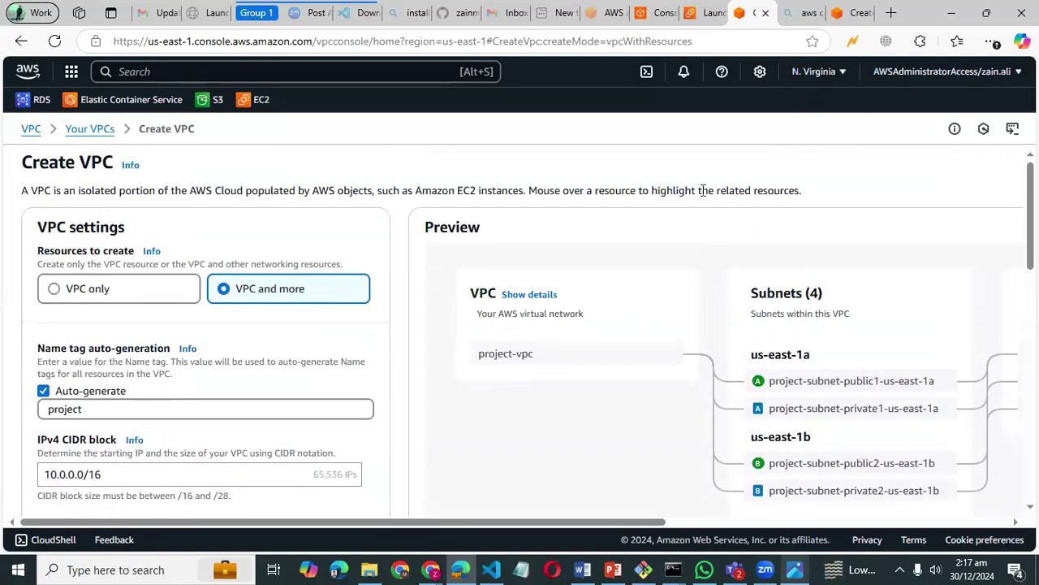
{"action": "scroll", "coordinate": [679, 213], "scroll_direction": "down", "scroll_amount": 2}
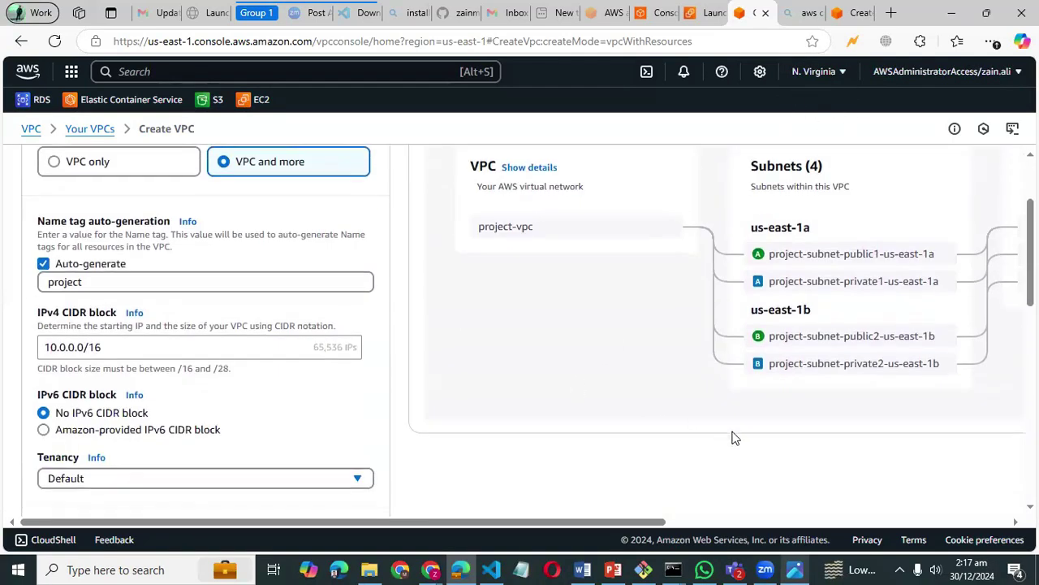
{"action": "scroll", "coordinate": [733, 437], "scroll_direction": "right", "scroll_amount": 5}
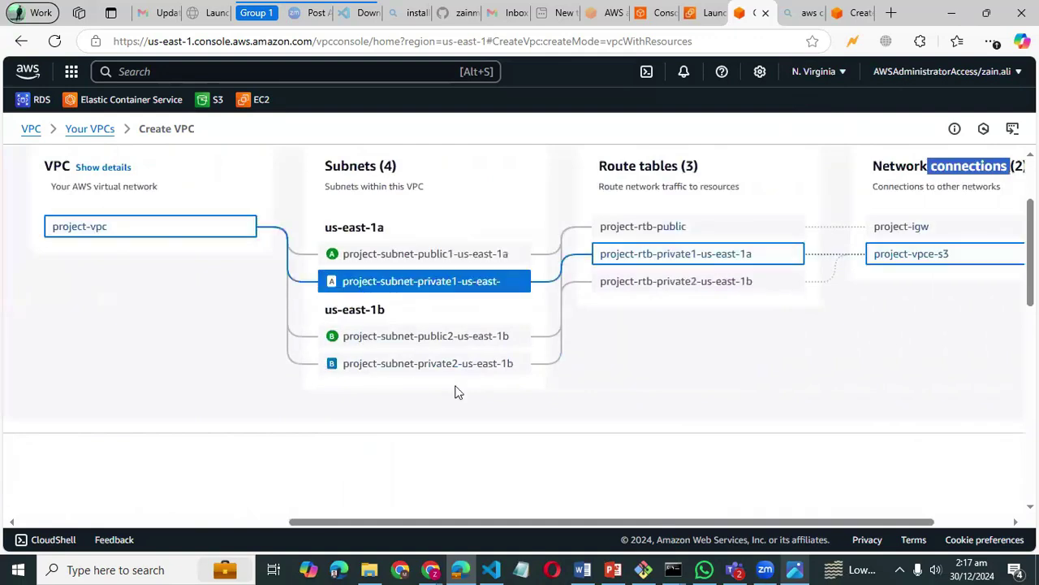
{"action": "scroll", "coordinate": [657, 431], "scroll_direction": "down", "scroll_amount": 1}
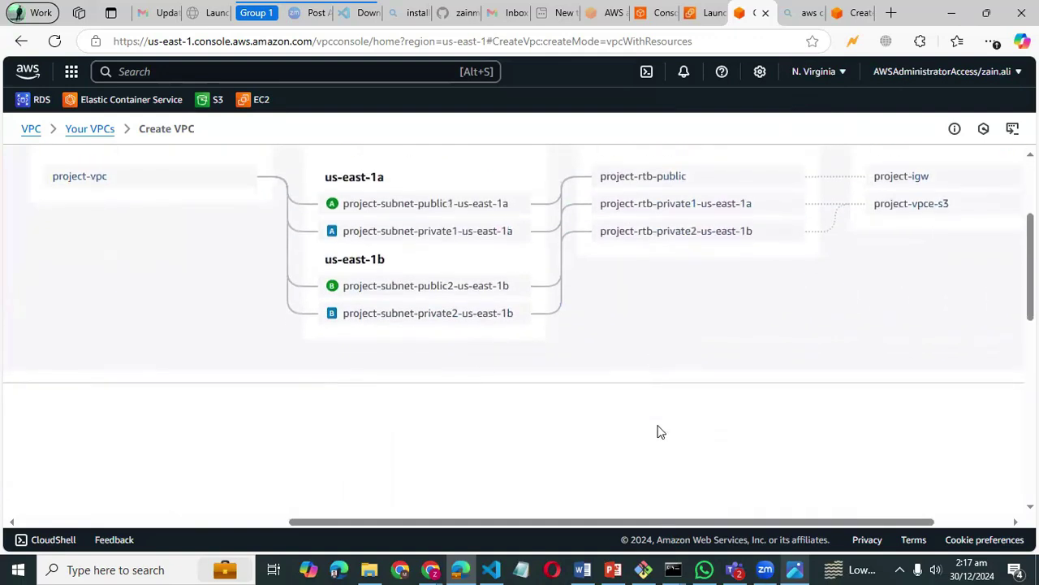
{"action": "scroll", "coordinate": [655, 360], "scroll_direction": "up", "scroll_amount": 2}
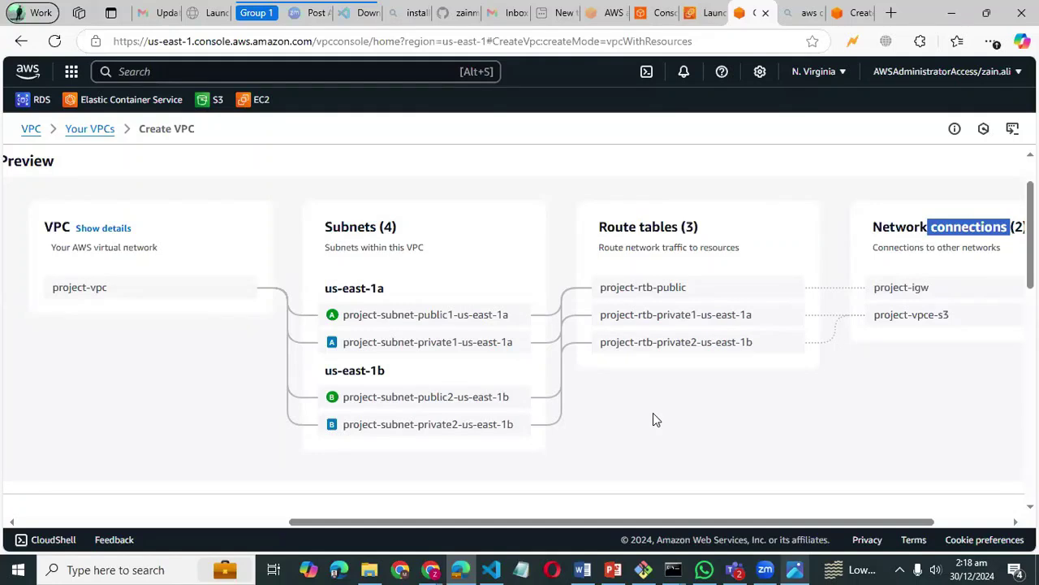
{"action": "scroll", "coordinate": [653, 413], "scroll_direction": "right", "scroll_amount": 3}
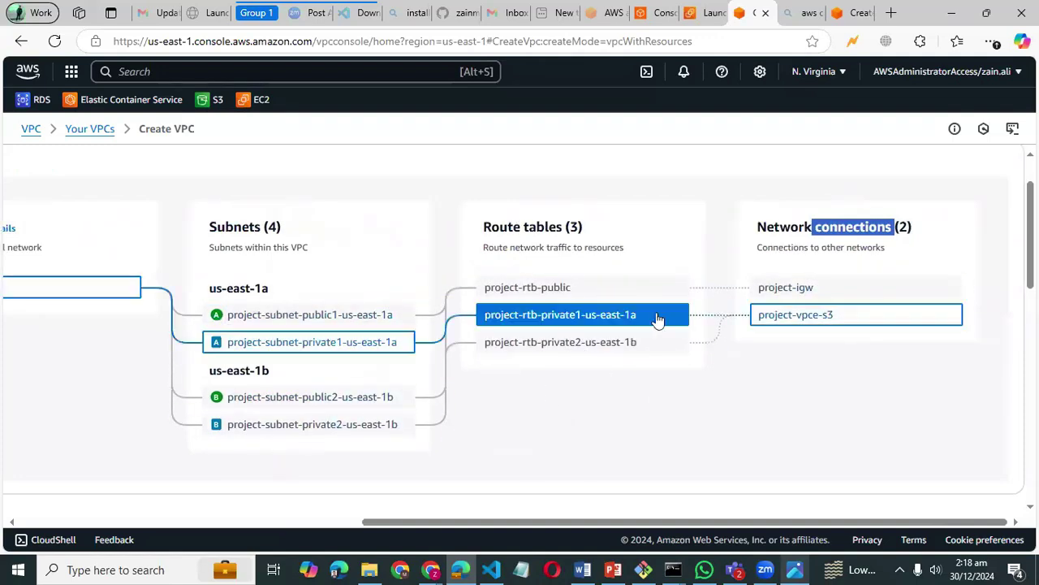
{"action": "scroll", "coordinate": [610, 260], "scroll_direction": "left", "scroll_amount": 2}
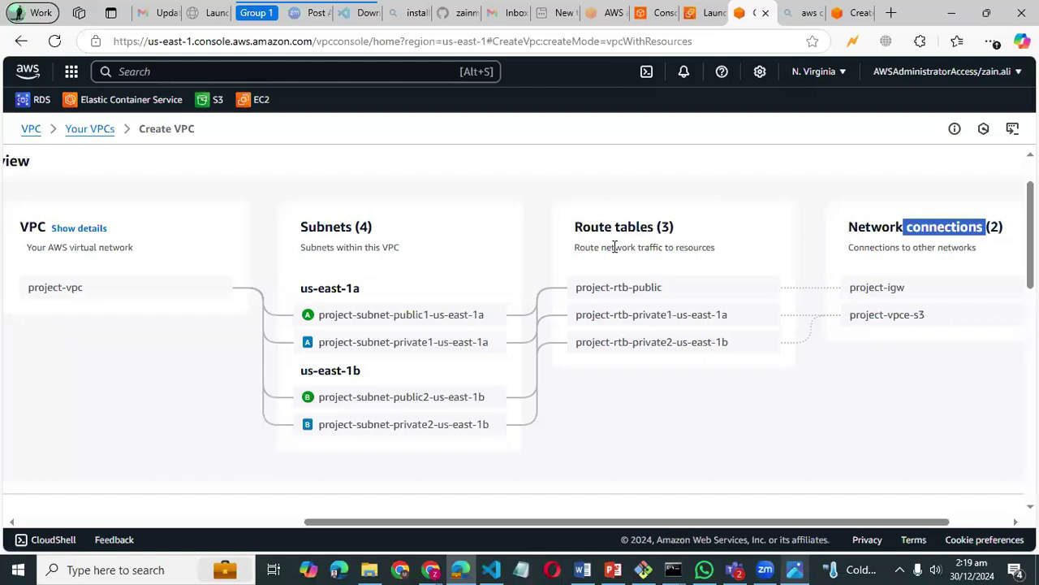
{"action": "left_click", "coordinate": [792, 568]}
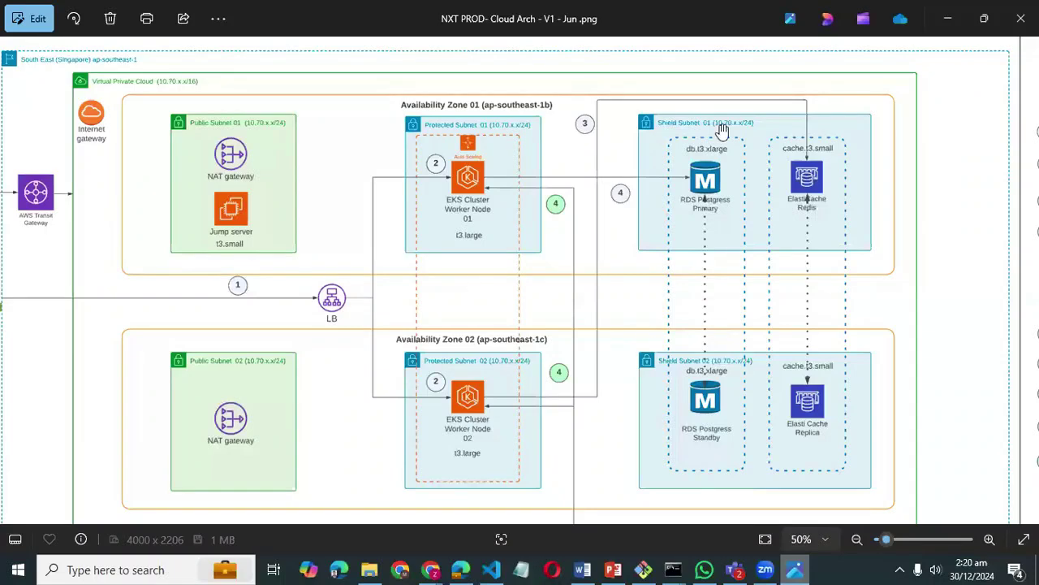
- Minimize the diagram viewer to return to the Create VPC preview
{"action": "left_click", "coordinate": [945, 19]}
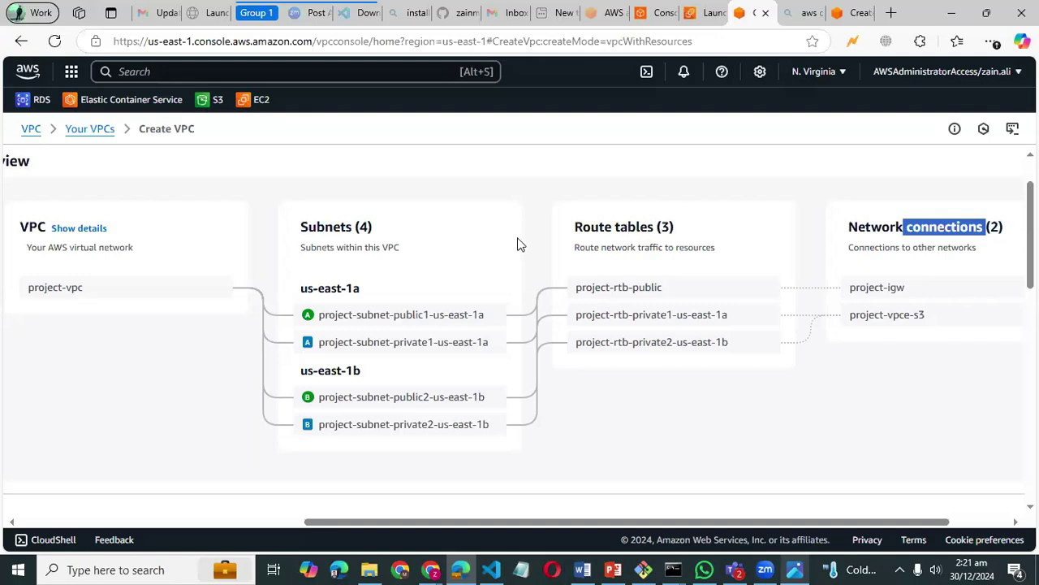
- Open the VPC console home in a new browser tab and switch to it
{"action": "scroll", "coordinate": [518, 241], "scroll_direction": "left", "scroll_amount": 5}
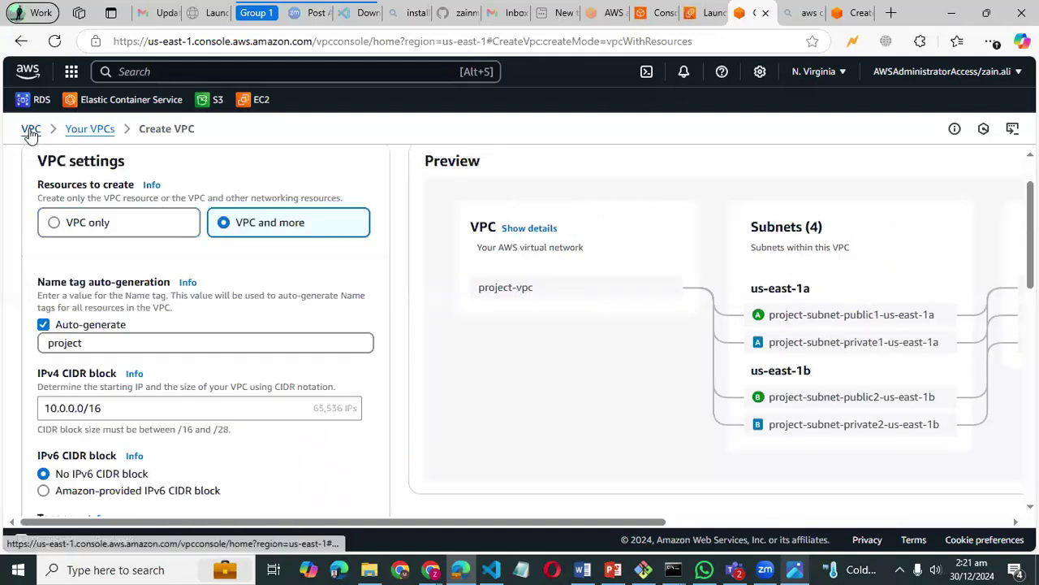
{"action": "right_click", "coordinate": [31, 132]}
{"action": "left_click", "coordinate": [65, 144]}
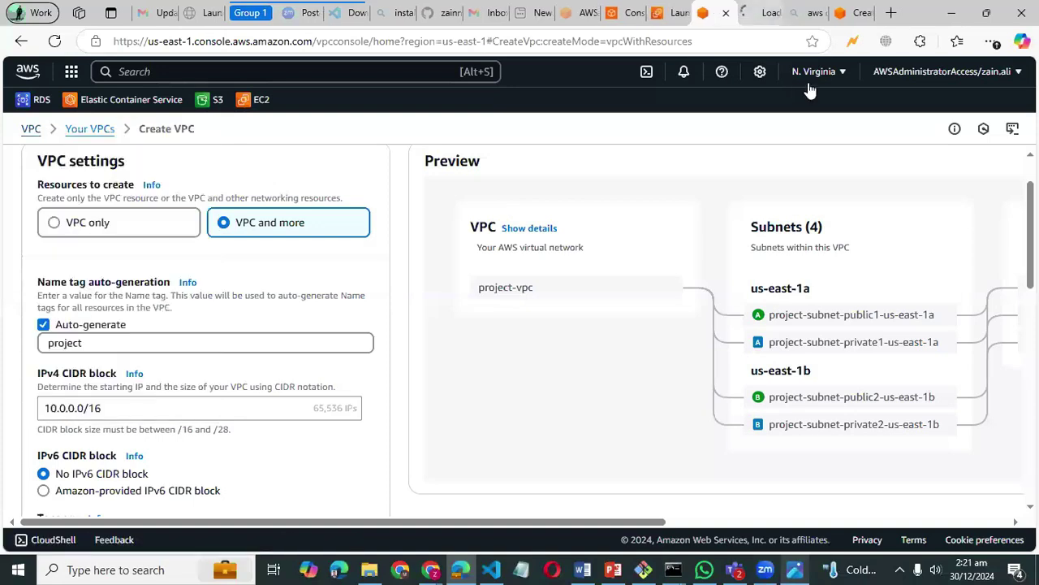
{"action": "key", "text": "ctrl+Tab"}
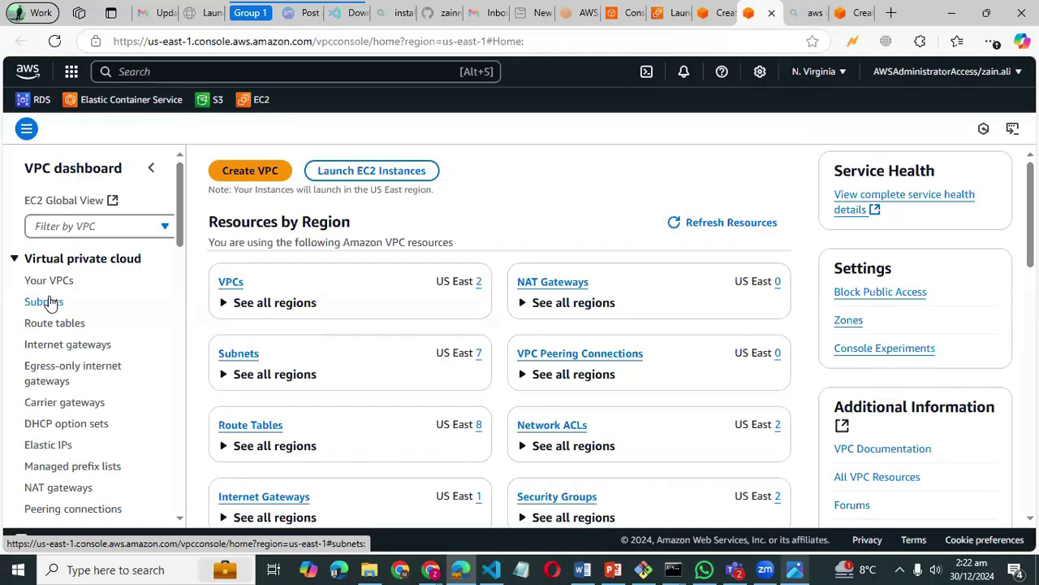
- Review the 7 existing subnets, then move to the Create VPC form
{"action": "left_click", "coordinate": [49, 301]}
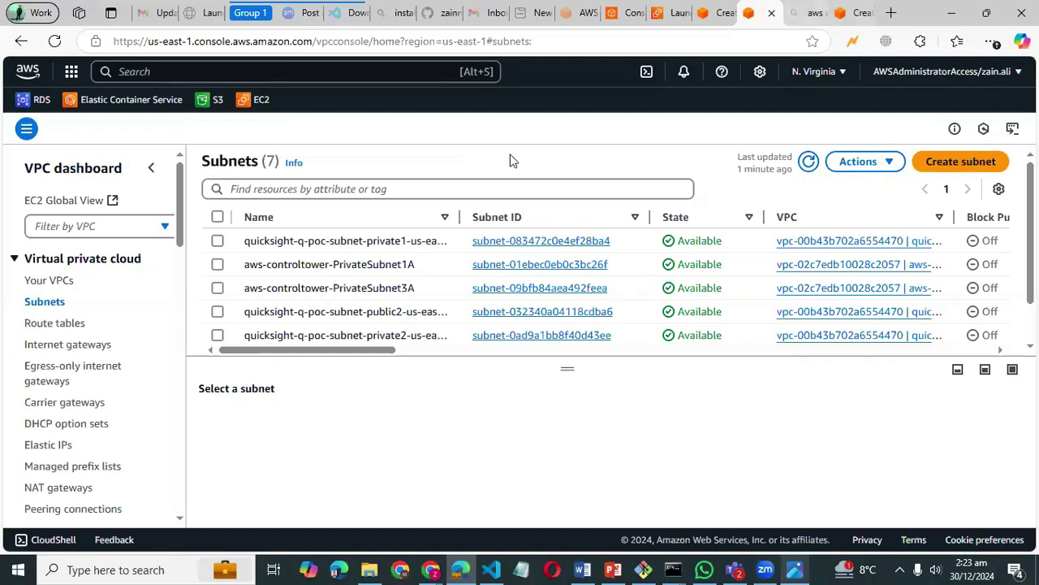
{"action": "key", "text": "ctrl+9"}
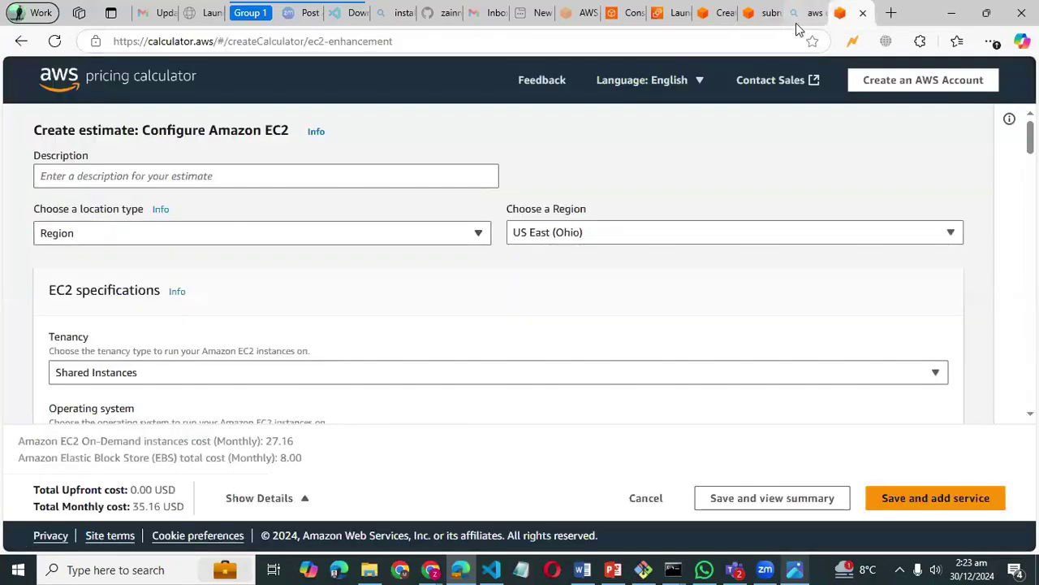
{"action": "key", "text": "alt+Tab"}
{"action": "left_click", "coordinate": [762, 14]}
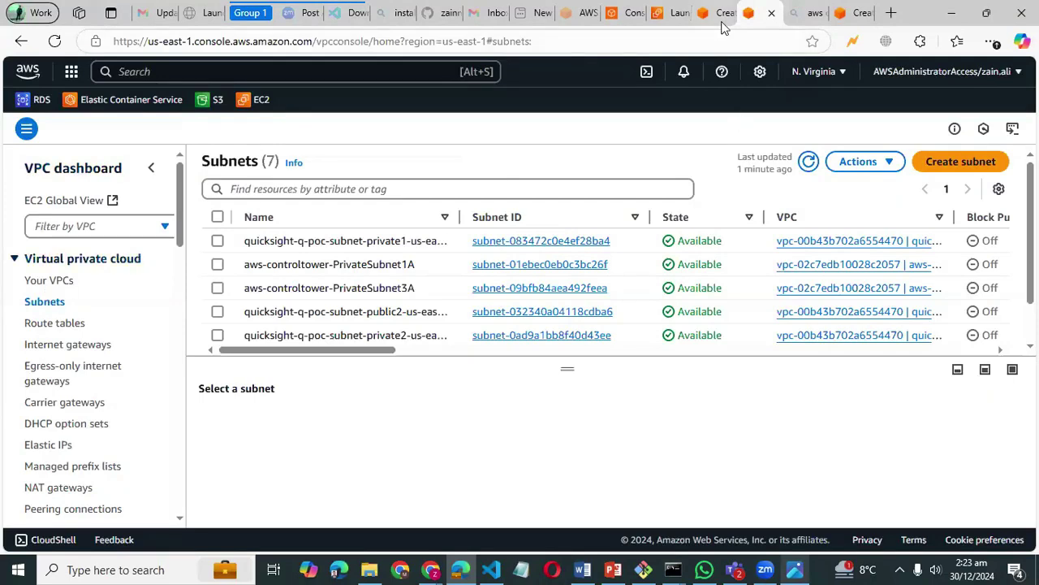
{"action": "left_click", "coordinate": [711, 14]}
- Change the Name tag auto-generation prefix from 'project' to 'test'
{"action": "scroll", "coordinate": [317, 339], "scroll_direction": "down", "scroll_amount": 1}
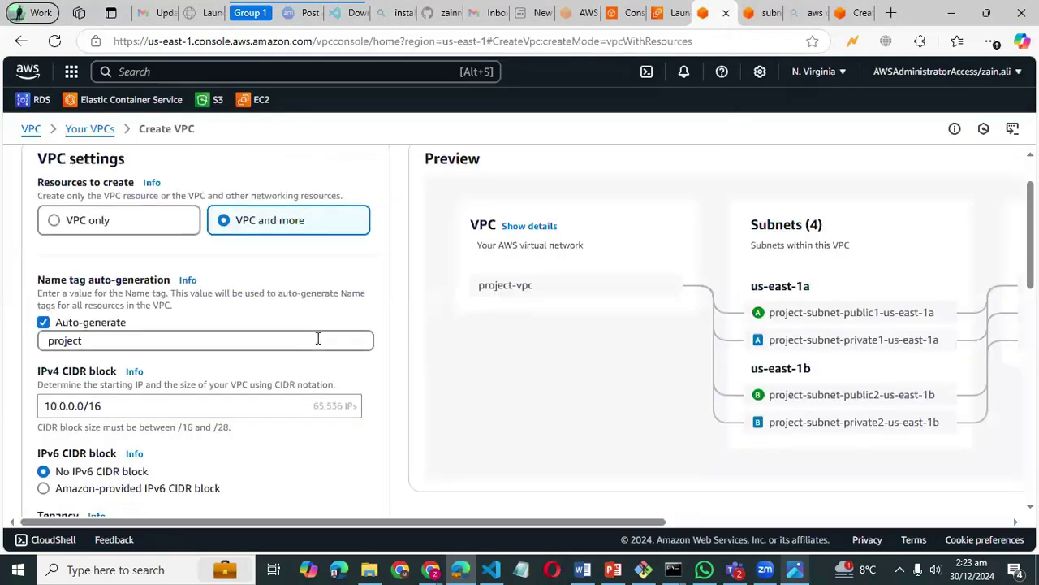
{"action": "scroll", "coordinate": [160, 367], "scroll_direction": "up", "scroll_amount": 2}
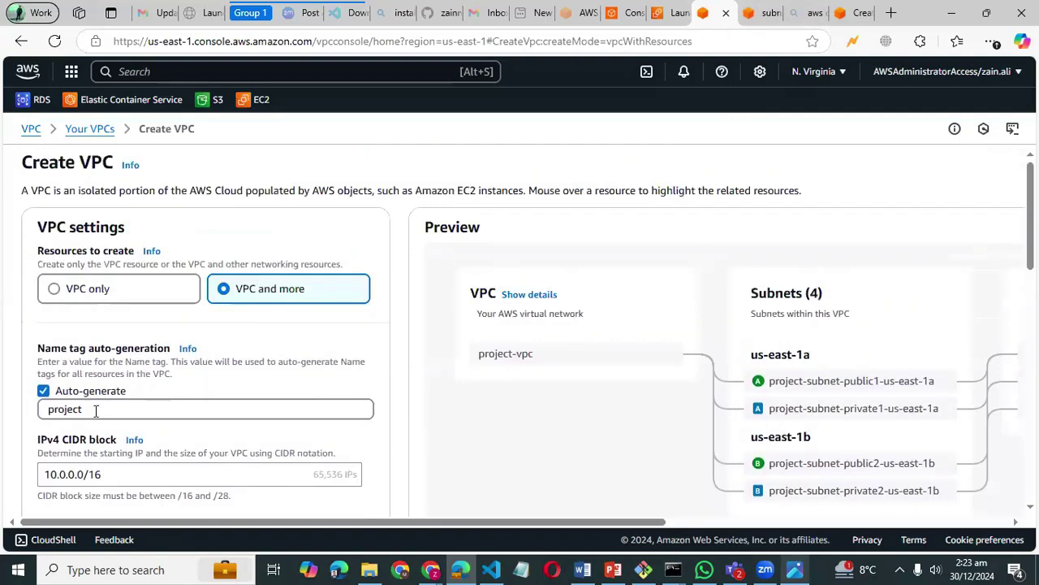
{"action": "left_click_drag", "start_coordinate": [103, 405], "coordinate": [29, 414]}
{"action": "type", "text": "test-v"}
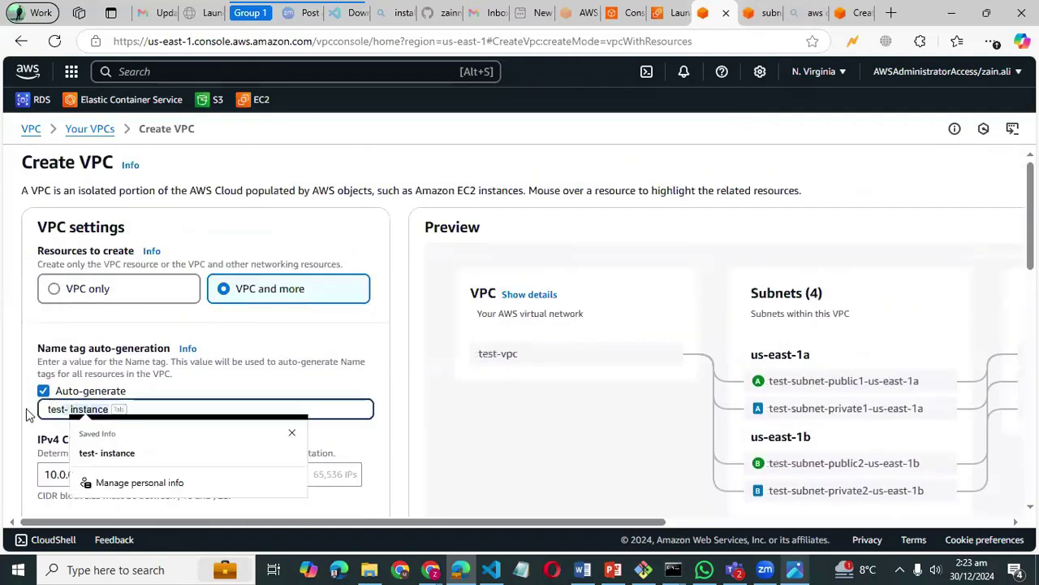
{"action": "key", "text": "BackSpace"}
{"action": "key", "text": "BackSpace"}
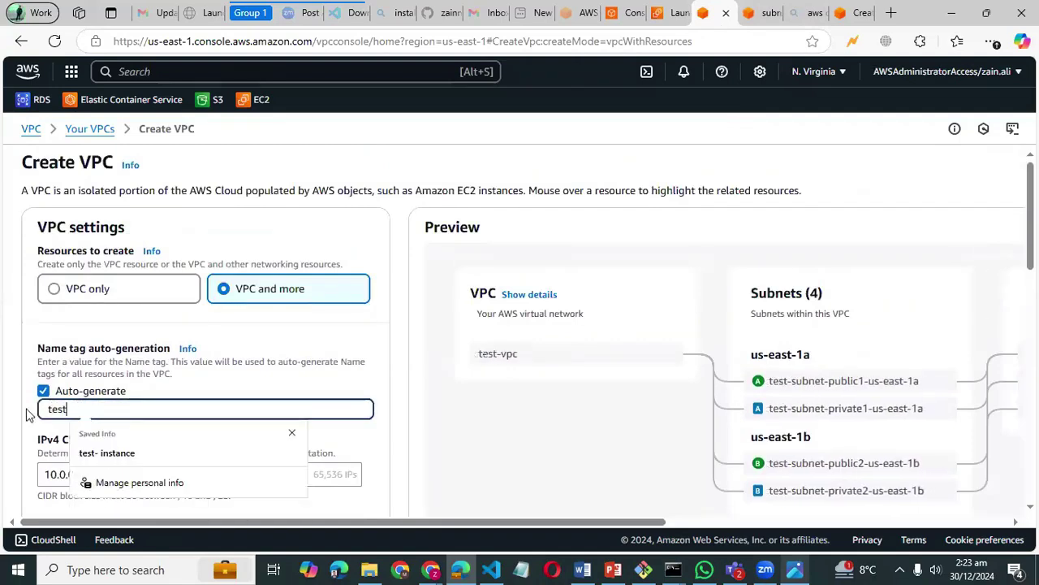
- Set private subnets to 0, keeping the two public subnets
{"action": "scroll", "coordinate": [239, 353], "scroll_direction": "down", "scroll_amount": 5}
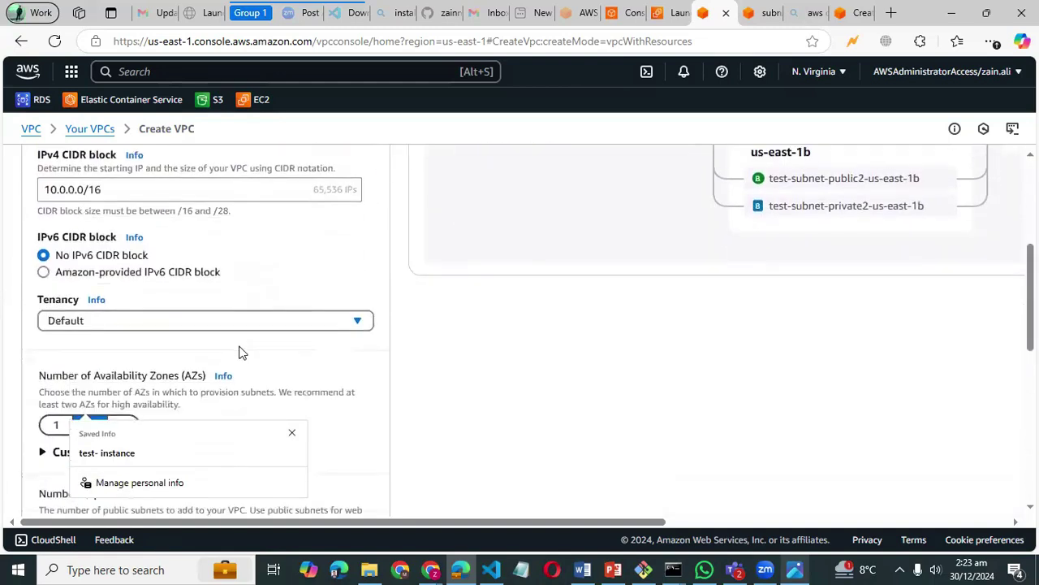
{"action": "scroll", "coordinate": [234, 385], "scroll_direction": "down", "scroll_amount": 2}
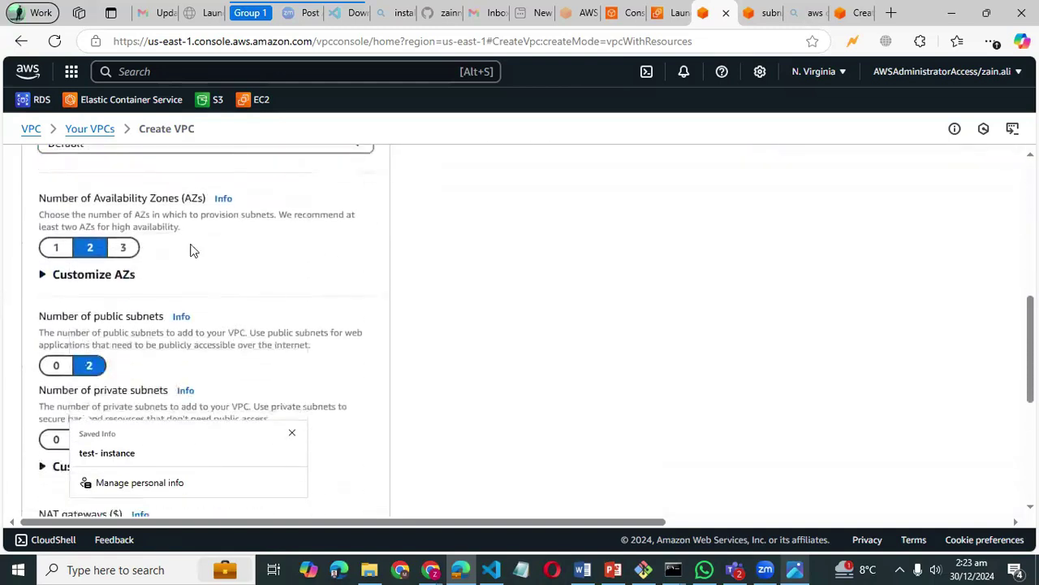
{"action": "scroll", "coordinate": [141, 314], "scroll_direction": "down", "scroll_amount": 1}
{"action": "left_click_drag", "start_coordinate": [154, 324], "coordinate": [144, 296]}
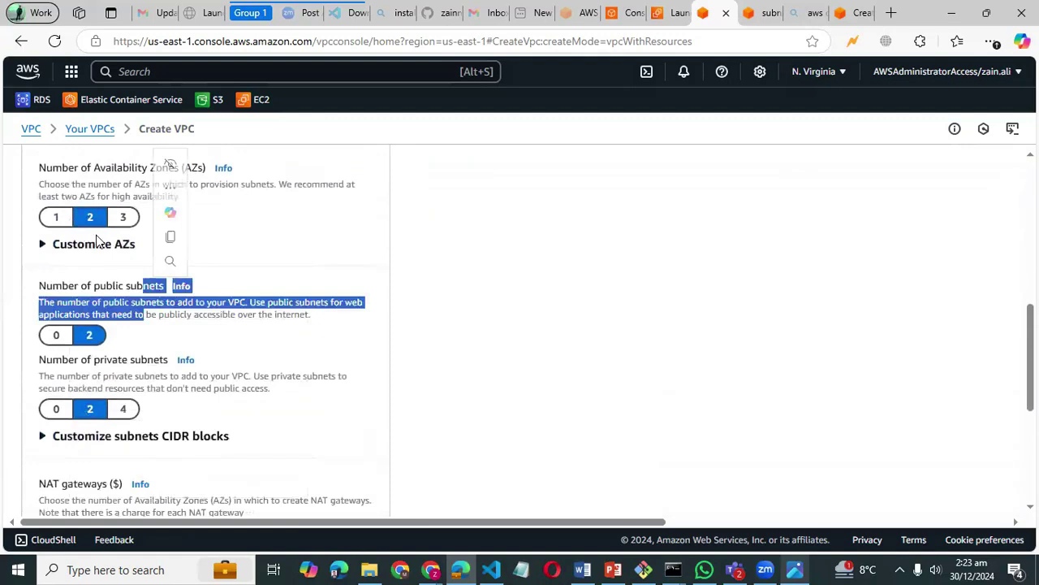
{"action": "left_click", "coordinate": [423, 277]}
{"action": "scroll", "coordinate": [422, 277], "scroll_direction": "down", "scroll_amount": 1}
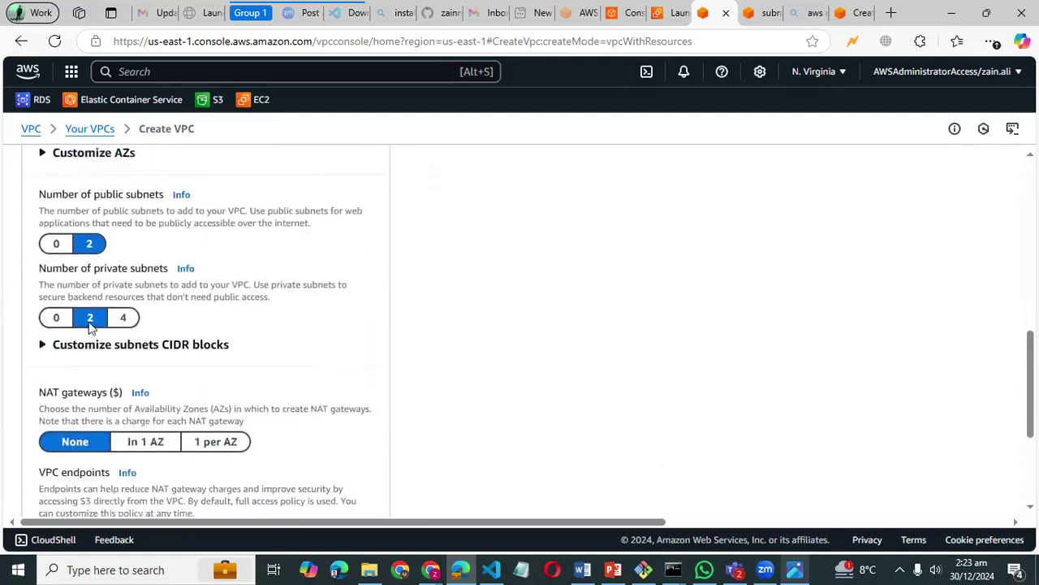
{"action": "left_click", "coordinate": [62, 319]}
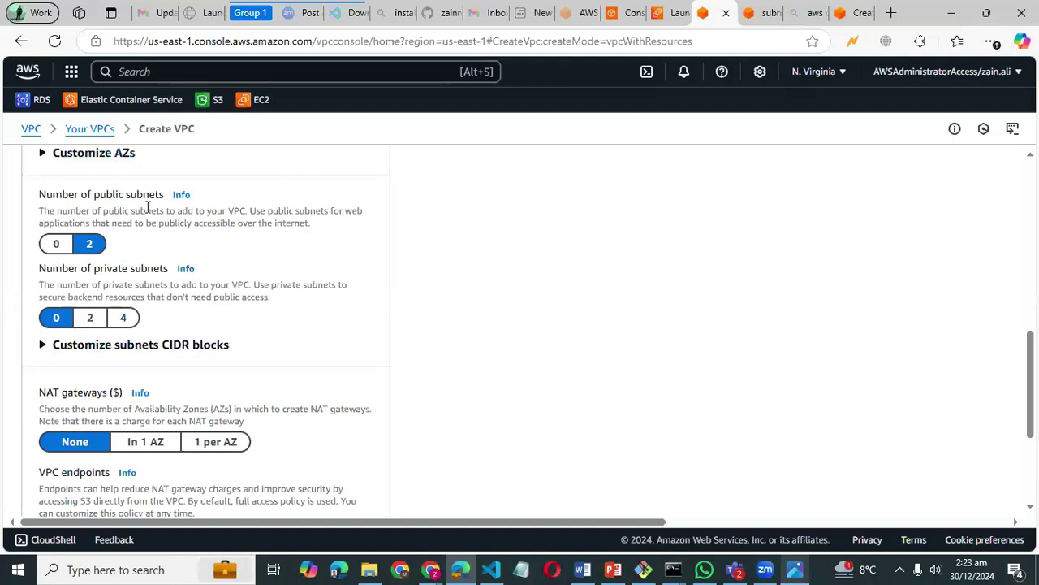
{"action": "scroll", "coordinate": [147, 207], "scroll_direction": "down", "scroll_amount": 3}
{"action": "scroll", "coordinate": [180, 258], "scroll_direction": "down", "scroll_amount": 1}
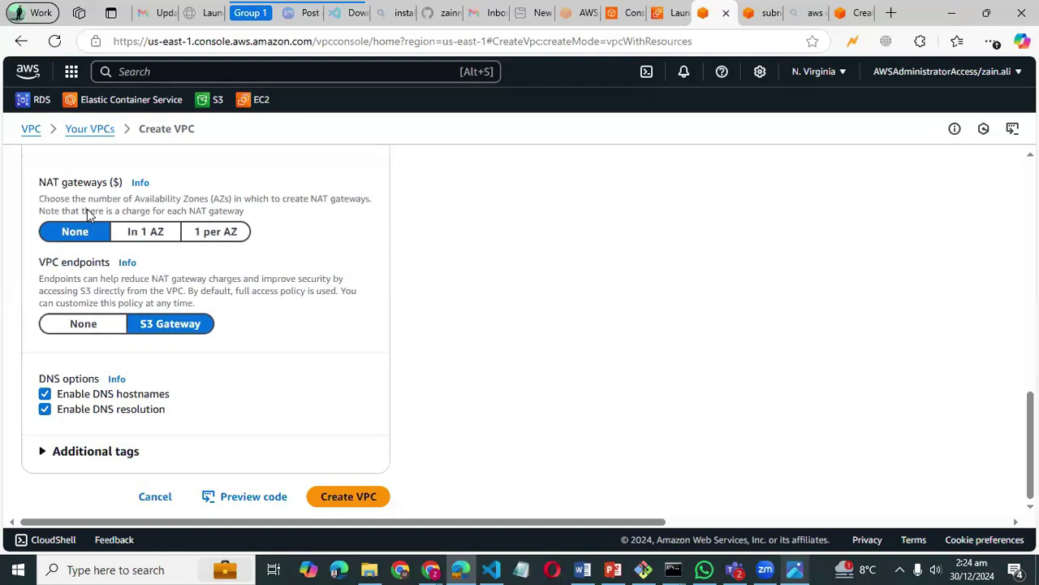
{"action": "scroll", "coordinate": [320, 271], "scroll_direction": "up", "scroll_amount": 3}
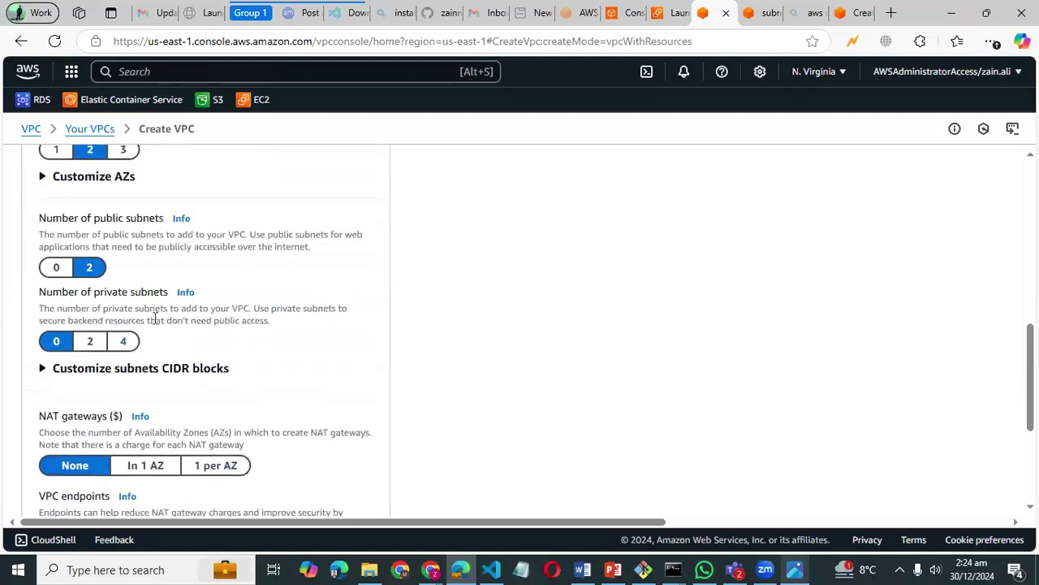
{"action": "scroll", "coordinate": [125, 341], "scroll_direction": "down", "scroll_amount": 1}
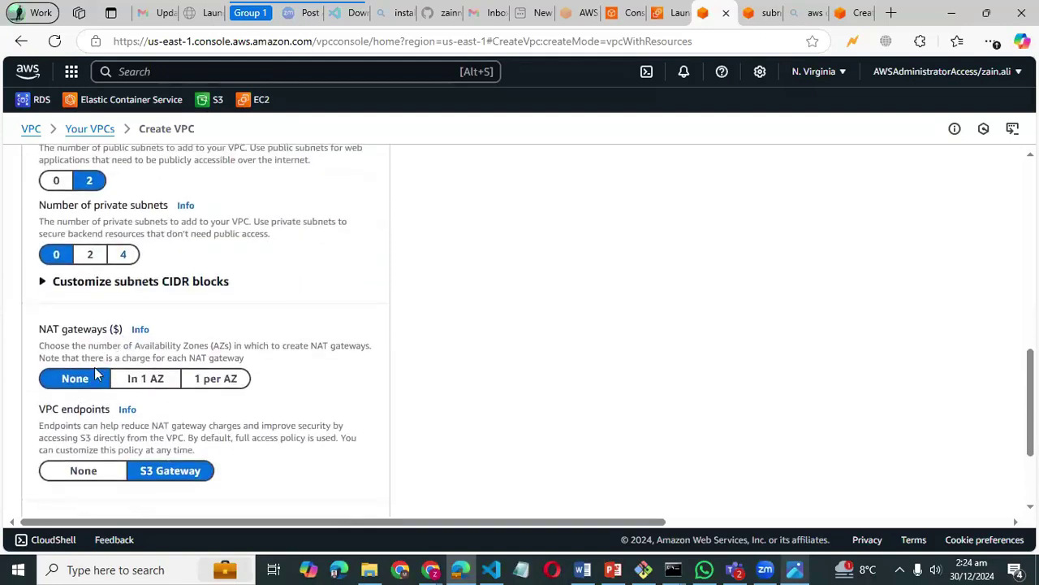
{"action": "scroll", "coordinate": [94, 373], "scroll_direction": "down", "scroll_amount": 1}
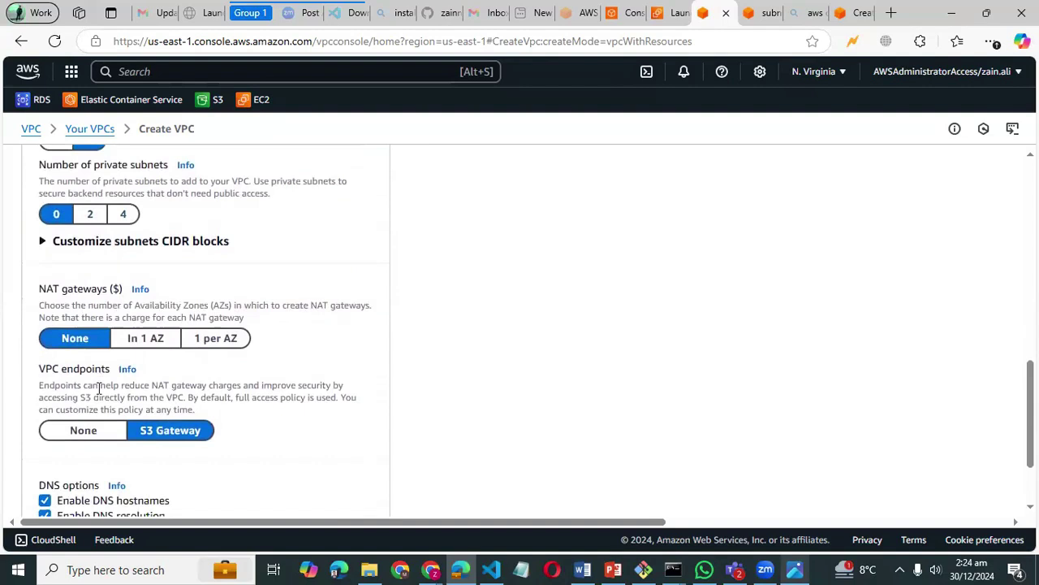
- Briefly try 2 private subnets with a NAT gateway, then revert to 0 private subnets and no NAT
{"action": "left_click", "coordinate": [90, 223]}
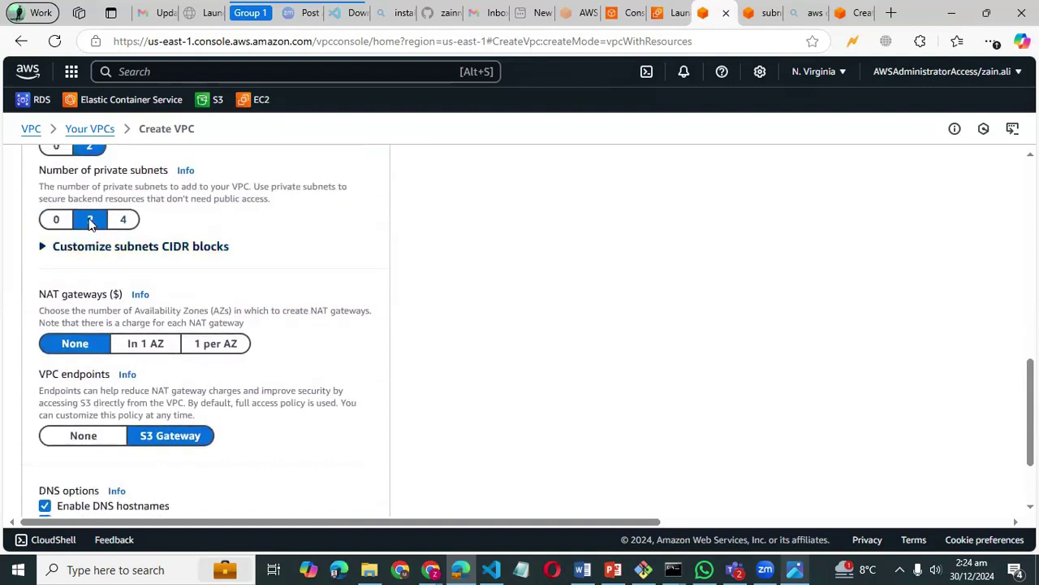
{"action": "left_click", "coordinate": [148, 351]}
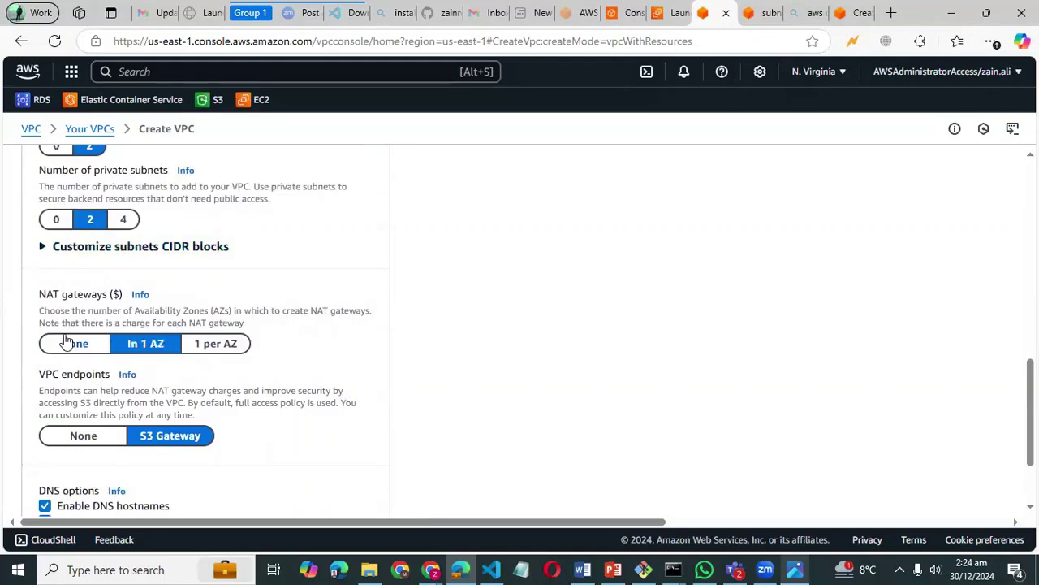
{"action": "scroll", "coordinate": [65, 333], "scroll_direction": "up", "scroll_amount": 1}
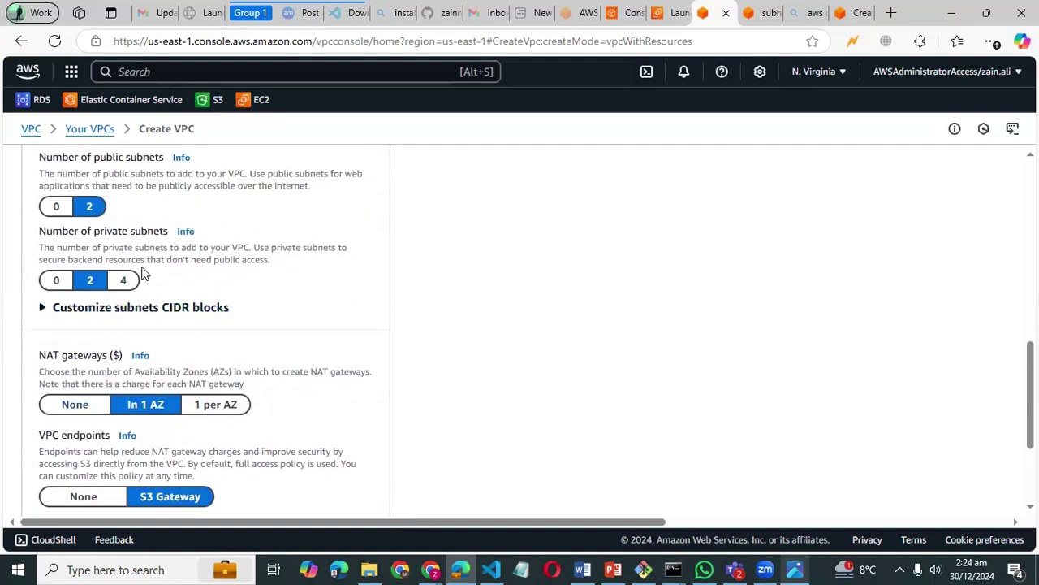
{"action": "left_click", "coordinate": [56, 280]}
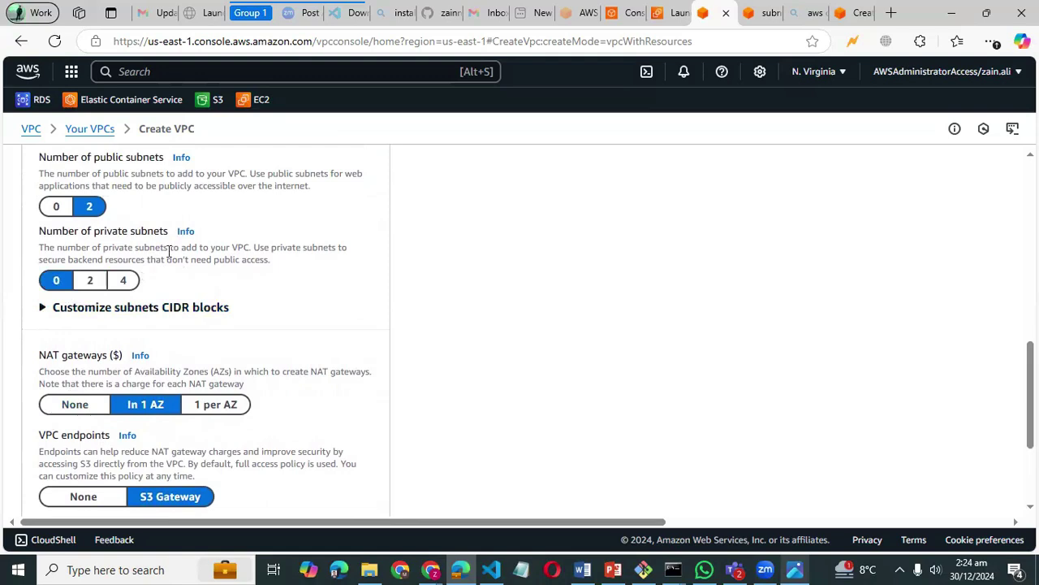
{"action": "scroll", "coordinate": [70, 371], "scroll_direction": "down", "scroll_amount": 1}
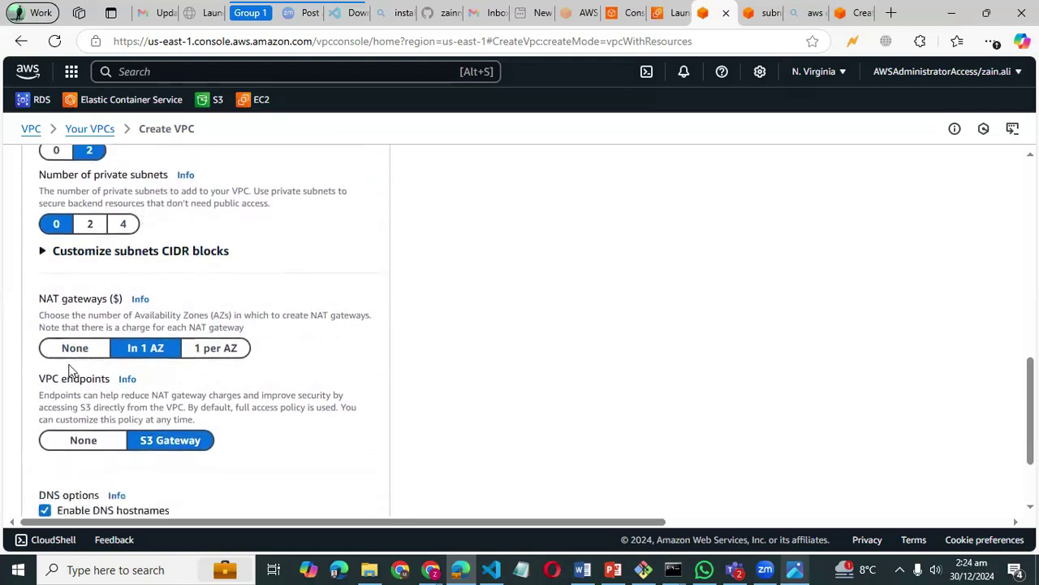
{"action": "left_click", "coordinate": [71, 356]}
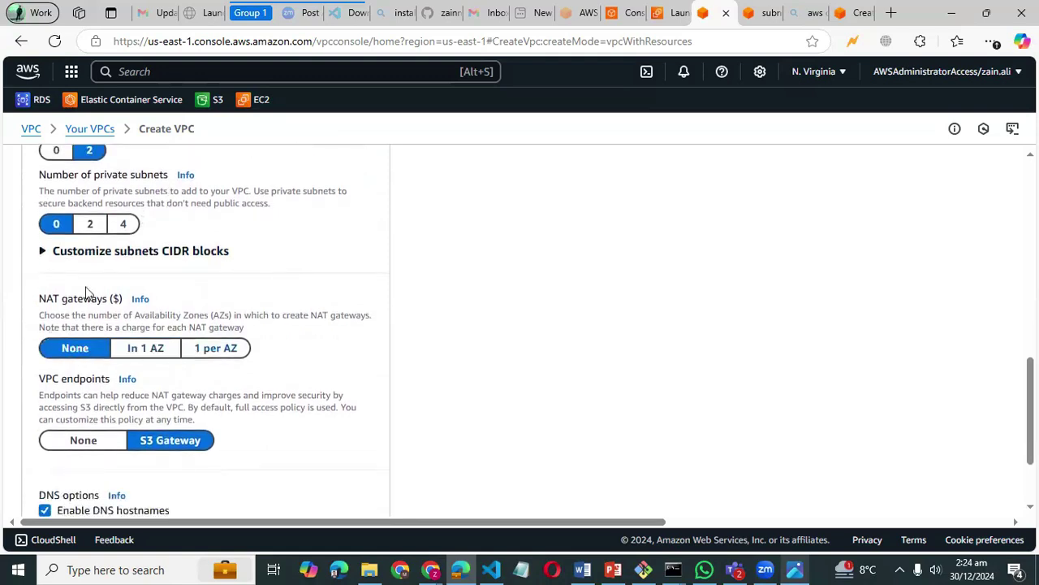
{"action": "scroll", "coordinate": [155, 329], "scroll_direction": "down", "scroll_amount": 2}
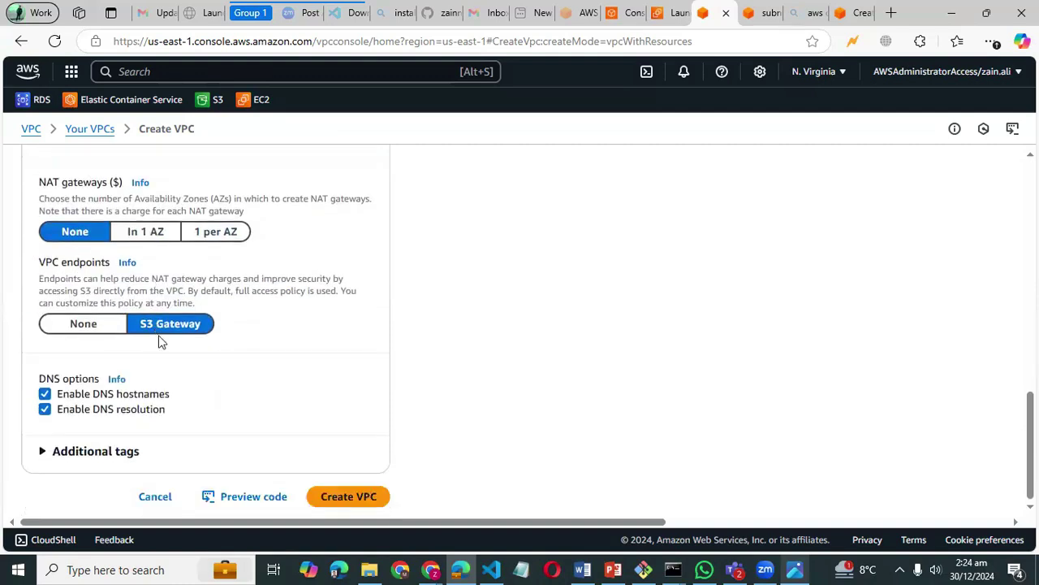
- Create the test VPC and review the successful workflow, including the internet gateway step
{"action": "left_click", "coordinate": [357, 496]}
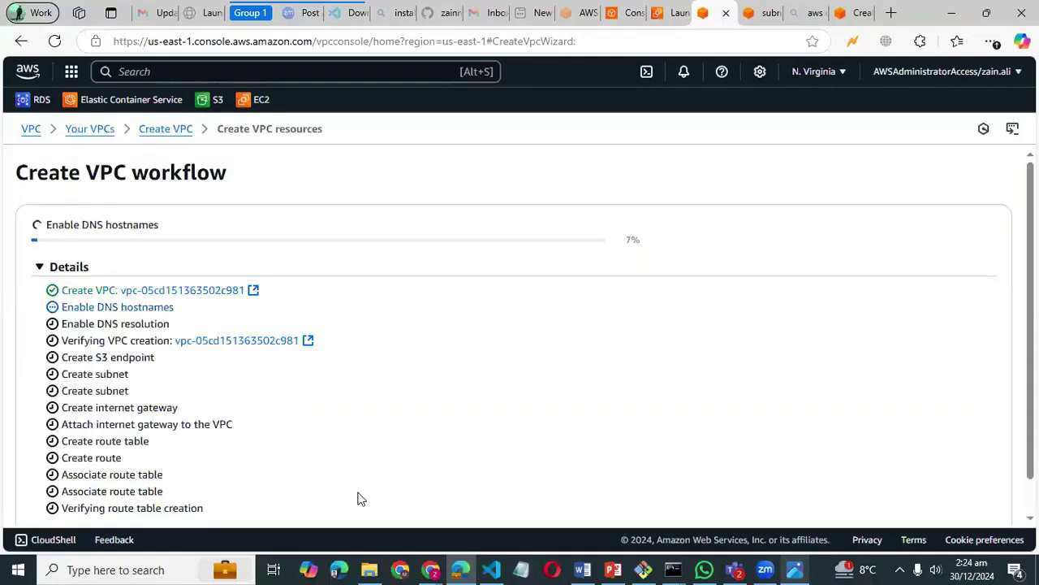
{"action": "scroll", "coordinate": [341, 355], "scroll_direction": "down", "scroll_amount": 1}
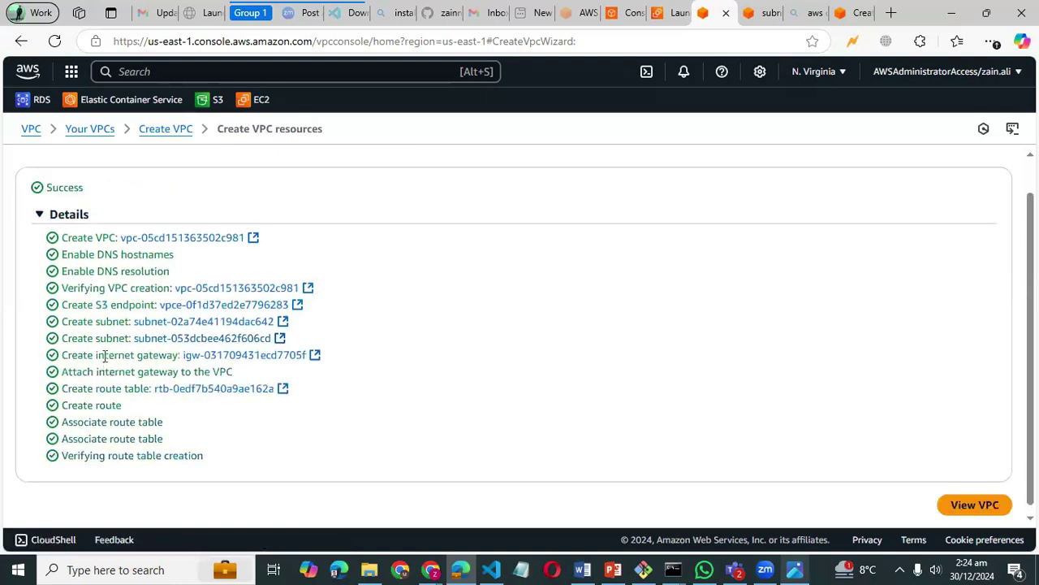
{"action": "left_click_drag", "start_coordinate": [96, 355], "coordinate": [184, 358]}
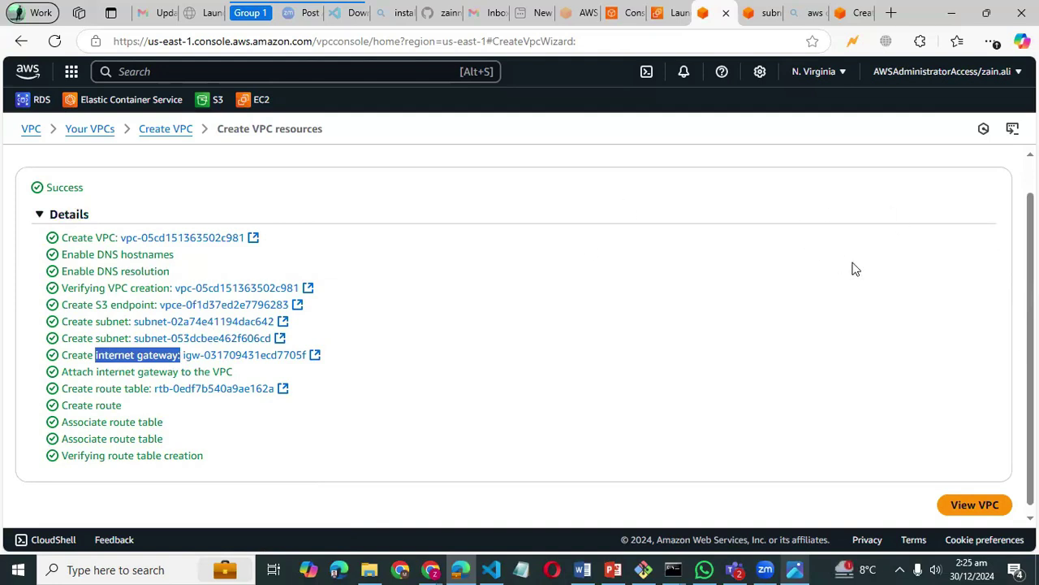
{"action": "scroll", "coordinate": [450, 307], "scroll_direction": "up", "scroll_amount": 1}
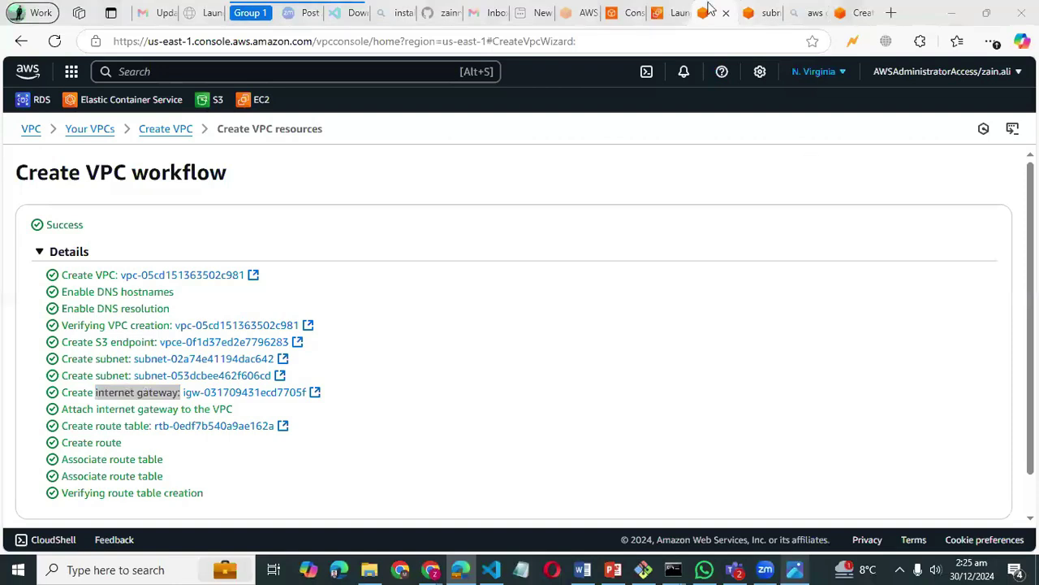
{"action": "left_click", "coordinate": [667, 11]}
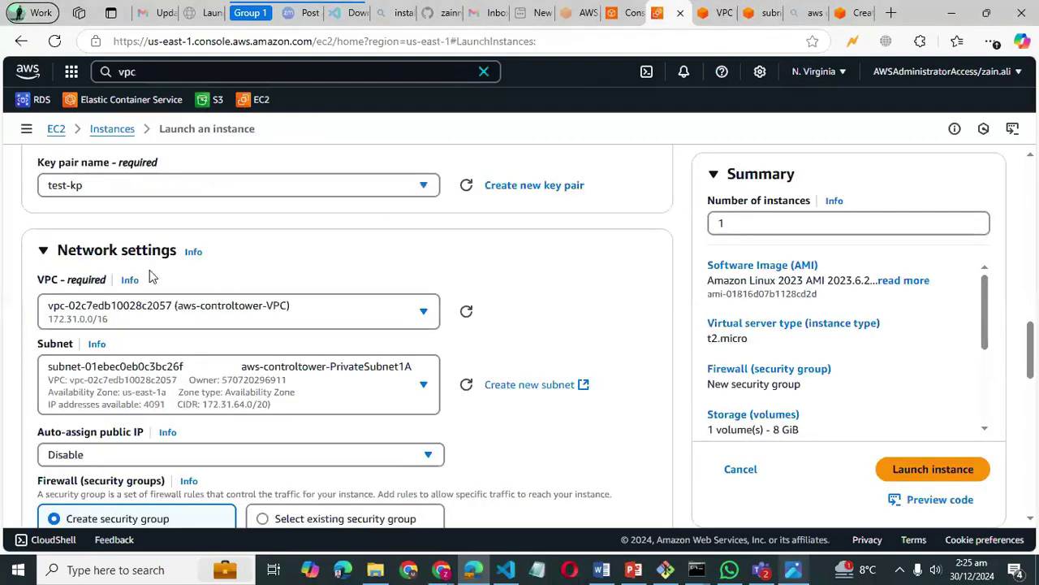
- Refresh the VPC list and keep test-vpc as the instance's network
{"action": "left_click", "coordinate": [466, 312]}
{"action": "left_click", "coordinate": [425, 308]}
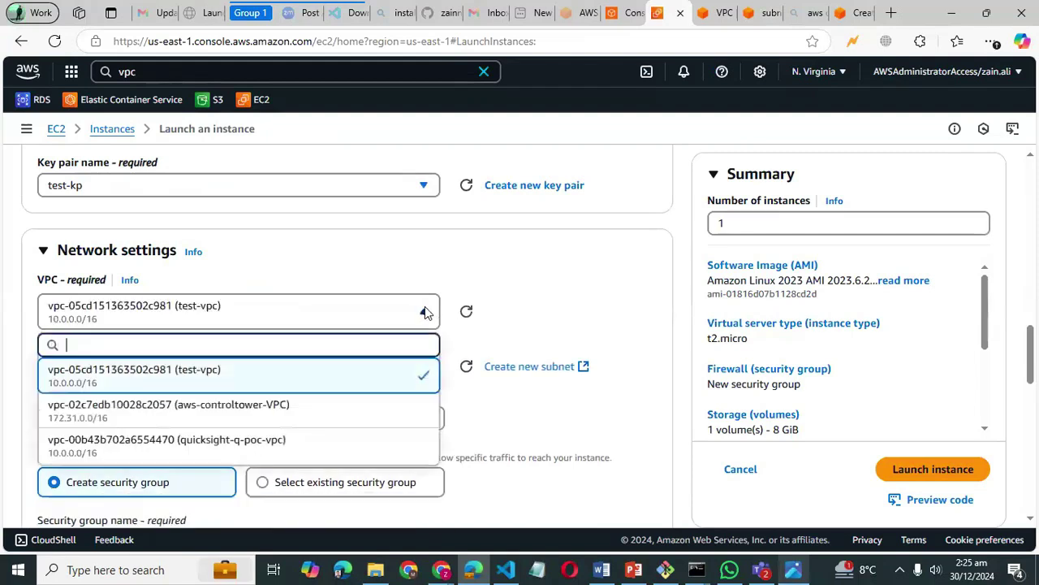
{"action": "left_click", "coordinate": [201, 373]}
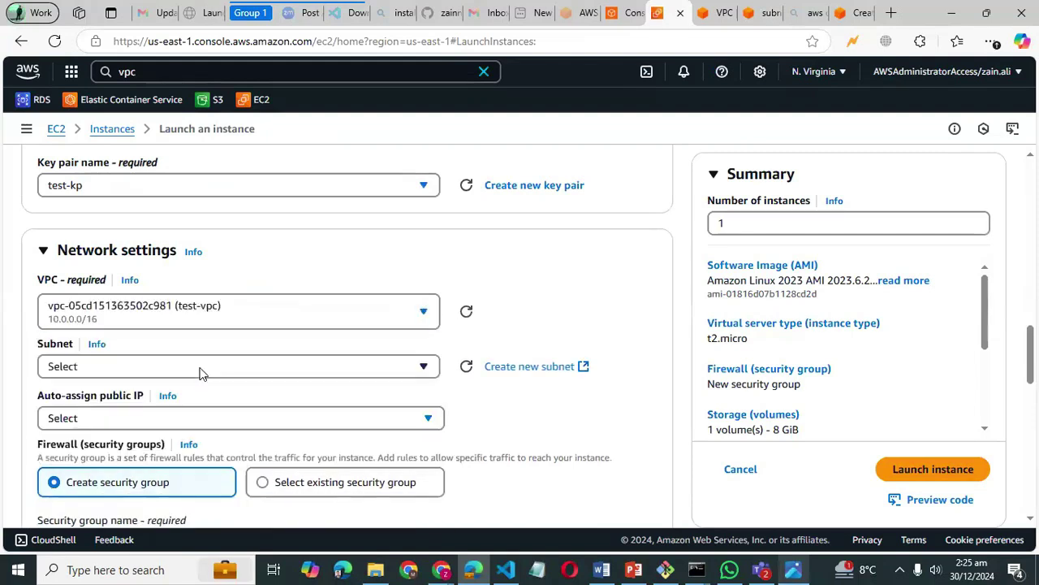
{"action": "scroll", "coordinate": [302, 341], "scroll_direction": "up", "scroll_amount": 2}
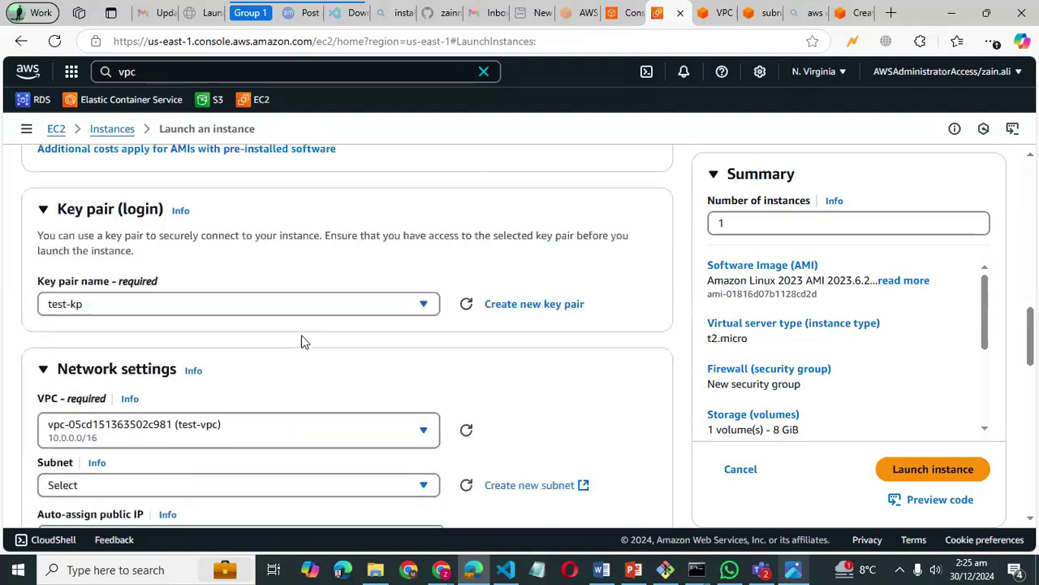
{"action": "scroll", "coordinate": [308, 379], "scroll_direction": "down", "scroll_amount": 1}
{"action": "scroll", "coordinate": [309, 379], "scroll_direction": "down", "scroll_amount": 2}
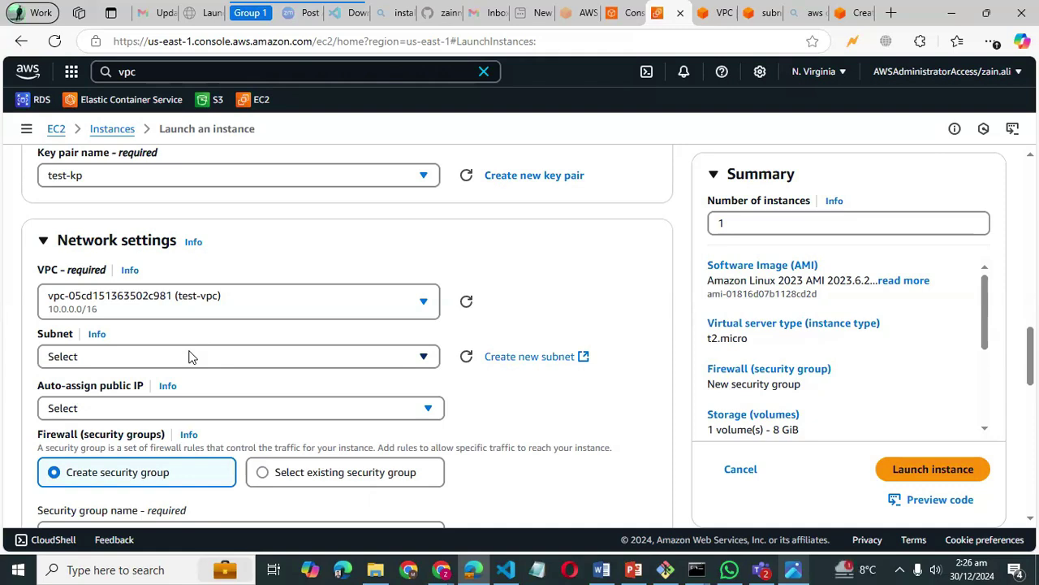
- Refresh the subnets and choose test-subnet-public1-us-east-1a
{"action": "left_click", "coordinate": [424, 357]}
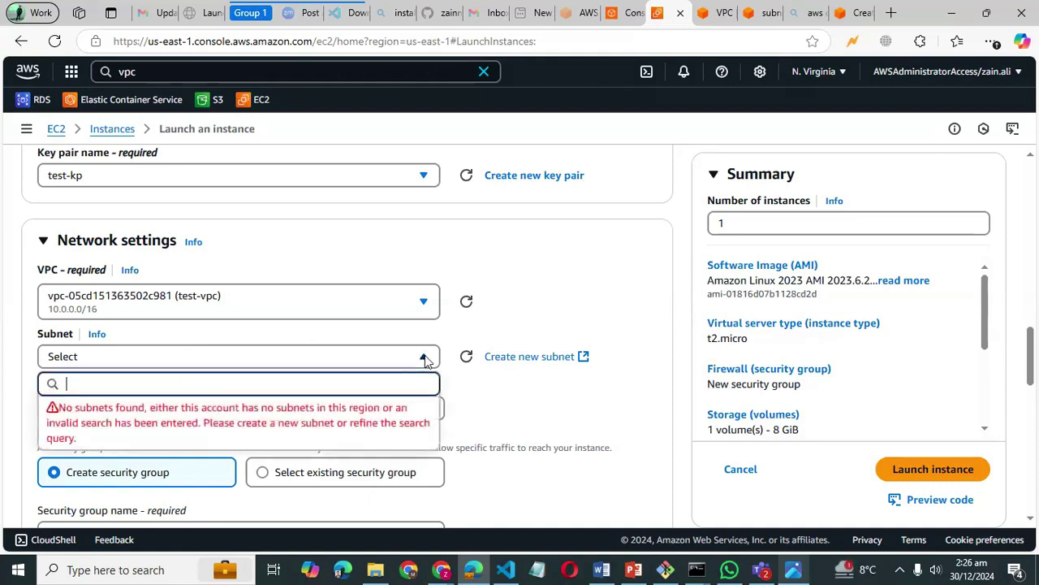
{"action": "left_click", "coordinate": [463, 358]}
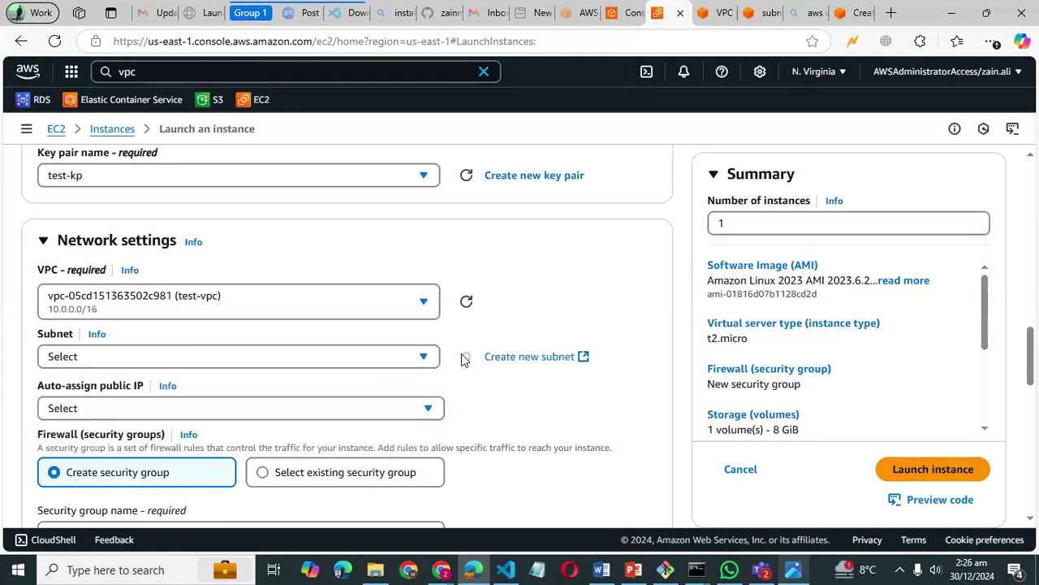
{"action": "left_click", "coordinate": [421, 366]}
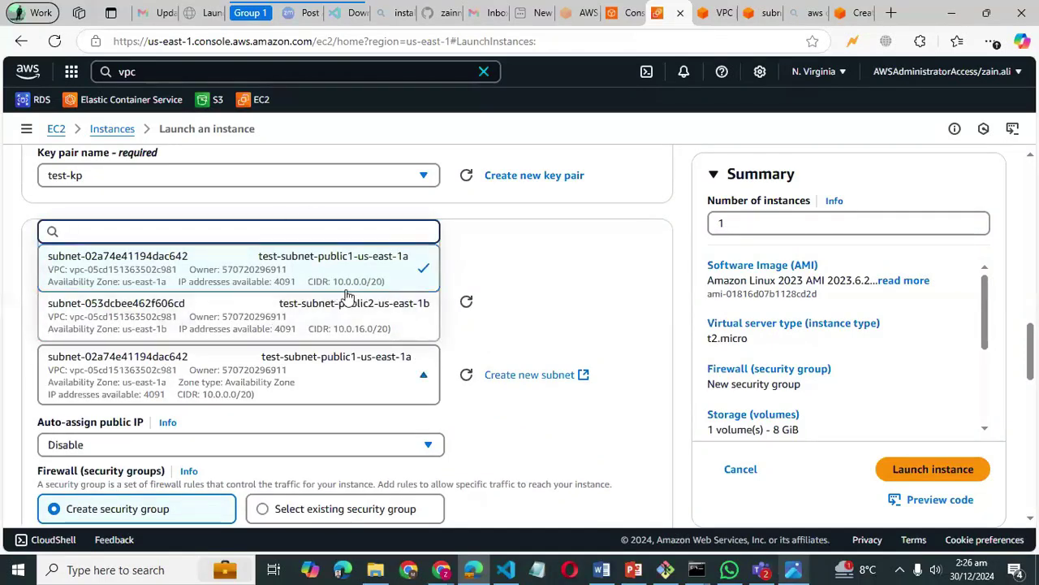
{"action": "left_click", "coordinate": [260, 276]}
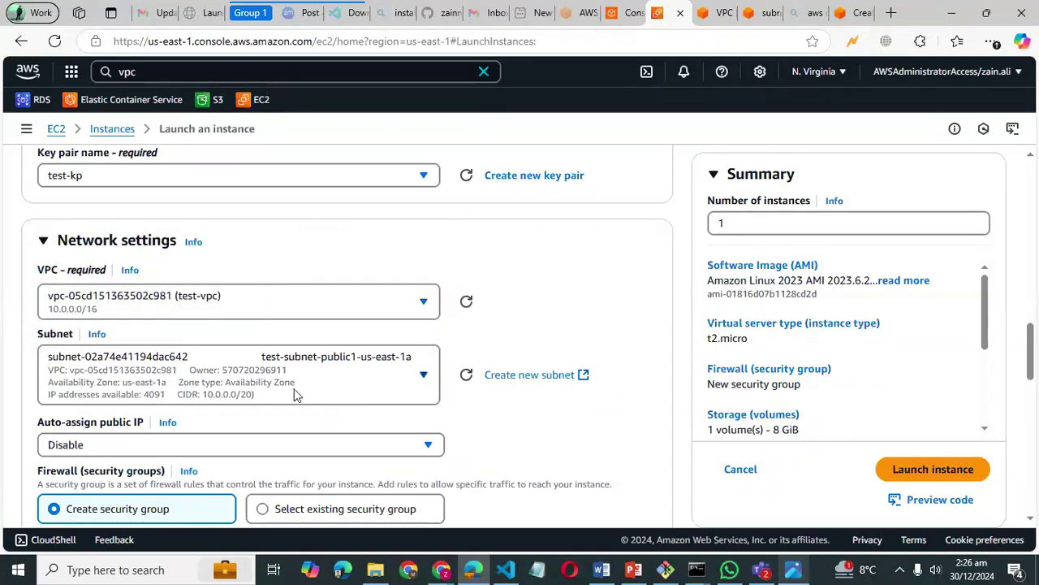
{"action": "scroll", "coordinate": [347, 395], "scroll_direction": "down", "scroll_amount": 2}
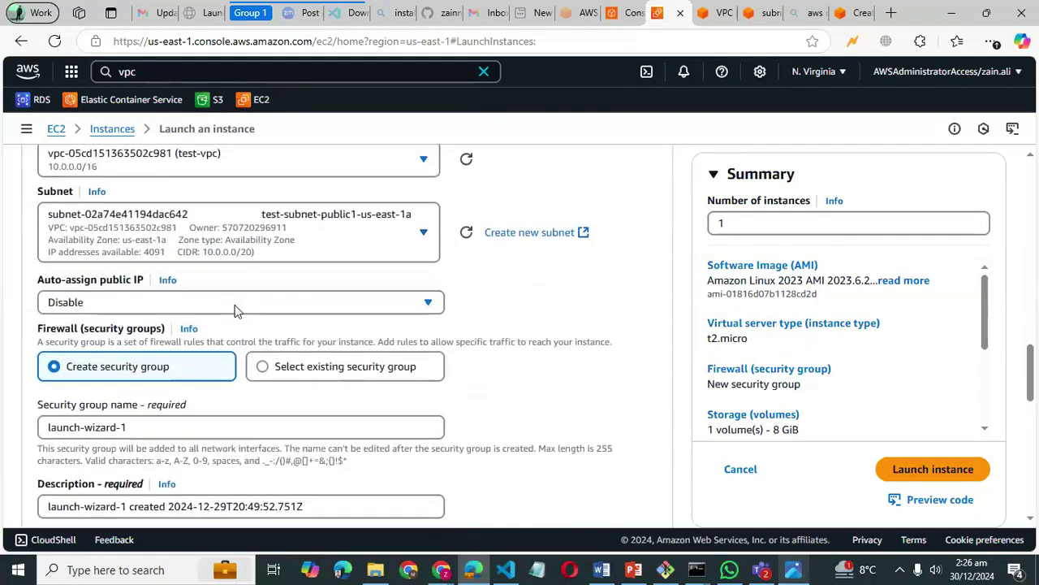
- Set Auto-assign public IP to Enable
{"action": "left_click", "coordinate": [424, 305]}
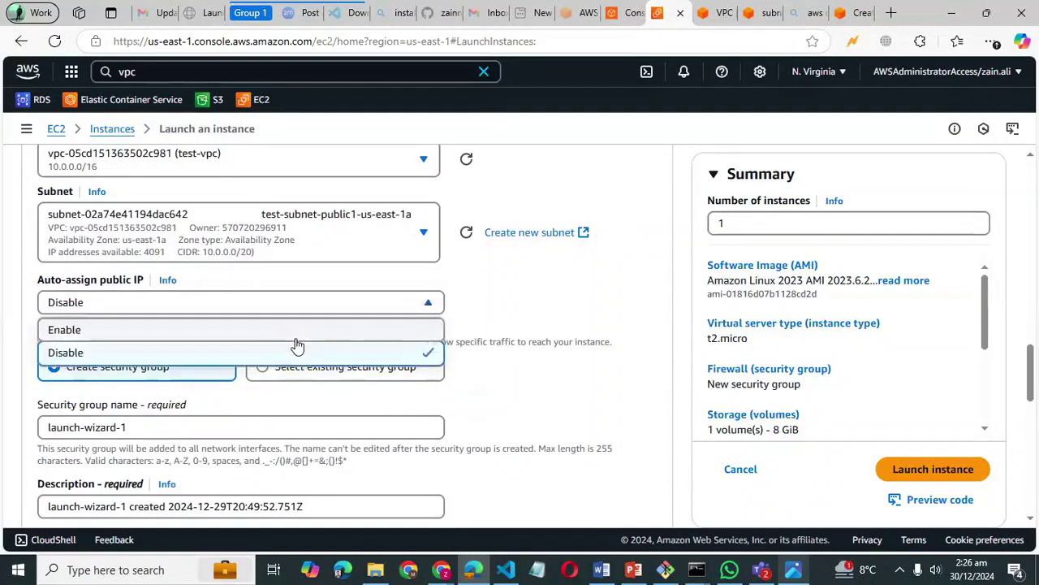
{"action": "left_click", "coordinate": [297, 331]}
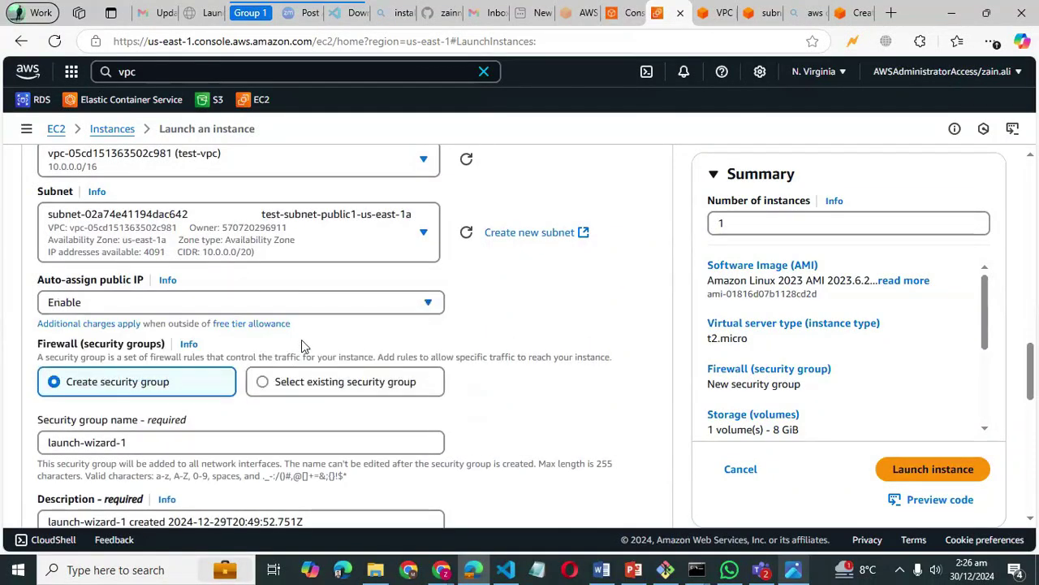
{"action": "scroll", "coordinate": [301, 340], "scroll_direction": "down", "scroll_amount": 2}
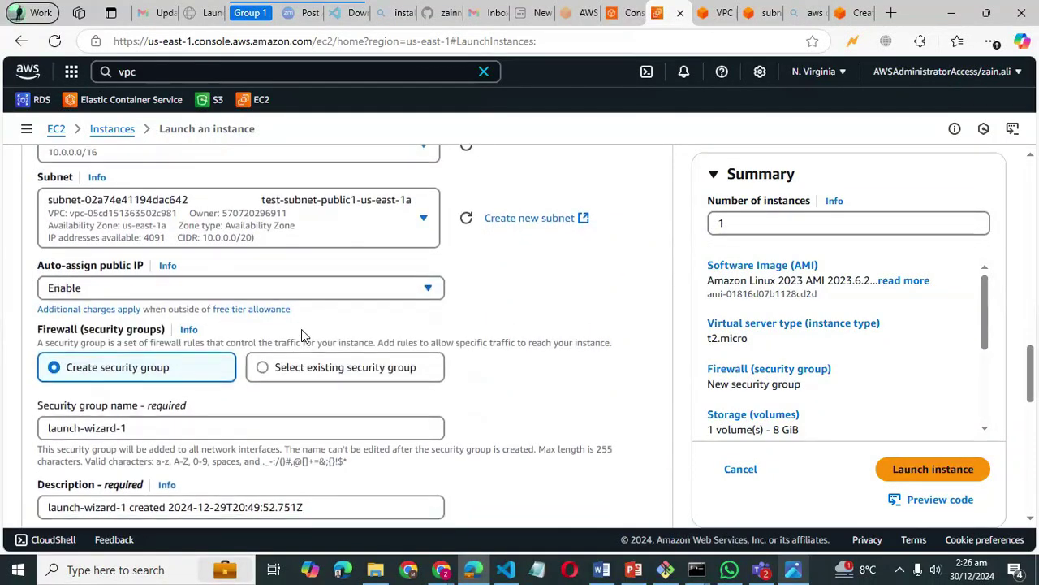
{"action": "scroll", "coordinate": [301, 333], "scroll_direction": "down", "scroll_amount": 1}
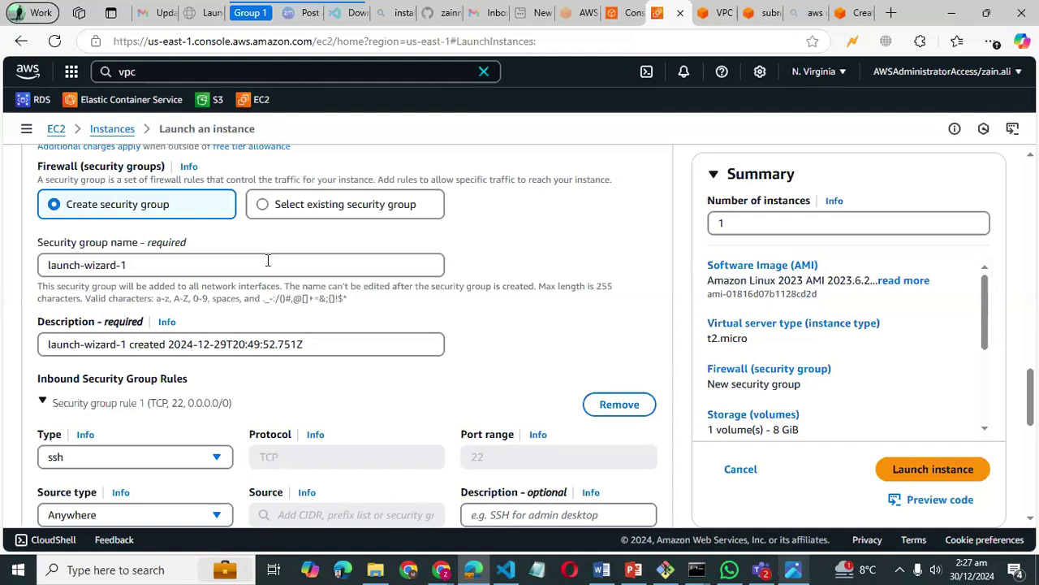
{"action": "scroll", "coordinate": [268, 261], "scroll_direction": "down", "scroll_amount": 1}
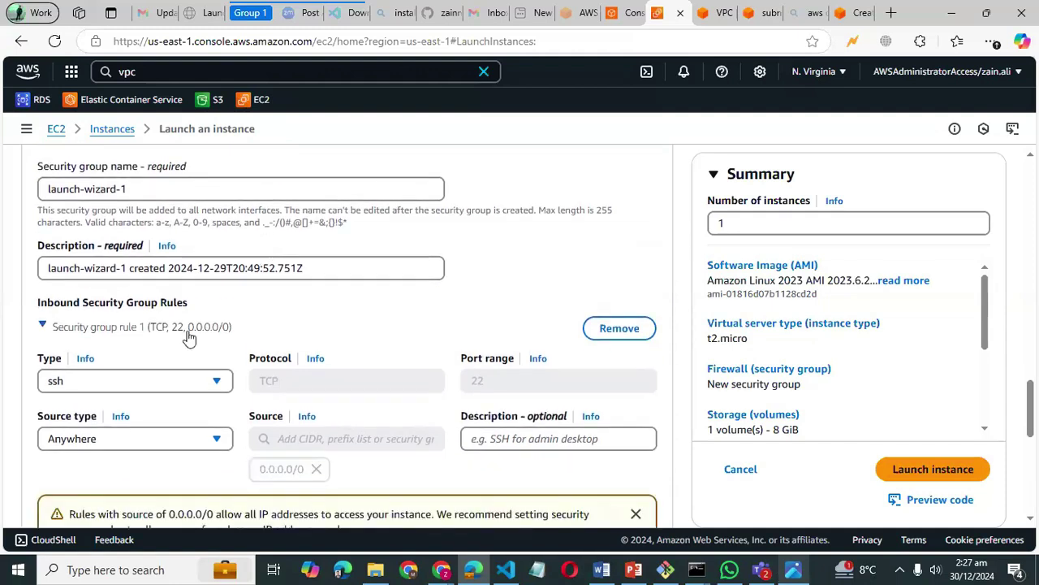
{"action": "scroll", "coordinate": [188, 337], "scroll_direction": "down", "scroll_amount": 1}
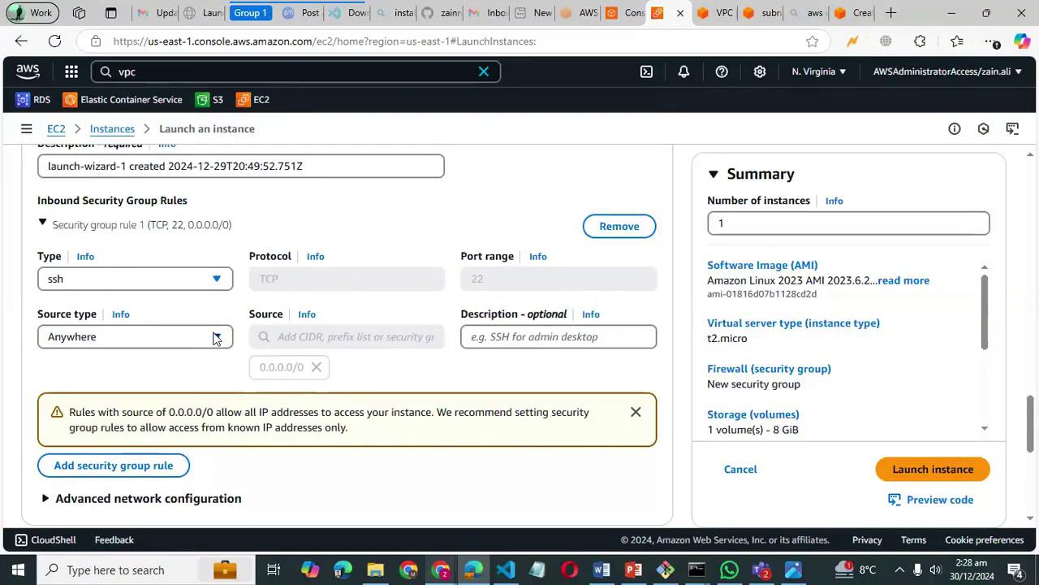
{"action": "scroll", "coordinate": [215, 338], "scroll_direction": "down", "scroll_amount": 1}
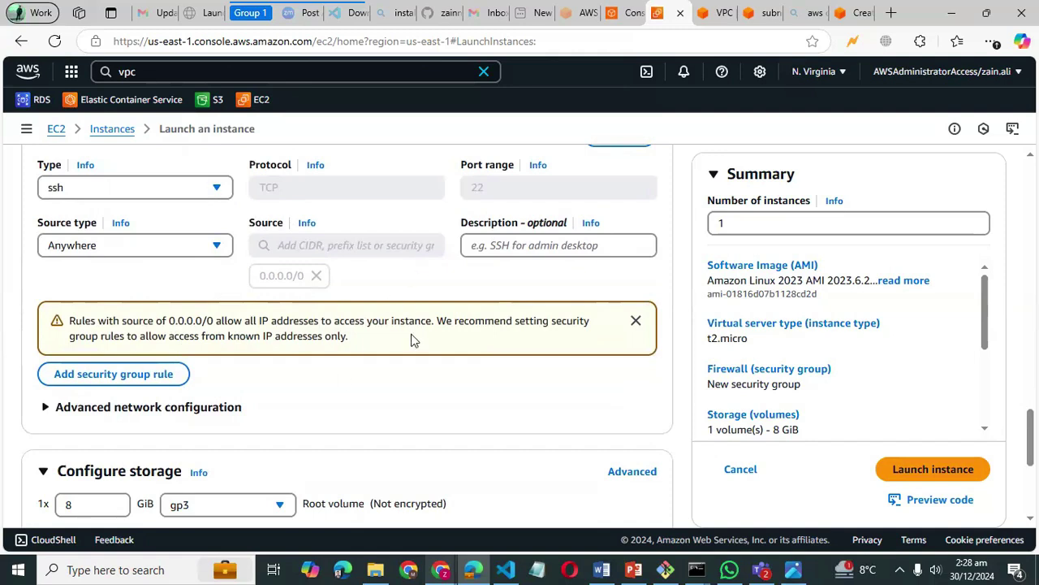
{"action": "scroll", "coordinate": [411, 341], "scroll_direction": "down", "scroll_amount": 1}
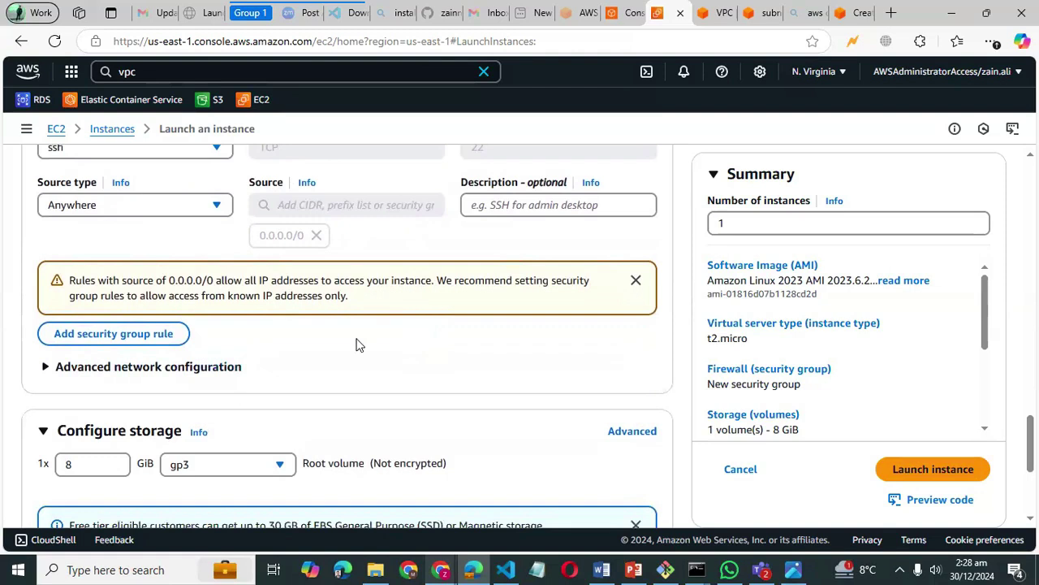
{"action": "scroll", "coordinate": [356, 344], "scroll_direction": "down", "scroll_amount": 2}
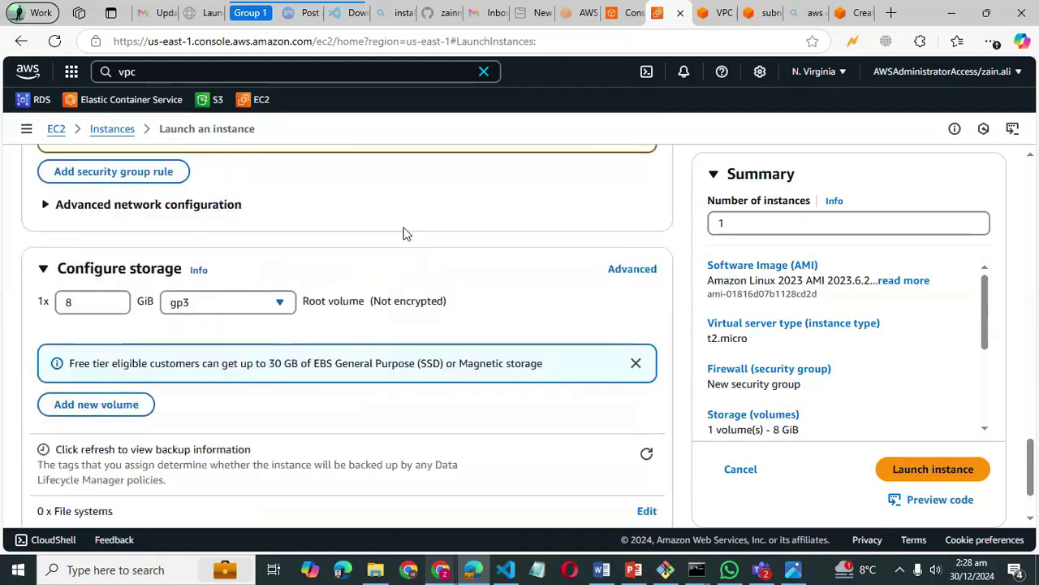
{"action": "scroll", "coordinate": [403, 232], "scroll_direction": "up", "scroll_amount": 1}
{"action": "scroll", "coordinate": [362, 240], "scroll_direction": "down", "scroll_amount": 2}
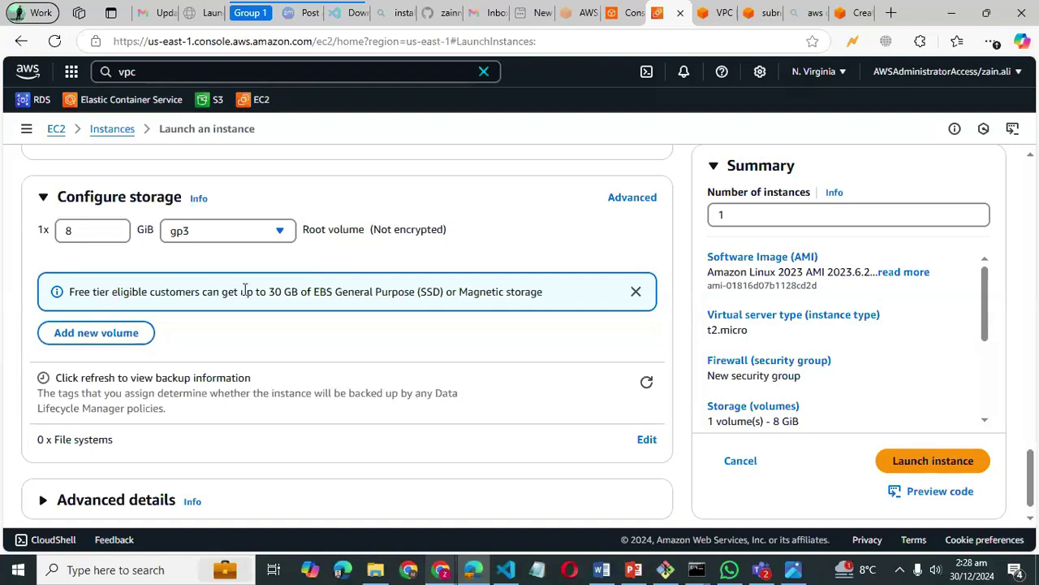
- Confirm the root volume stays gp3 and launch the linux-instance-test instance
{"action": "scroll", "coordinate": [244, 291], "scroll_direction": "down", "scroll_amount": 1}
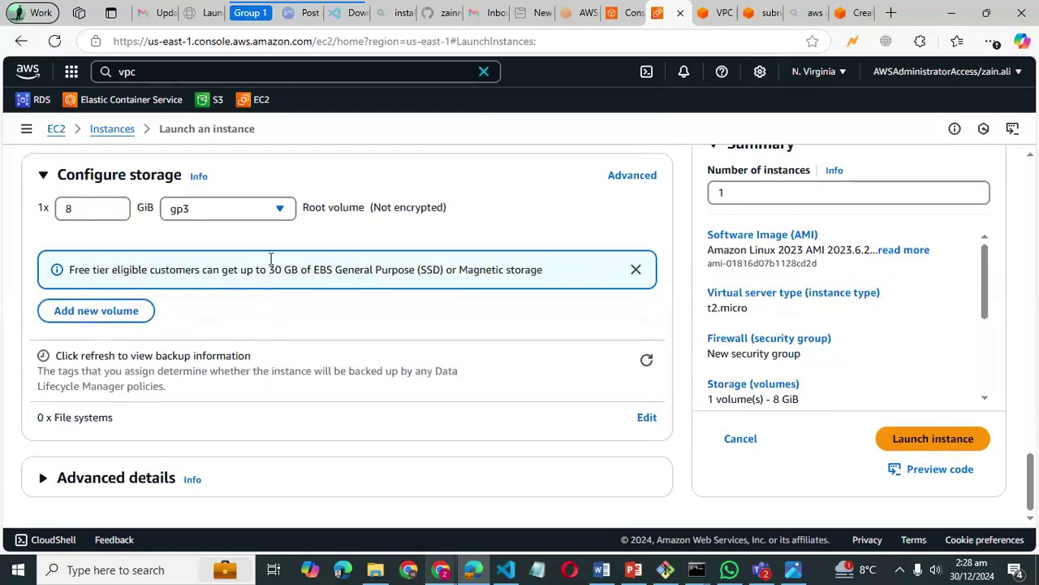
{"action": "left_click", "coordinate": [278, 210]}
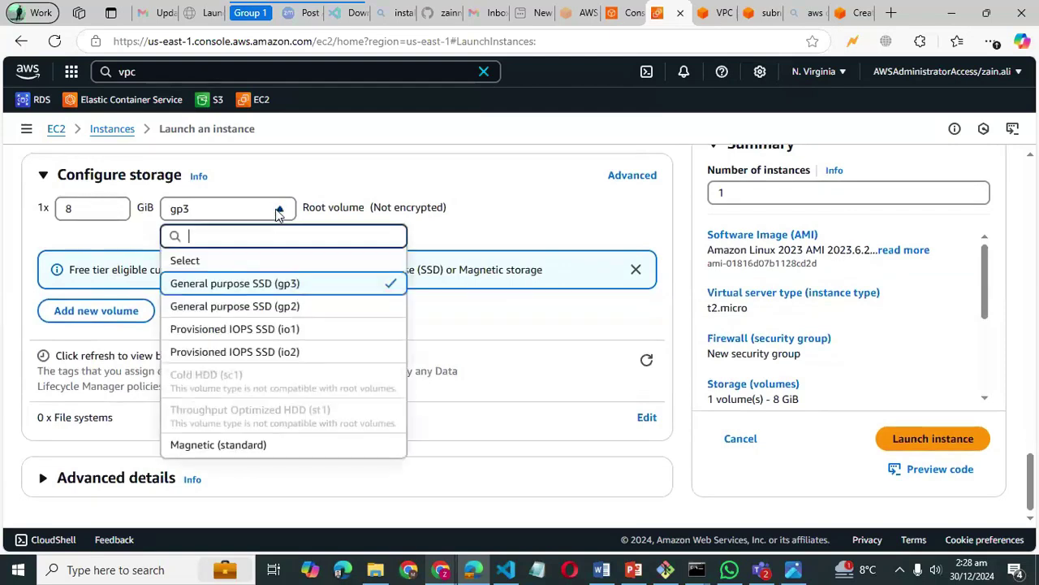
{"action": "left_click", "coordinate": [492, 197]}
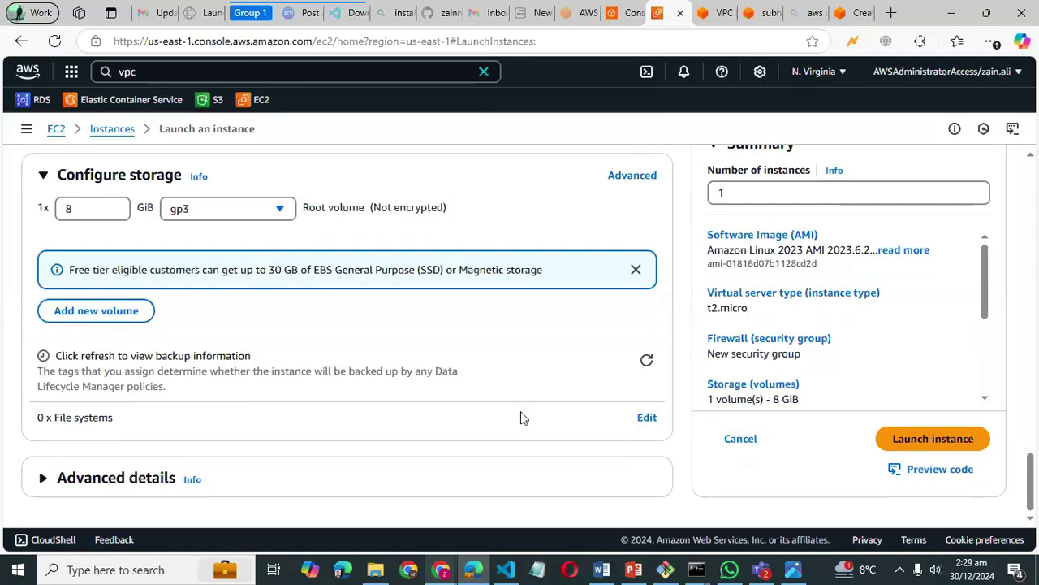
{"action": "scroll", "coordinate": [521, 414], "scroll_direction": "up", "scroll_amount": 10}
{"action": "scroll", "coordinate": [521, 411], "scroll_direction": "up", "scroll_amount": 3}
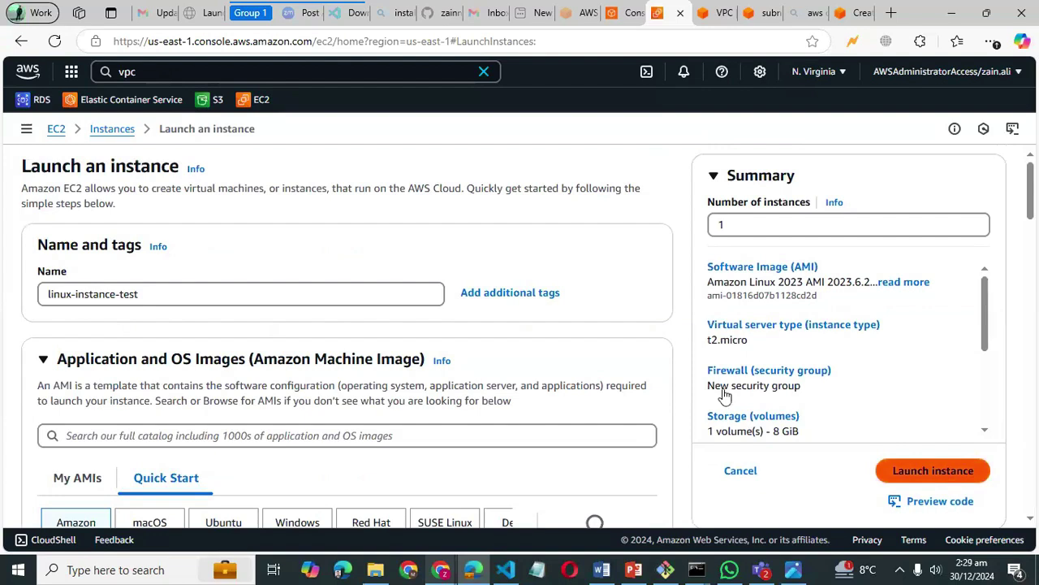
{"action": "left_click", "coordinate": [913, 472]}
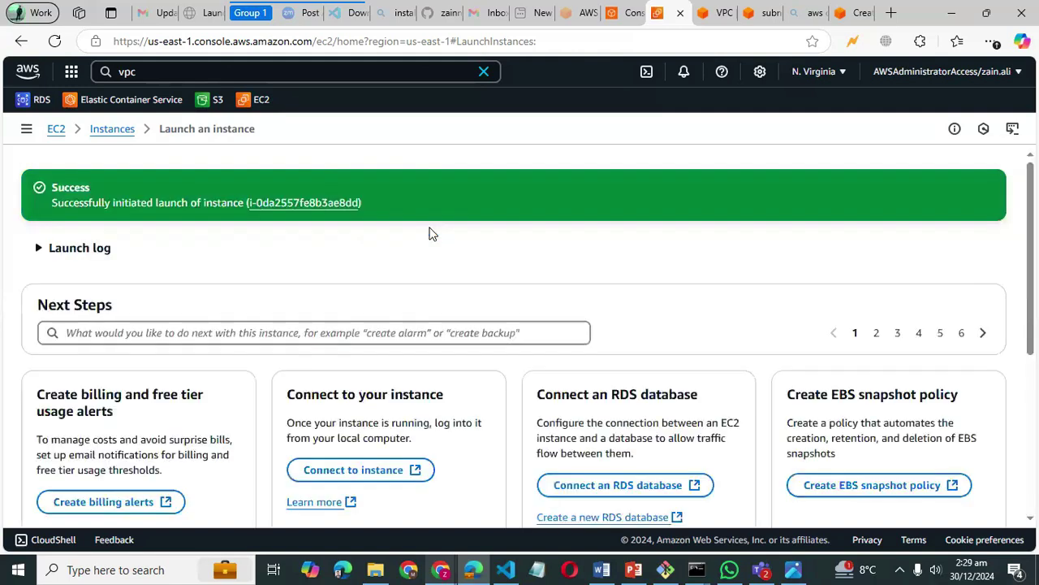
- Open the Instances list, widen the Name column, and check linux-instance-test reaches 2/2 checks passed
{"action": "left_click", "coordinate": [106, 128]}
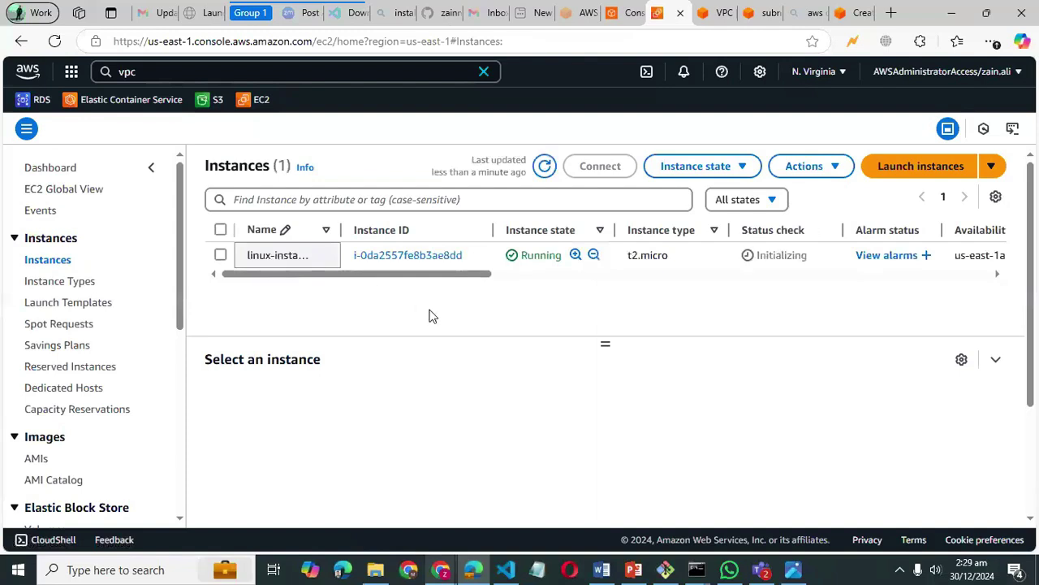
{"action": "left_click_drag", "start_coordinate": [339, 228], "coordinate": [406, 228]}
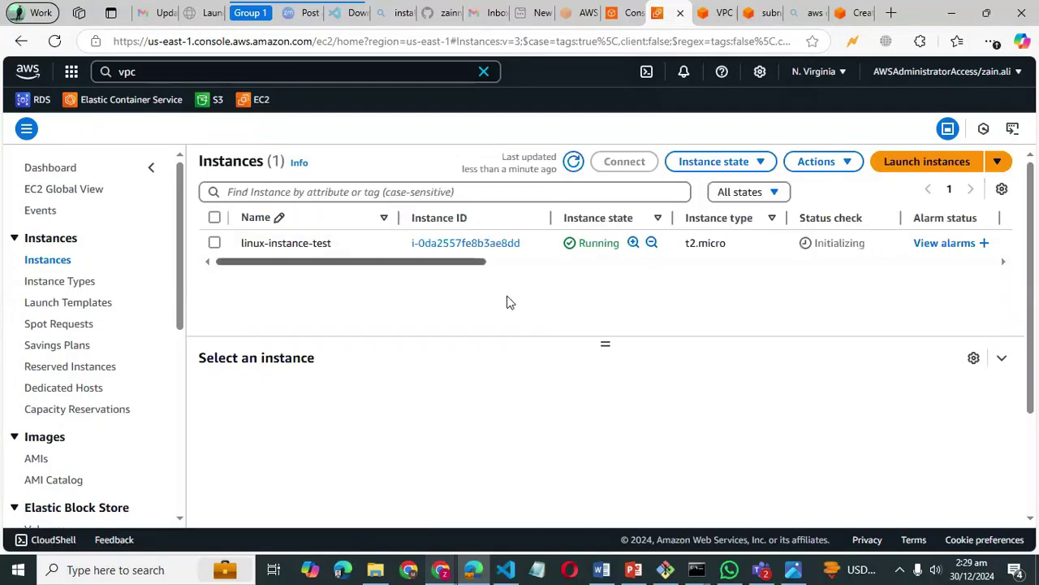
{"action": "left_click_drag", "start_coordinate": [476, 262], "coordinate": [561, 283]}
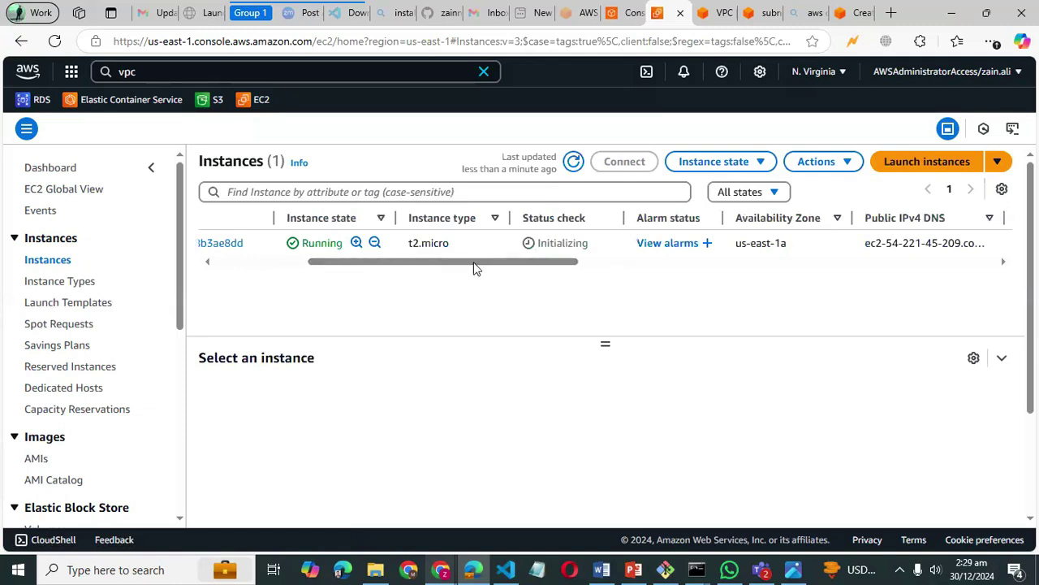
{"action": "left_click_drag", "start_coordinate": [473, 267], "coordinate": [502, 264]}
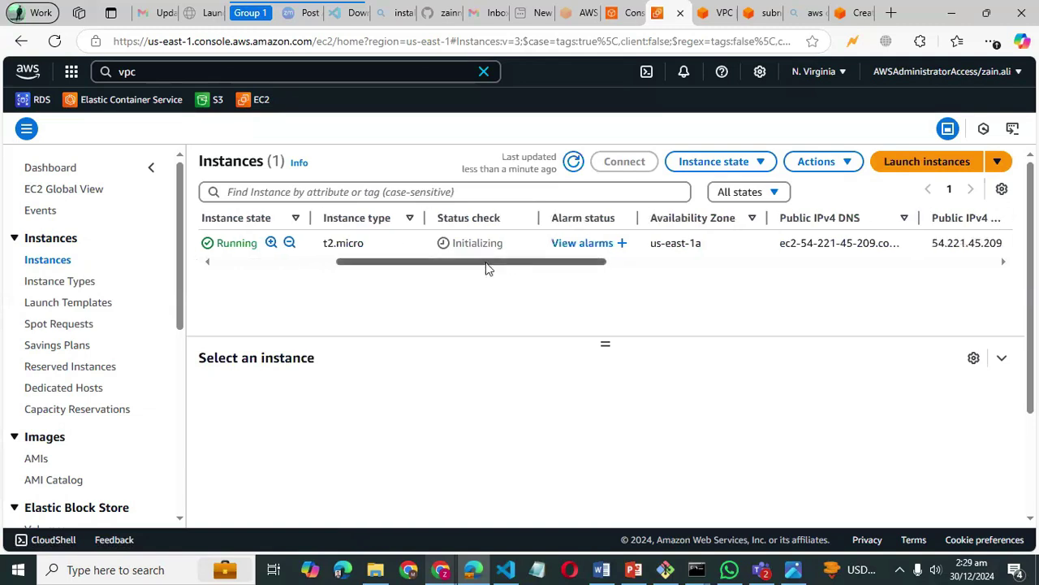
{"action": "left_click_drag", "start_coordinate": [393, 262], "coordinate": [494, 280]}
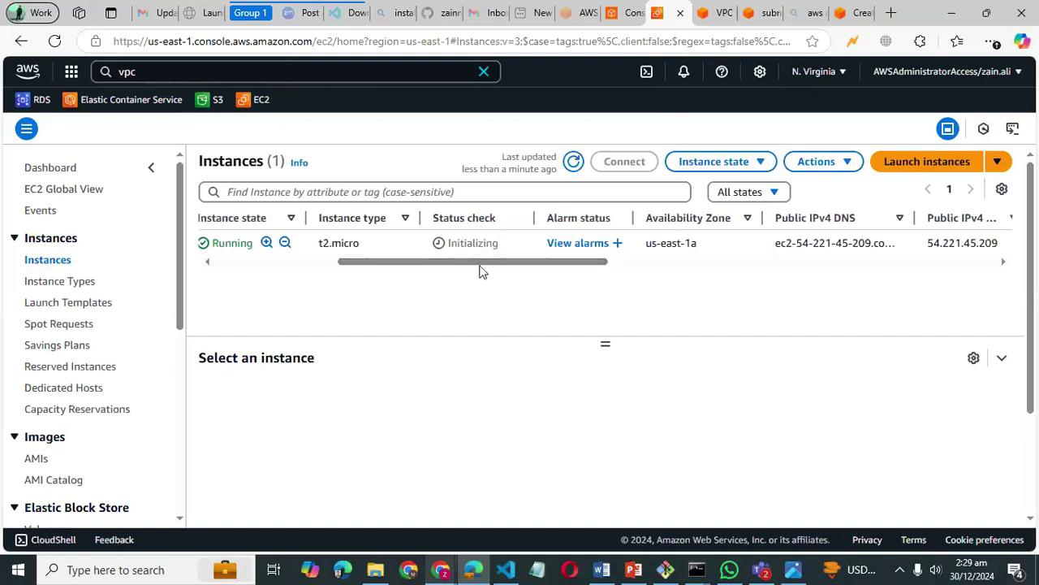
{"action": "left_click_drag", "start_coordinate": [479, 270], "coordinate": [257, 269]}
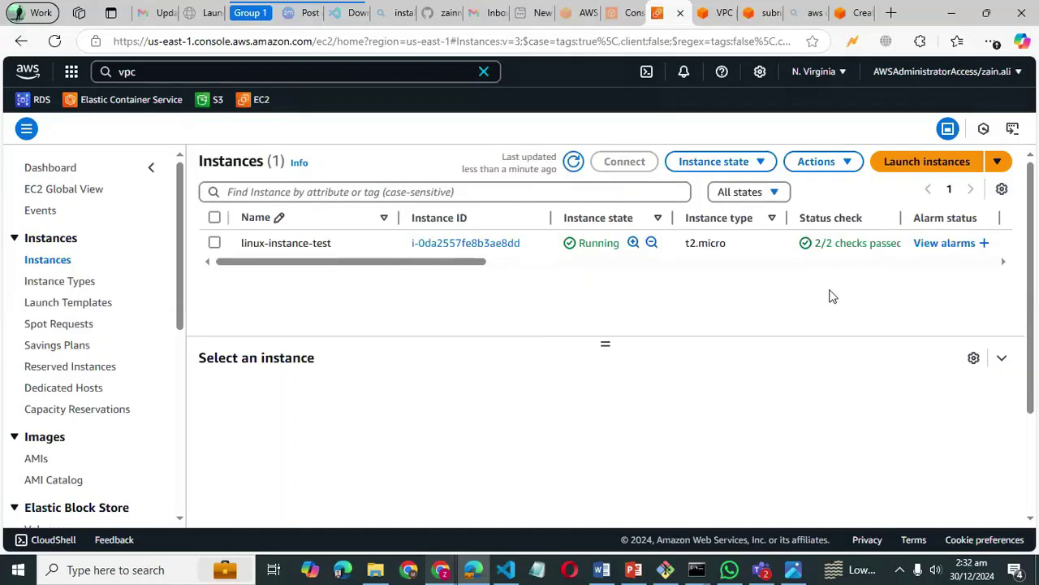
- Open linux-instance-test's details and start an EC2 Instance Connect session as ec2-user
{"action": "left_click", "coordinate": [452, 246]}
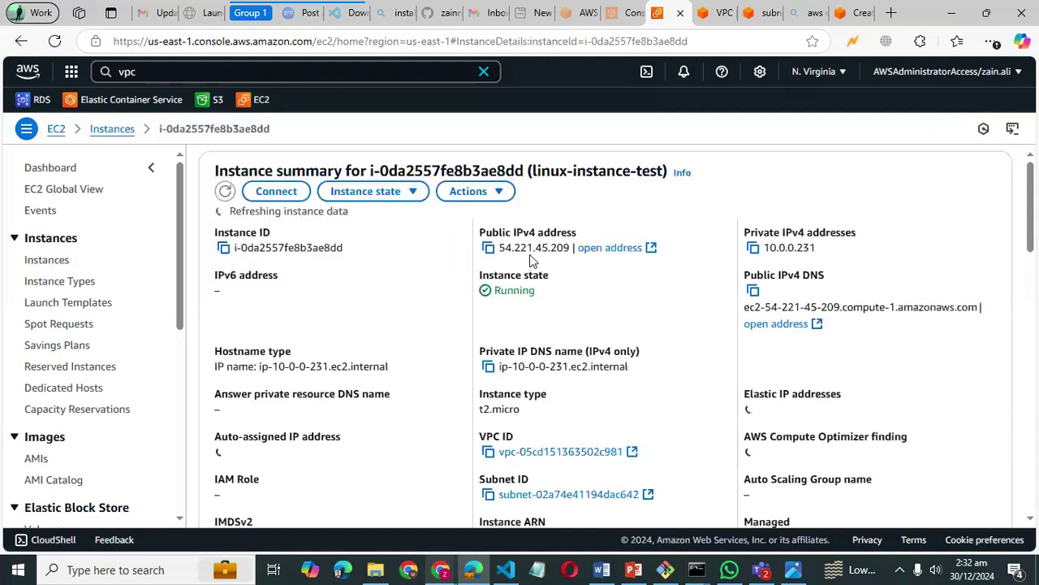
{"action": "left_click", "coordinate": [268, 192]}
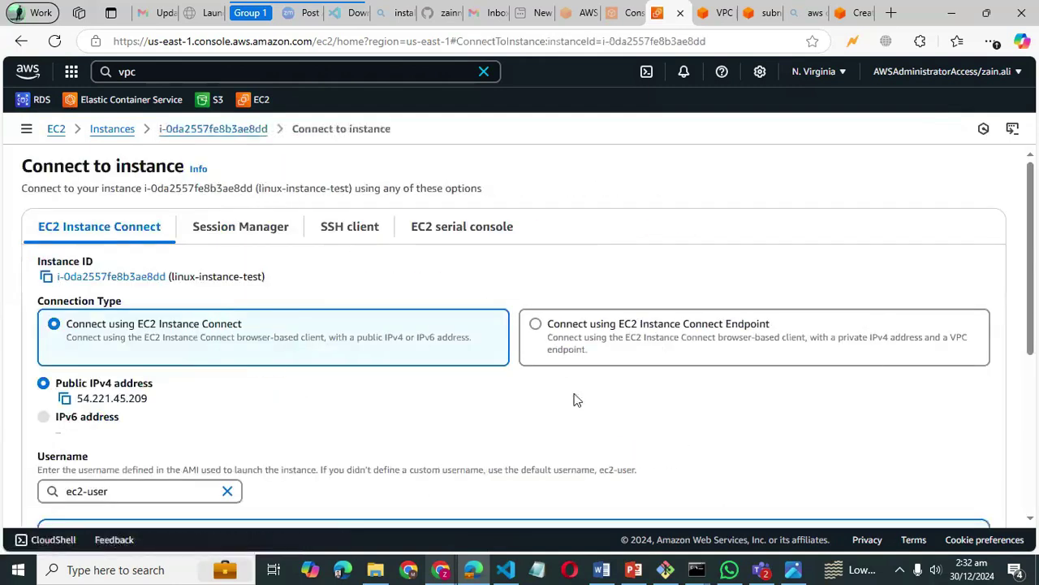
{"action": "scroll", "coordinate": [328, 353], "scroll_direction": "down", "scroll_amount": 2}
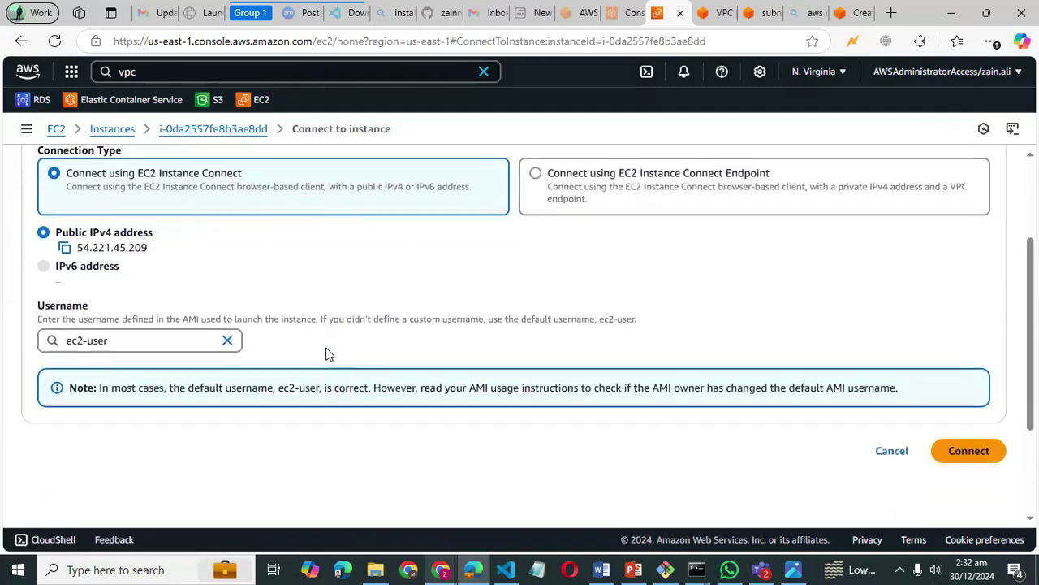
{"action": "scroll", "coordinate": [327, 353], "scroll_direction": "down", "scroll_amount": 1}
{"action": "scroll", "coordinate": [327, 353], "scroll_direction": "up", "scroll_amount": 2}
{"action": "scroll", "coordinate": [327, 354], "scroll_direction": "down", "scroll_amount": 1}
{"action": "scroll", "coordinate": [328, 353], "scroll_direction": "up", "scroll_amount": 1}
{"action": "scroll", "coordinate": [328, 352], "scroll_direction": "down", "scroll_amount": 2}
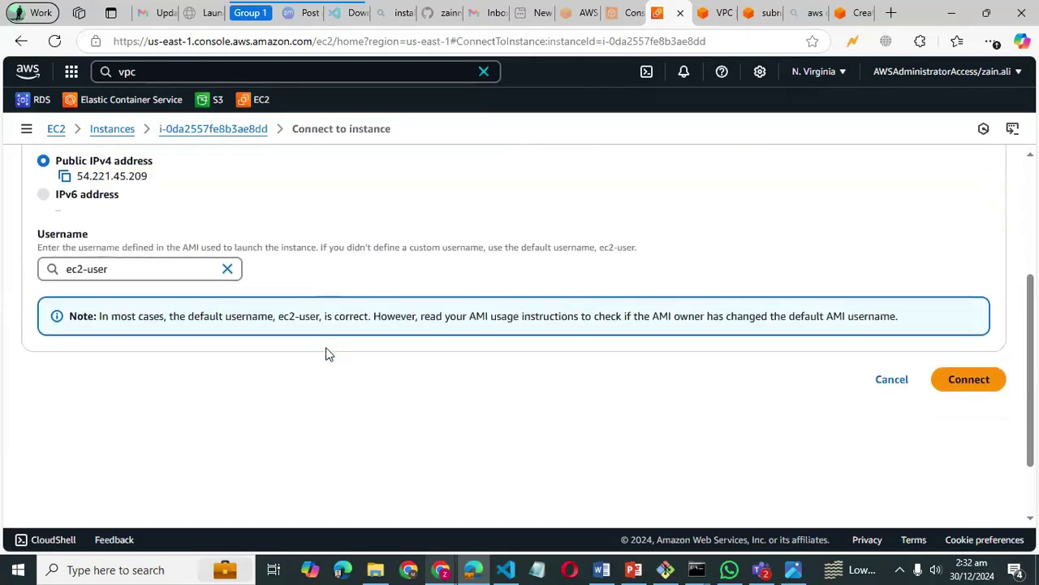
{"action": "left_click", "coordinate": [970, 371]}
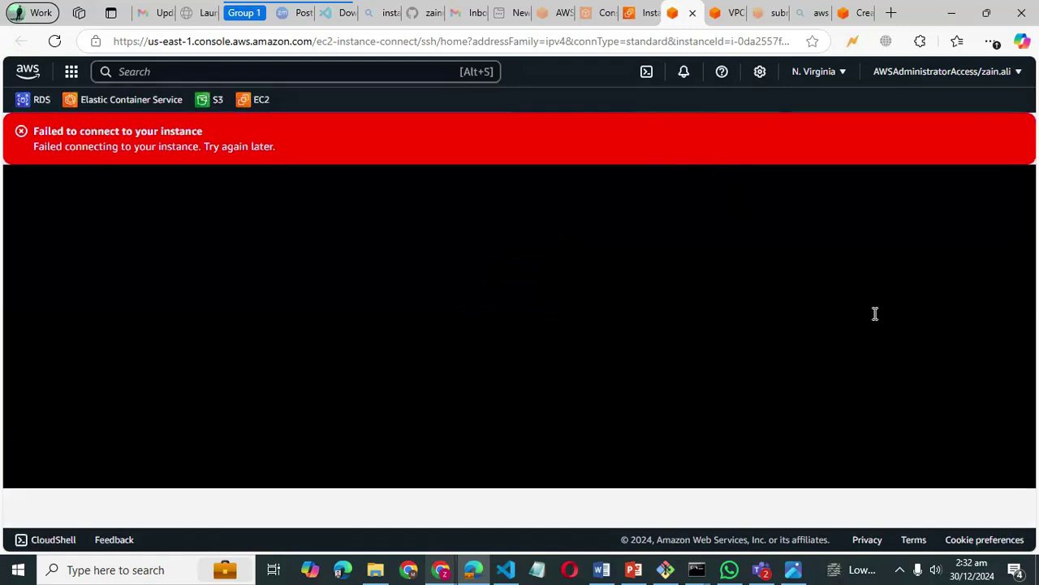
- Close the failed terminal tab and retry EC2 Instance Connect as ec2-user
{"action": "left_click", "coordinate": [656, 7]}
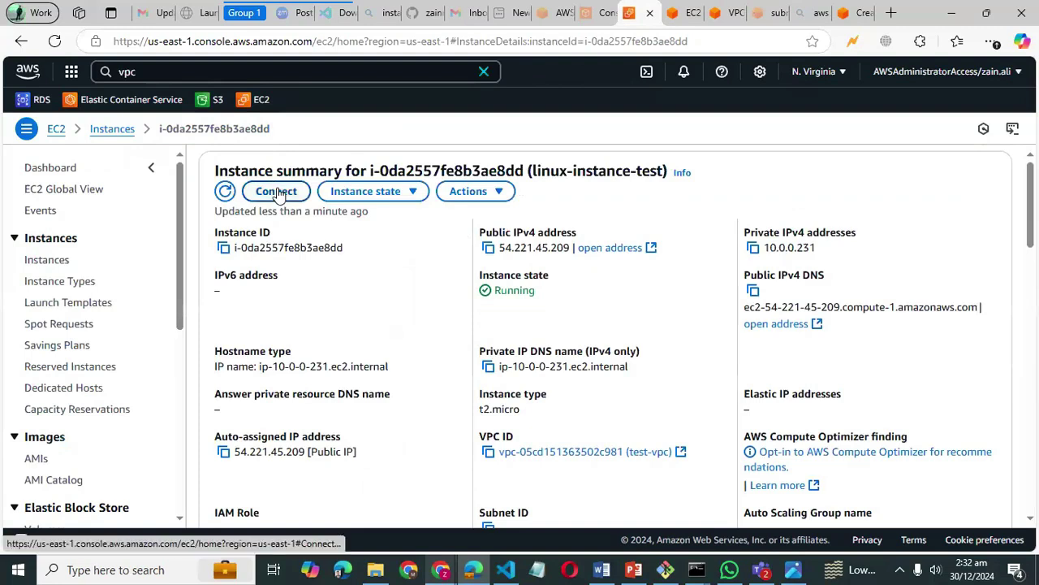
{"action": "left_click", "coordinate": [277, 193]}
{"action": "scroll", "coordinate": [331, 296], "scroll_direction": "down", "scroll_amount": 2}
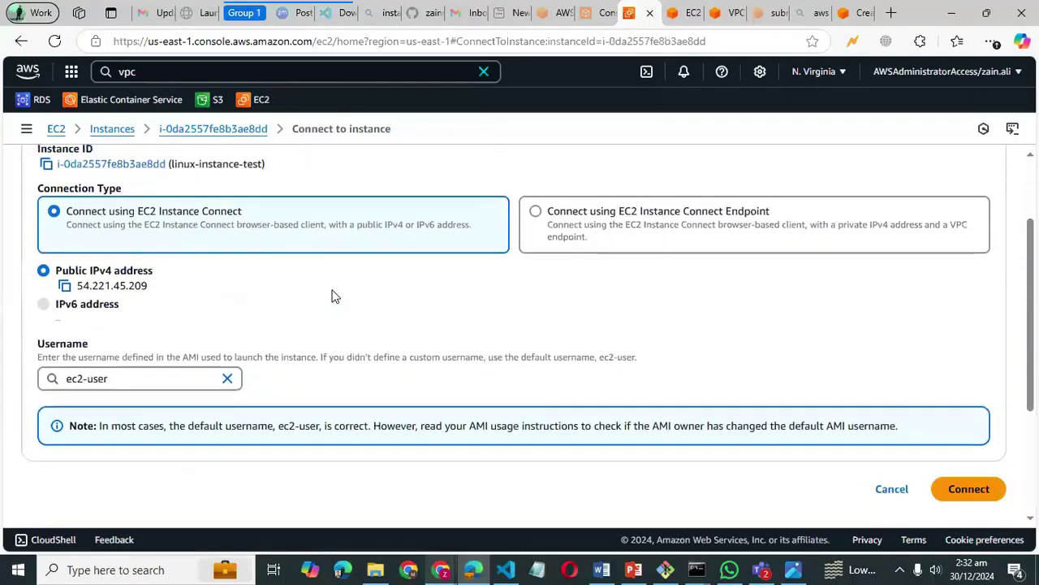
{"action": "scroll", "coordinate": [331, 296], "scroll_direction": "up", "scroll_amount": 1}
{"action": "scroll", "coordinate": [331, 295], "scroll_direction": "down", "scroll_amount": 2}
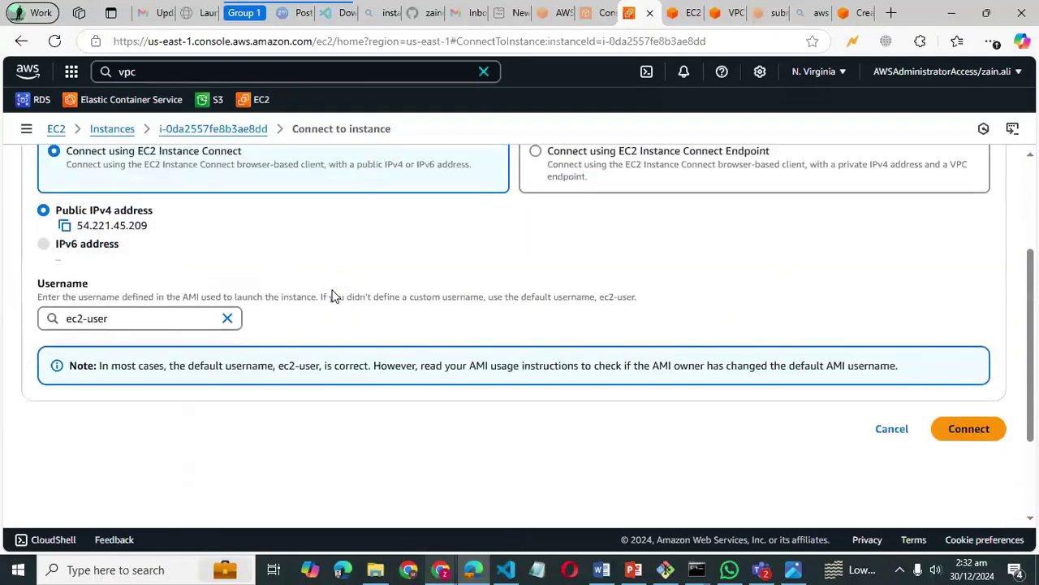
{"action": "scroll", "coordinate": [332, 296], "scroll_direction": "down", "scroll_amount": 1}
{"action": "scroll", "coordinate": [331, 296], "scroll_direction": "up", "scroll_amount": 3}
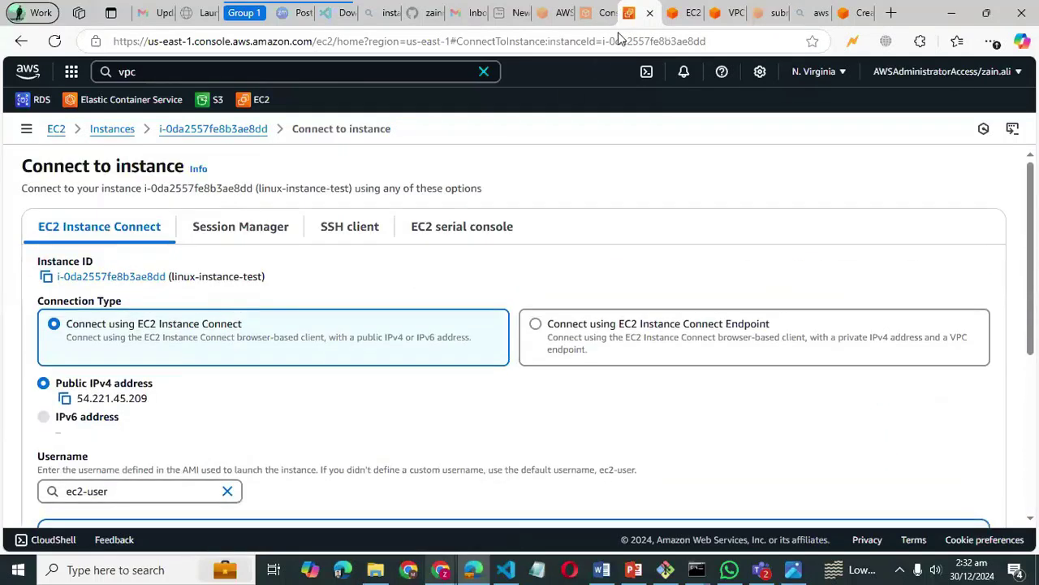
{"action": "left_click", "coordinate": [692, 8]}
{"action": "left_click", "coordinate": [692, 13]}
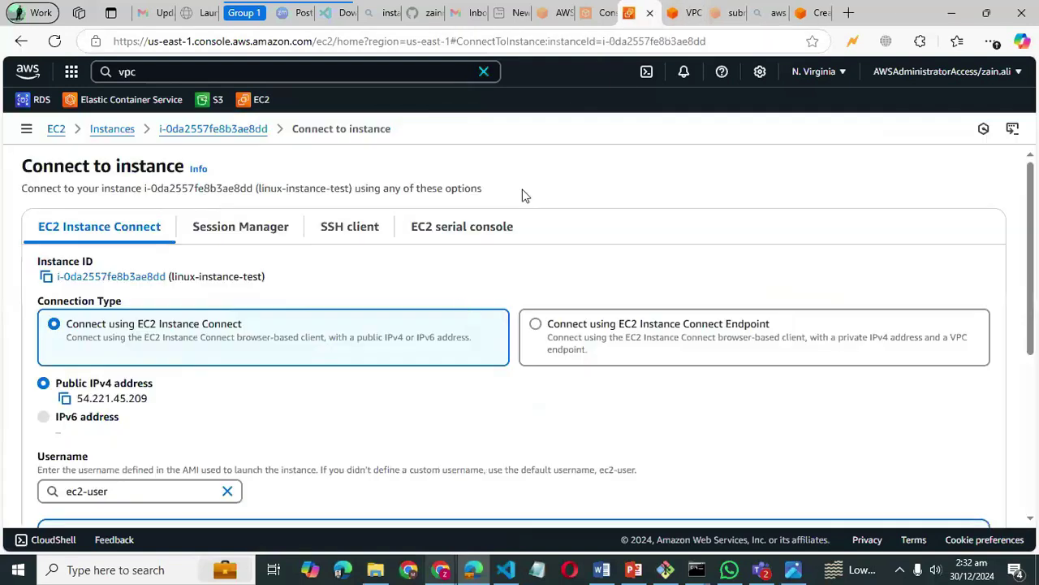
{"action": "scroll", "coordinate": [461, 306], "scroll_direction": "down", "scroll_amount": 5}
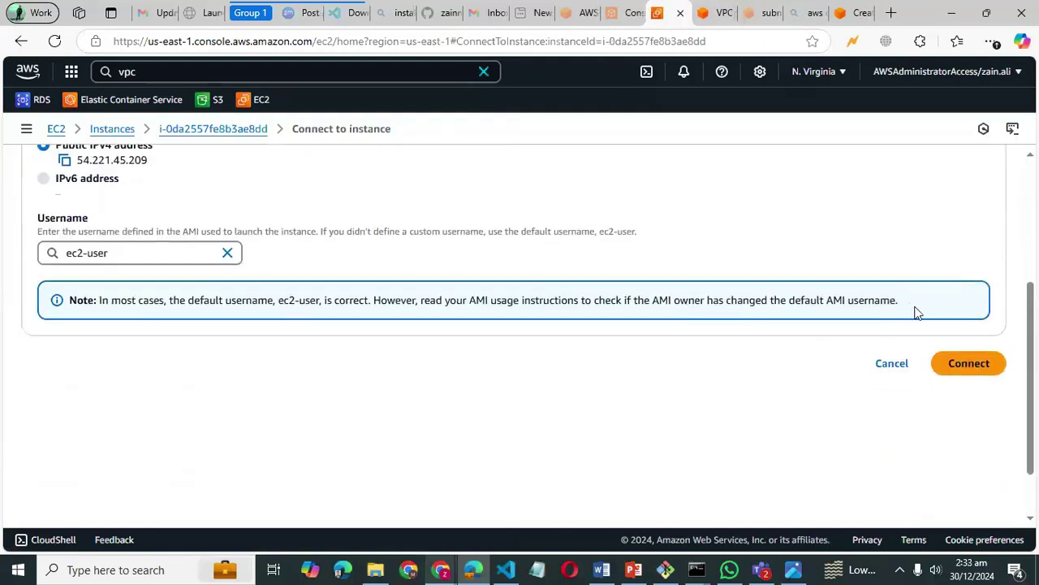
{"action": "left_click", "coordinate": [959, 361]}
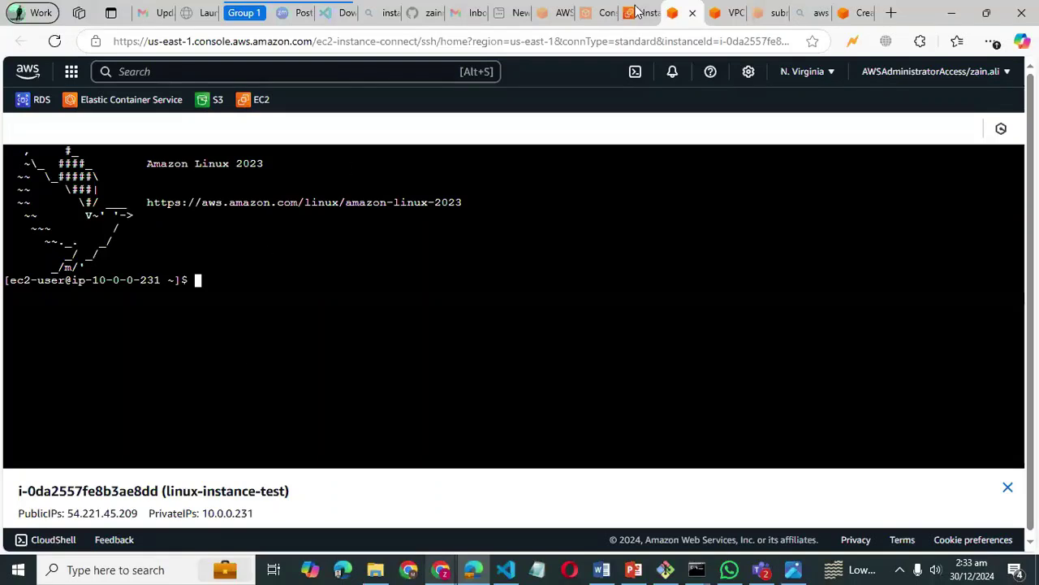
- Open the SSH client connection instructions for linux-instance-test
{"action": "key", "text": "ctrl+shift+Tab"}
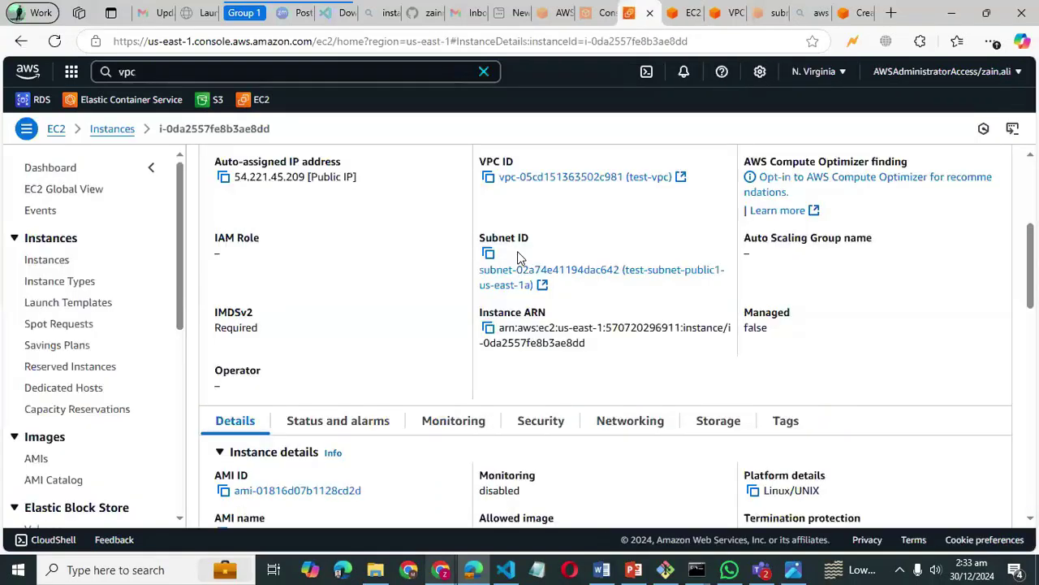
{"action": "scroll", "coordinate": [518, 254], "scroll_direction": "up", "scroll_amount": 3}
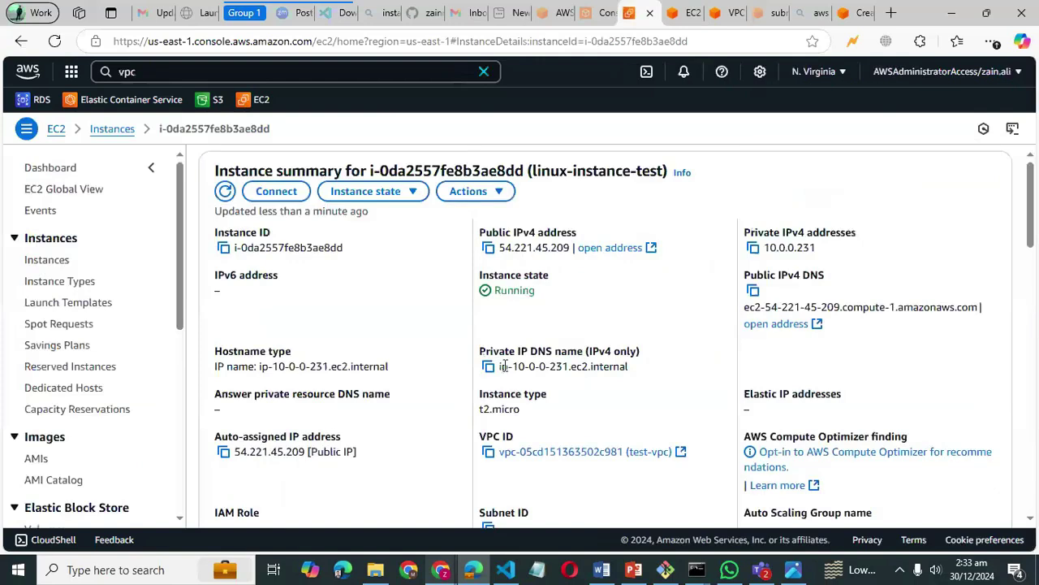
{"action": "left_click", "coordinate": [276, 192]}
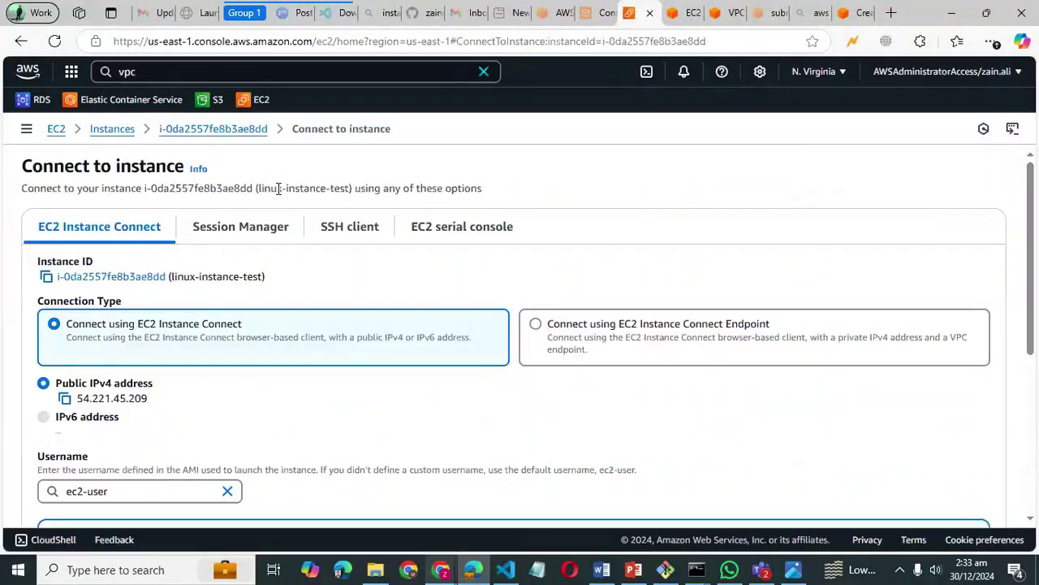
{"action": "left_click", "coordinate": [361, 242]}
- Select test-kp.pem and copy the chmod 400 "test-kp.pem" command
{"action": "scroll", "coordinate": [363, 318], "scroll_direction": "down", "scroll_amount": 1}
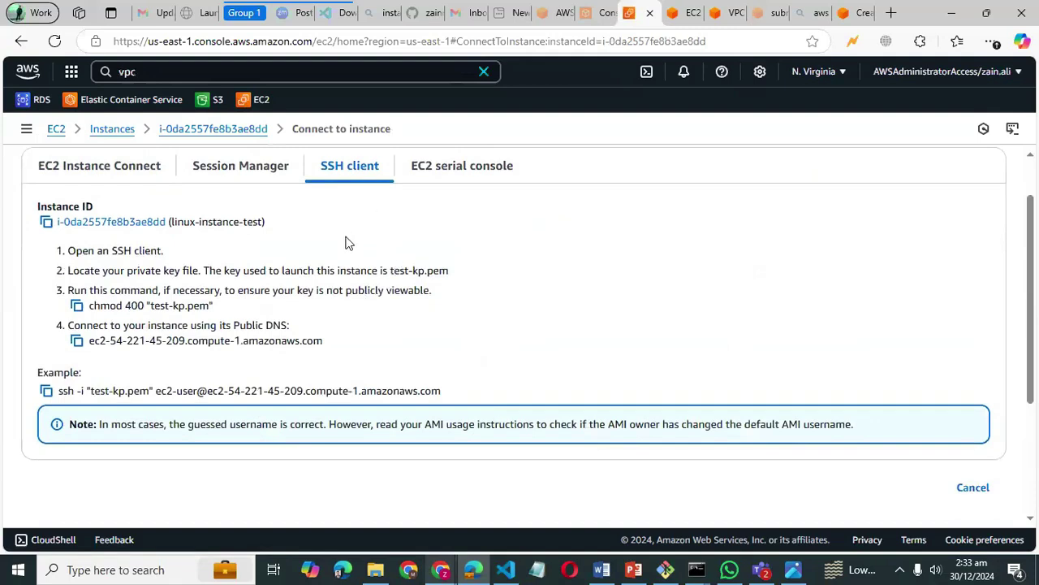
{"action": "scroll", "coordinate": [348, 243], "scroll_direction": "up", "scroll_amount": 1}
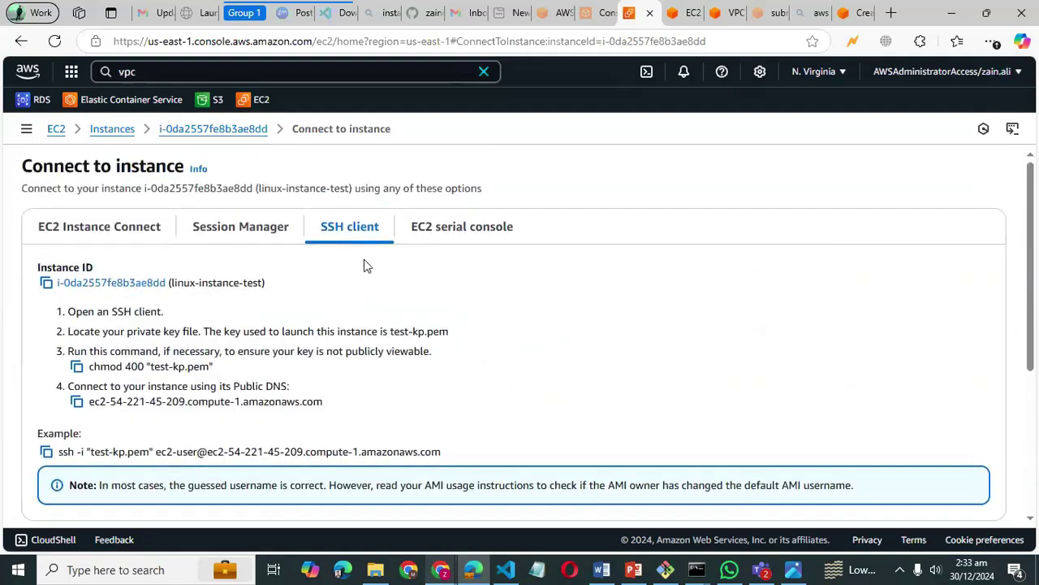
{"action": "scroll", "coordinate": [364, 265], "scroll_direction": "down", "scroll_amount": 1}
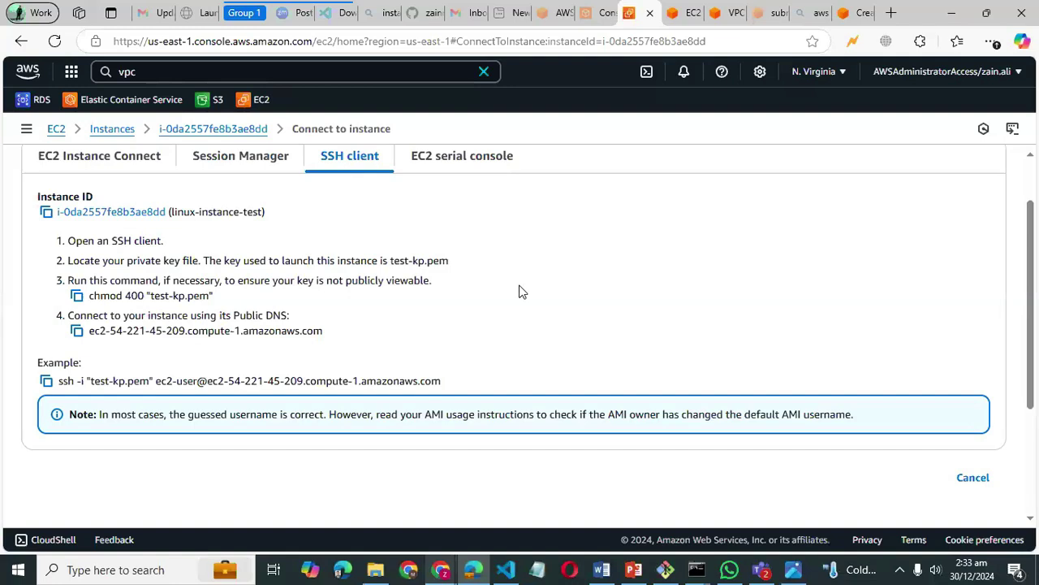
{"action": "scroll", "coordinate": [522, 292], "scroll_direction": "up", "scroll_amount": 1}
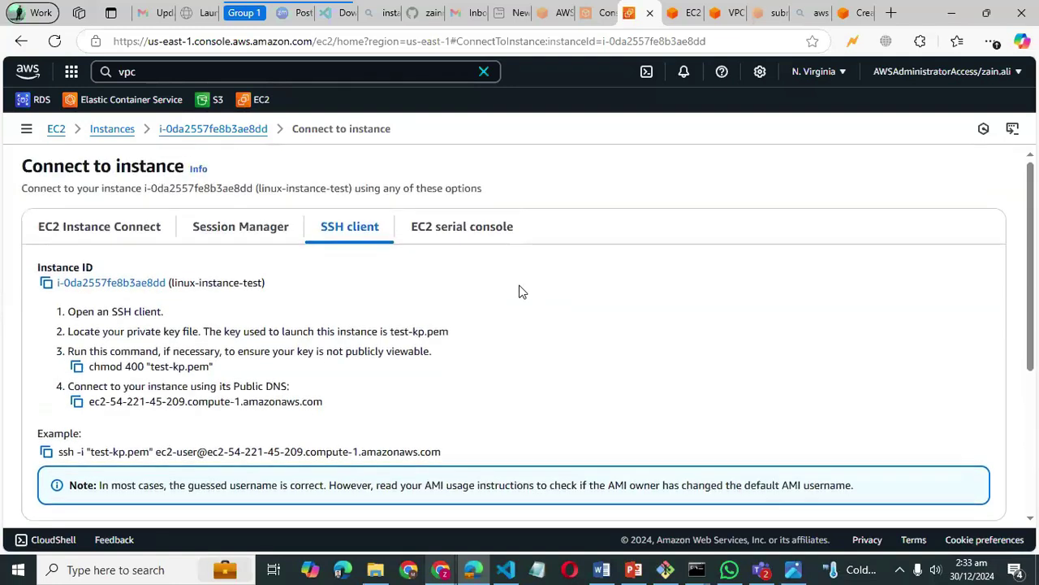
{"action": "scroll", "coordinate": [522, 291], "scroll_direction": "down", "scroll_amount": 3}
{"action": "scroll", "coordinate": [523, 292], "scroll_direction": "up", "scroll_amount": 3}
{"action": "scroll", "coordinate": [522, 291], "scroll_direction": "down", "scroll_amount": 1}
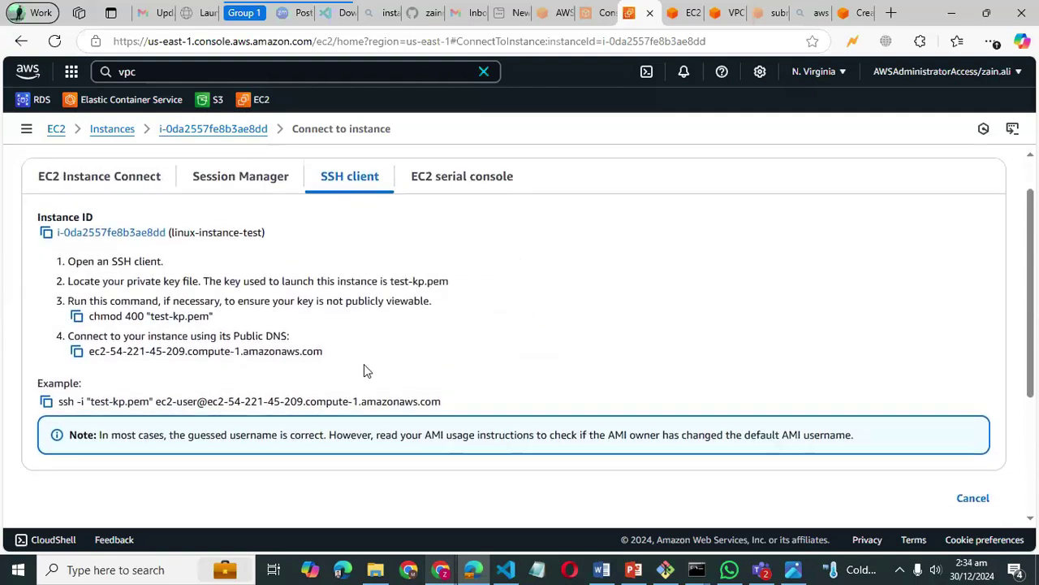
{"action": "scroll", "coordinate": [364, 366], "scroll_direction": "up", "scroll_amount": 1}
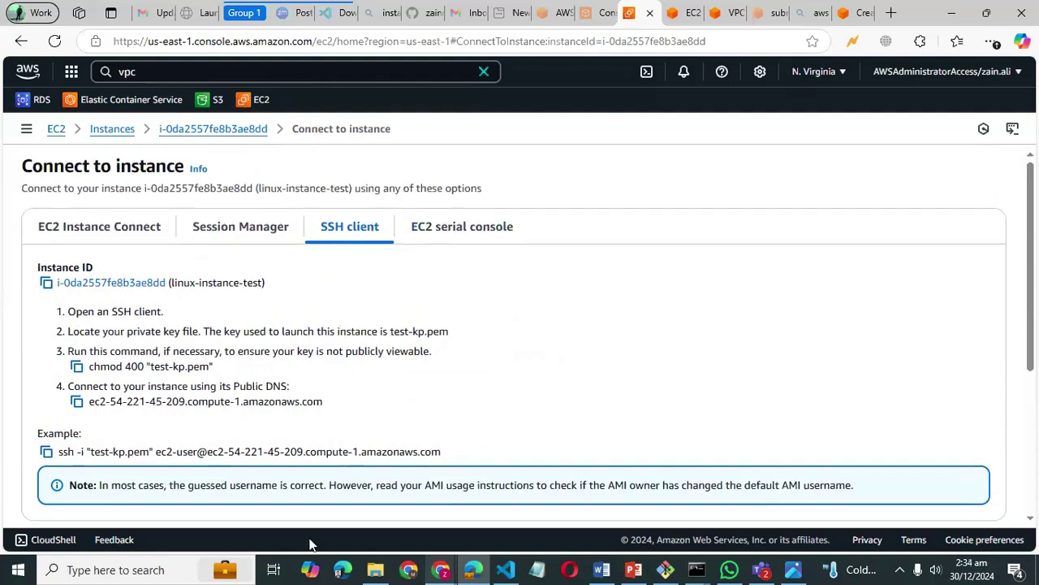
{"action": "scroll", "coordinate": [280, 350], "scroll_direction": "down", "scroll_amount": 1}
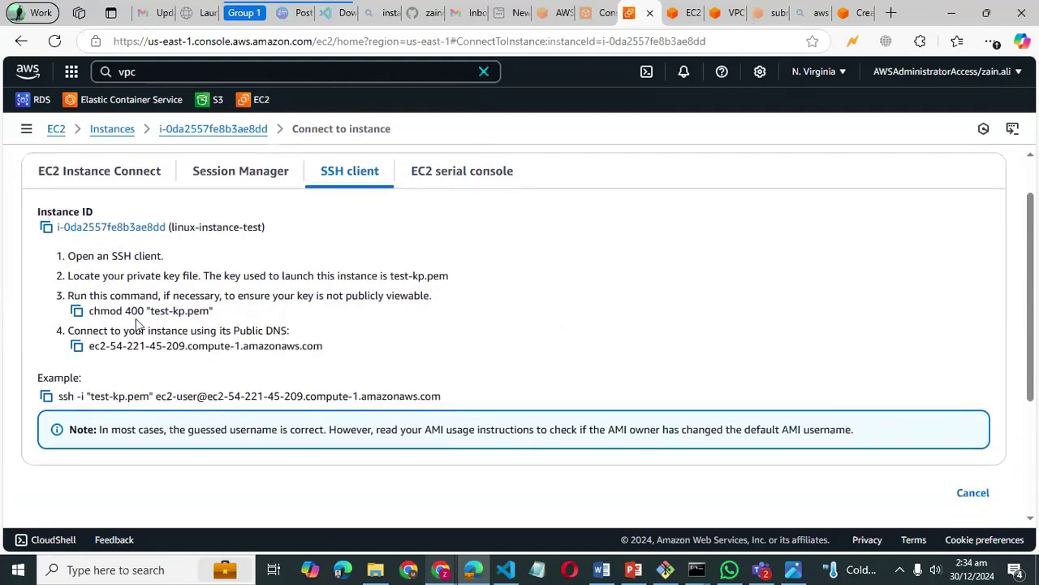
{"action": "left_click_drag", "start_coordinate": [174, 310], "coordinate": [208, 317]}
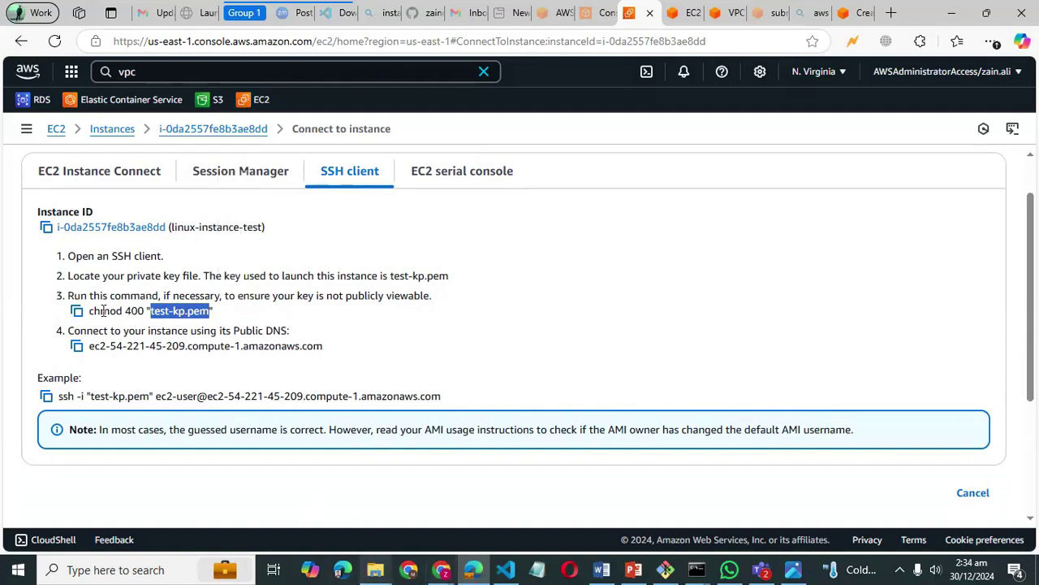
{"action": "left_click", "coordinate": [77, 312]}
- Refresh the Downloads folder and select the newest key file, test-kp (2).pem
{"action": "left_click", "coordinate": [373, 542]}
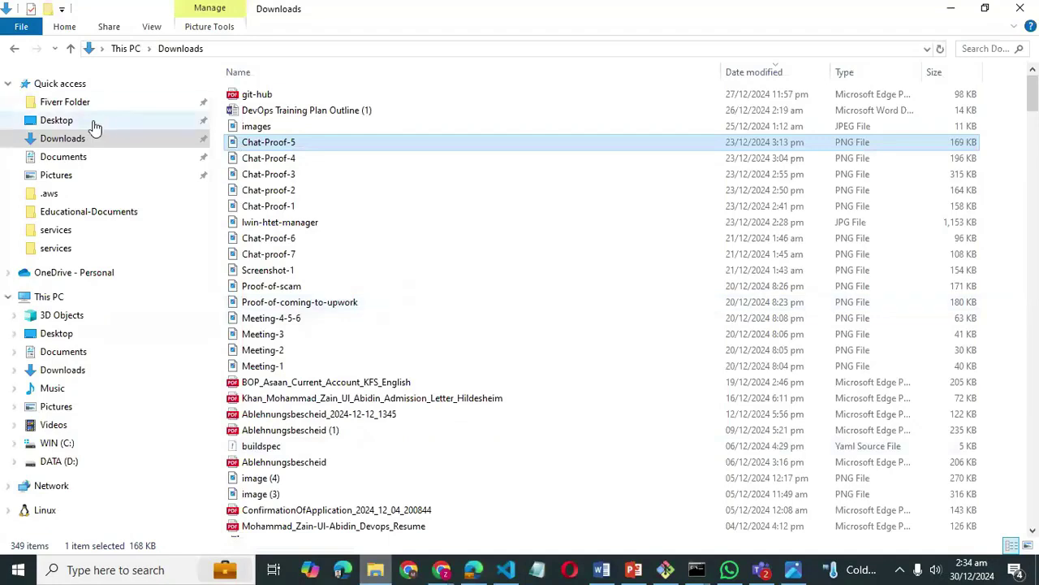
{"action": "left_click", "coordinate": [78, 143]}
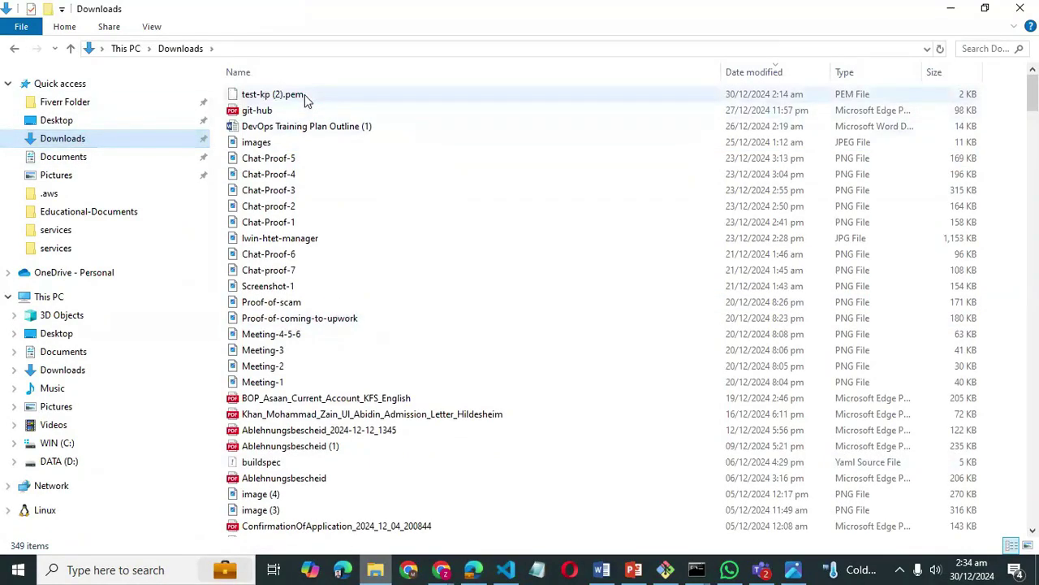
{"action": "left_click", "coordinate": [307, 99]}
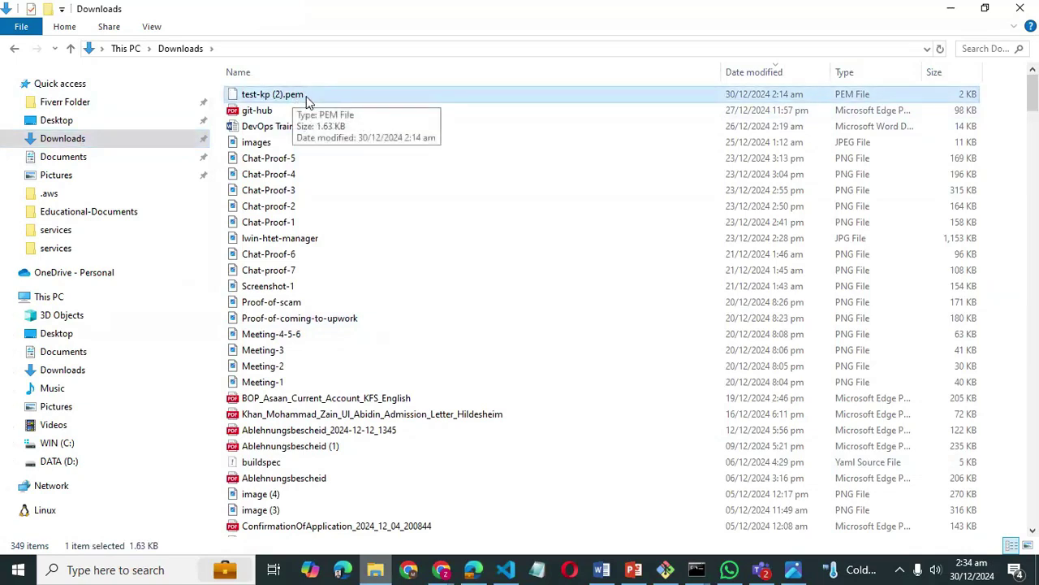
- Search for test-kp, delete test-kp.pem and test-kp (1).pem, and dismiss the Item Not Found warning
{"action": "left_click", "coordinate": [972, 48]}
{"action": "type", "text": "test"}
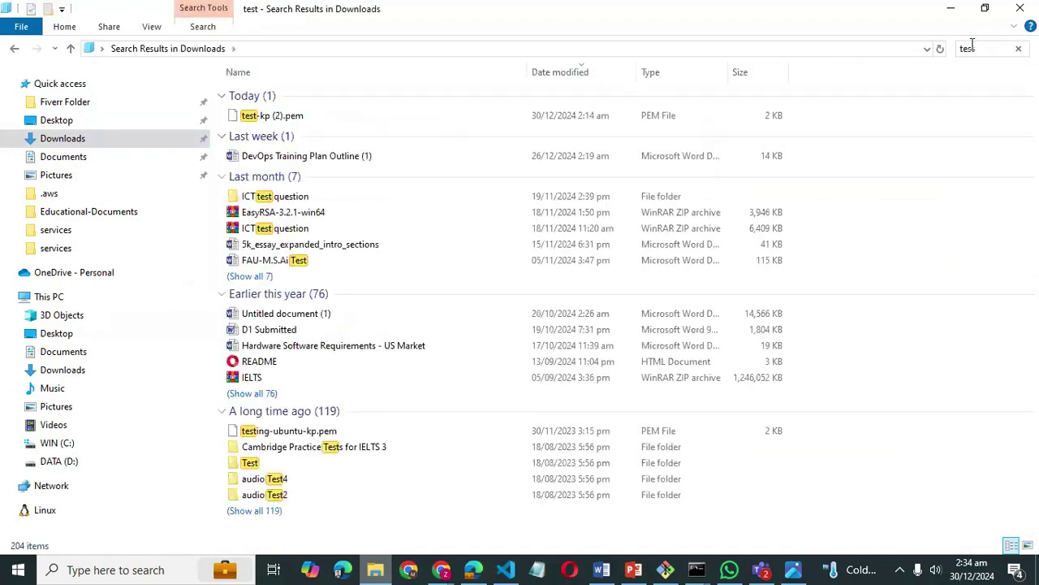
{"action": "type", "text": "-kp"}
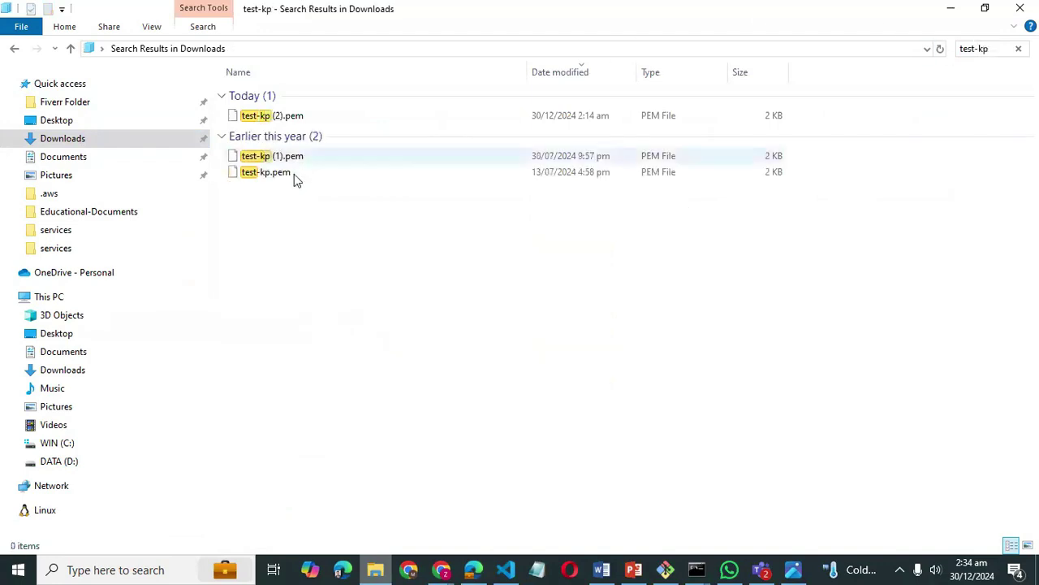
{"action": "left_click", "coordinate": [294, 174]}
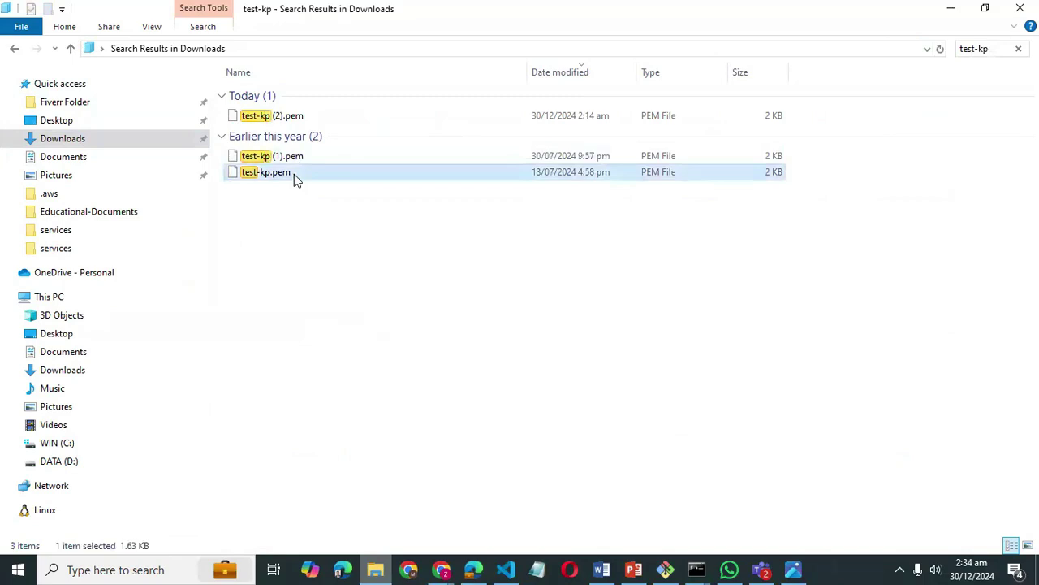
{"action": "key", "text": "shift+Up"}
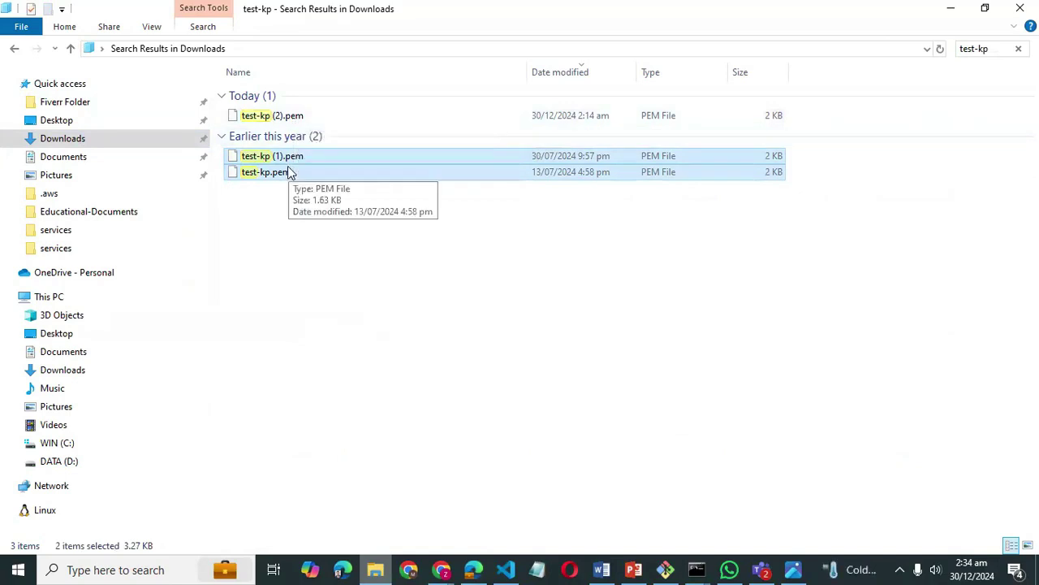
{"action": "key", "text": "Delete"}
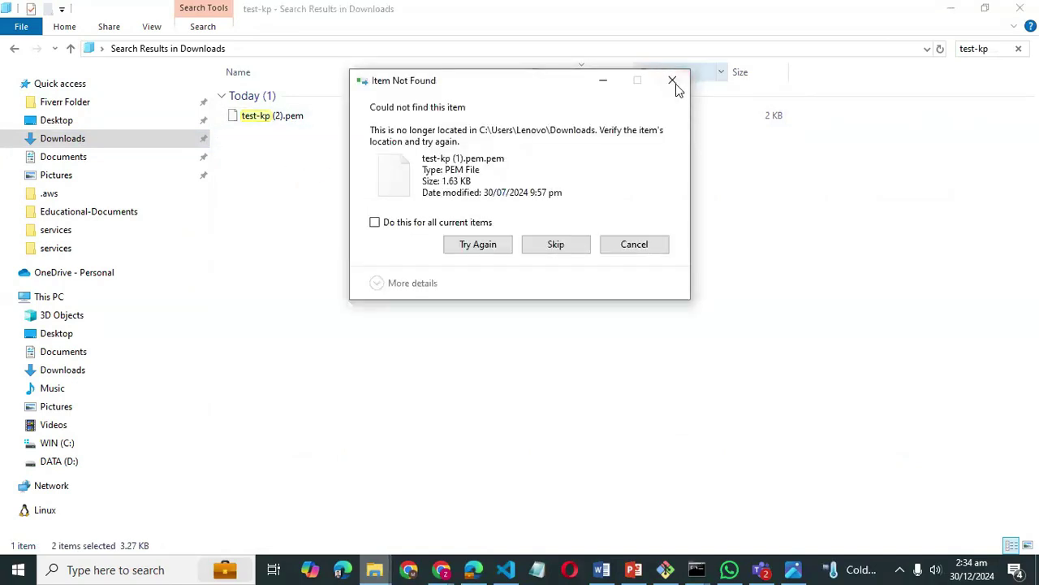
{"action": "left_click", "coordinate": [676, 84]}
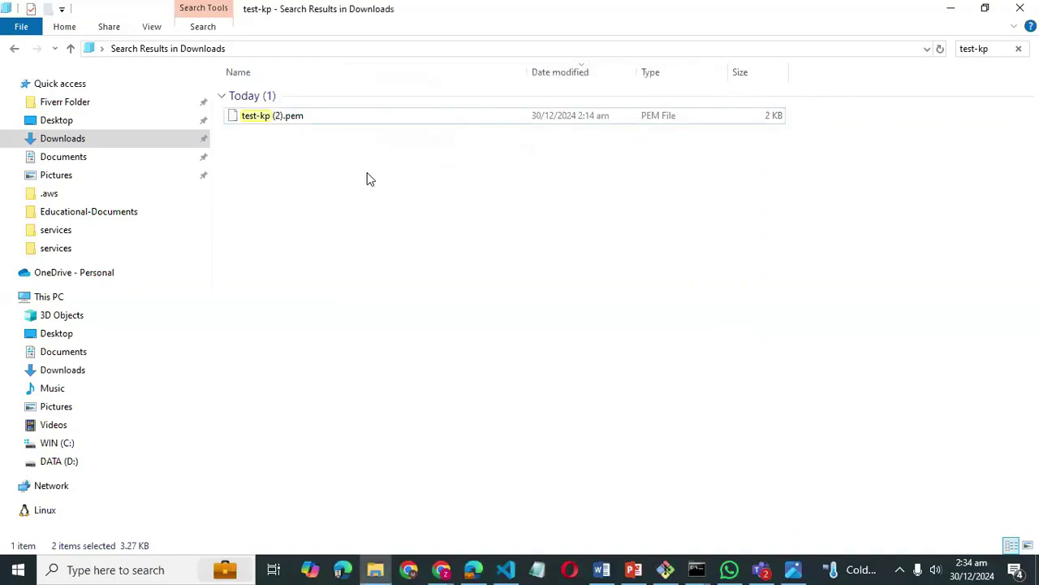
- Rename test-kp (2).pem to extensionless test-kp, accept the extension warning, and return to Downloads
{"action": "right_click", "coordinate": [278, 117]}
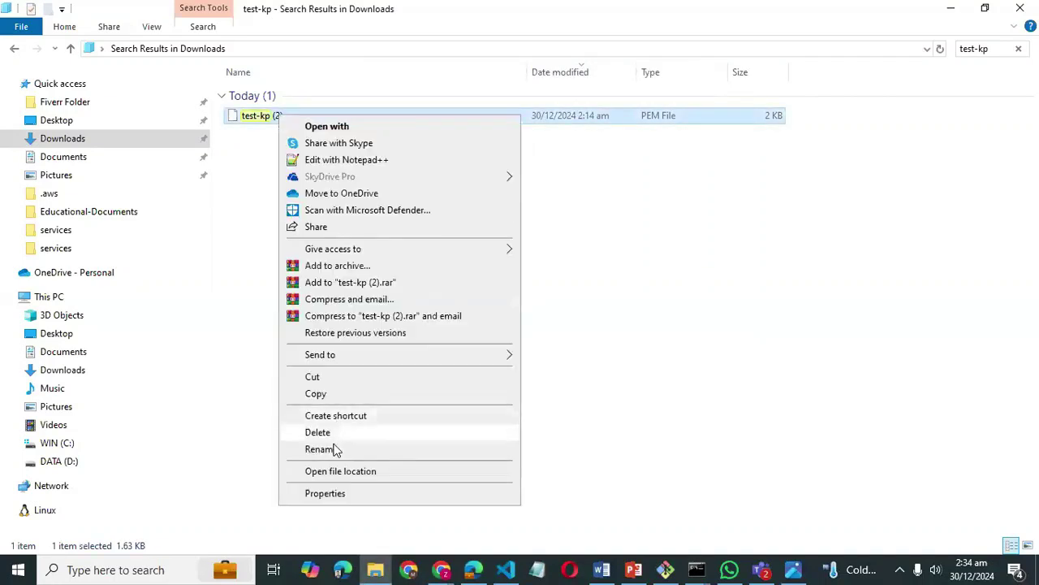
{"action": "left_click", "coordinate": [333, 448]}
{"action": "key", "text": "Right"}
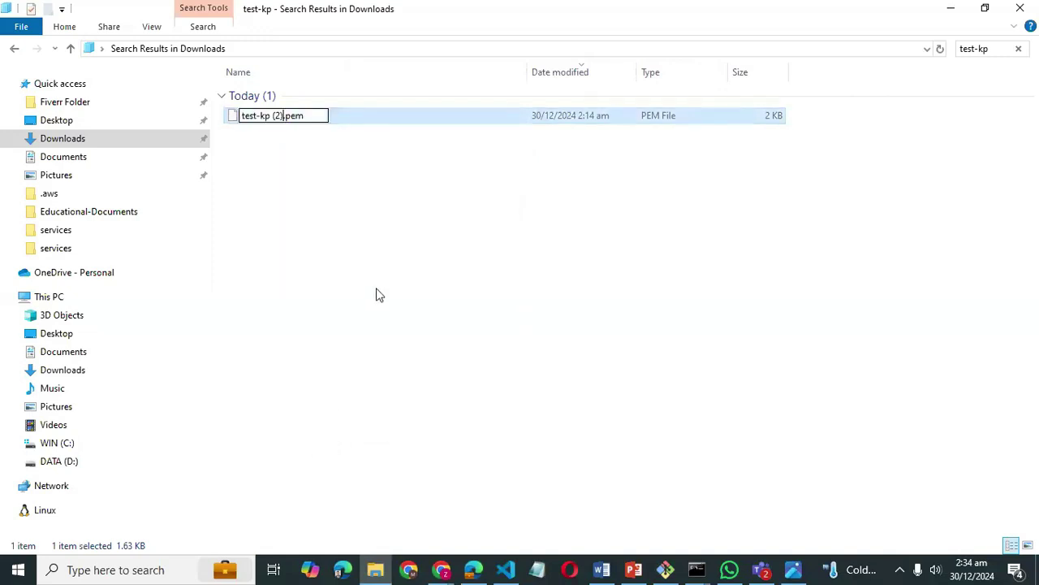
{"action": "key", "text": "BackSpace"}
{"action": "key", "text": "BackSpace"}
{"action": "key", "text": "BackSpace"}
{"action": "key", "text": "BackSpace"}
{"action": "key", "text": "BackSpace"}
{"action": "key", "text": "BackSpace"}
{"action": "key", "text": "BackSpace"}
{"action": "key", "text": "BackSpace"}
{"action": "key", "text": "Return"}
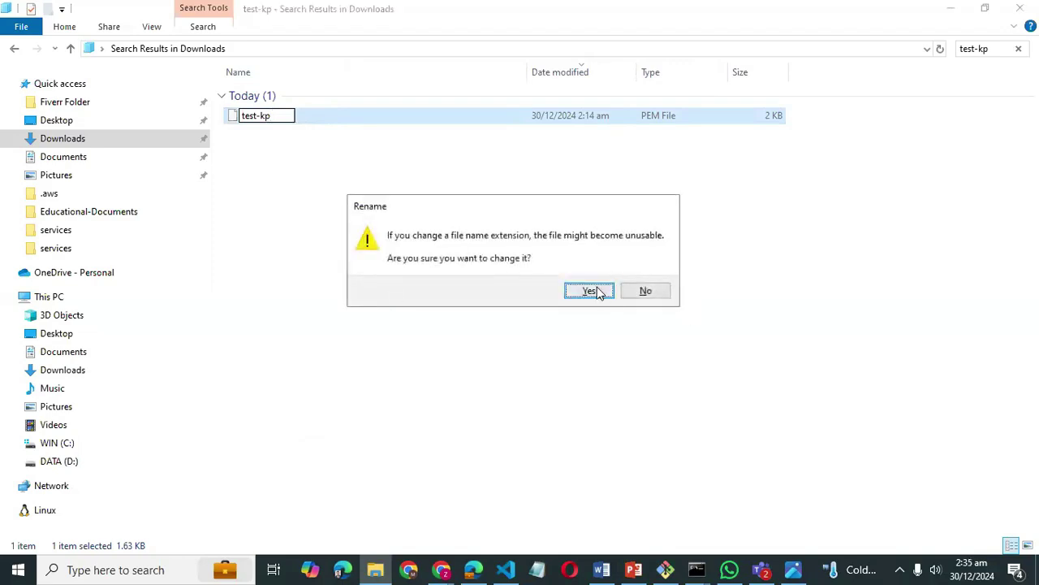
{"action": "left_click", "coordinate": [591, 291]}
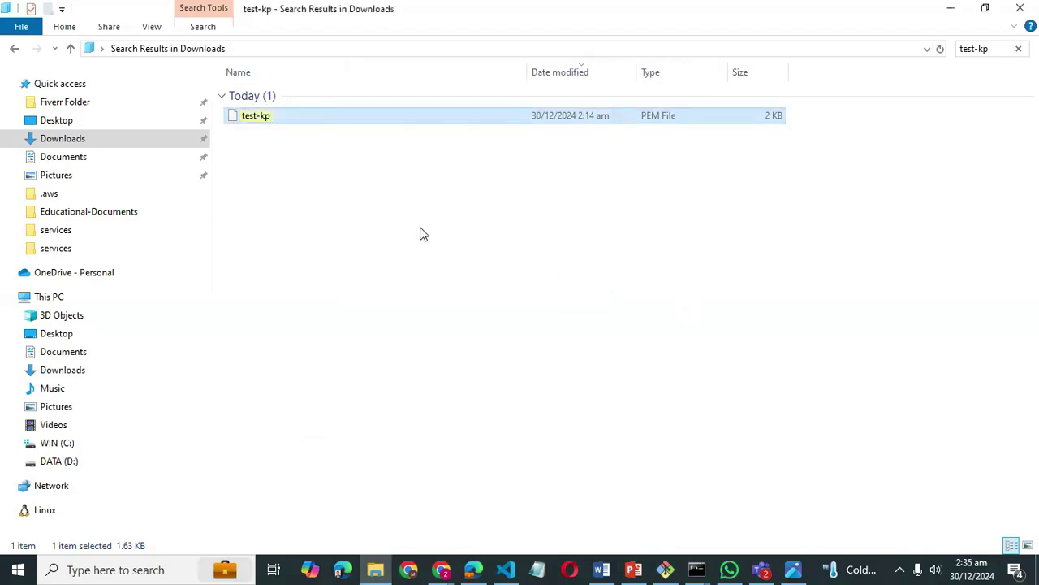
{"action": "left_click", "coordinate": [354, 210]}
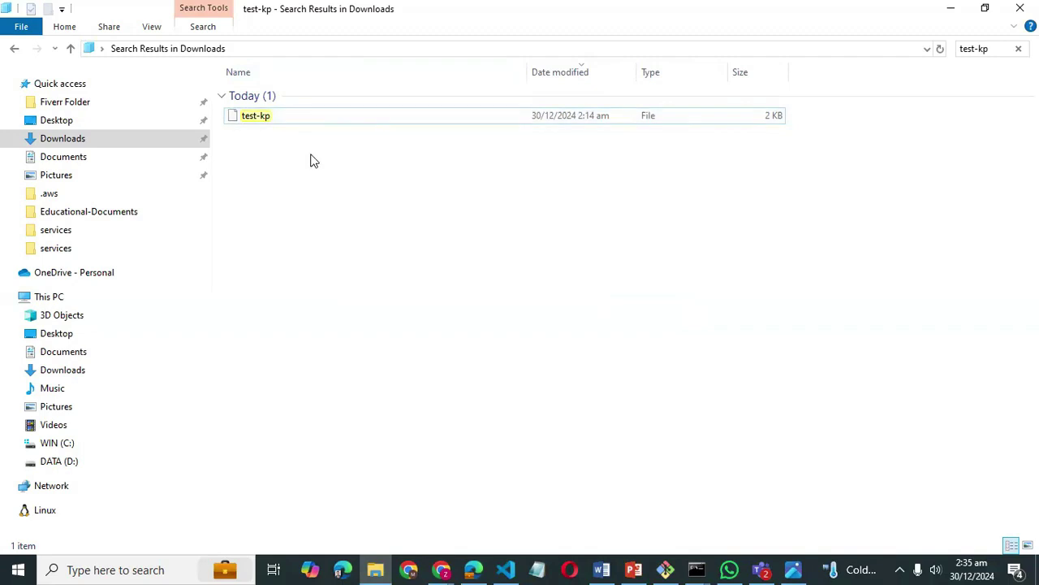
{"action": "left_click", "coordinate": [139, 146]}
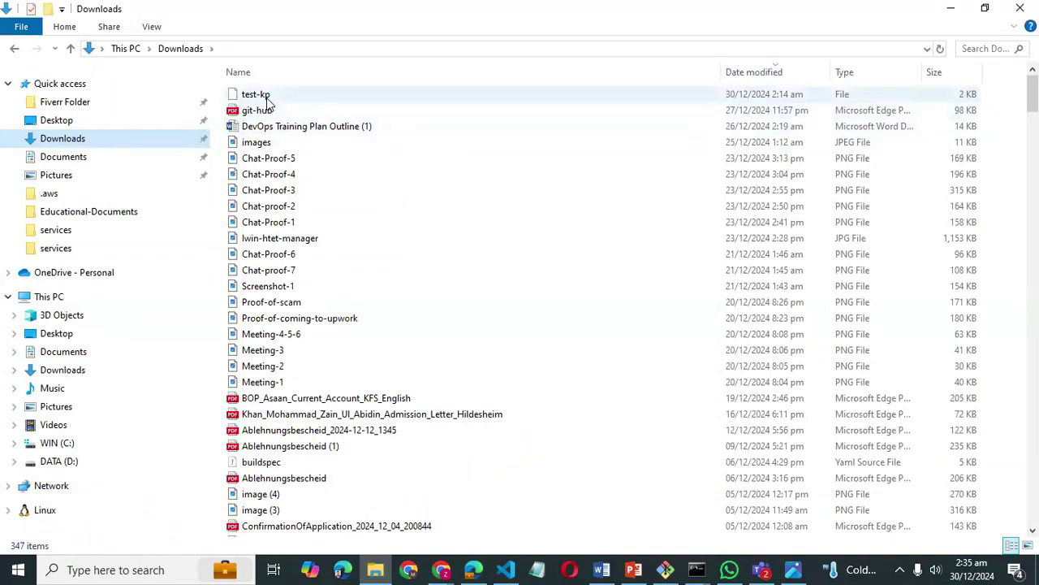
- Open a command prompt in Downloads with cmd from the address bar, then minimize it
{"action": "left_click", "coordinate": [241, 44]}
{"action": "type", "text": "cmd"}
{"action": "key", "text": "Return"}
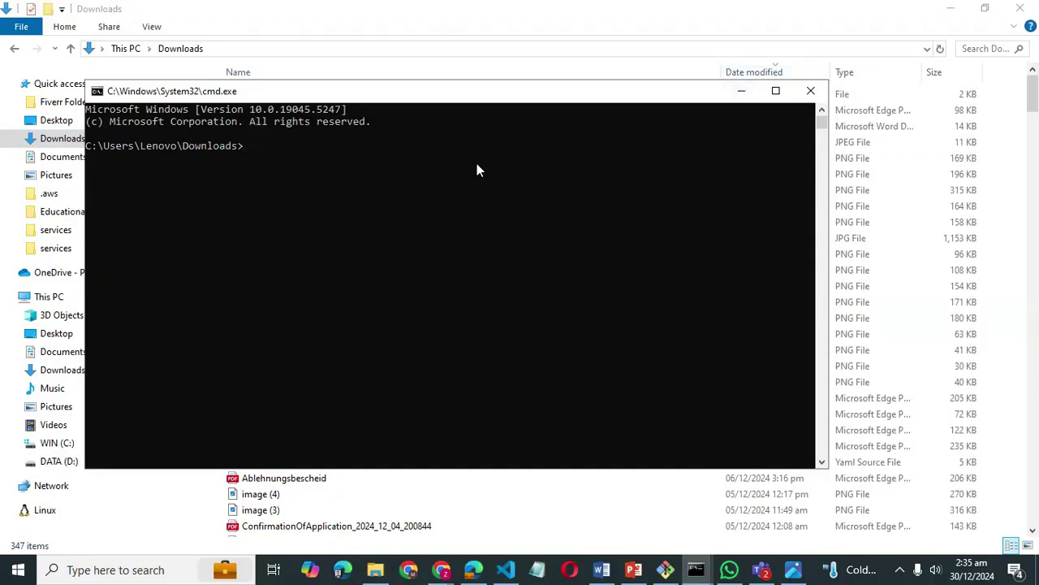
{"action": "left_click", "coordinate": [741, 91]}
- Find Git Bash through Windows search and launch it
{"action": "left_click", "coordinate": [144, 570]}
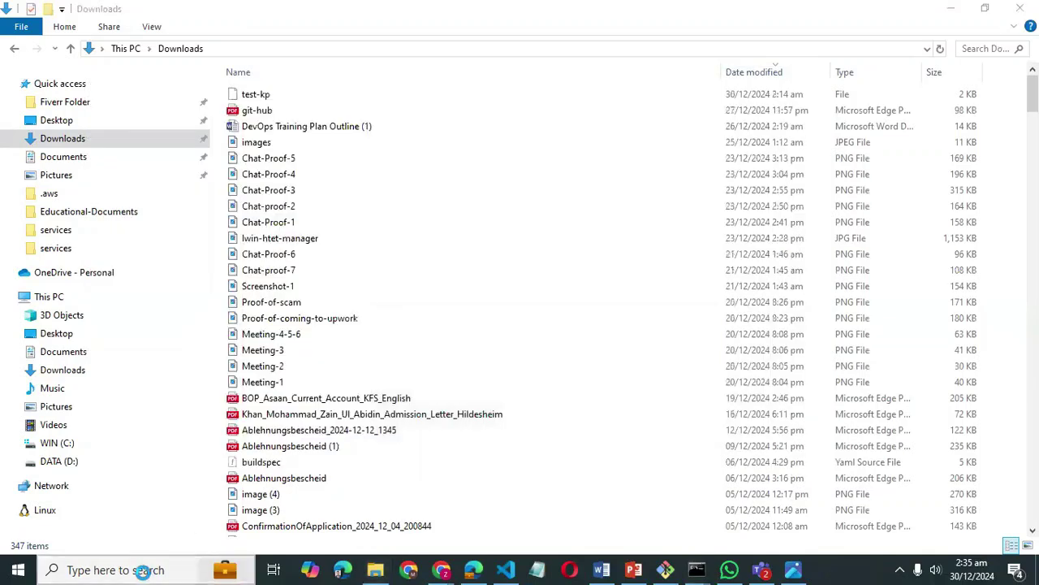
{"action": "type", "text": "git bash"}
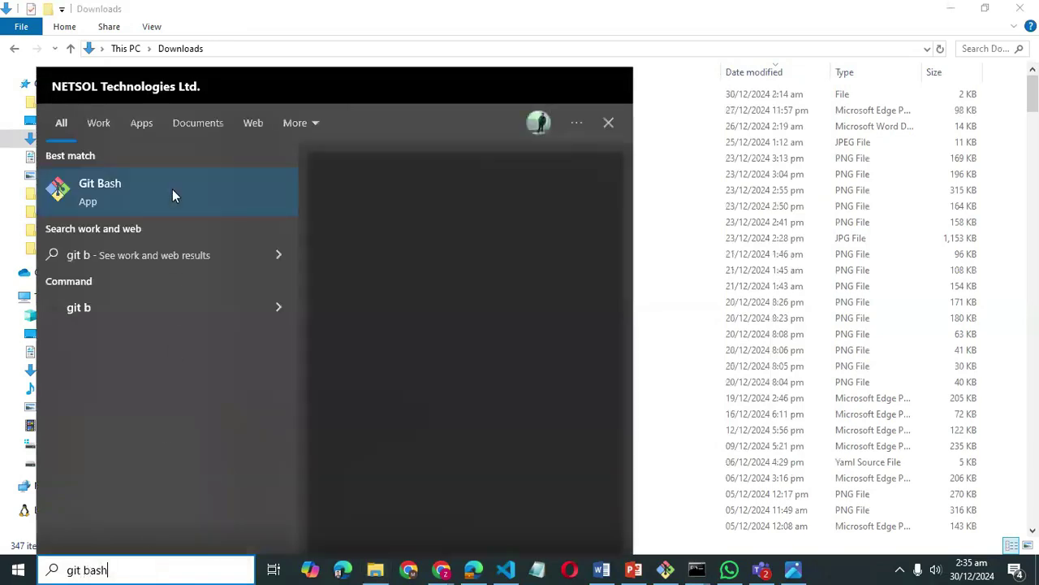
{"action": "left_click", "coordinate": [165, 198]}
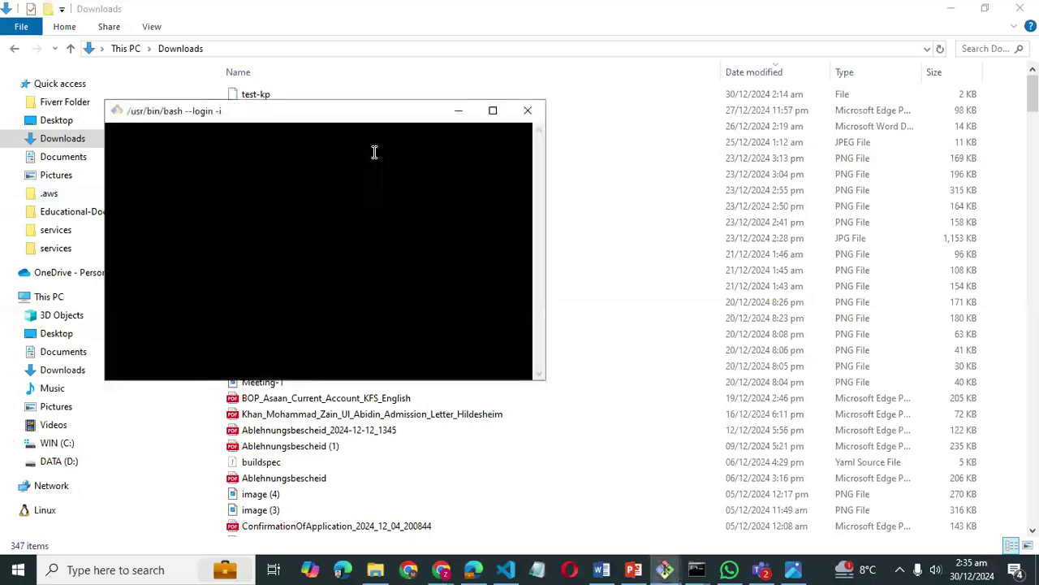
- Maximize Git Bash and list the home directory with ls and dir
{"action": "left_click", "coordinate": [494, 111]}
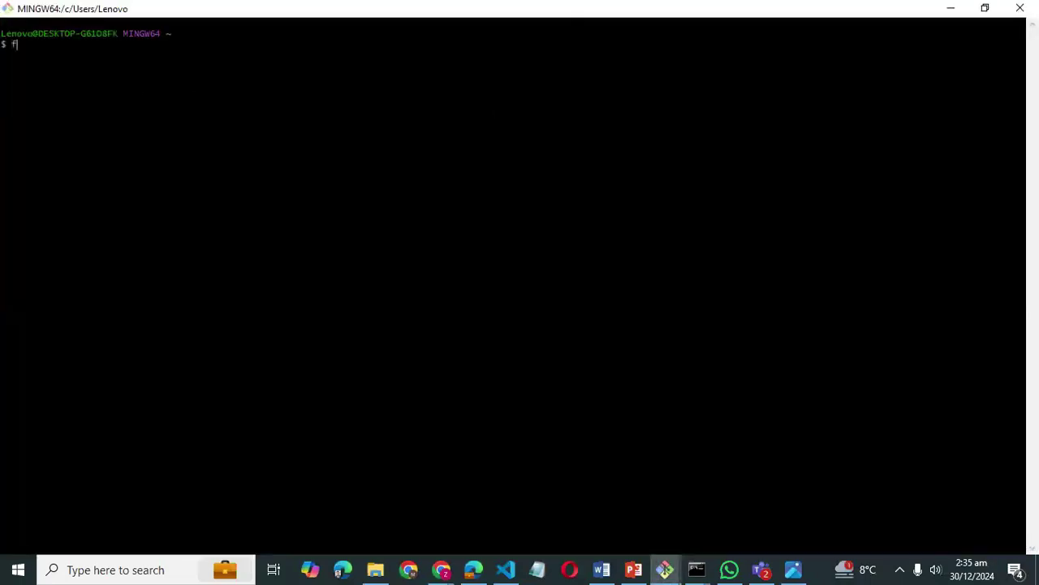
{"action": "type", "text": "ls"}
{"action": "key", "text": "Return"}
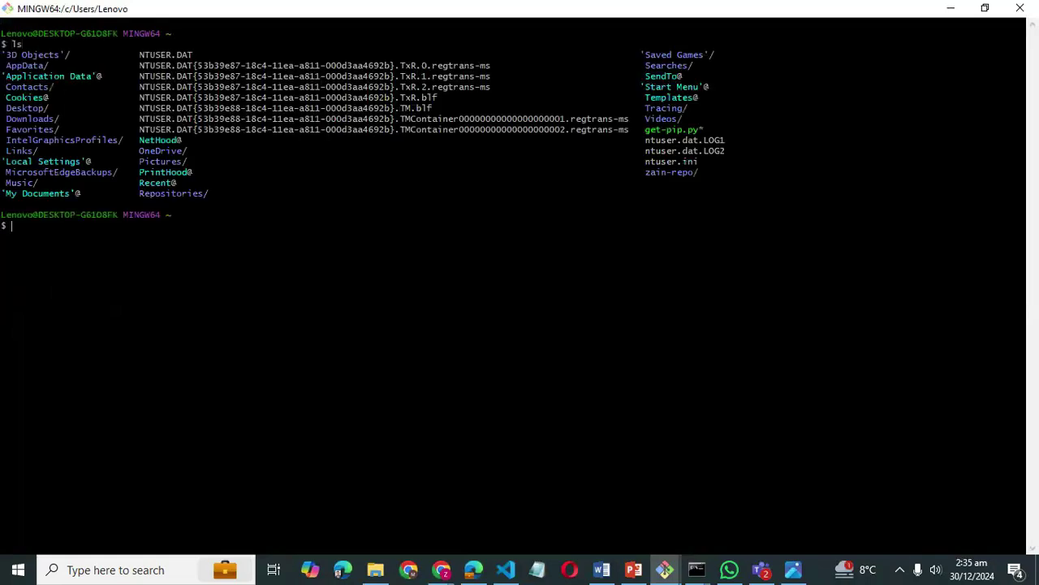
{"action": "type", "text": "dir"}
{"action": "key", "text": "Return"}
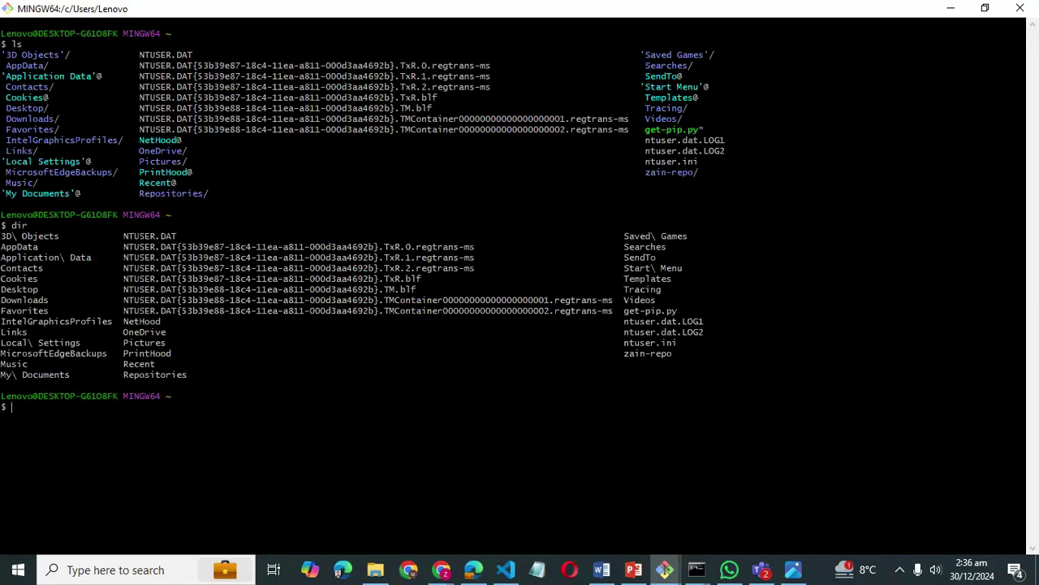
- Change into the downloads folder with cd downloads and list its files with ls
{"action": "type", "text": "cd"}
{"action": "type", "text": "downloaf"}
{"action": "key", "text": "BackSpace"}
{"action": "type", "text": "ds"}
{"action": "key", "text": "Return"}
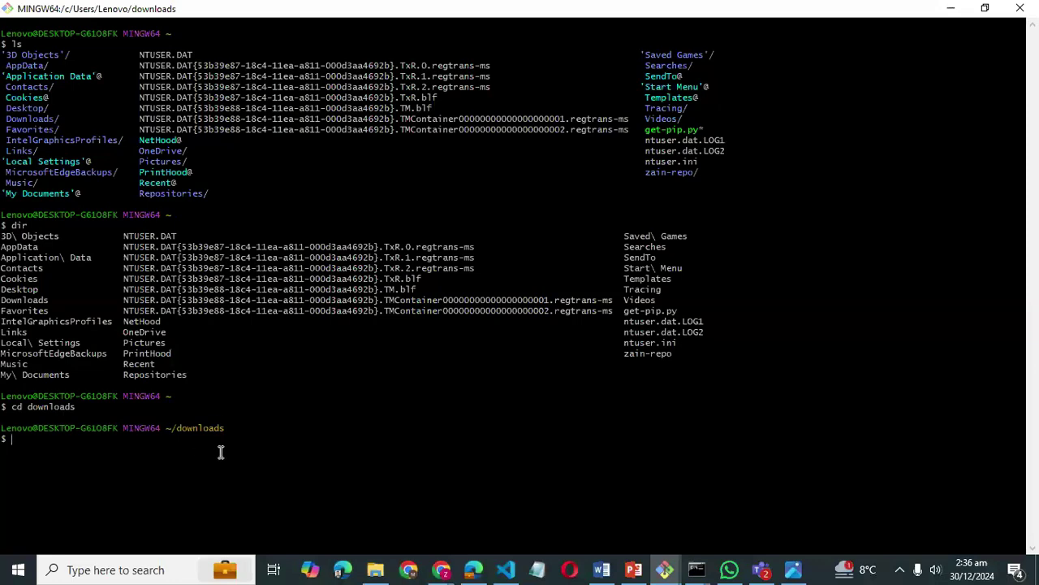
{"action": "type", "text": "ls"}
{"action": "key", "text": "Return"}
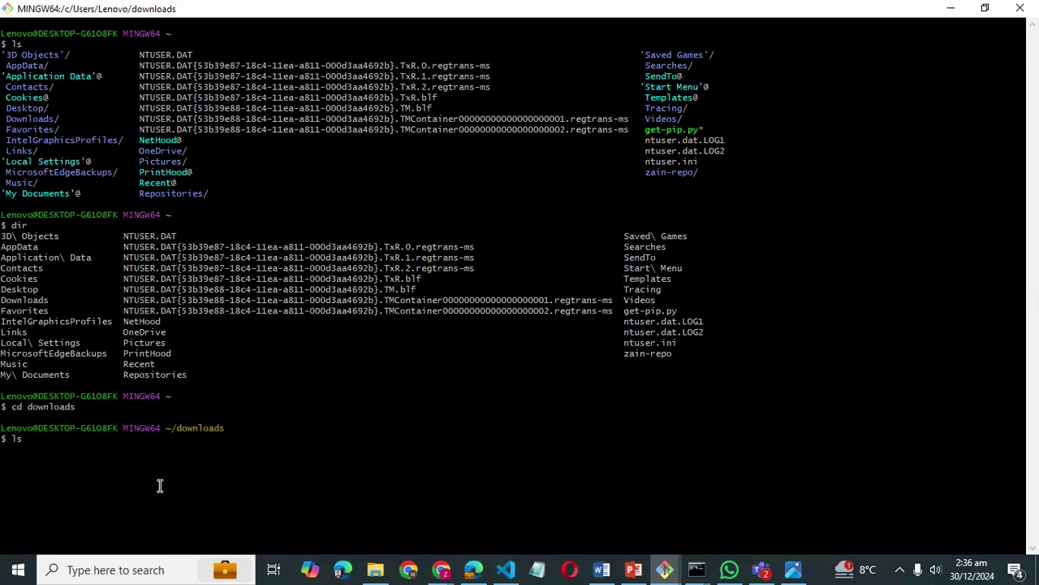
- Return to Git Bash and run ls in ~/downloads, which lists no files
{"action": "left_click", "coordinate": [375, 570]}
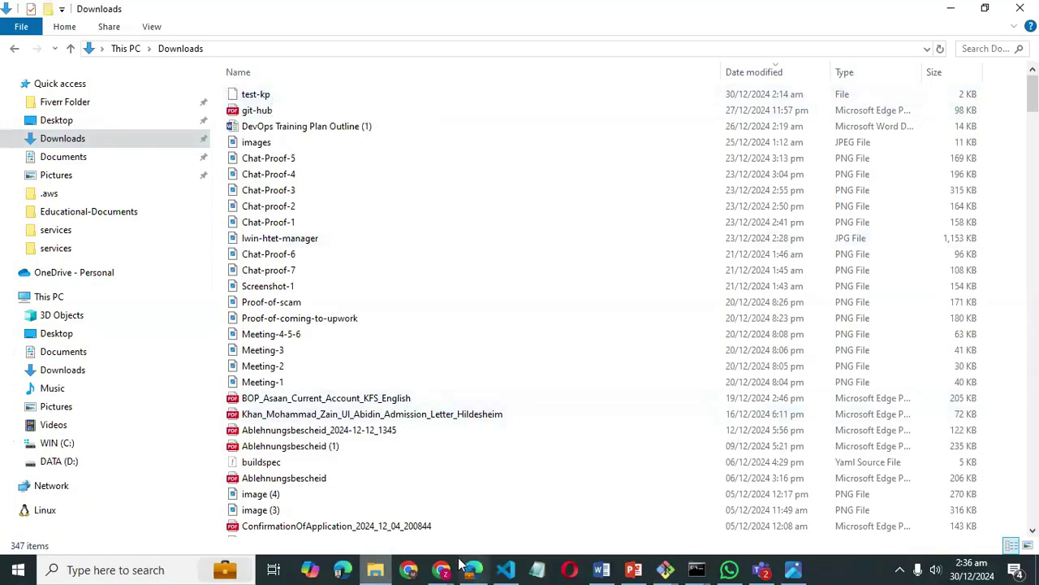
{"action": "mouse_move", "coordinate": [658, 566]}
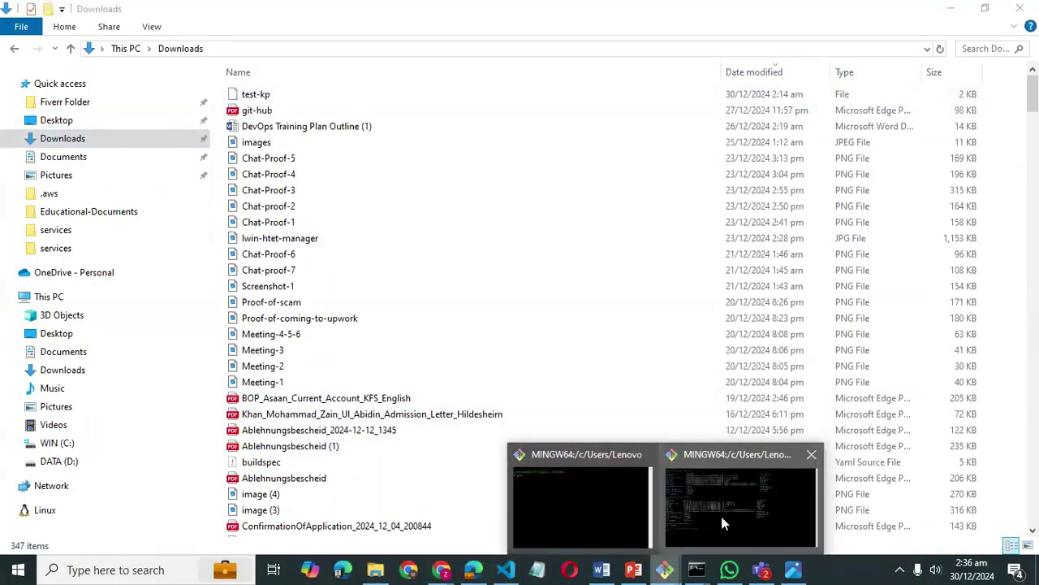
{"action": "left_click", "coordinate": [720, 512]}
{"action": "key", "text": "Return"}
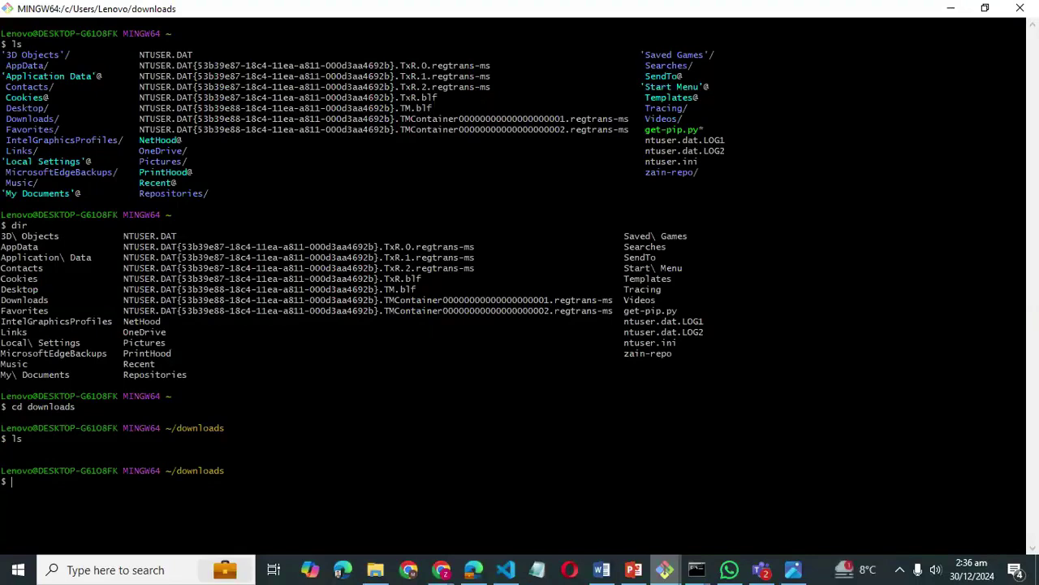
- Copy the chmod 400 "test-kp.pem" command from the EC2 SSH client instructions
{"action": "left_click", "coordinate": [446, 566]}
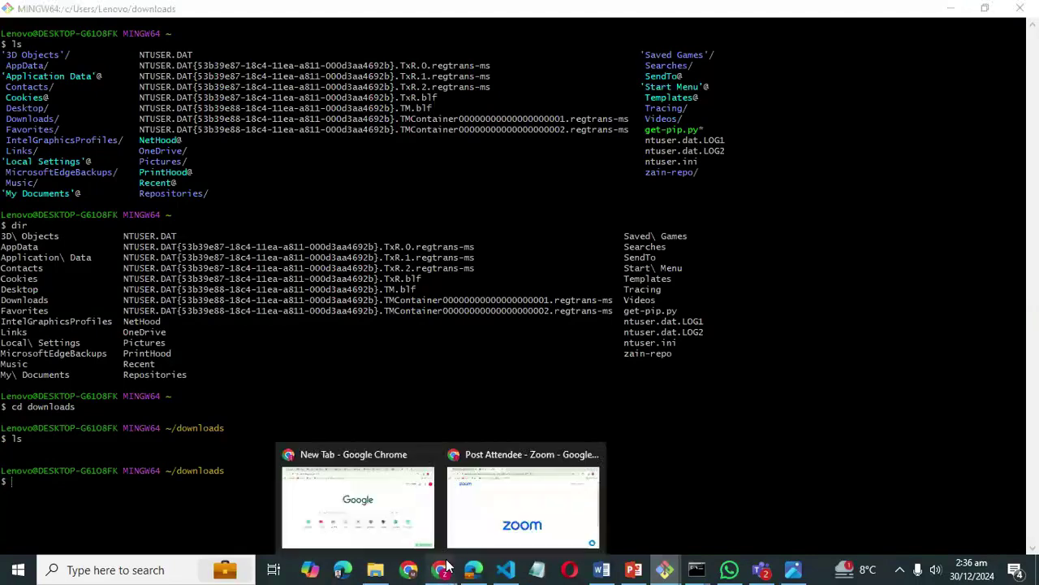
{"action": "left_click", "coordinate": [479, 568]}
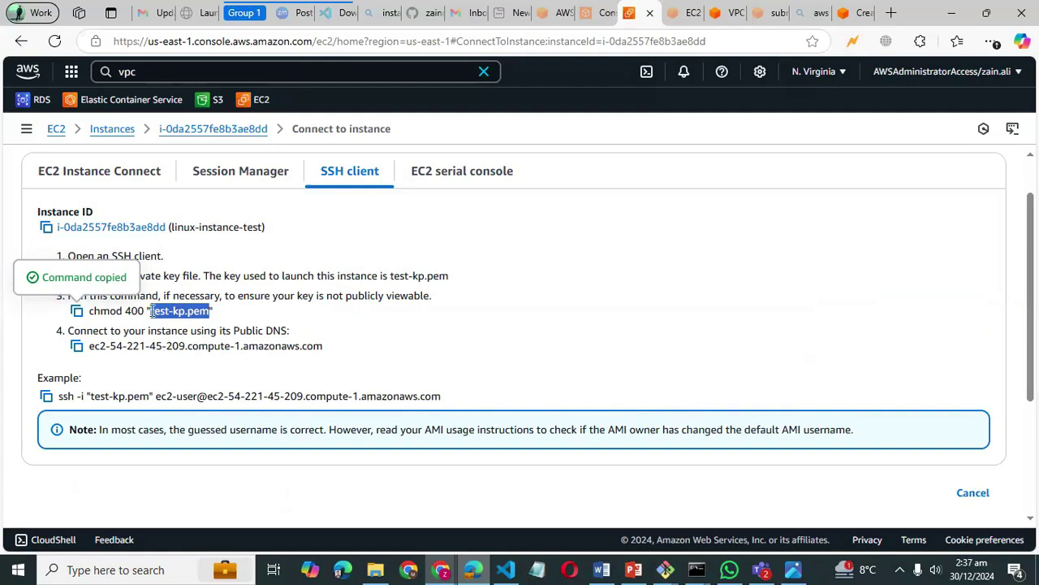
{"action": "left_click", "coordinate": [694, 567]}
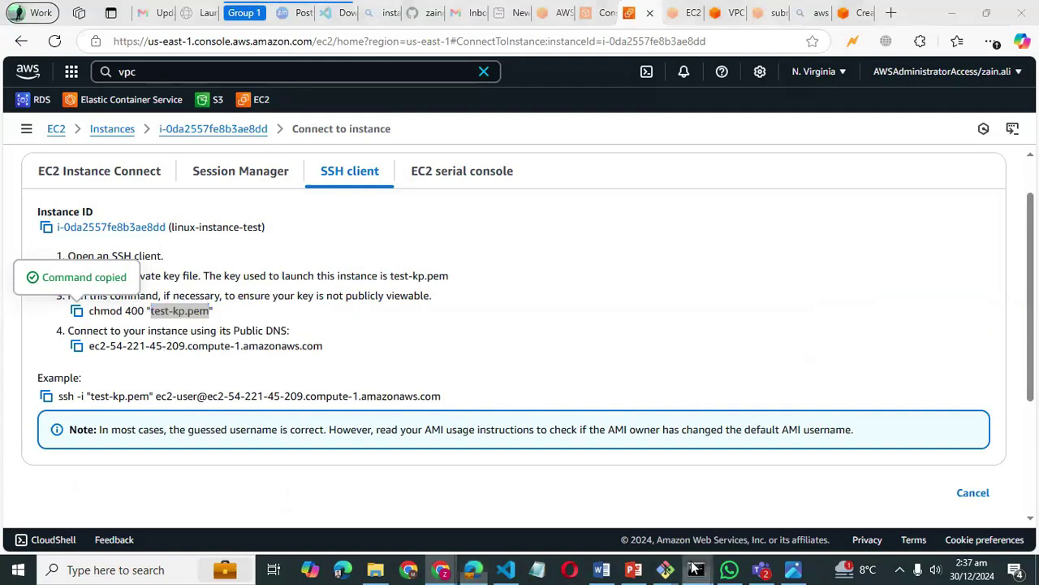
{"action": "mouse_move", "coordinate": [665, 569]}
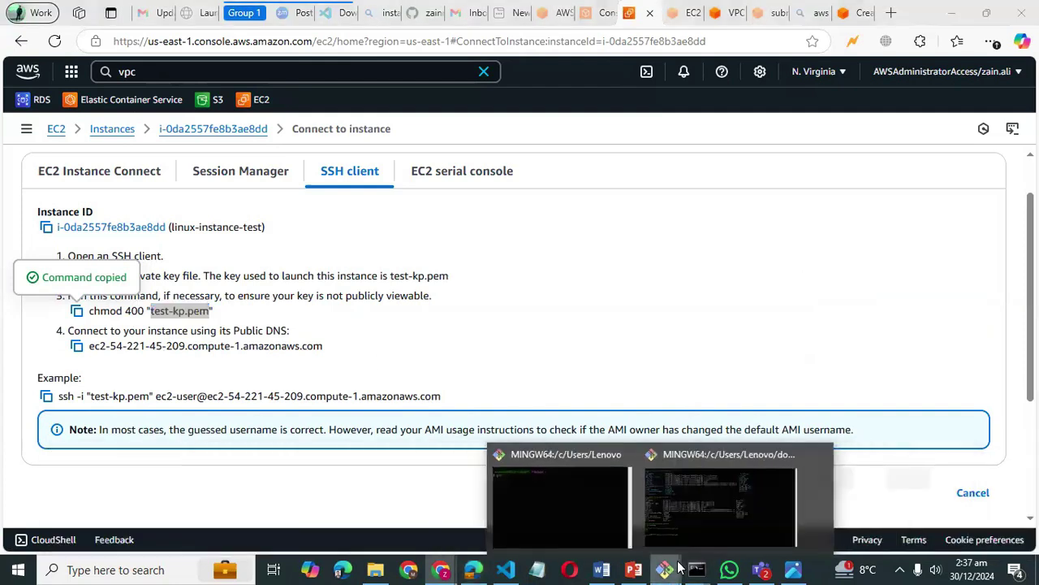
- Paste and run chmod 400 "test-kp.pem" in Git Bash, which fails with 'No such file or directory'
{"action": "left_click", "coordinate": [705, 499]}
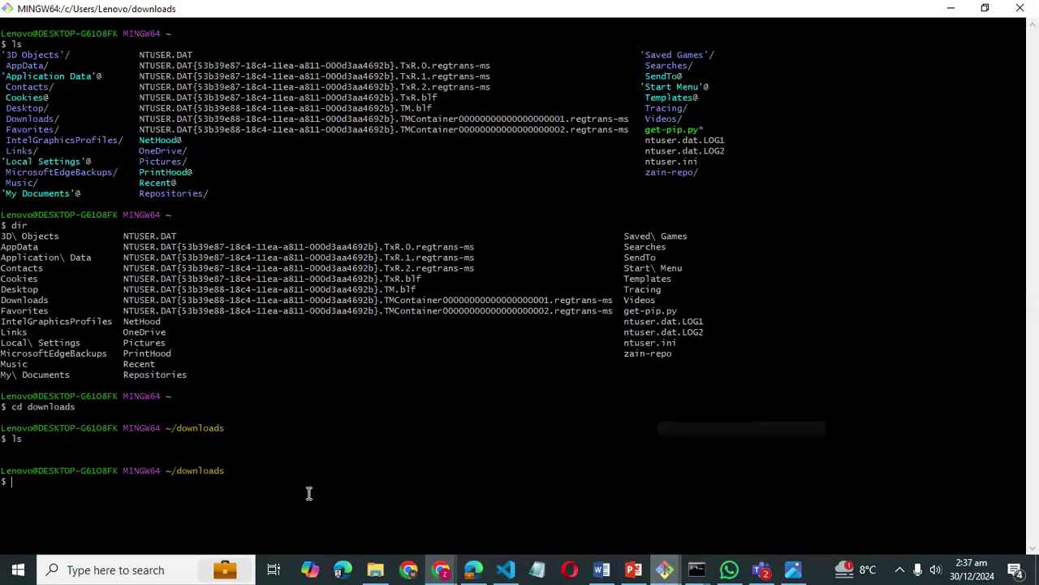
{"action": "right_click", "coordinate": [142, 486]}
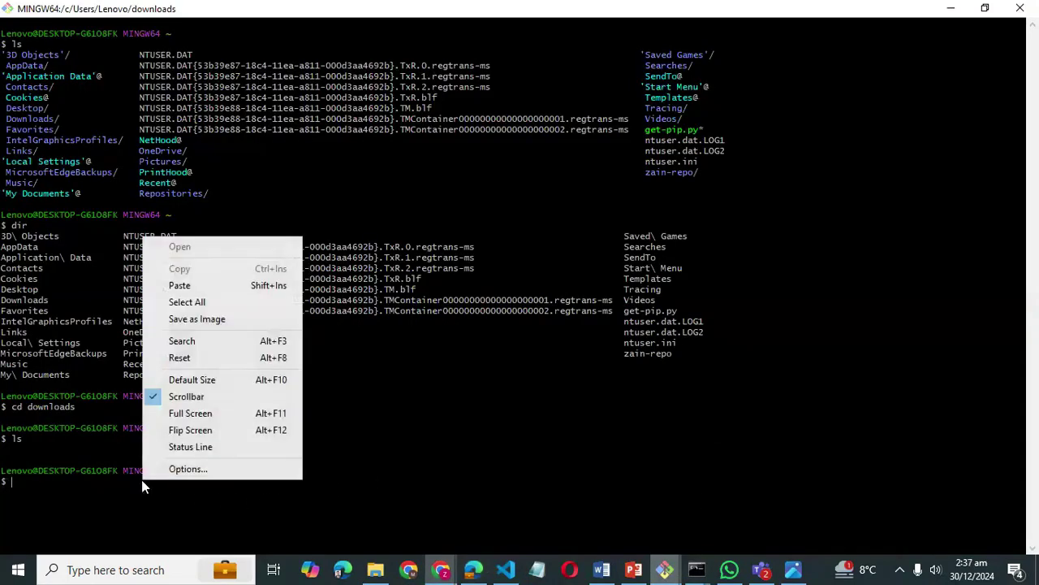
{"action": "left_click", "coordinate": [180, 285]}
{"action": "key", "text": "Return"}
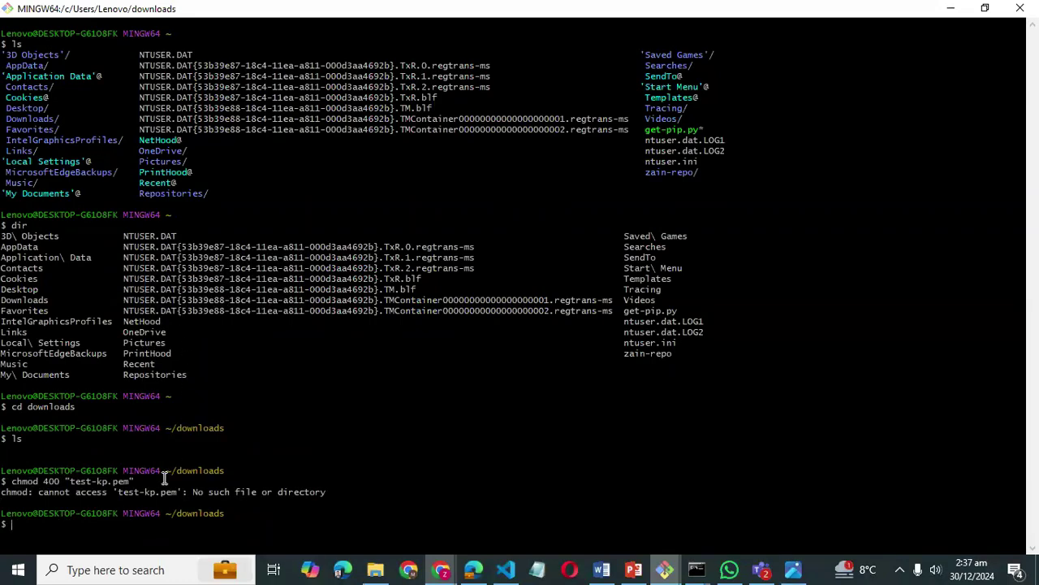
- Close the git clone and devops-rafi-training prompt windows and bring up the Downloads folder
{"action": "mouse_move", "coordinate": [375, 569]}
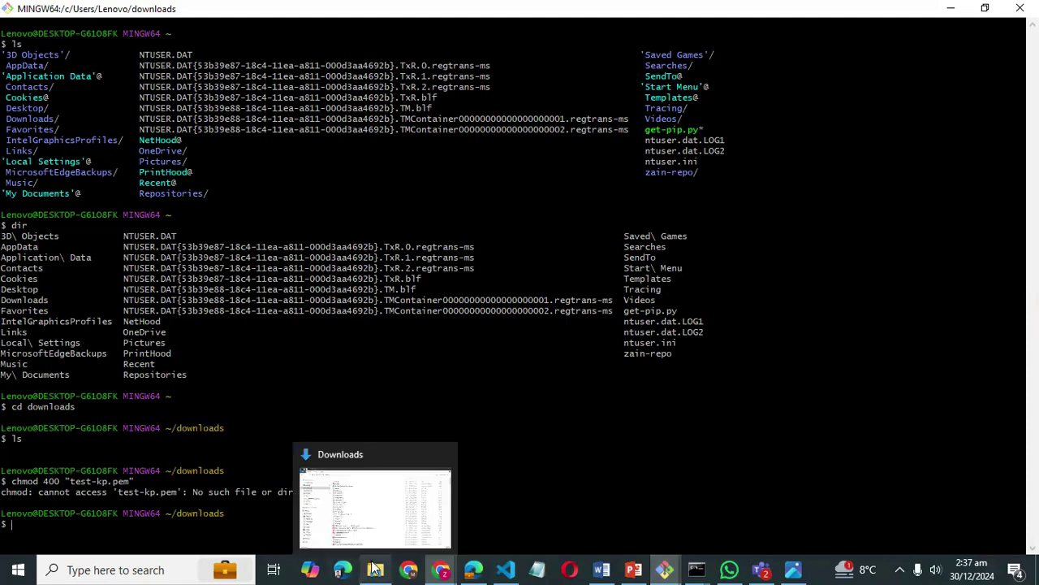
{"action": "left_click", "coordinate": [375, 570]}
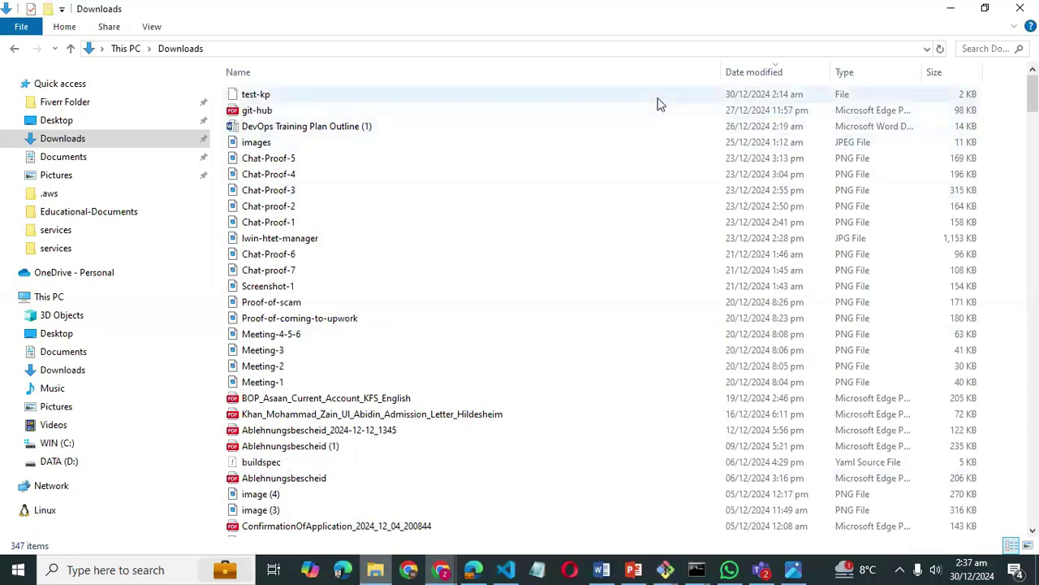
{"action": "left_click", "coordinate": [950, 9]}
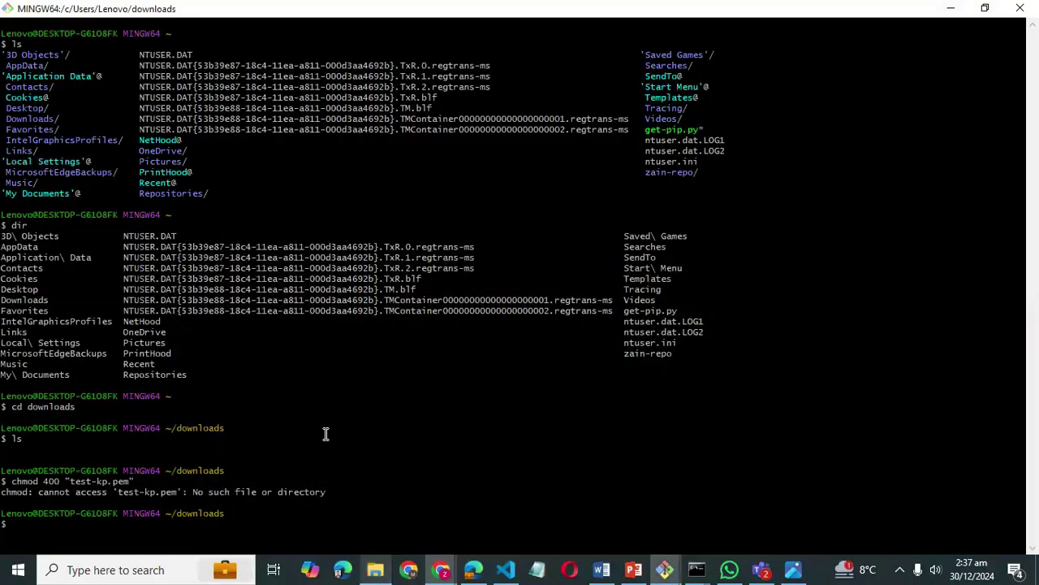
{"action": "left_click", "coordinate": [696, 568]}
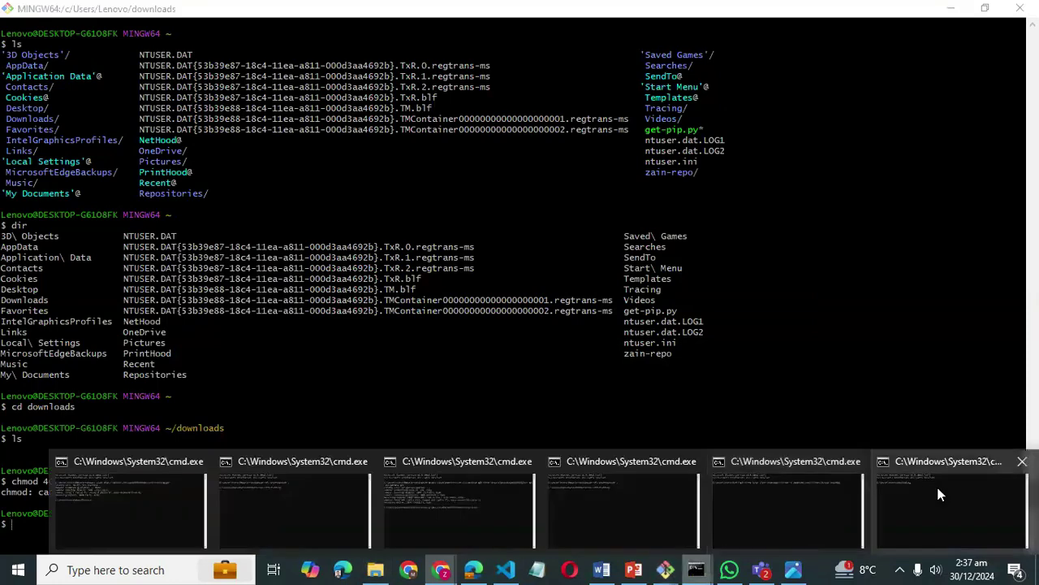
{"action": "left_click", "coordinate": [135, 512]}
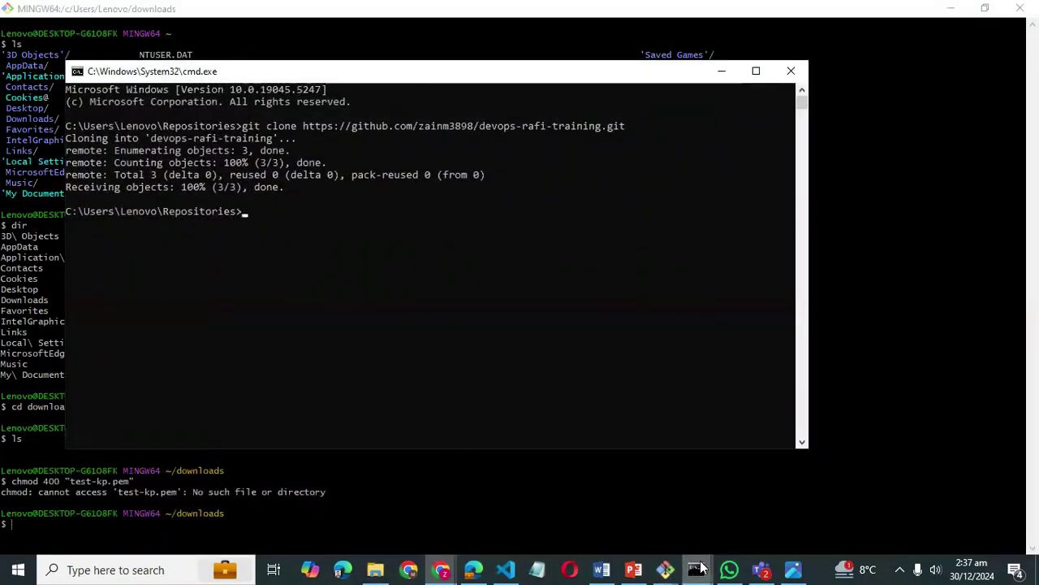
{"action": "left_click", "coordinate": [696, 568]}
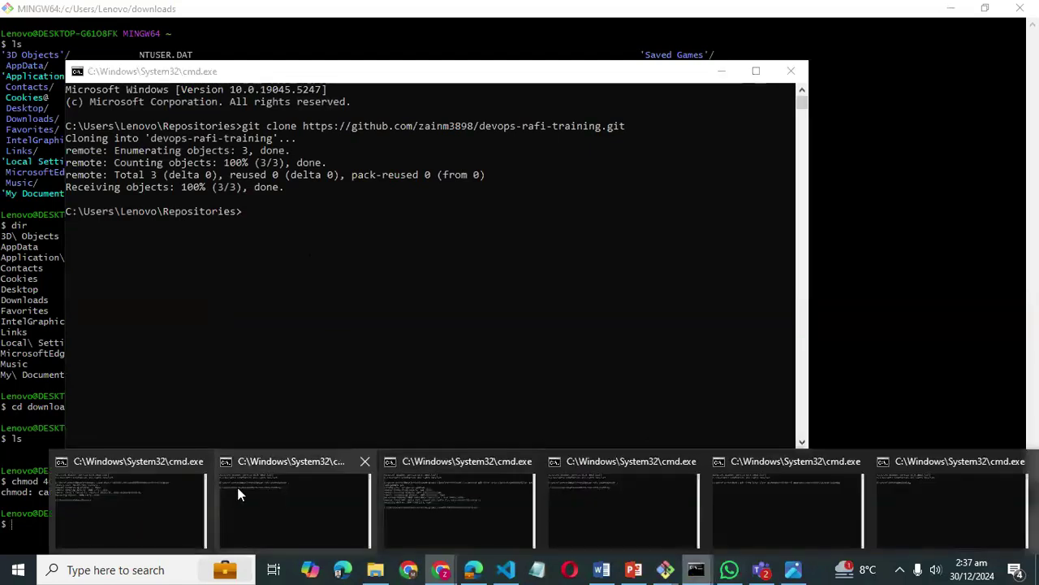
{"action": "left_click", "coordinate": [238, 494]}
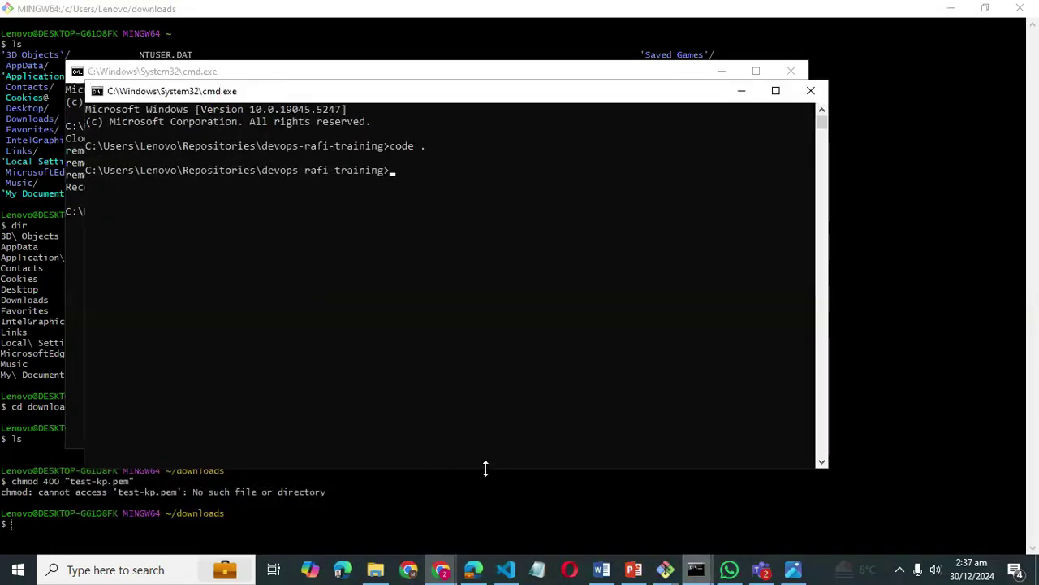
{"action": "left_click", "coordinate": [810, 90]}
{"action": "left_click", "coordinate": [792, 75]}
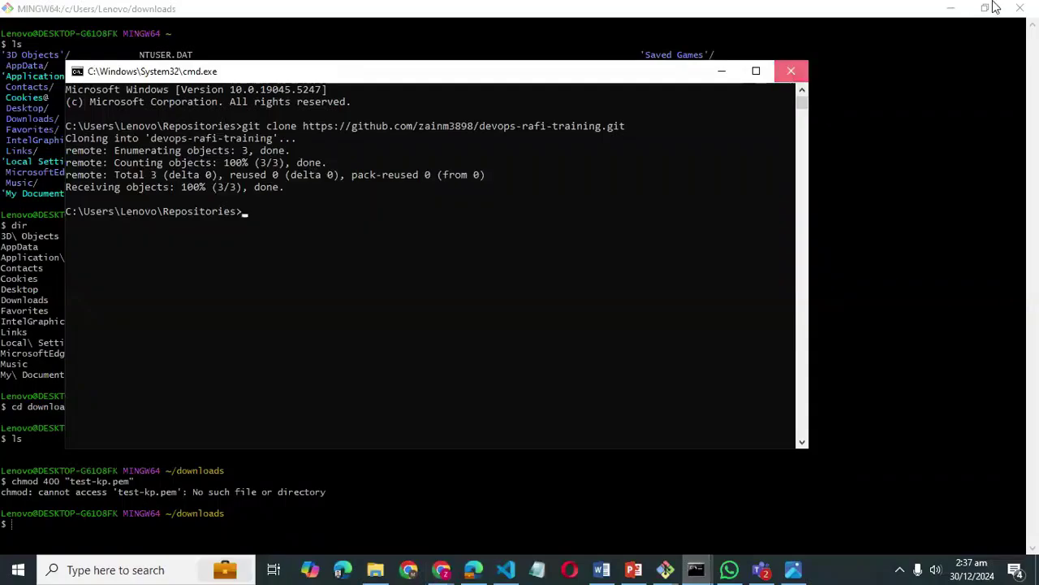
{"action": "left_click", "coordinate": [951, 8]}
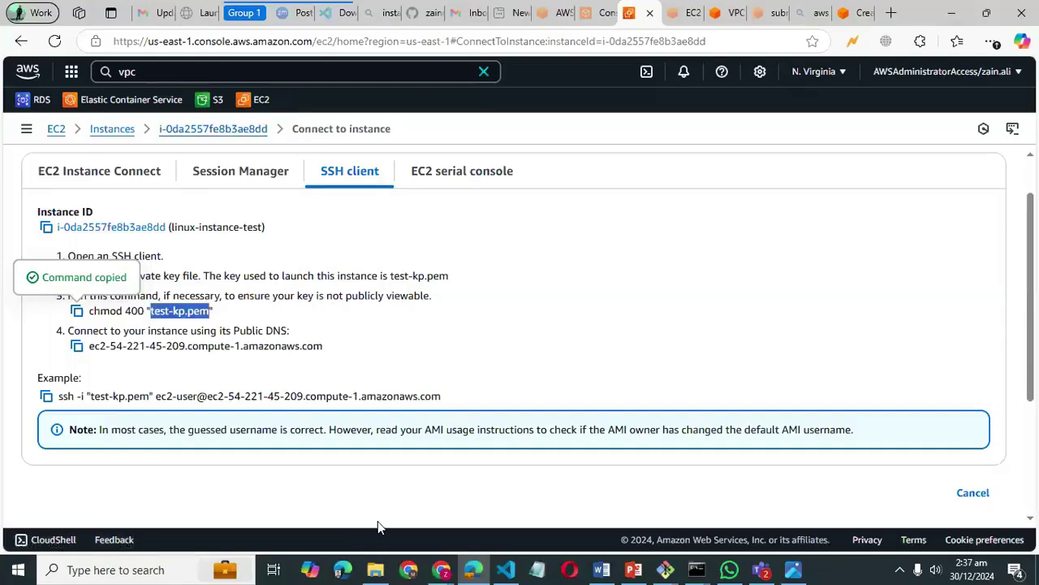
{"action": "left_click", "coordinate": [376, 568]}
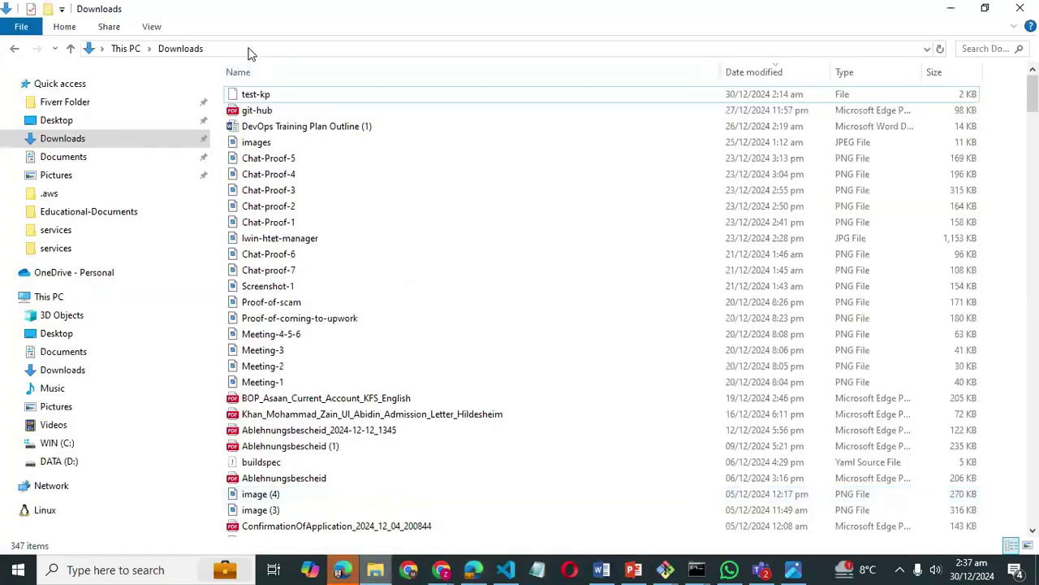
- Open cmd from the Downloads address bar and run chmod 400 "test-kp.pem", which isn't recognized
{"action": "left_click", "coordinate": [248, 49]}
{"action": "type", "text": "cmd"}
{"action": "key", "text": "Return"}
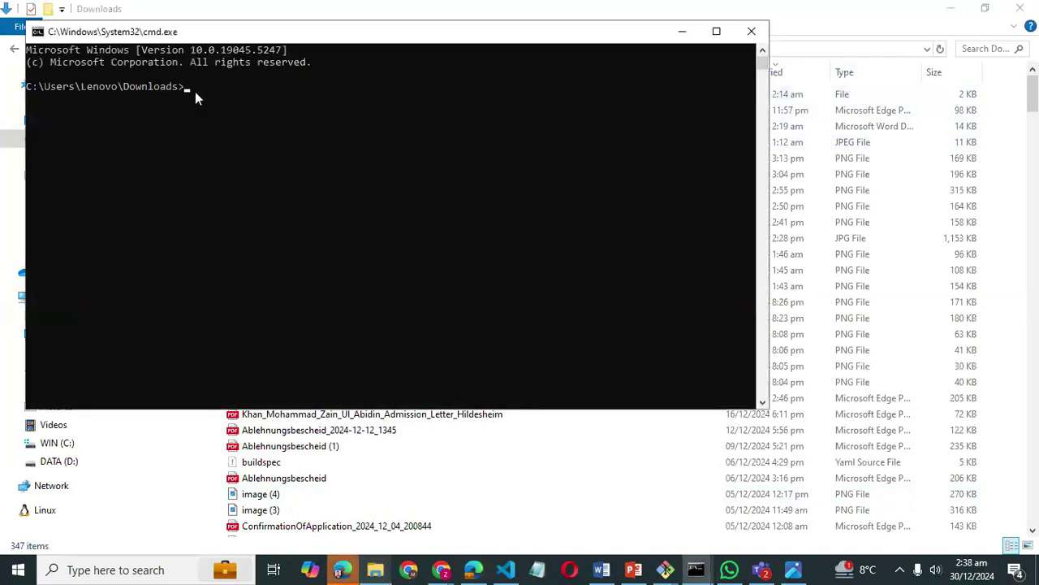
{"action": "type", "text": "chmod 400 \"test-kp.pem\""}
{"action": "key", "text": "Return"}
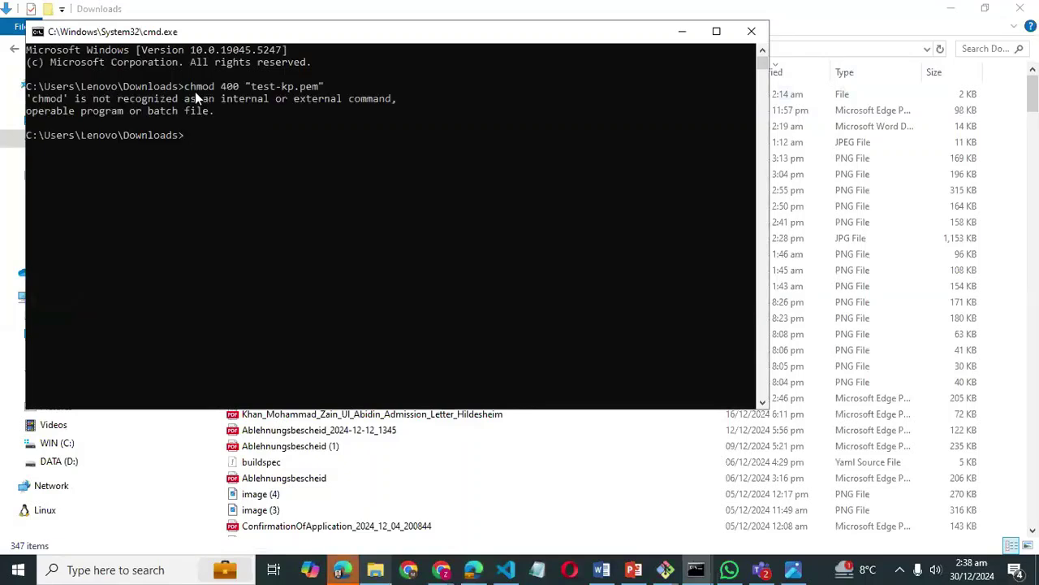
{"action": "left_click", "coordinate": [694, 32]}
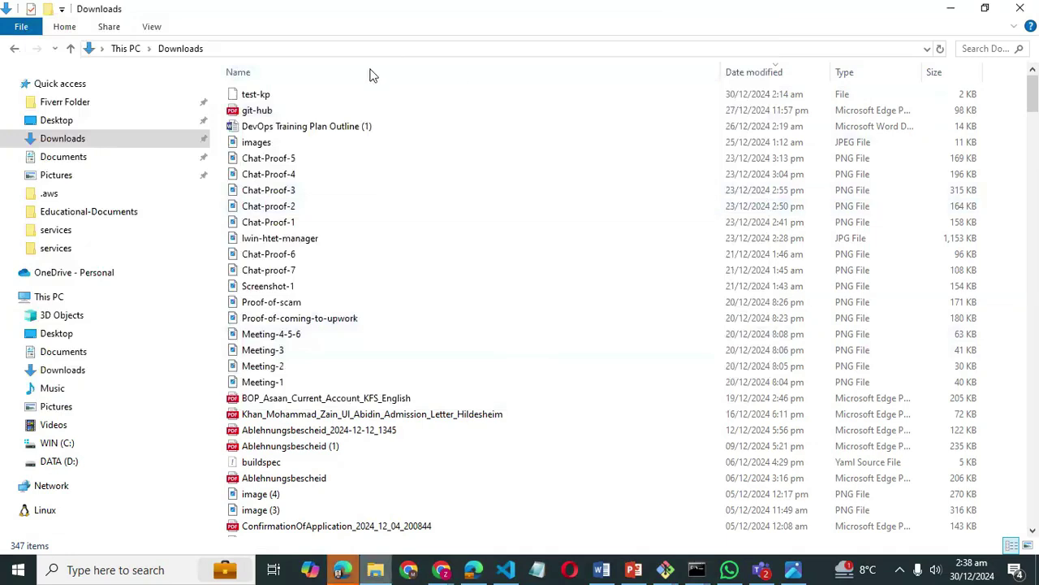
- Check the properties of the downloaded test-kp key file
{"action": "left_click", "coordinate": [343, 89]}
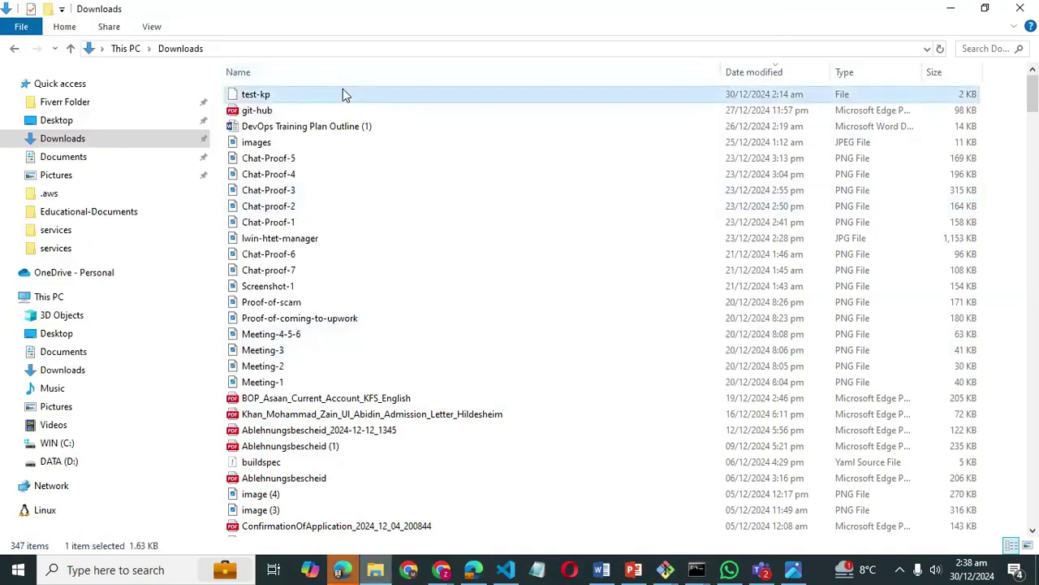
{"action": "right_click", "coordinate": [343, 95]}
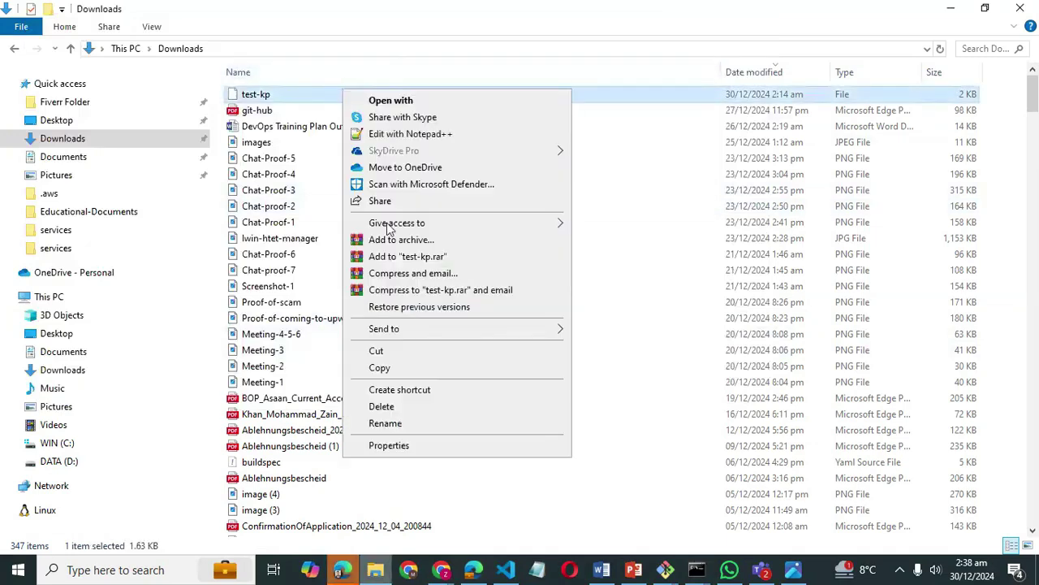
{"action": "left_click", "coordinate": [403, 445]}
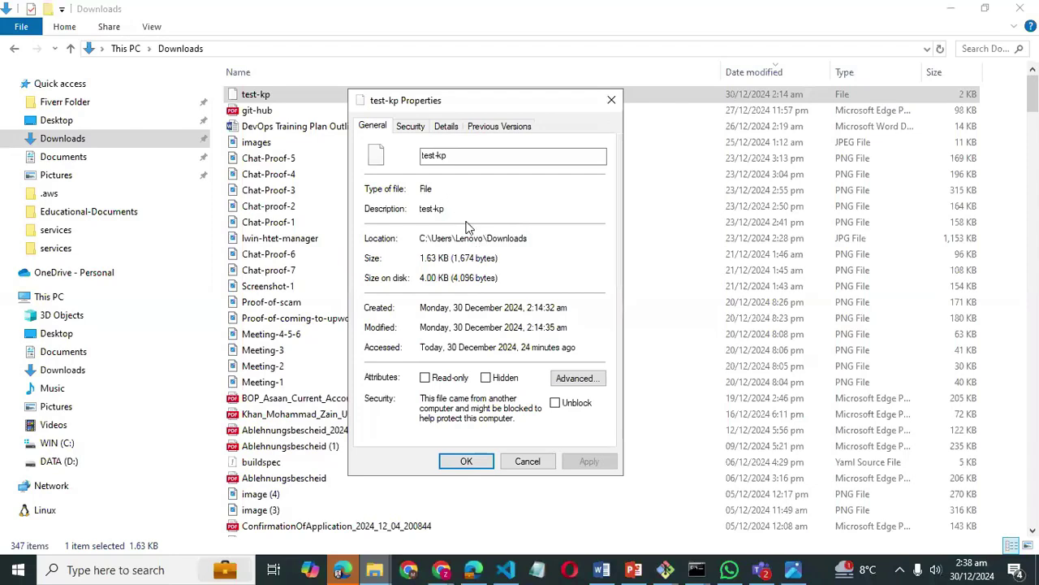
{"action": "left_click", "coordinate": [612, 100]}
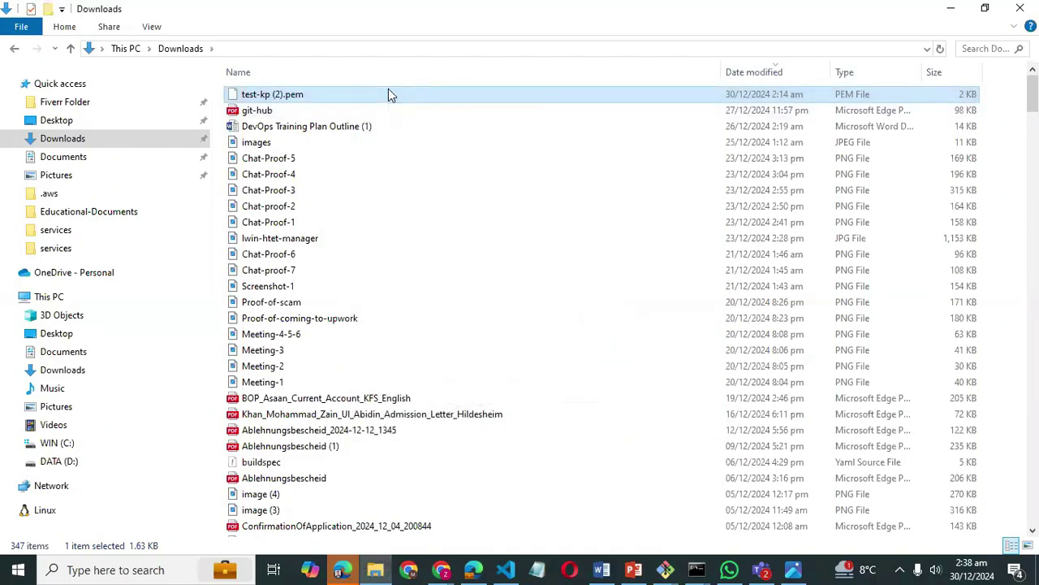
- Rename test-kp (2).pem to test-kp.pem by removing the ' (2)' suffix
{"action": "key", "text": "F2"}
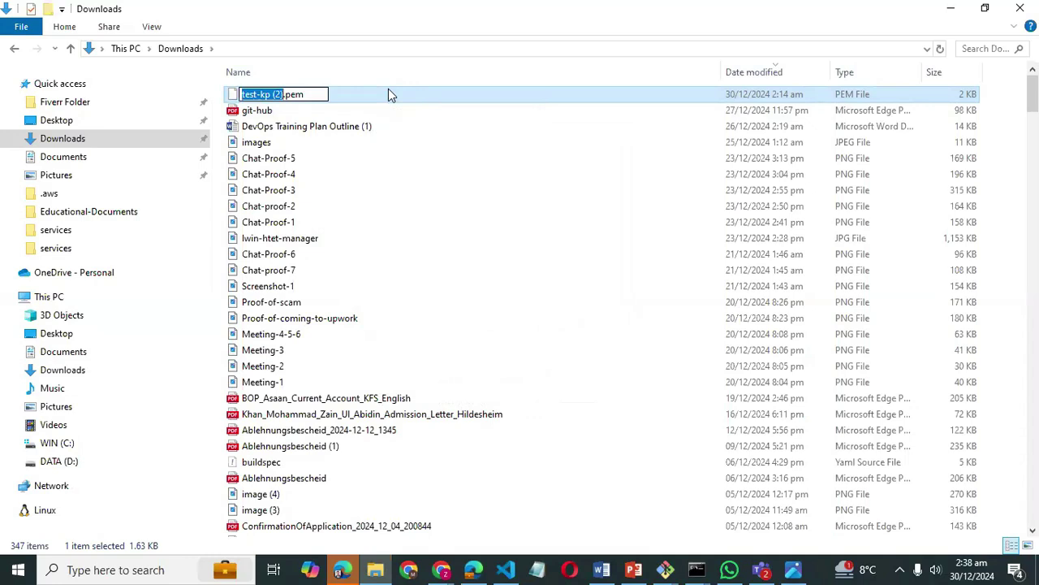
{"action": "key", "text": "Right"}
{"action": "key", "text": "BackSpace"}
{"action": "key", "text": "BackSpace"}
{"action": "key", "text": "BackSpace"}
{"action": "key", "text": "BackSpace"}
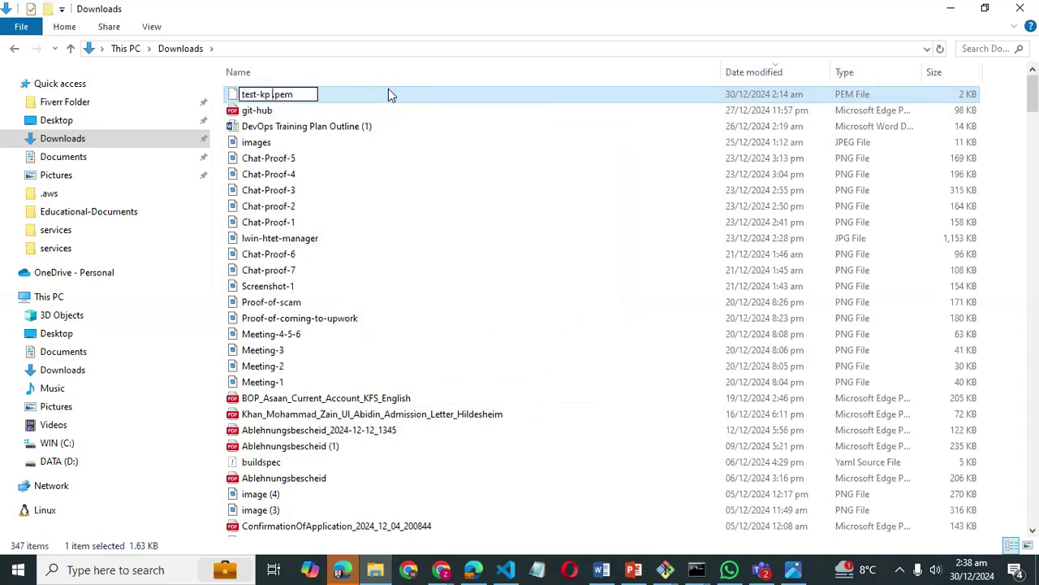
{"action": "key", "text": "Return"}
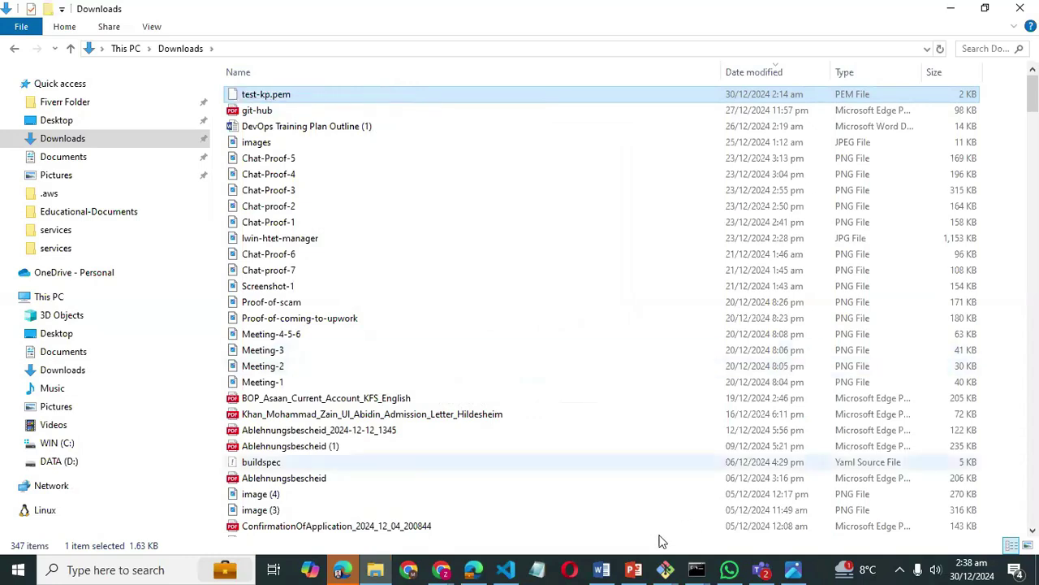
{"action": "left_click", "coordinate": [701, 569]}
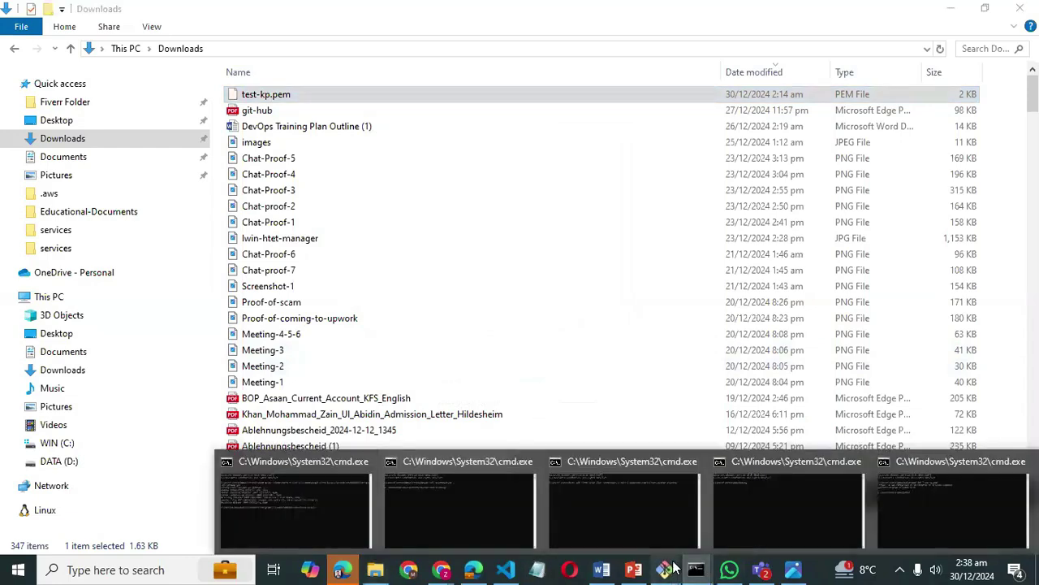
- Rerun chmod 400 on the renamed test-kp.pem in Git Bash, now succeeding
{"action": "left_click", "coordinate": [666, 568]}
{"action": "key", "text": "Up"}
{"action": "key", "text": "Return"}
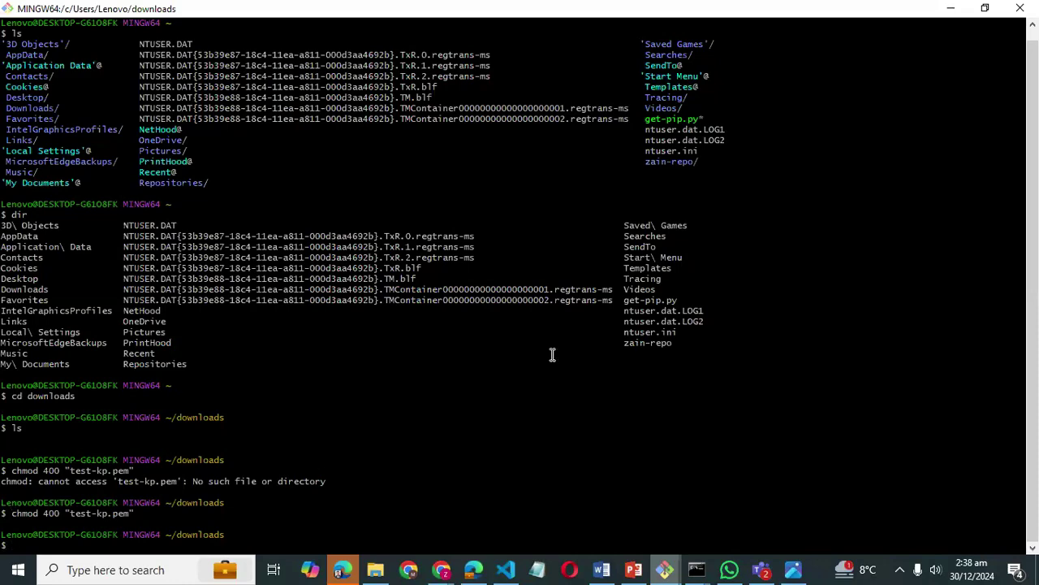
{"action": "left_click", "coordinate": [951, 8]}
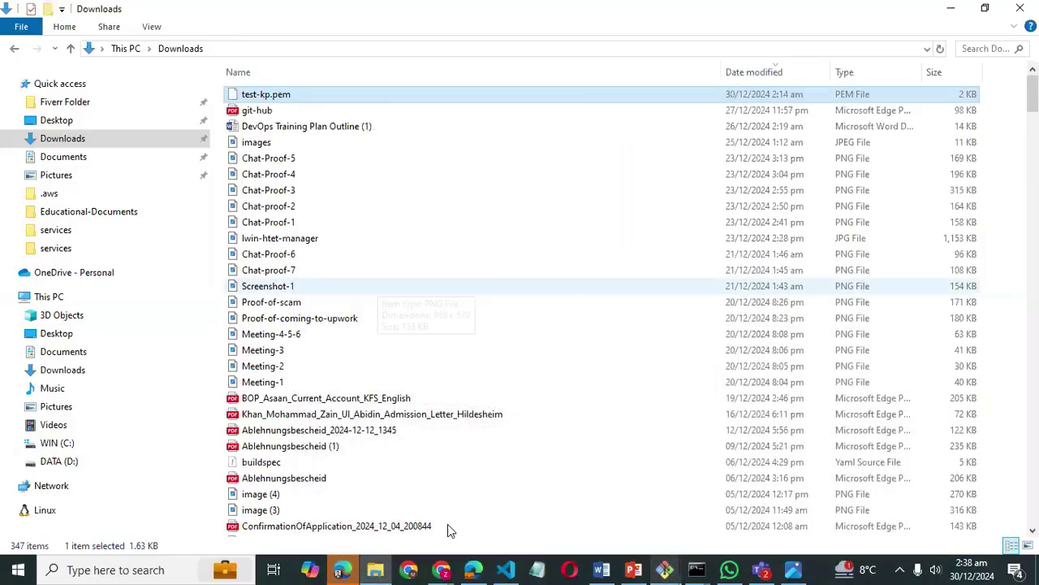
- Copy the example ssh -i connection command from the EC2 connect page
{"action": "left_click", "coordinate": [477, 568]}
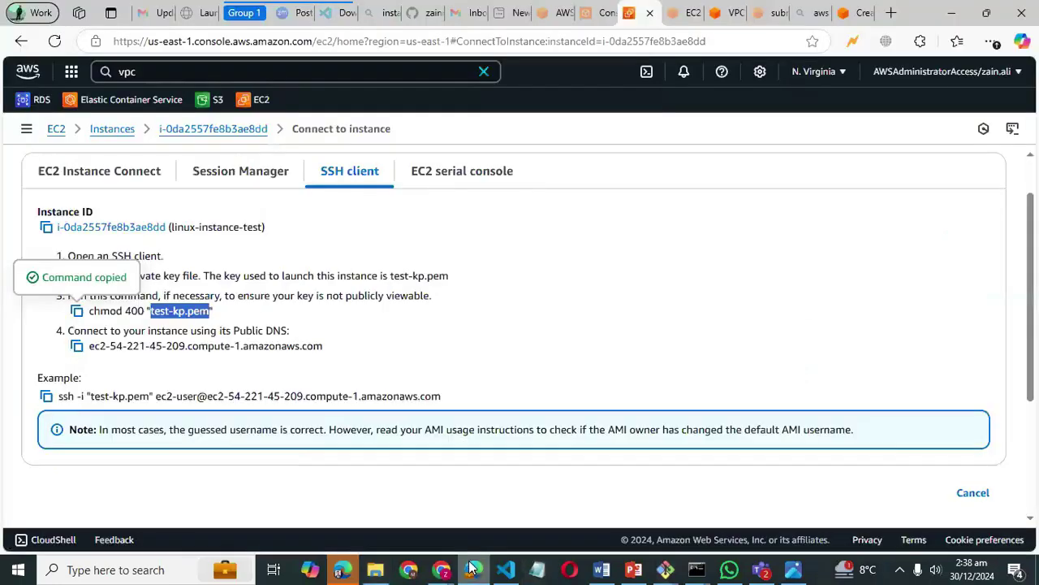
{"action": "left_click", "coordinate": [46, 397]}
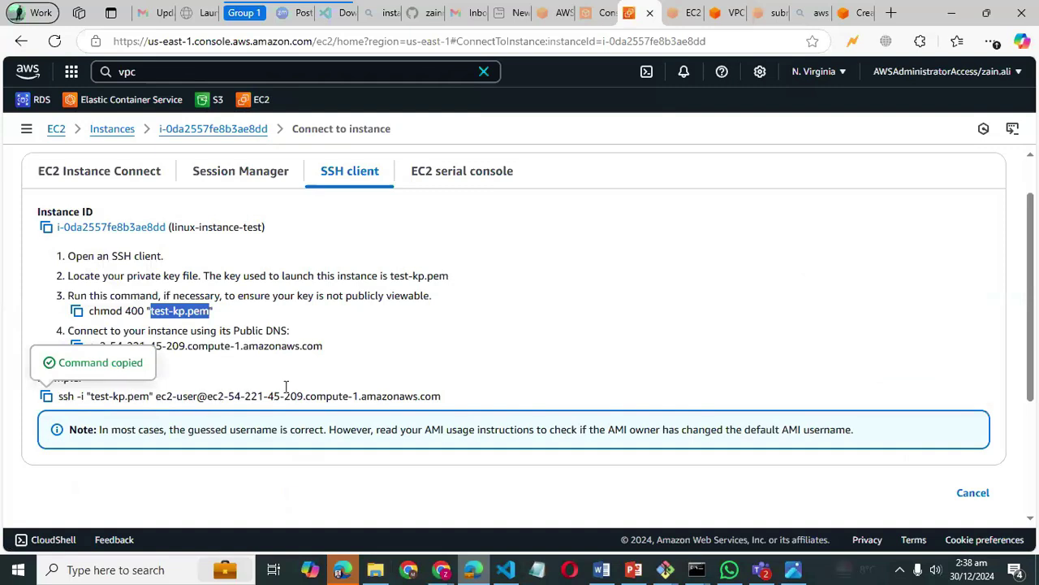
{"action": "left_click", "coordinate": [698, 570]}
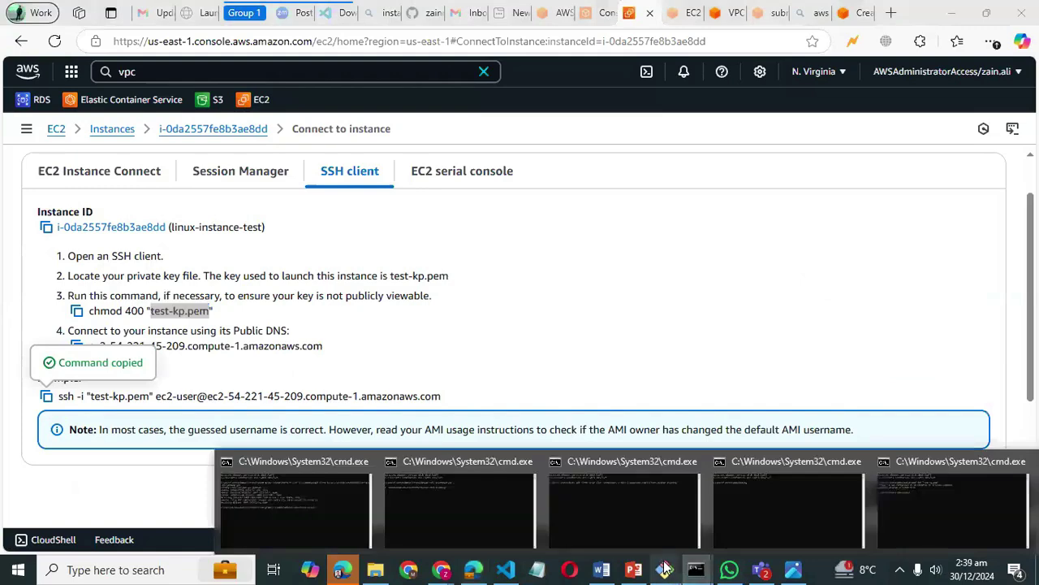
- Paste and run the ssh command in Git Bash, answering yes to trust the new host
{"action": "mouse_move", "coordinate": [664, 570]}
{"action": "left_click", "coordinate": [698, 504]}
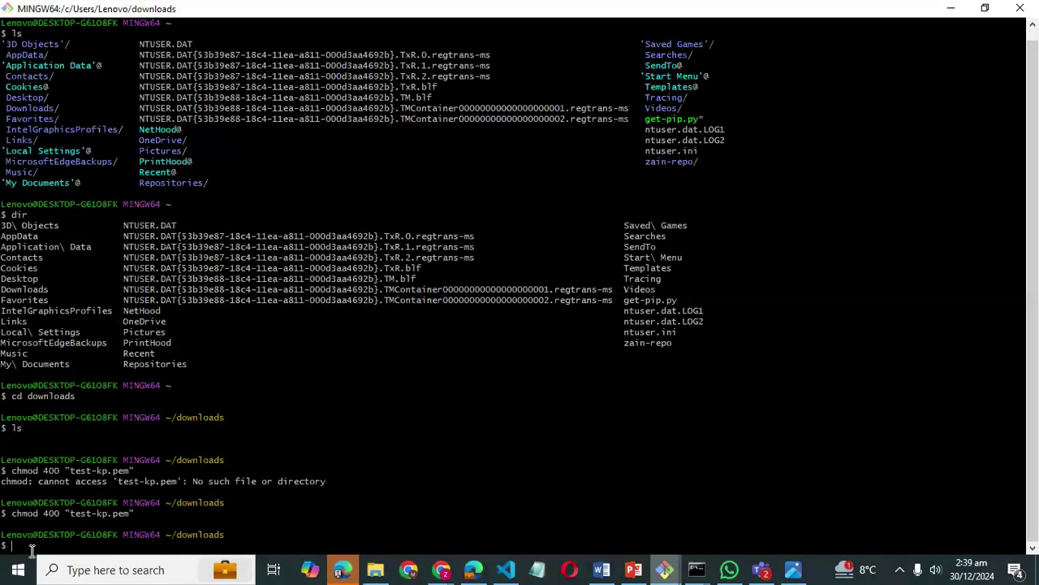
{"action": "right_click", "coordinate": [31, 552]}
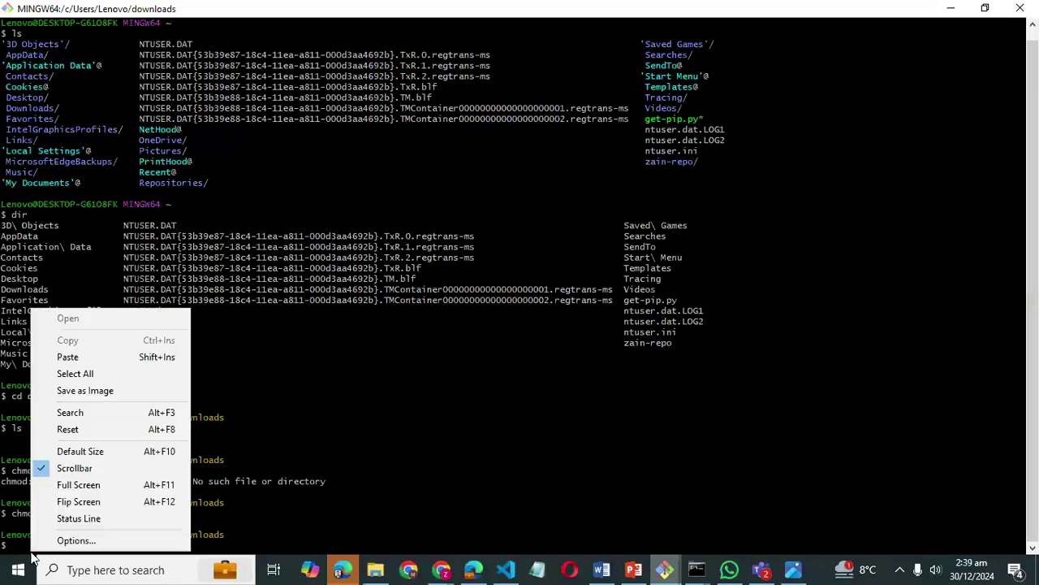
{"action": "left_click", "coordinate": [65, 356]}
{"action": "key", "text": "Return"}
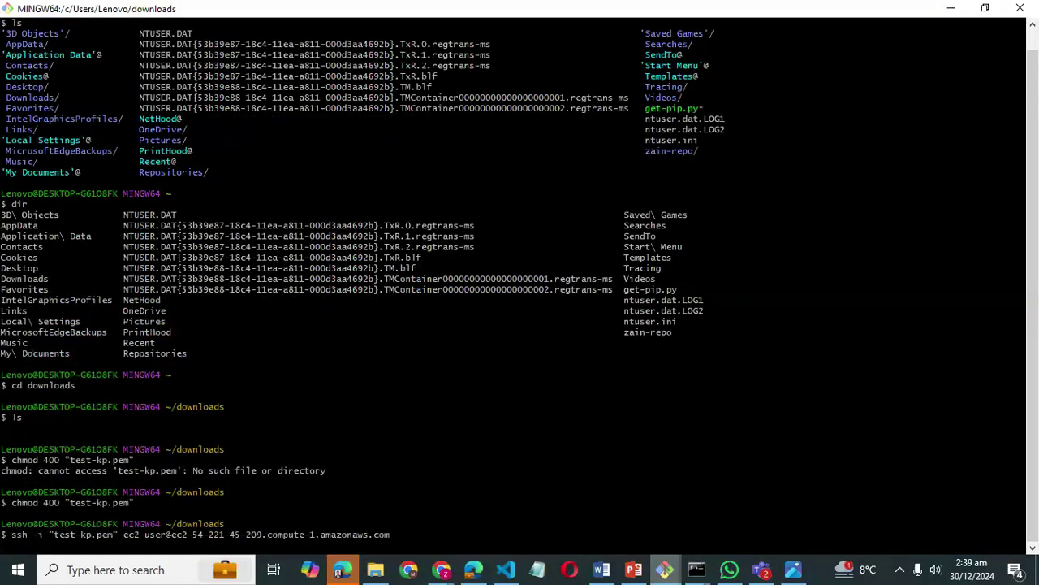
{"action": "type", "text": "yes"}
{"action": "key", "text": "Return"}
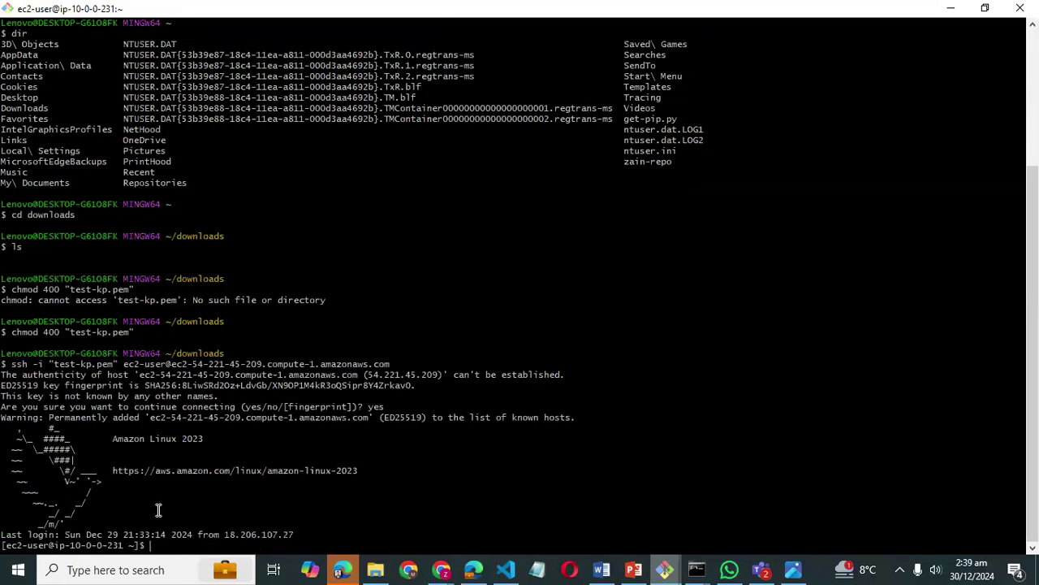
- Highlight the Amazon Linux 2023 banner and instance IP, then run ls and ls -all
{"action": "triple_click", "coordinate": [115, 442]}
{"action": "left_click_drag", "start_coordinate": [70, 545], "coordinate": [123, 544]}
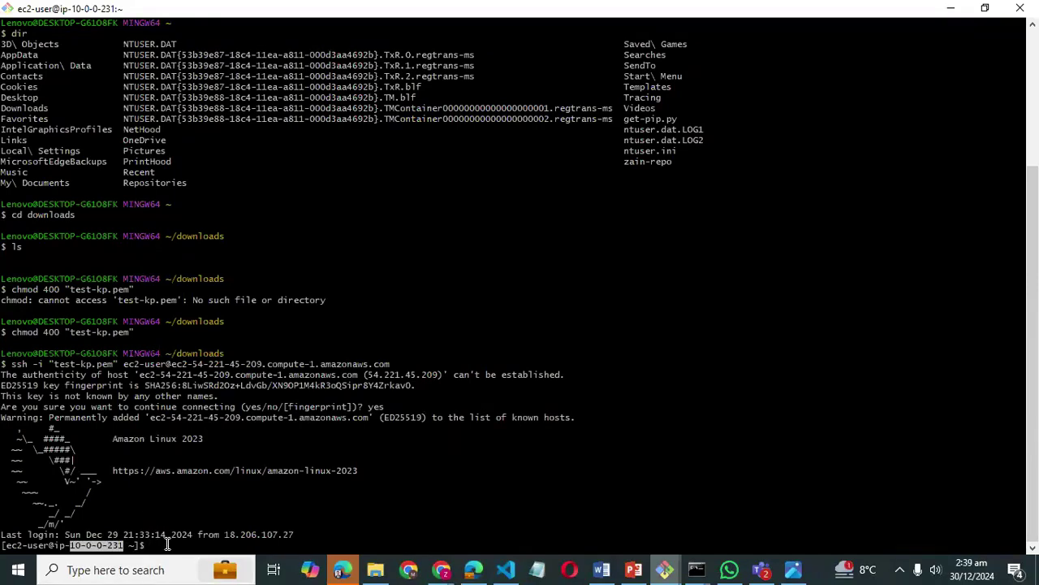
{"action": "left_click", "coordinate": [167, 544]}
{"action": "type", "text": "ls"}
{"action": "key", "text": "Return"}
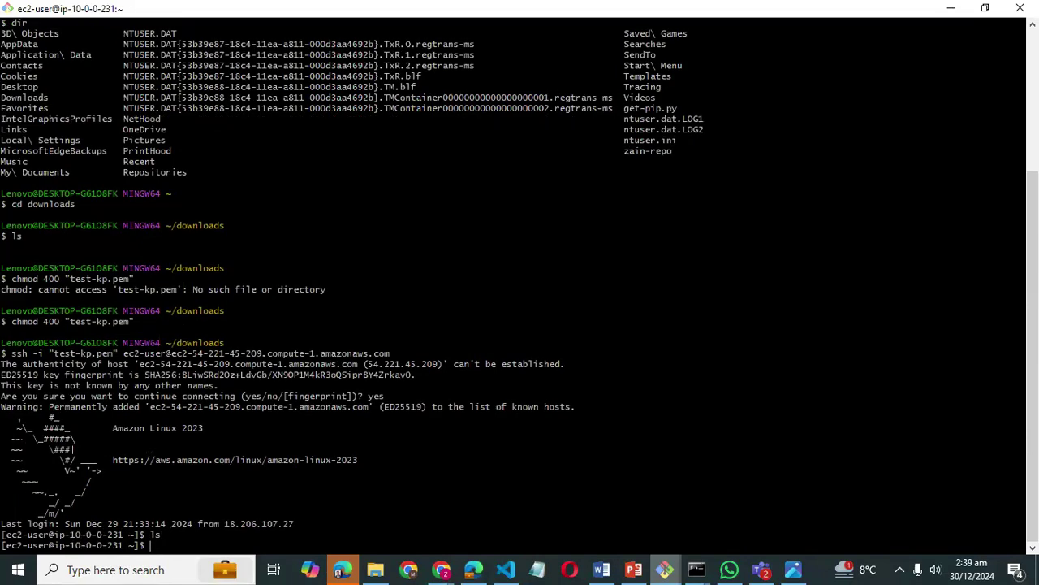
{"action": "type", "text": "ls -all"}
{"action": "key", "text": "Return"}
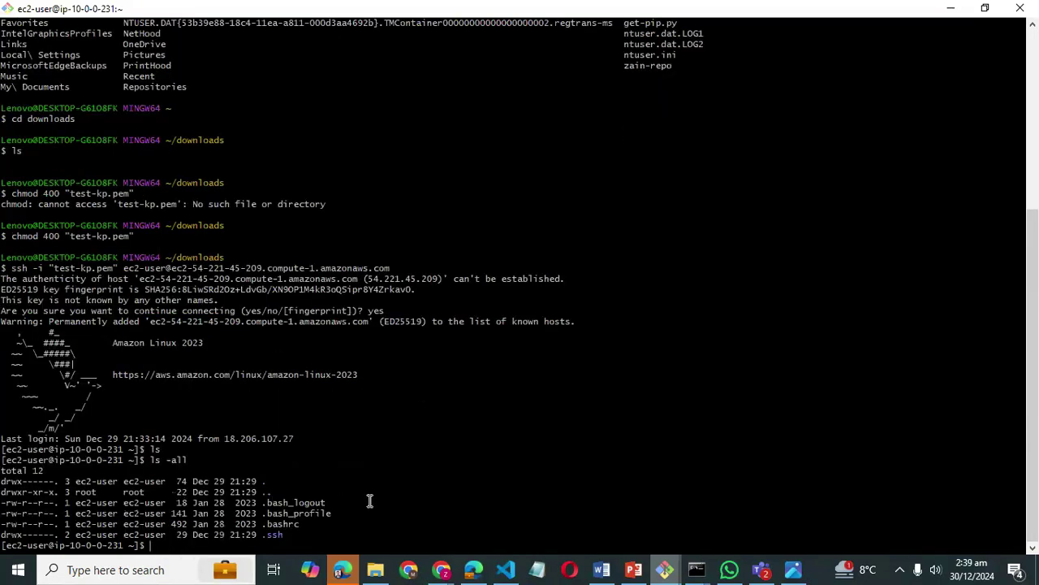
{"action": "left_click", "coordinate": [953, 10]}
- Use the breadcrumbs to reach the Instances list, then switch to the CI-CD PowerPoint deck
{"action": "scroll", "coordinate": [447, 220], "scroll_direction": "up", "scroll_amount": 1}
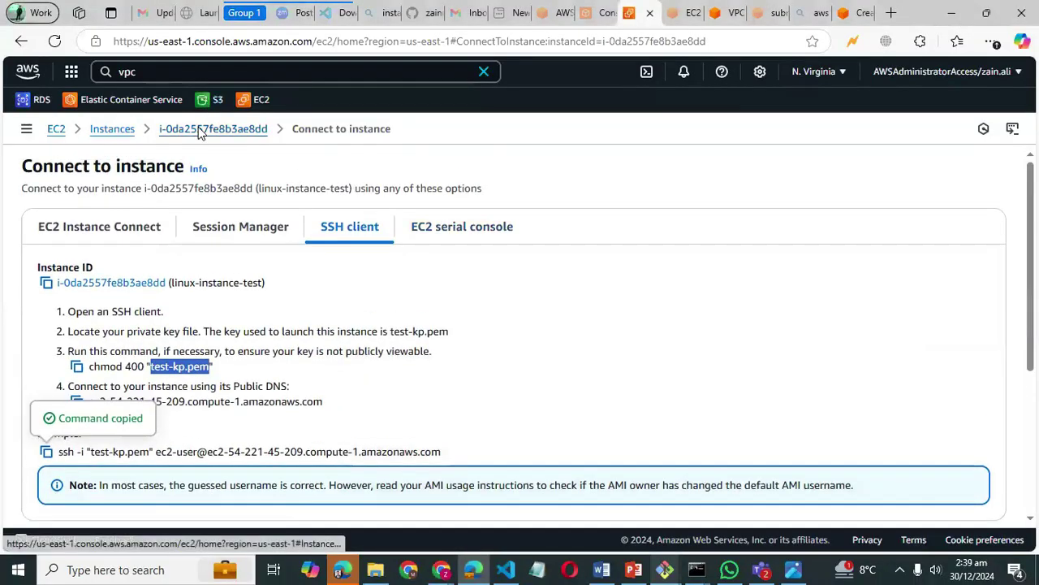
{"action": "left_click", "coordinate": [200, 130]}
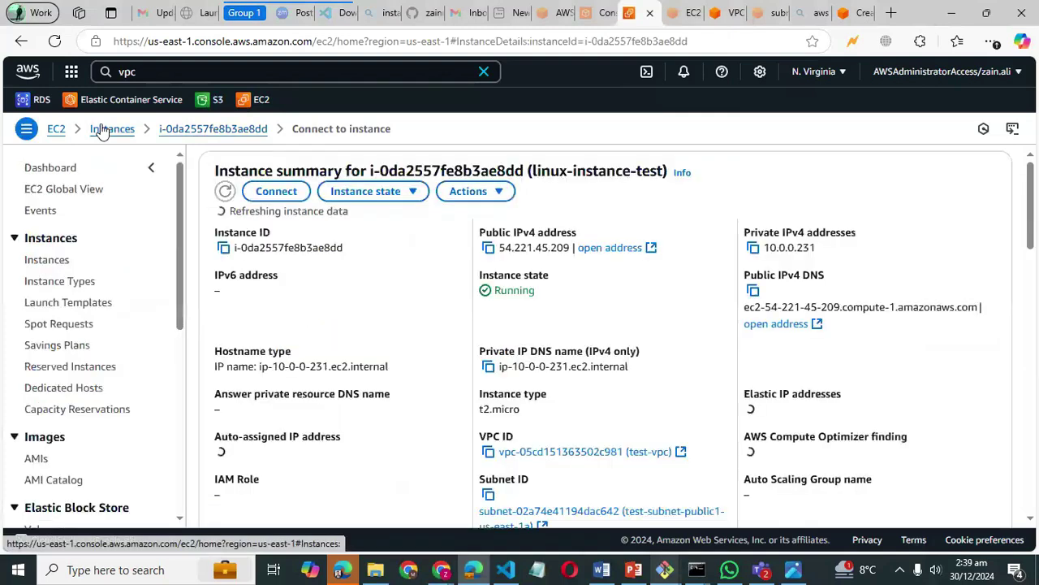
{"action": "left_click", "coordinate": [102, 132]}
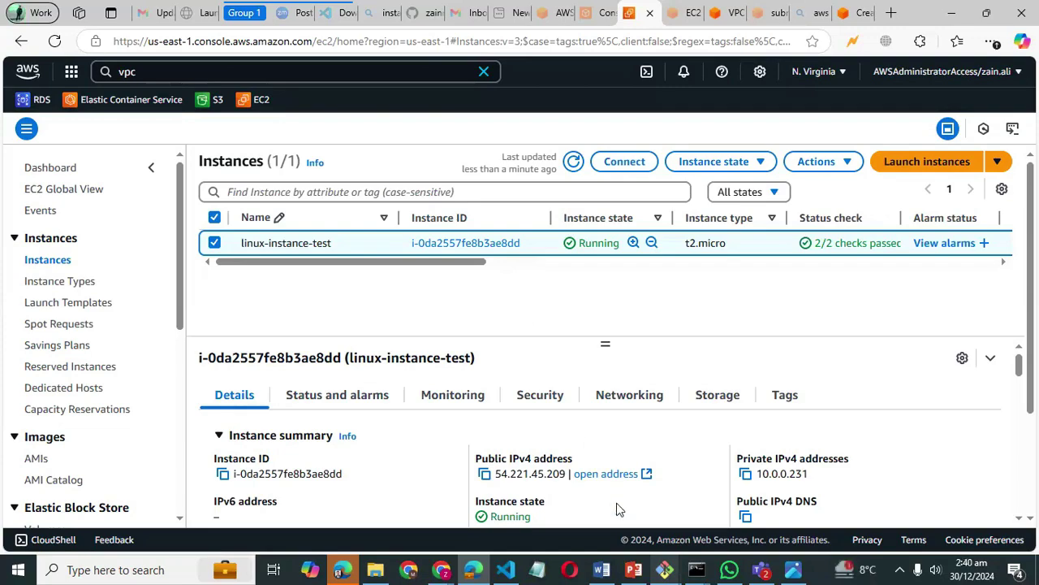
{"action": "mouse_move", "coordinate": [636, 569]}
{"action": "left_click", "coordinate": [621, 529]}
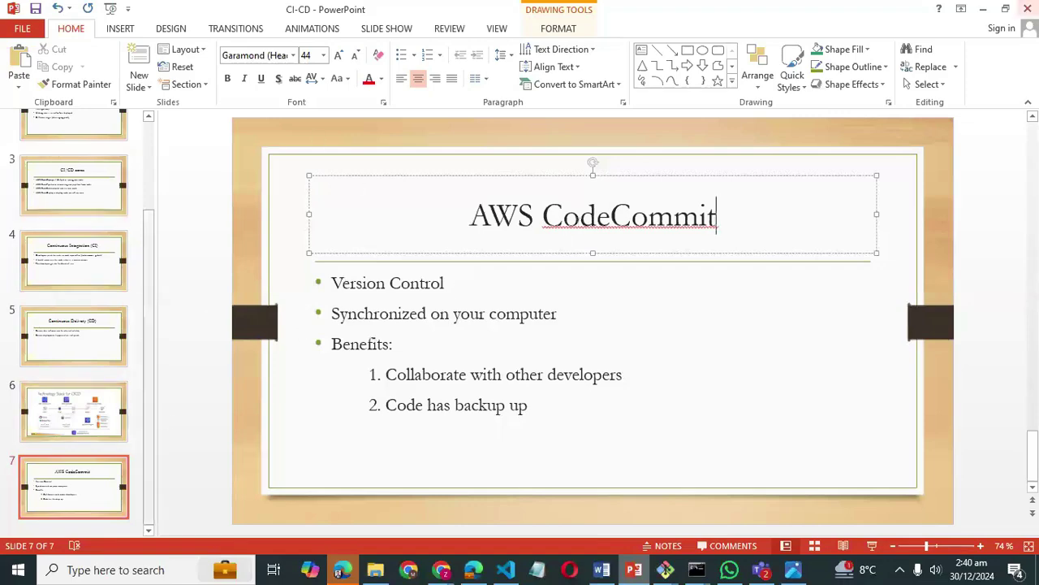
- Minimize the CI-CD deck and refresh the EC2 Instances list showing linux-instance-test
{"action": "left_click", "coordinate": [984, 9]}
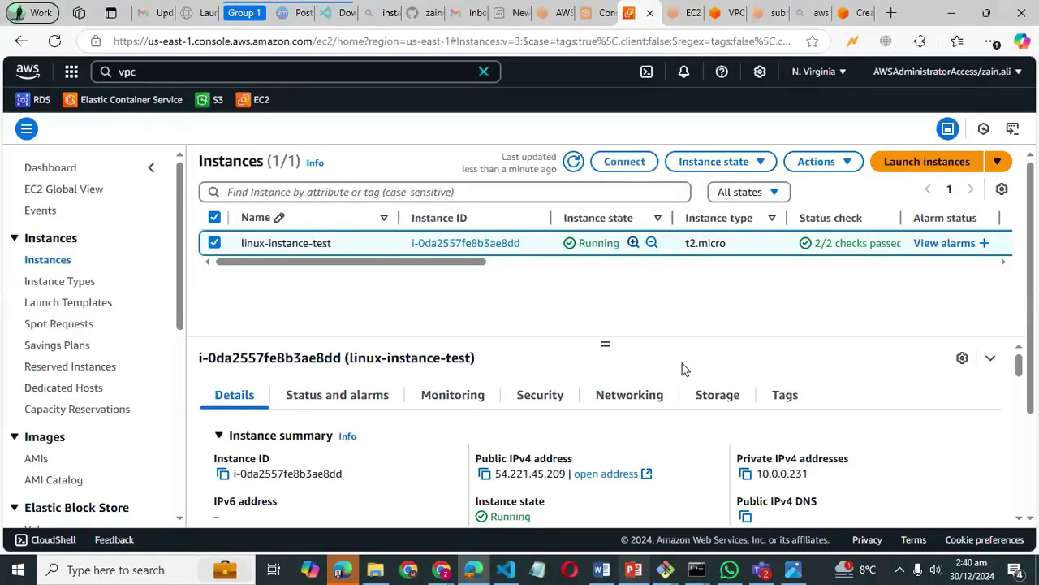
{"action": "left_click", "coordinate": [634, 569]}
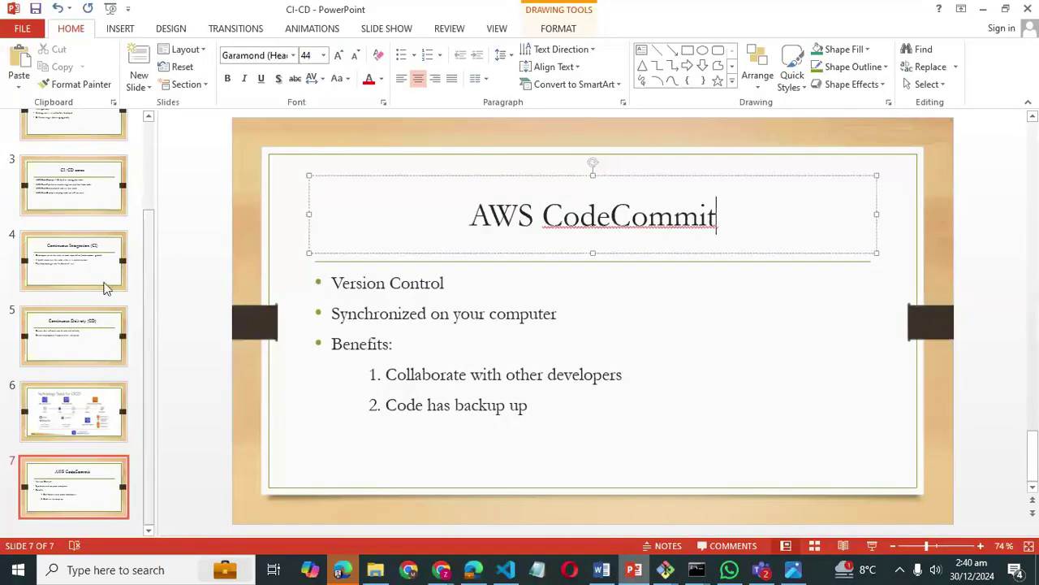
{"action": "left_click", "coordinate": [984, 9]}
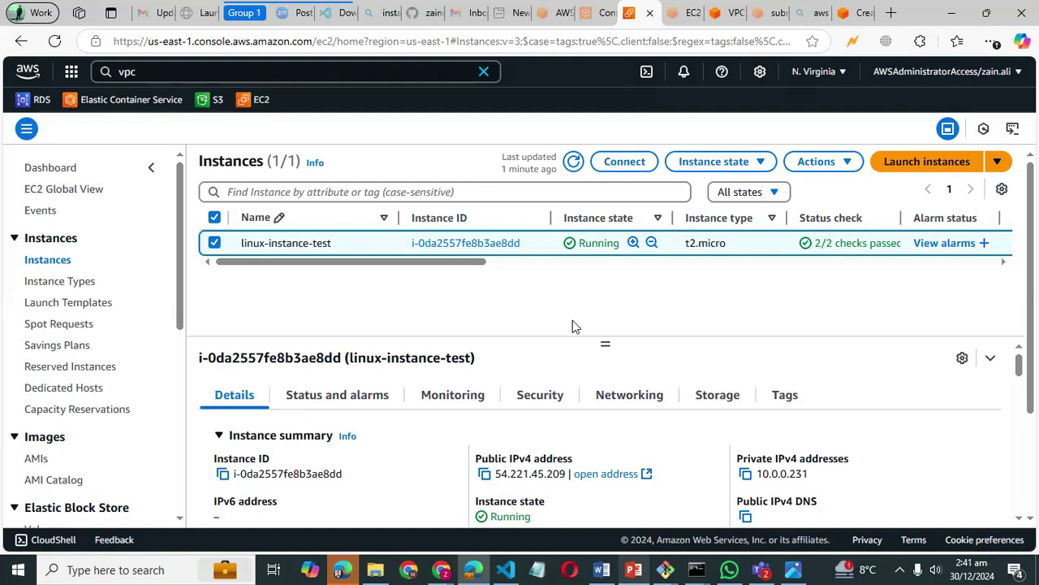
{"action": "left_click", "coordinate": [574, 162]}
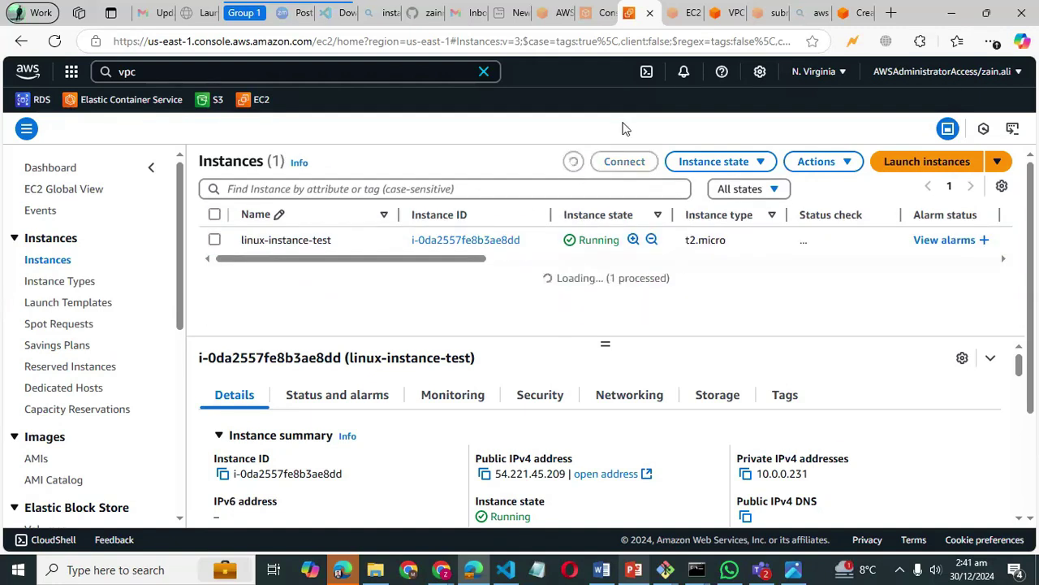